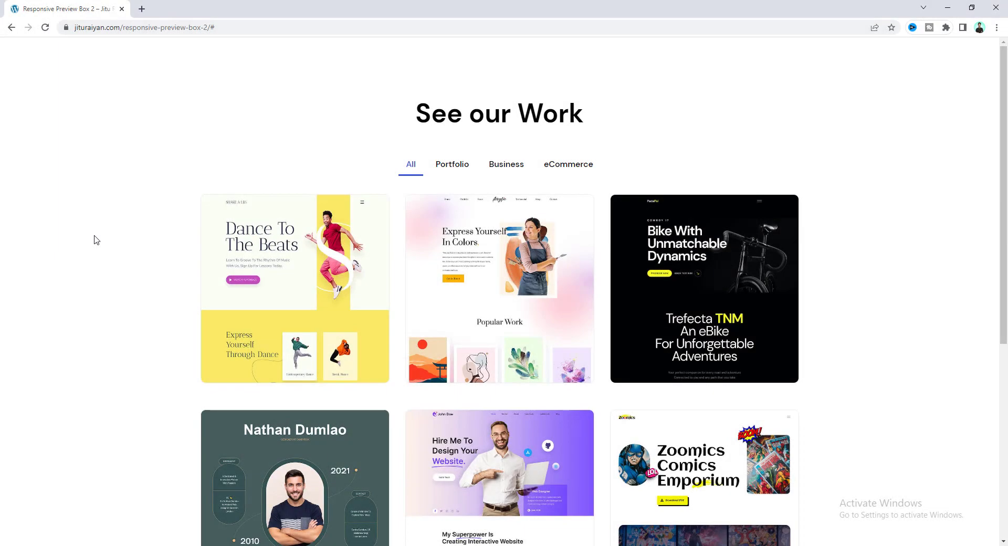
# Browse the See our Work portfolio page and filter it by Business, eCommerce and All.
pyautogui.scroll(-6, 96, 240)
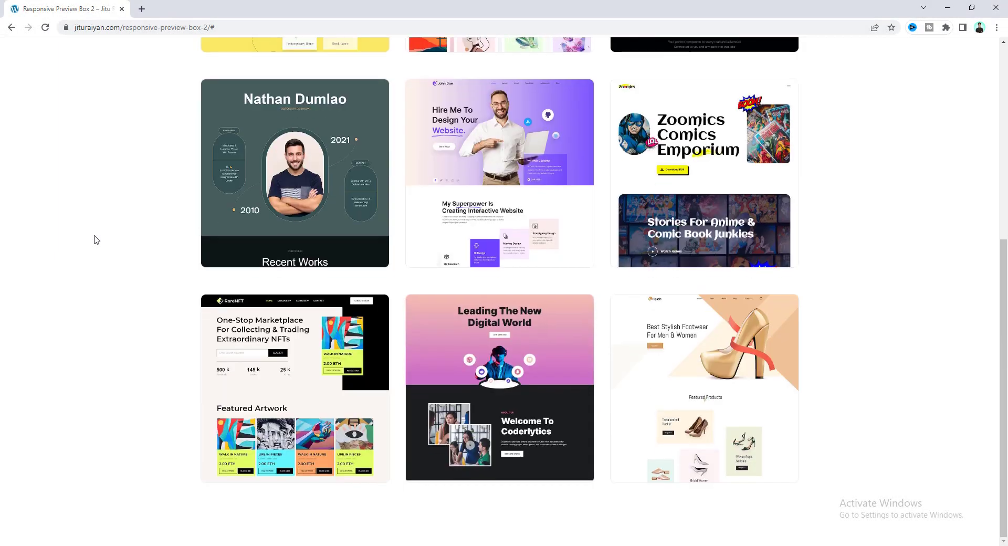
pyautogui.scroll(6, 98, 269)
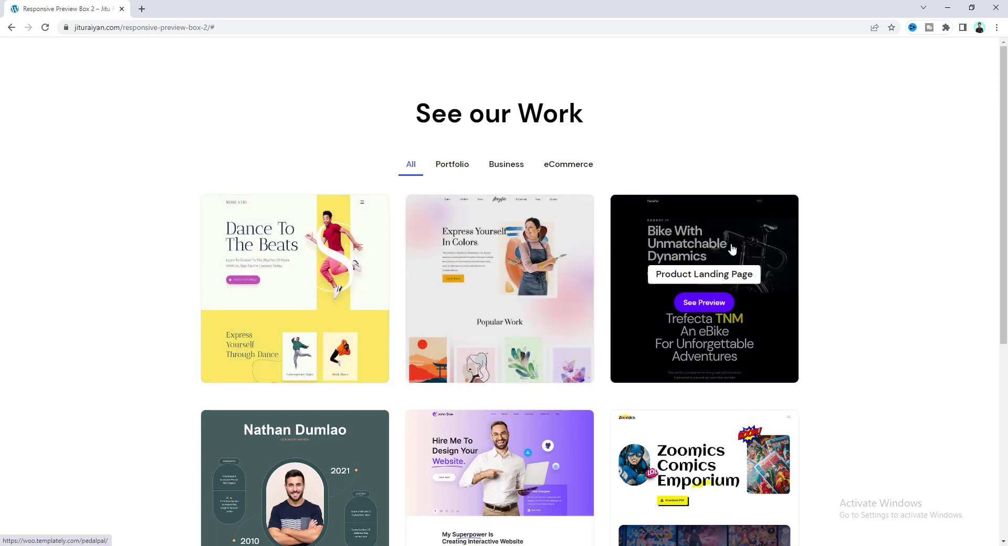
pyautogui.click(504, 167)
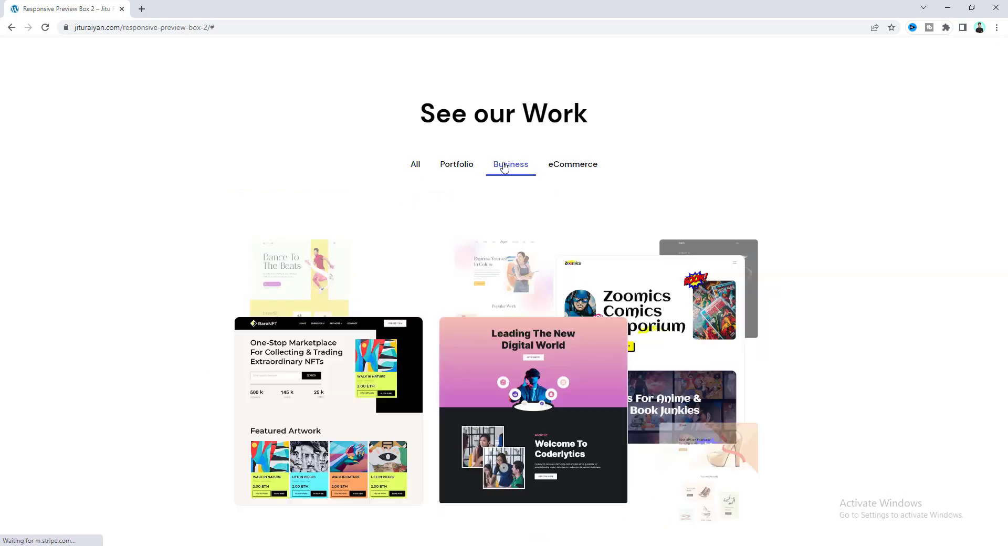
pyautogui.click(563, 165)
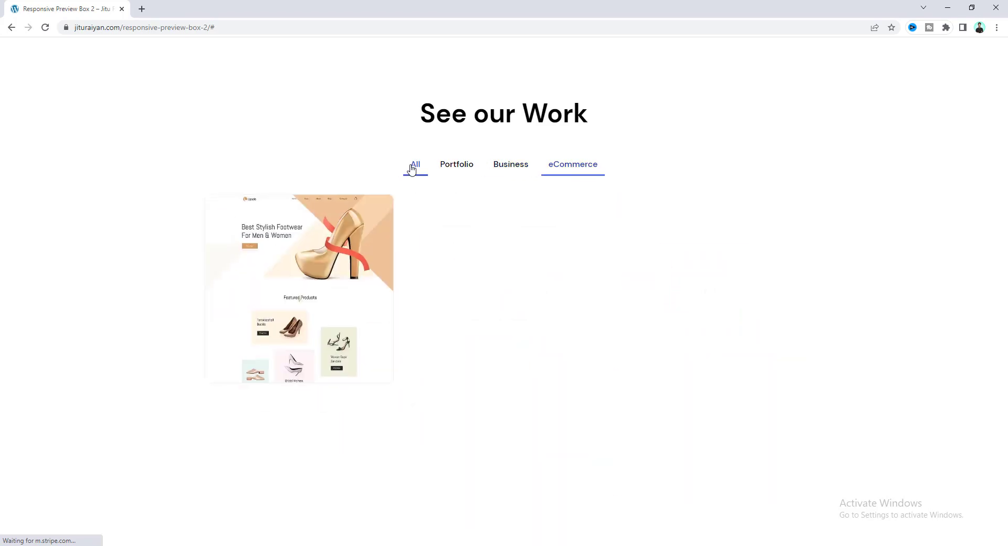
pyautogui.click(412, 167)
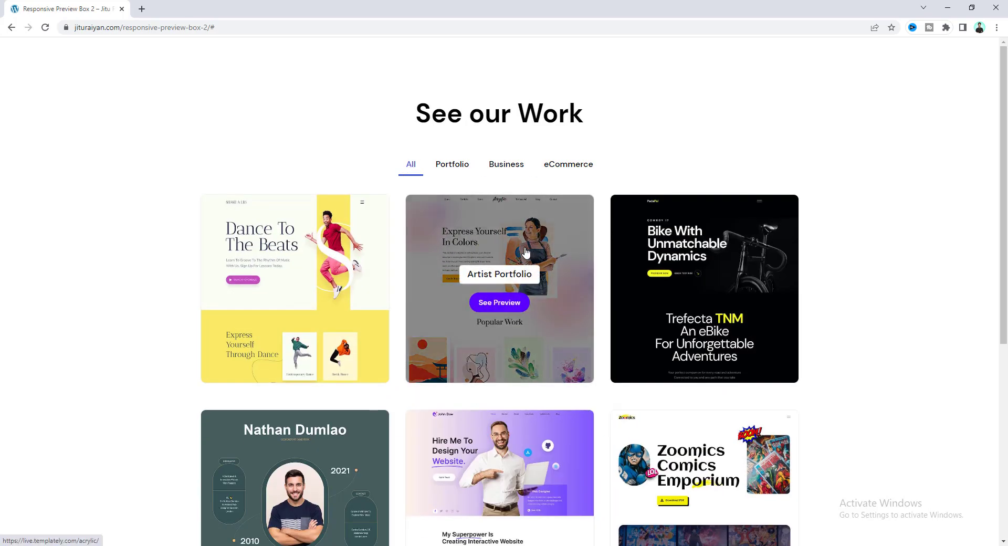
# Open the Artist Portfolio live preview, check it in tablet, mobile and desktop views, and visit the site.
pyautogui.click(525, 253)
pyautogui.scroll(-15, 472, 268)
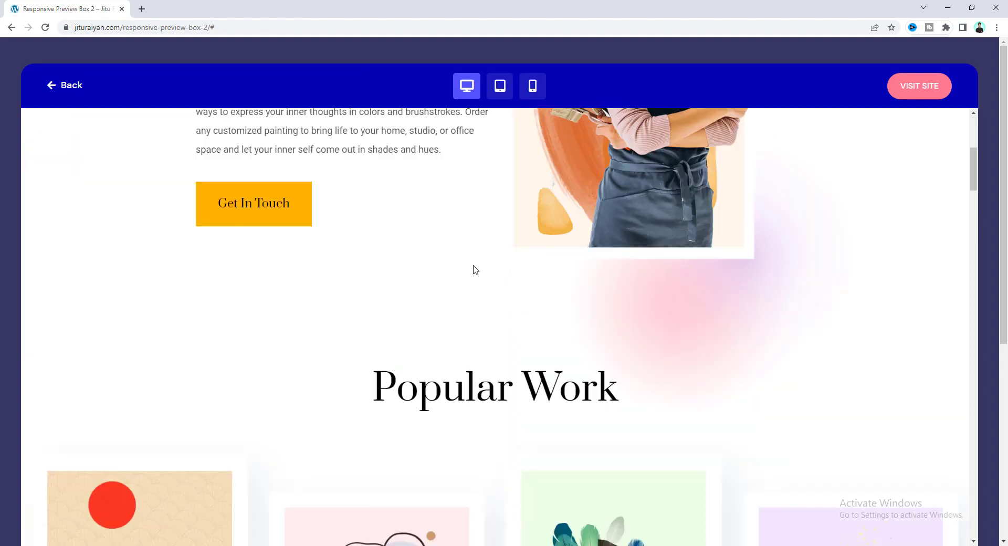
pyautogui.scroll(15, 478, 270)
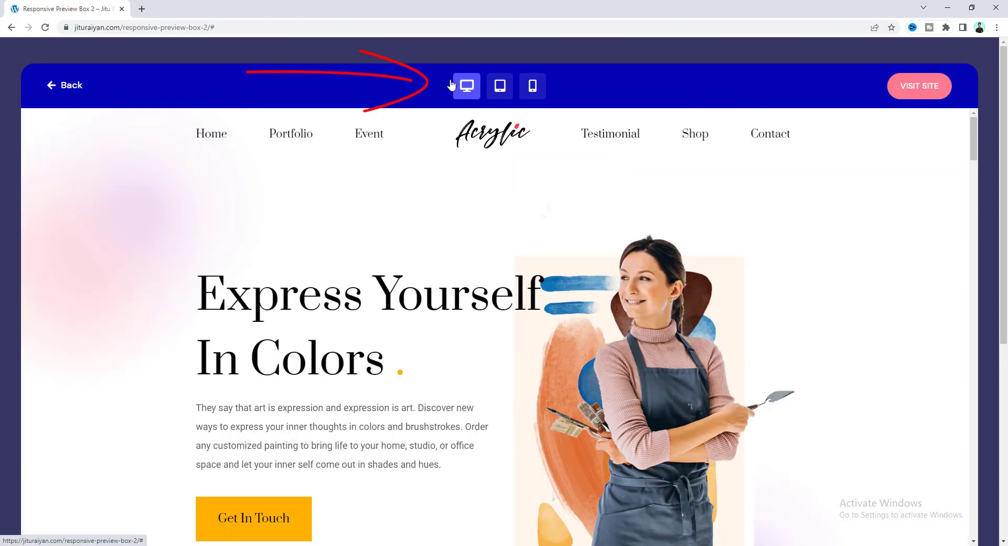
pyautogui.click(501, 85)
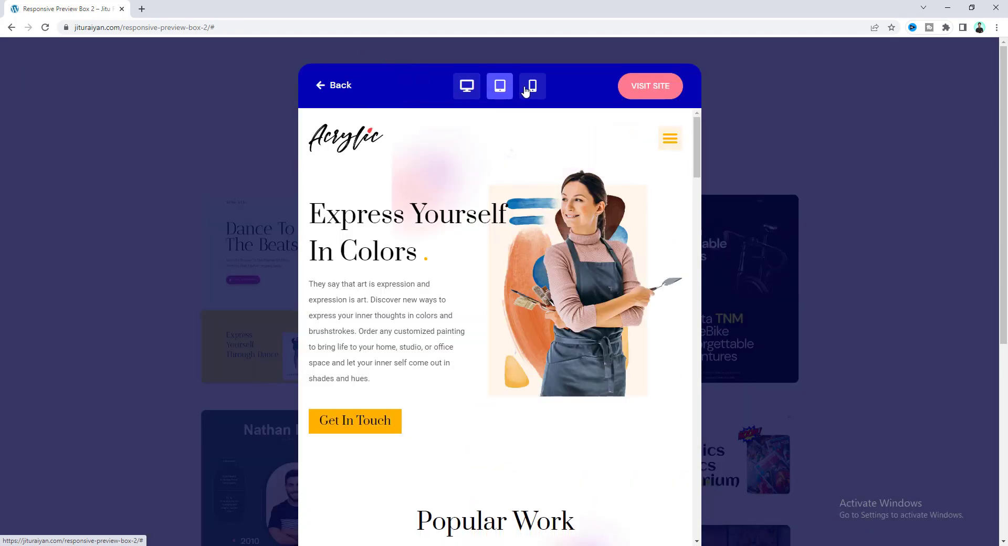
pyautogui.click(528, 90)
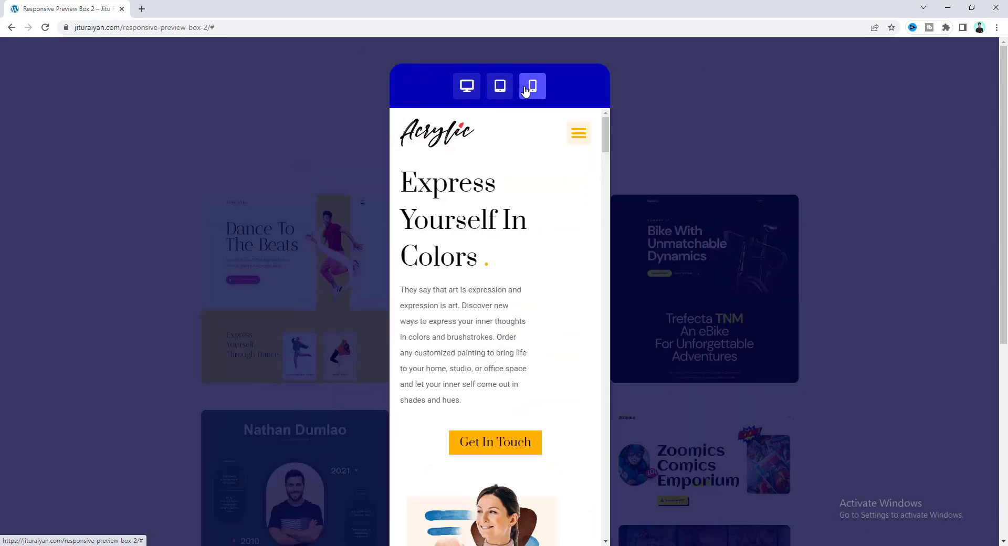
pyautogui.click(465, 86)
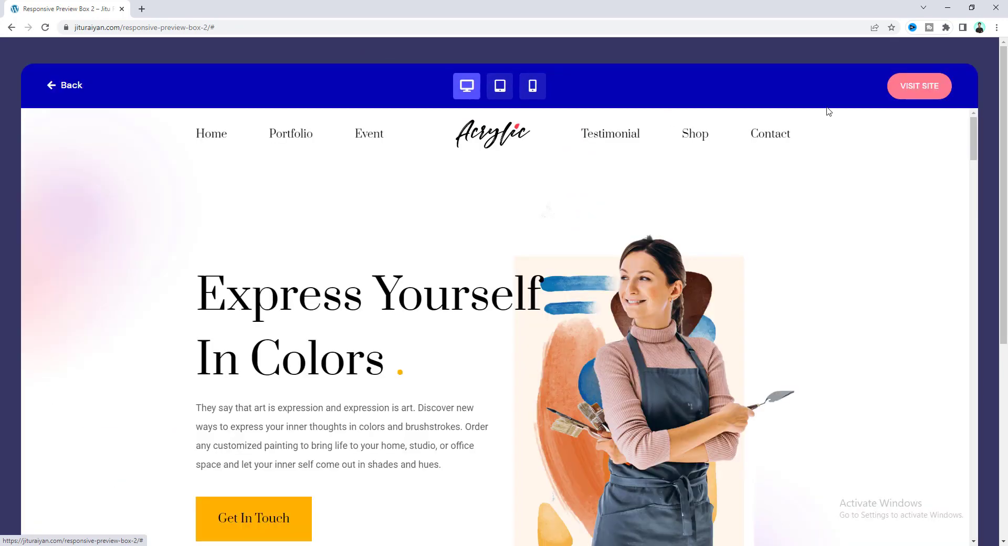
pyautogui.click(919, 86)
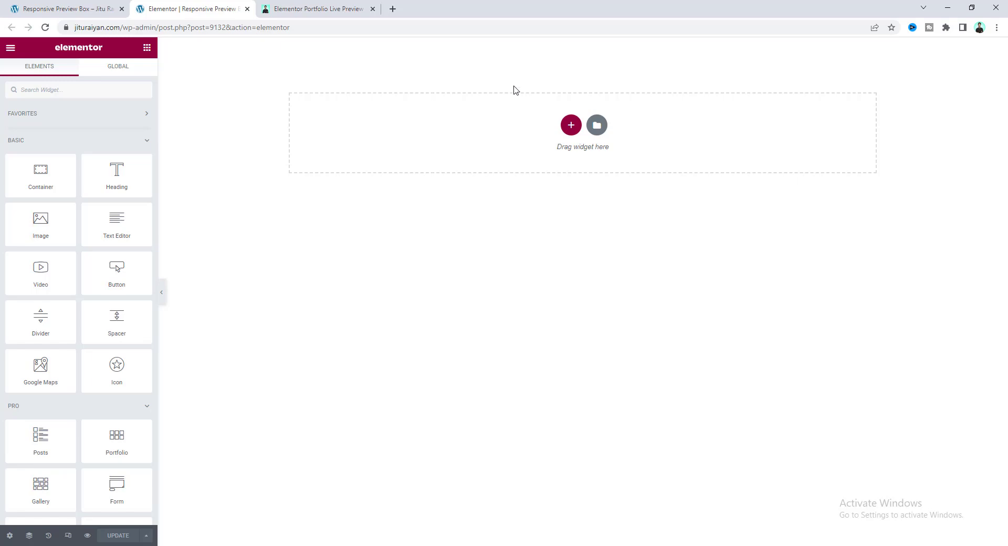
# Review the Elementor Portfolio Live Preview Box product page on Gumroad.
pyautogui.click(294, 5)
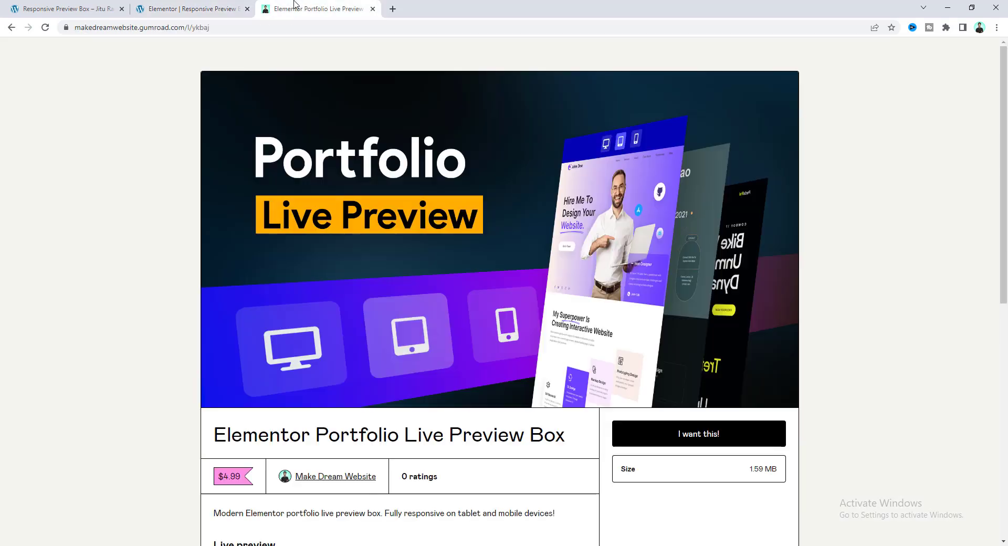
pyautogui.scroll(-9, 497, 192)
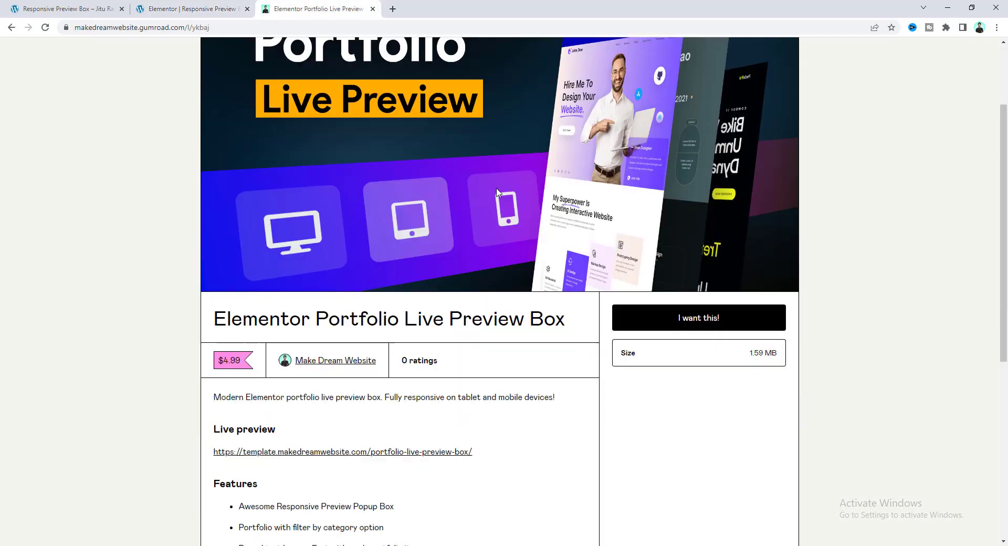
pyautogui.scroll(6, 498, 192)
pyautogui.scroll(3, 497, 193)
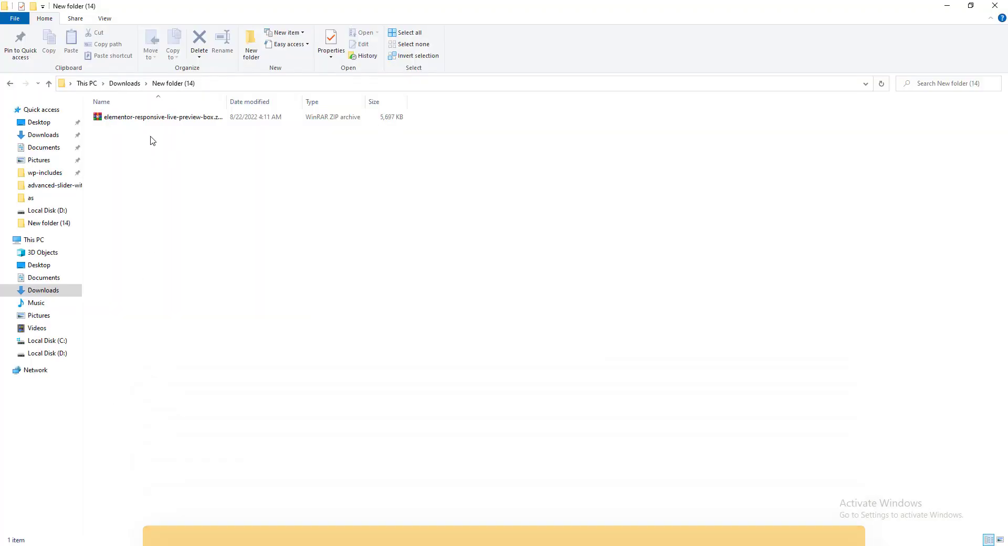
# Extract the elementor-responsive-live-preview-box archive into the current folder in File Explorer.
pyautogui.click(155, 122)
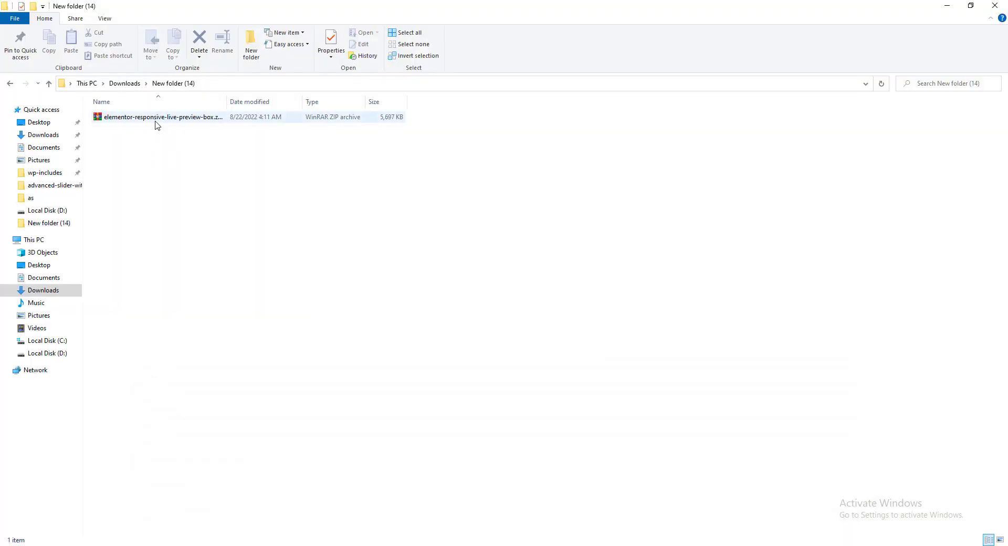
pyautogui.rightClick(155, 121)
pyautogui.click(179, 175)
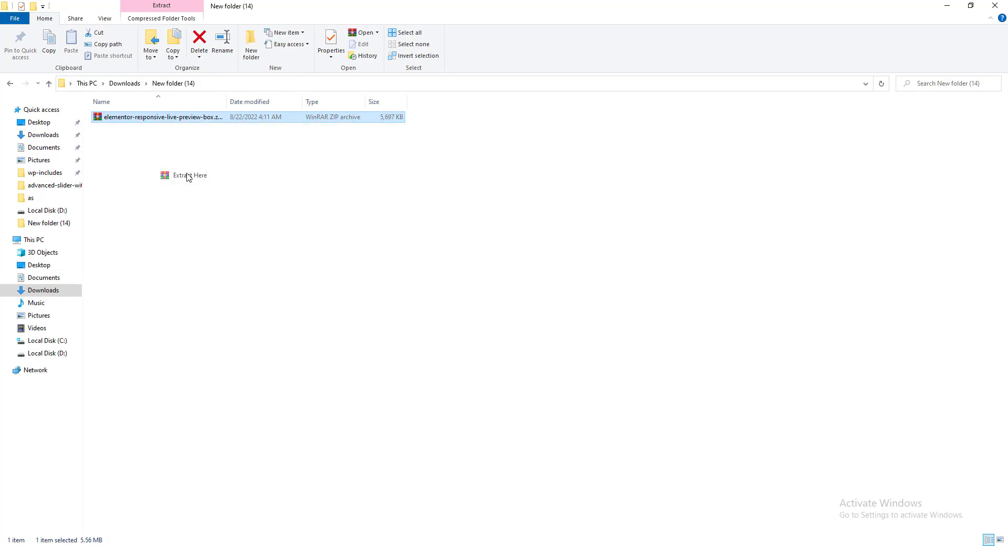
pyautogui.doubleClick(150, 119)
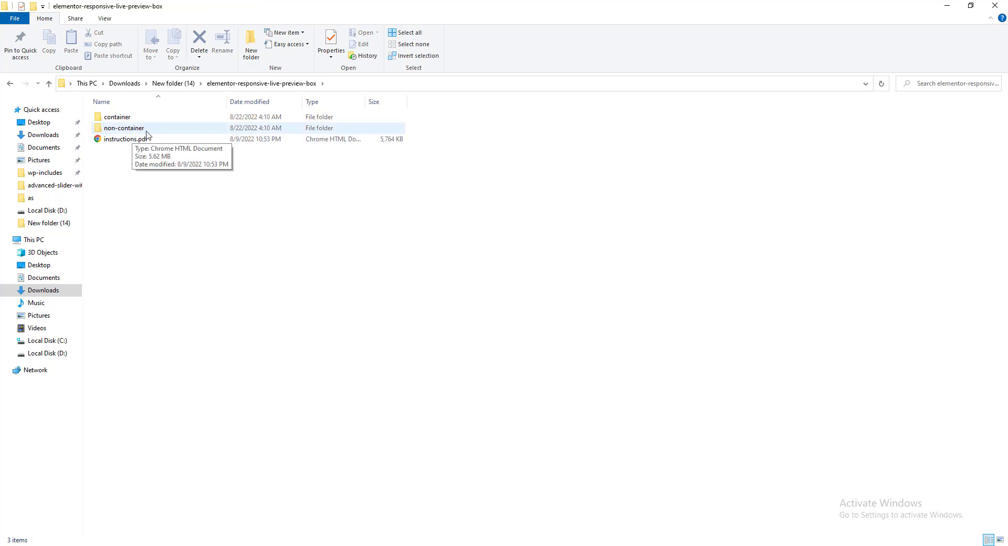
pyautogui.doubleClick(116, 117)
pyautogui.click(129, 120)
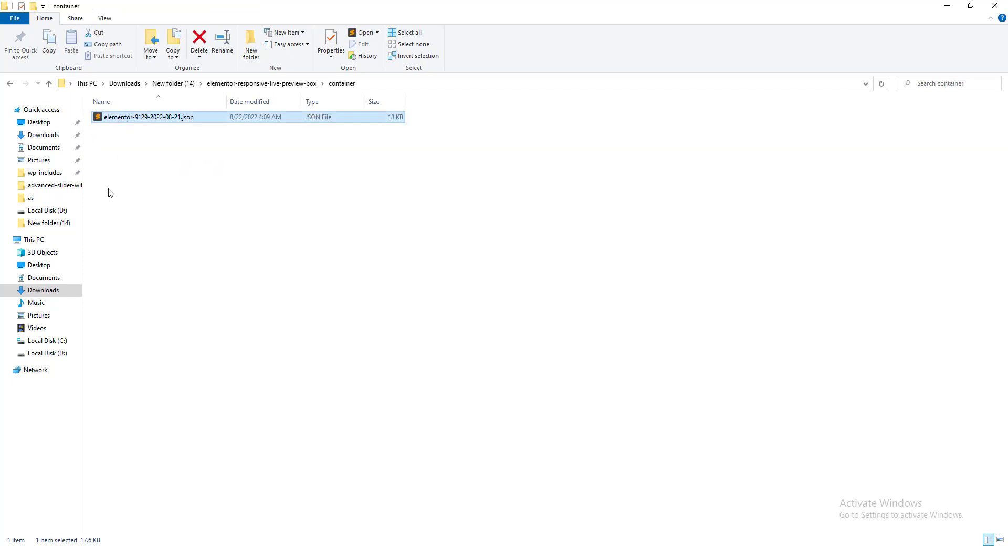
# Switch to Elementor, import the container JSON file into the template library, and insert the MDW Responsive Live Preview Box template.
pyautogui.hotkey('alt', 'Tab')
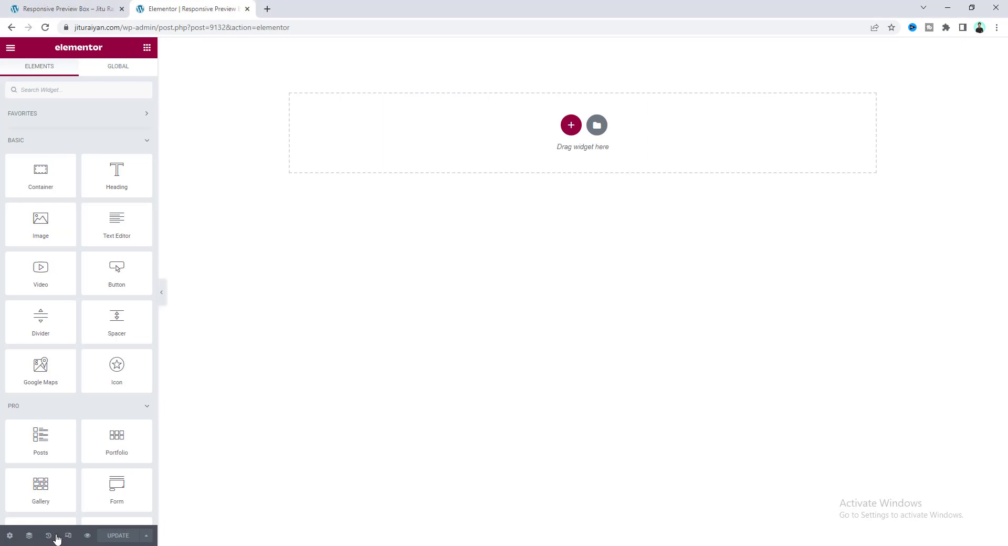
pyautogui.click(596, 125)
pyautogui.click(742, 96)
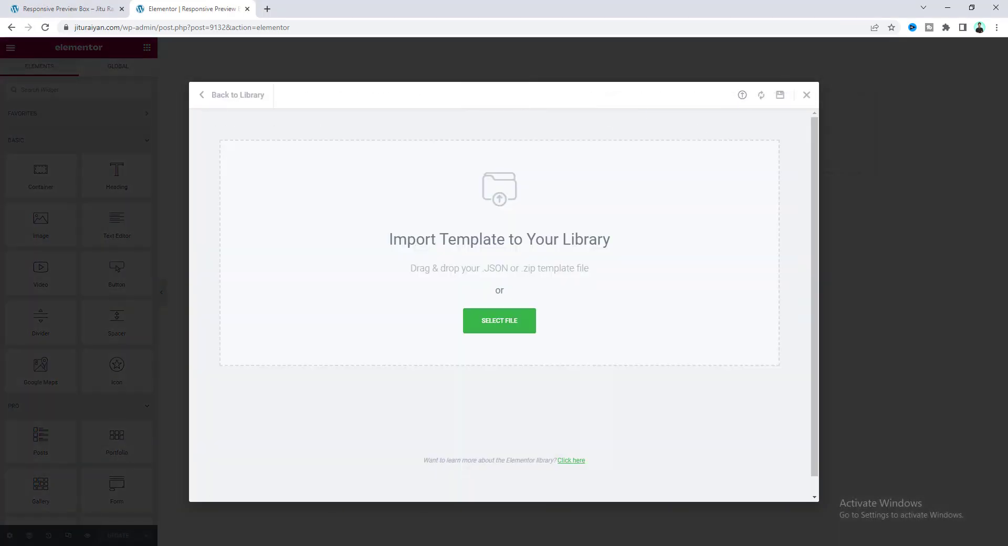
pyautogui.hotkey('alt', 'Tab')
pyautogui.moveTo(187, 124); pyautogui.dragTo(380, 257)
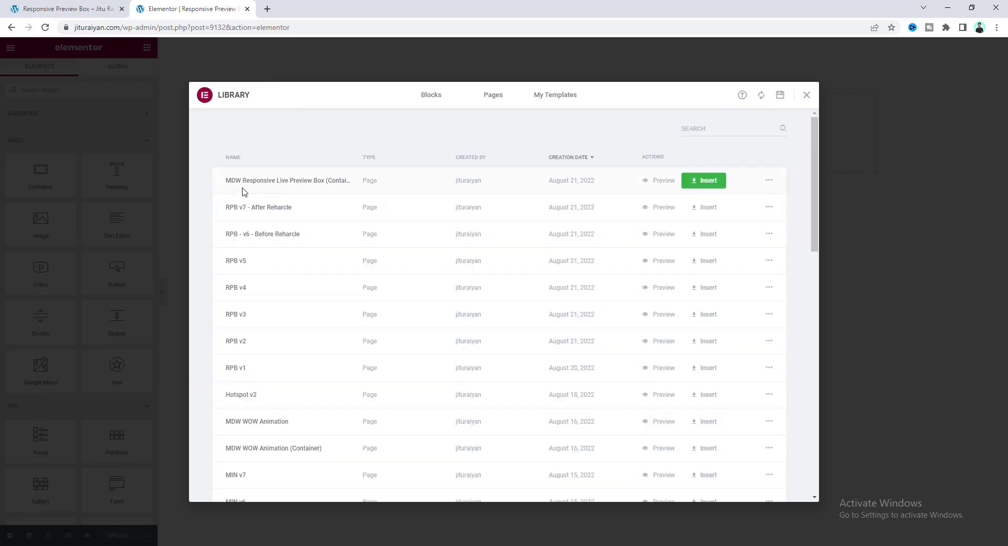
pyautogui.click(706, 181)
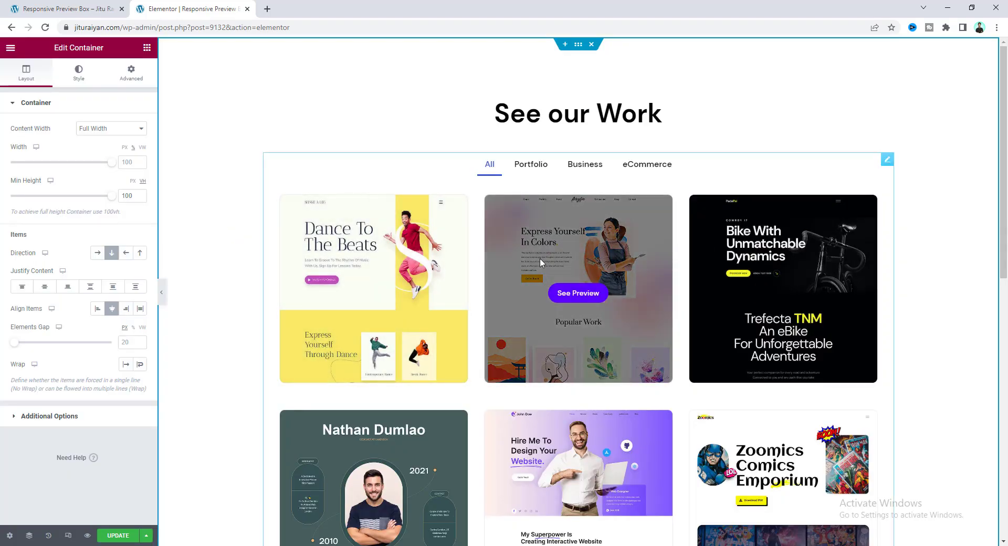
# Open the Portfolio images of the Gallery widget for editing and caption the Dance To The Beats image "Service Landing Page".
pyautogui.click(381, 180)
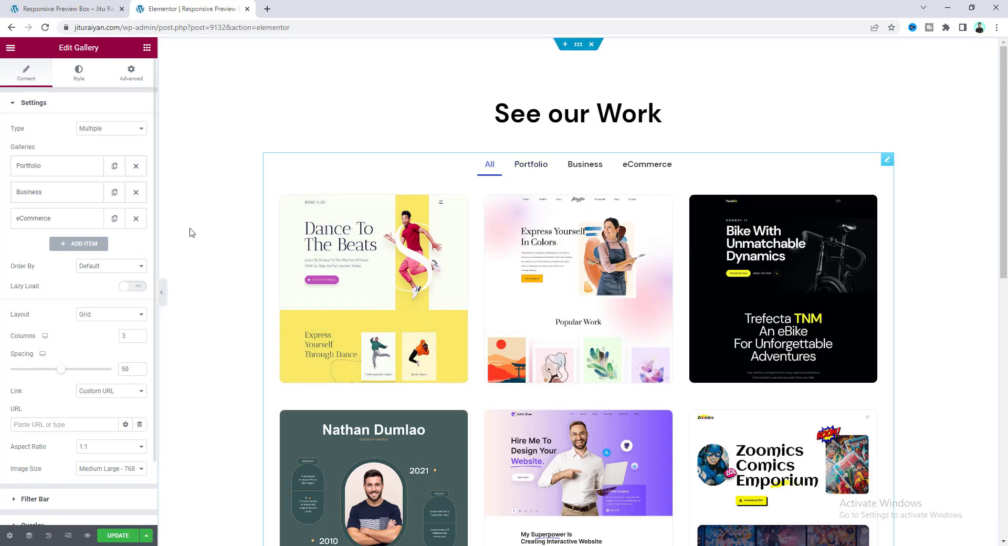
pyautogui.click(62, 167)
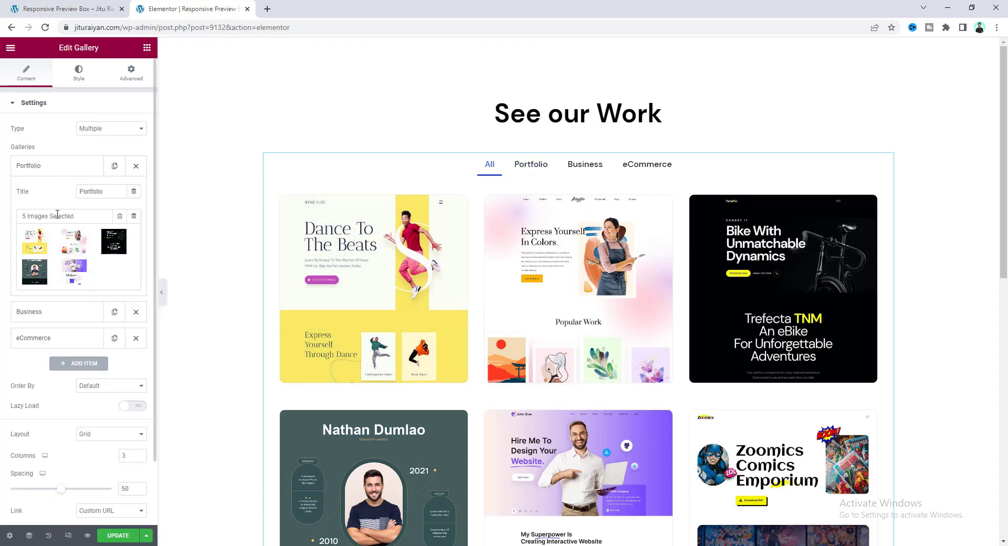
pyautogui.click(52, 257)
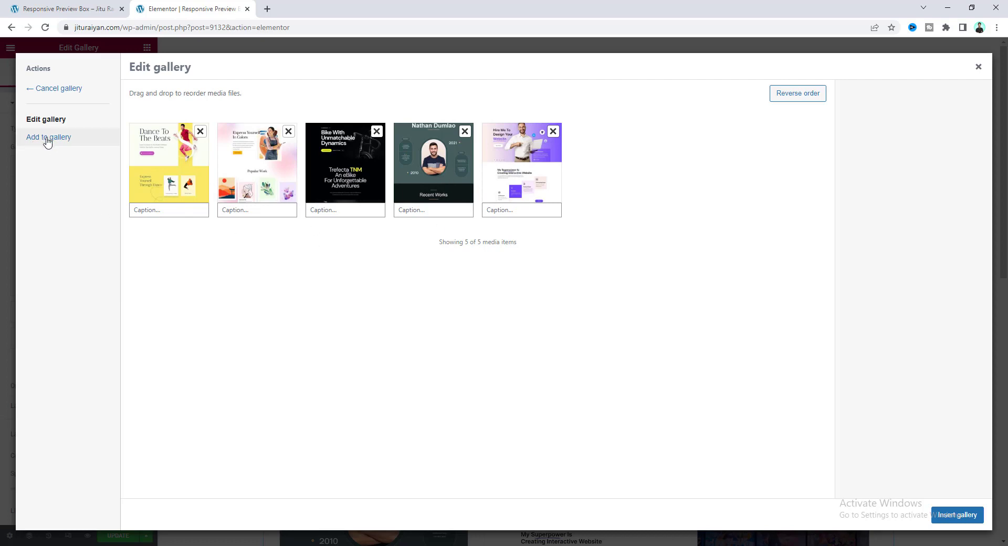
pyautogui.click(156, 159)
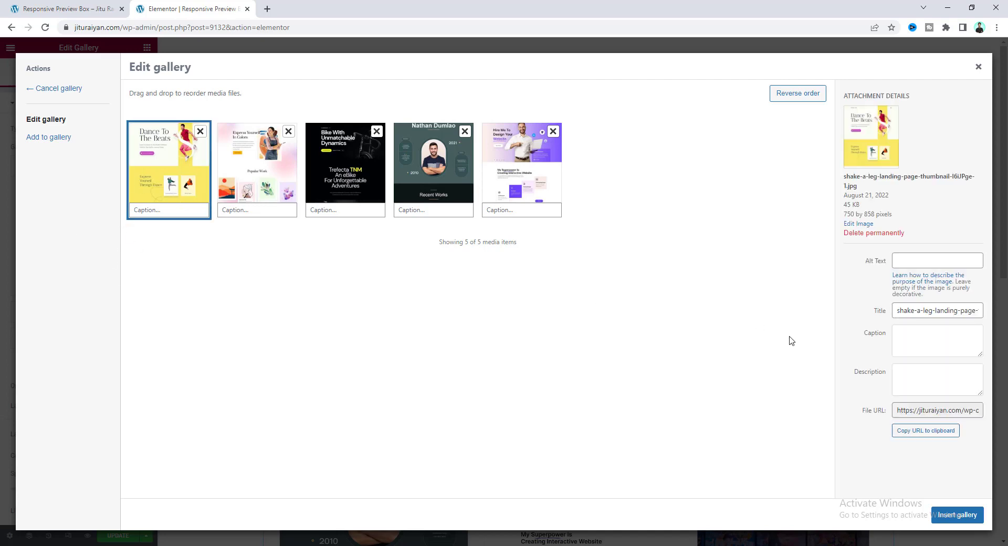
pyautogui.click(923, 336)
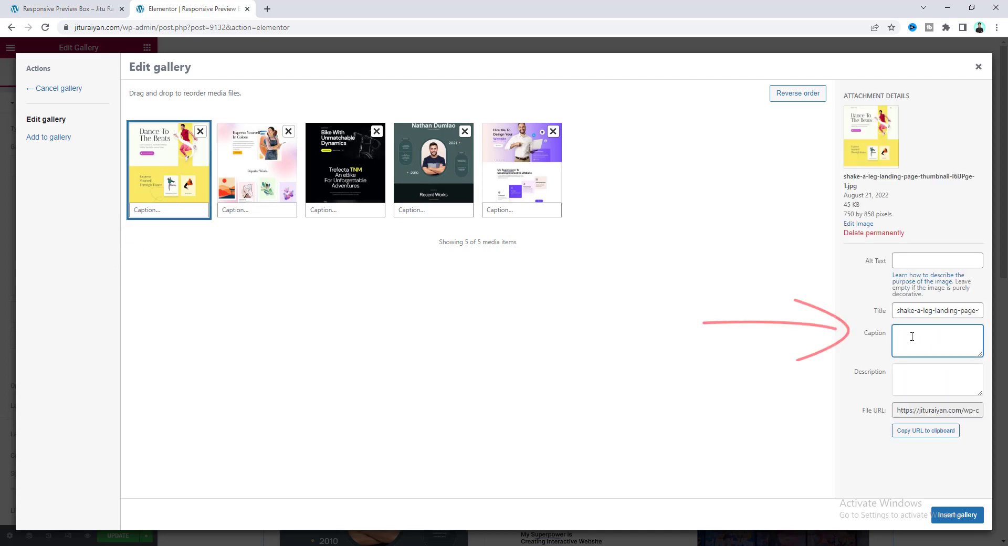
pyautogui.write('Service Landing Page')
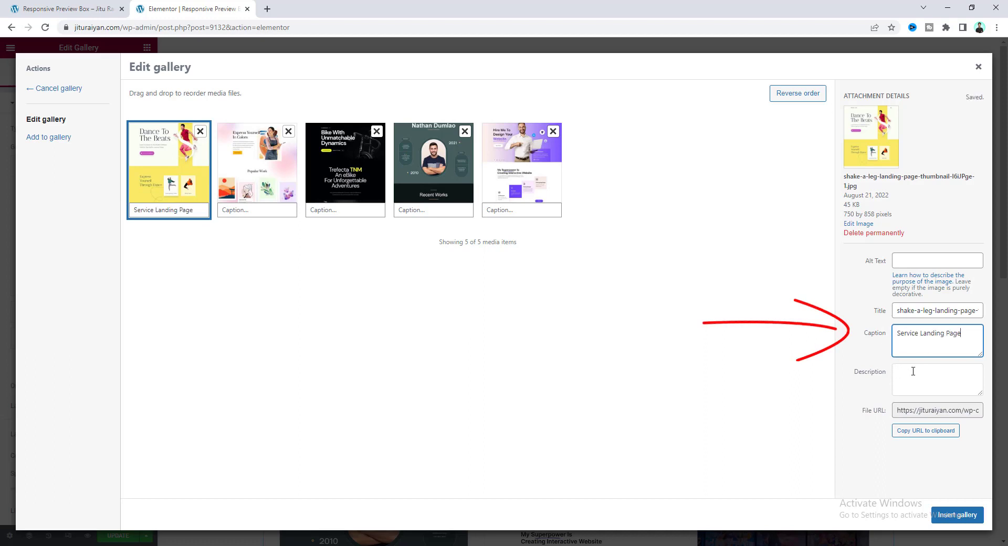
pyautogui.click(913, 371)
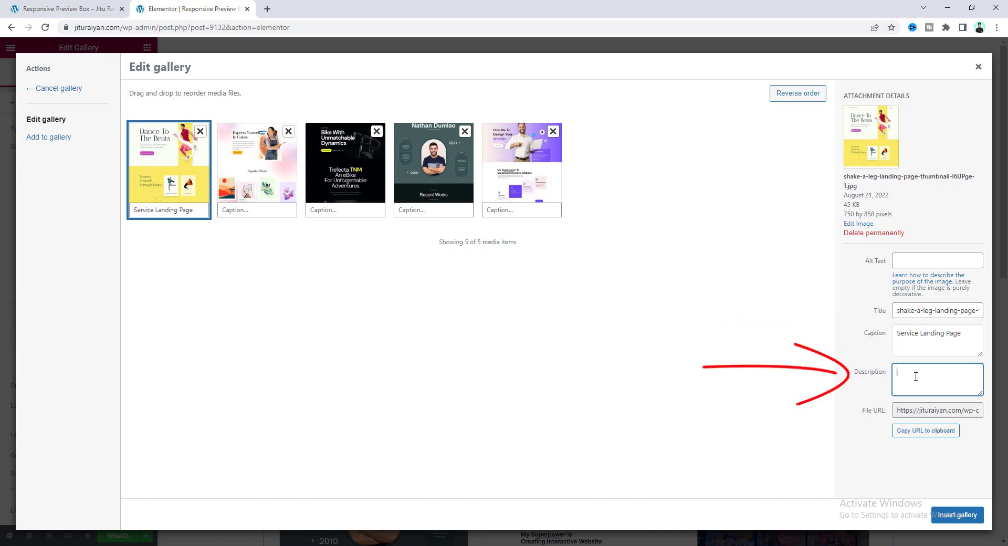
pyautogui.write('https://agency.templately.com/shake-a-leg/')
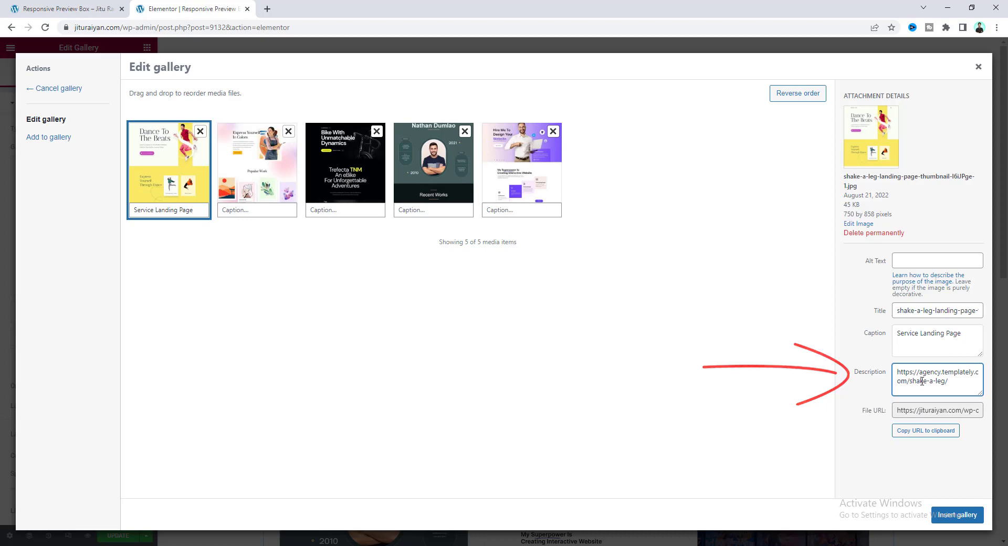
pyautogui.click(955, 516)
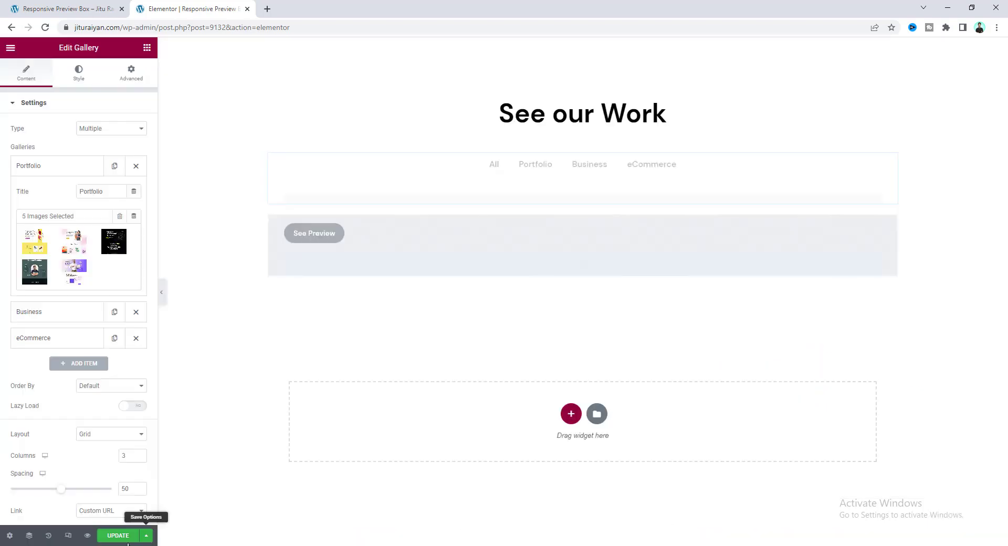
pyautogui.click(120, 537)
# Preview the page, inspect the live preview popup of the Dance To The Beats item, and close it.
pyautogui.click(88, 536)
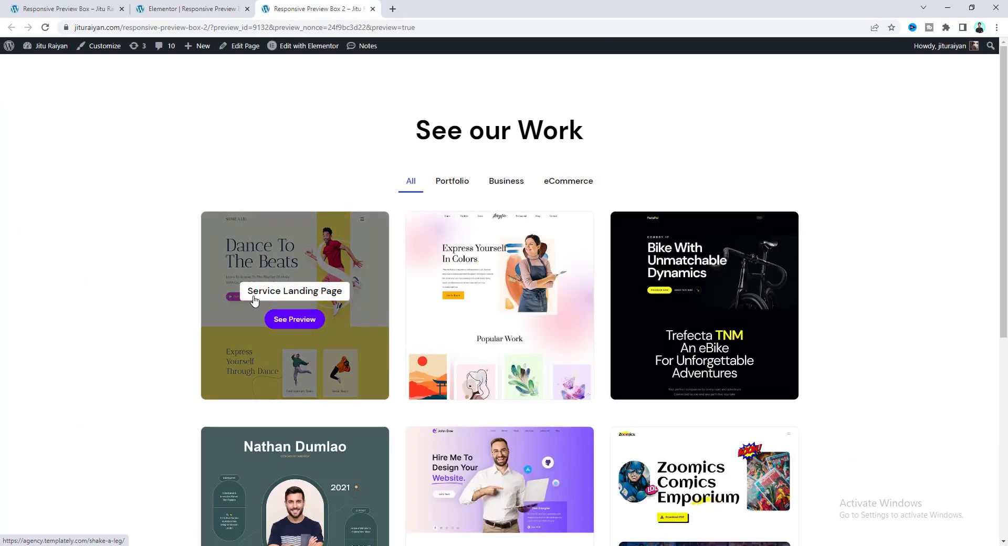
pyautogui.click(268, 261)
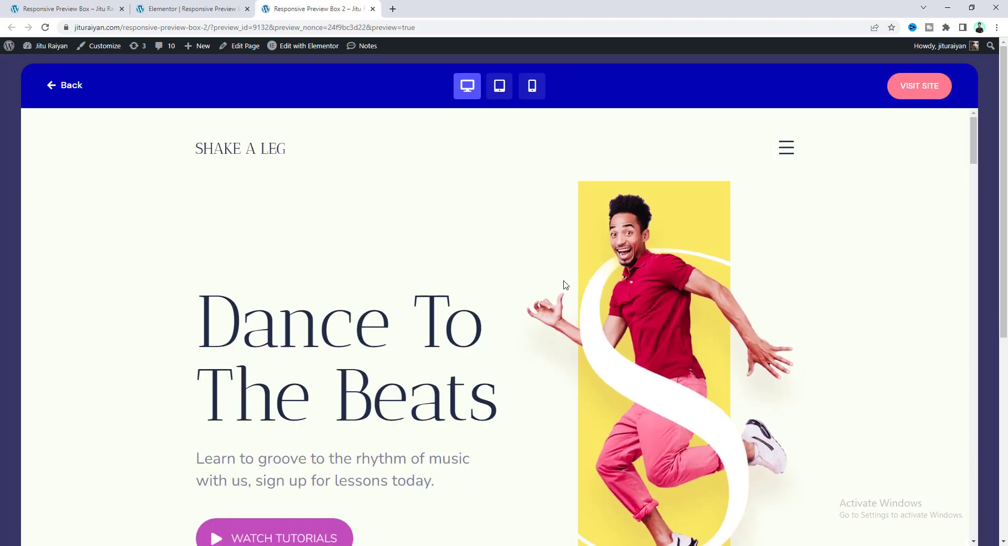
pyautogui.scroll(-10, 480, 304)
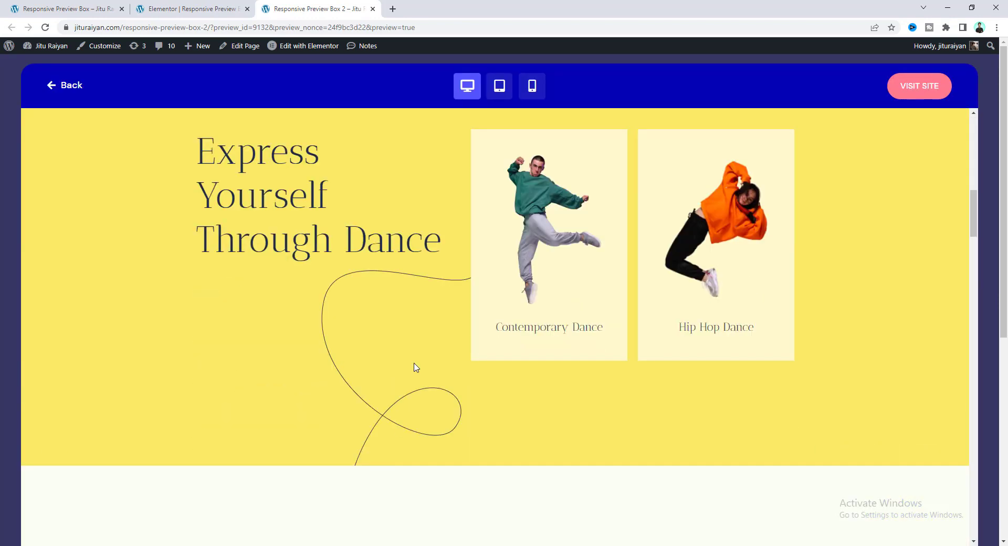
pyautogui.press('Escape')
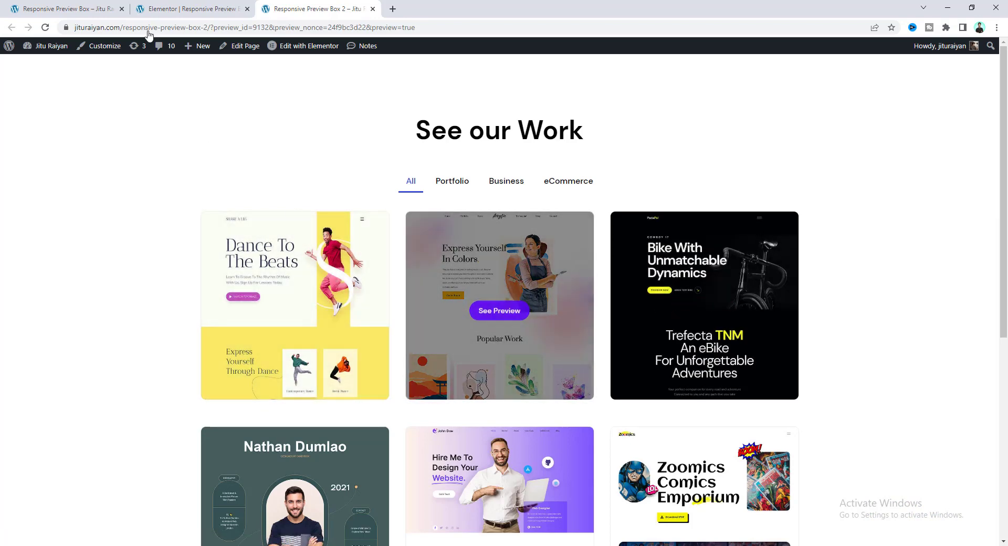
# Return to the Elementor editor and check the attachment fields of the Express Yourself In Colors image in the Portfolio gallery.
pyautogui.click(189, 8)
pyautogui.click(48, 286)
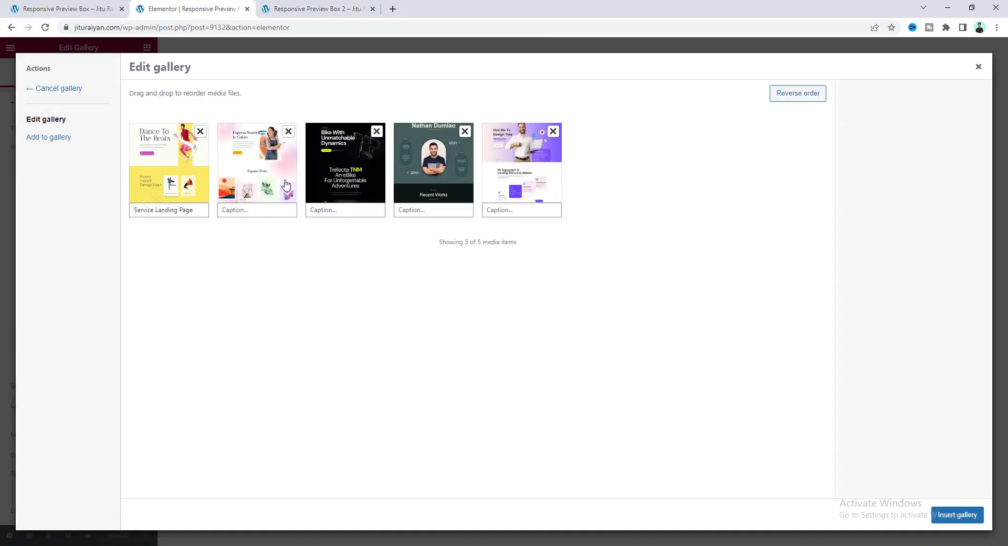
pyautogui.click(251, 173)
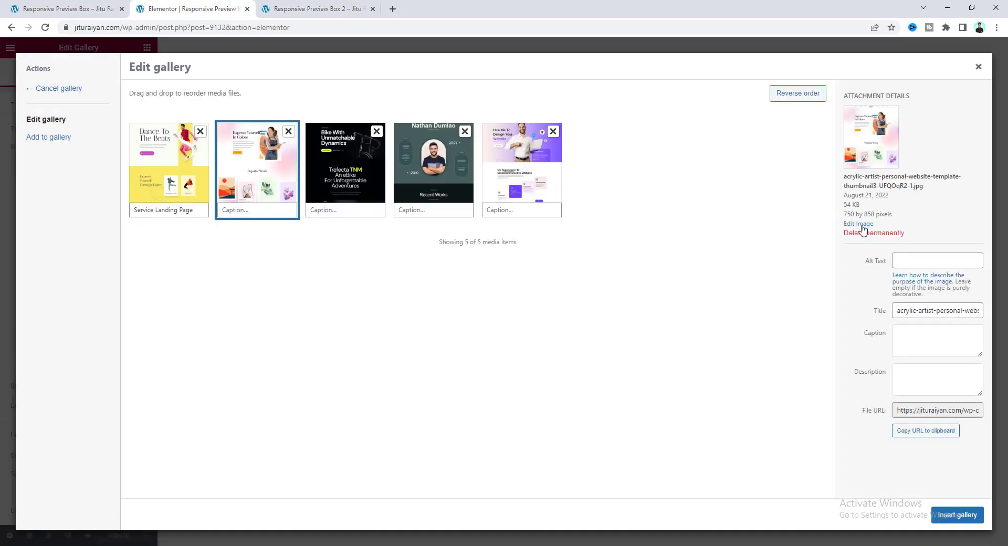
pyautogui.click(978, 66)
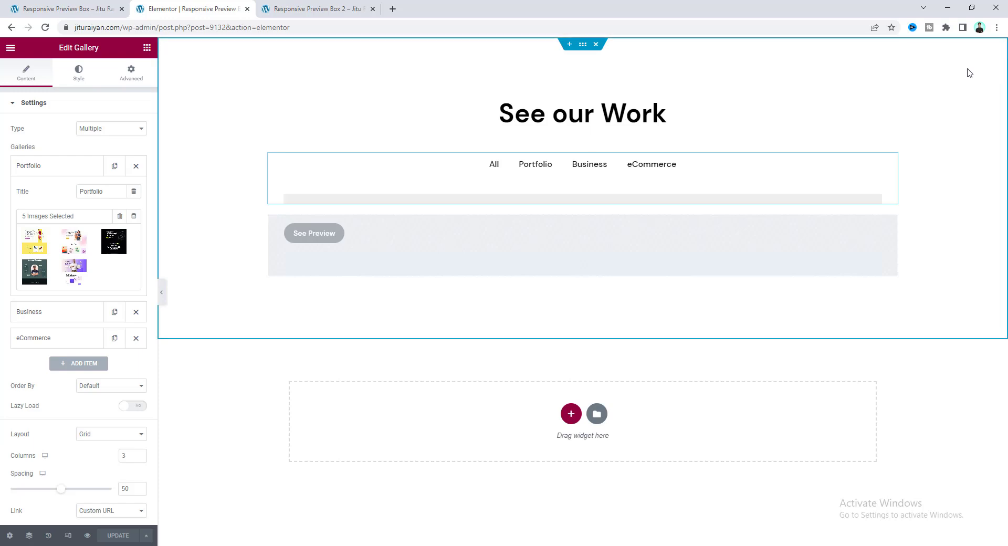
# Delete the See Preview container and the existing gallery widget from the See our Work section.
pyautogui.rightClick(376, 247)
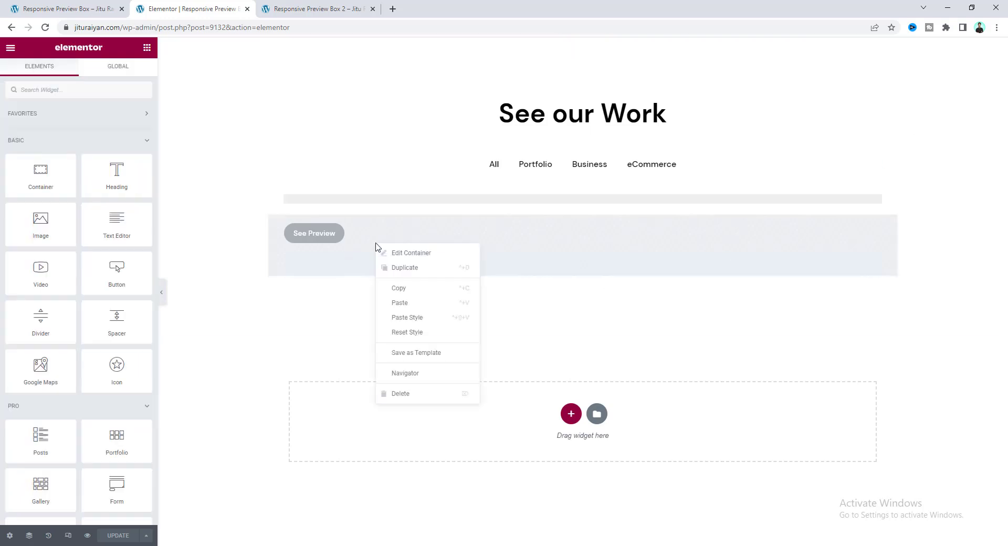
pyautogui.click(427, 394)
pyautogui.rightClick(469, 168)
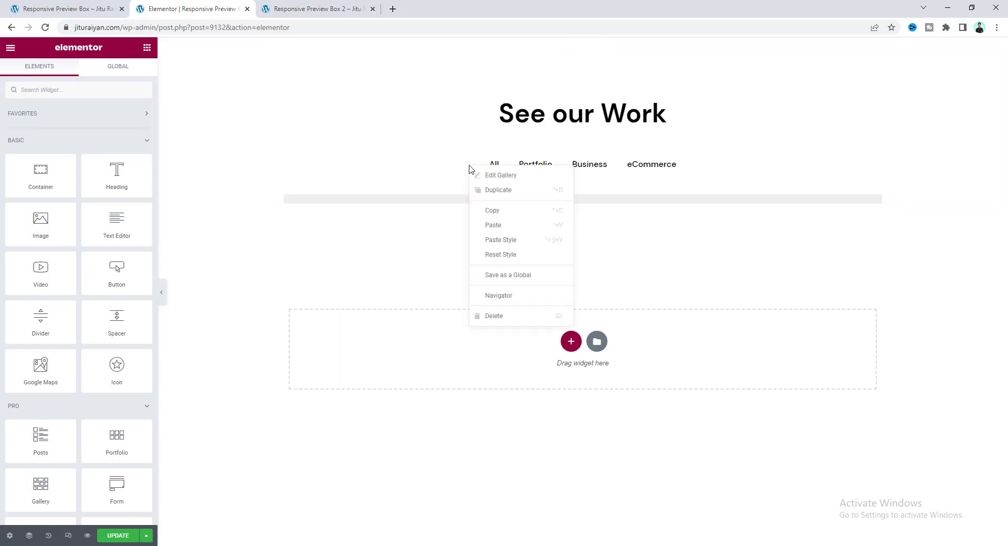
pyautogui.click(515, 316)
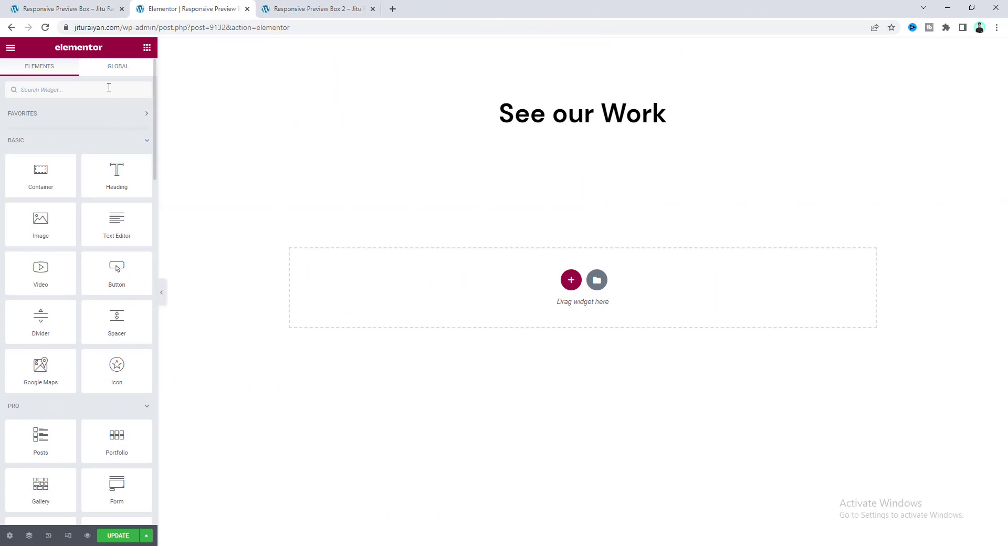
# Add a new Gallery widget below the See our Work heading and set its type to Multiple.
pyautogui.write('ga')
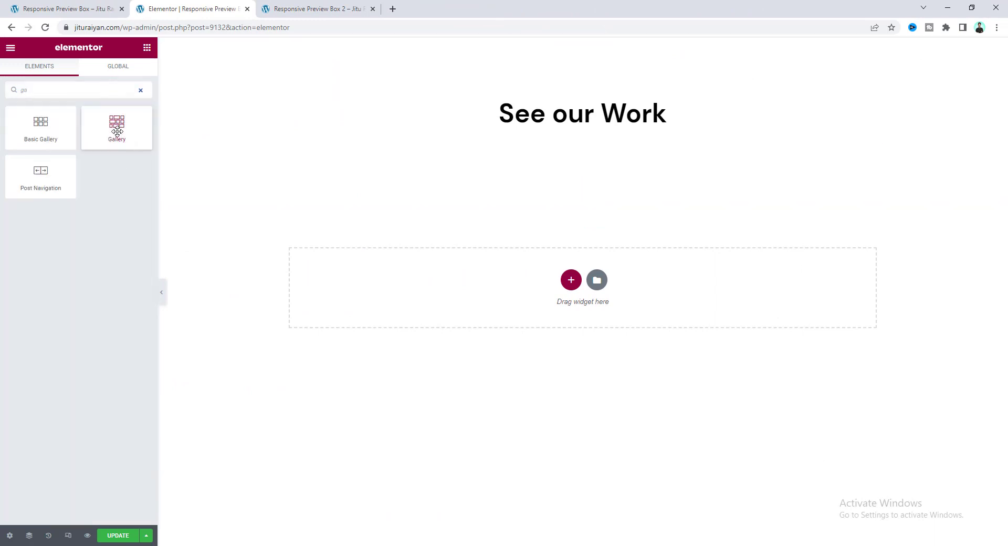
pyautogui.moveTo(121, 124); pyautogui.dragTo(546, 135)
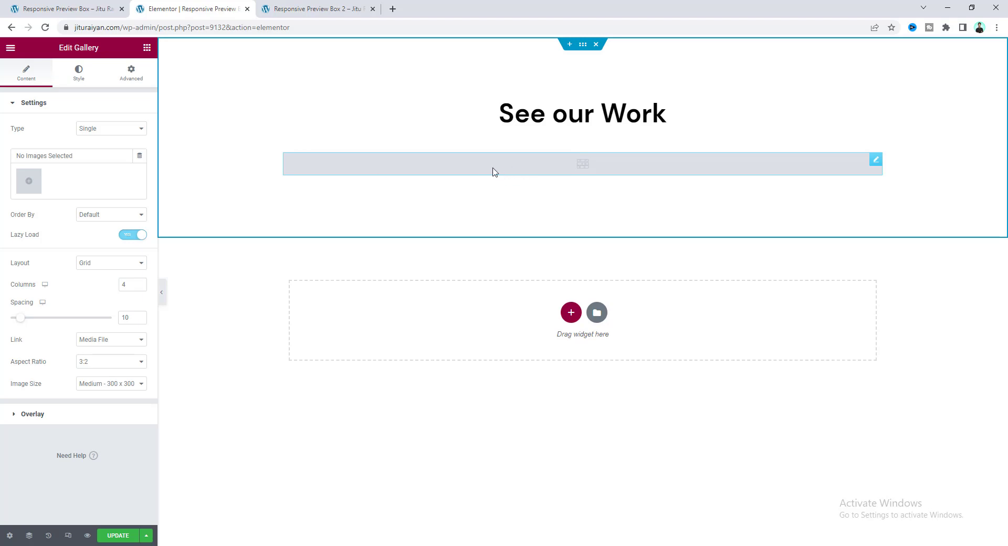
pyautogui.click(39, 6)
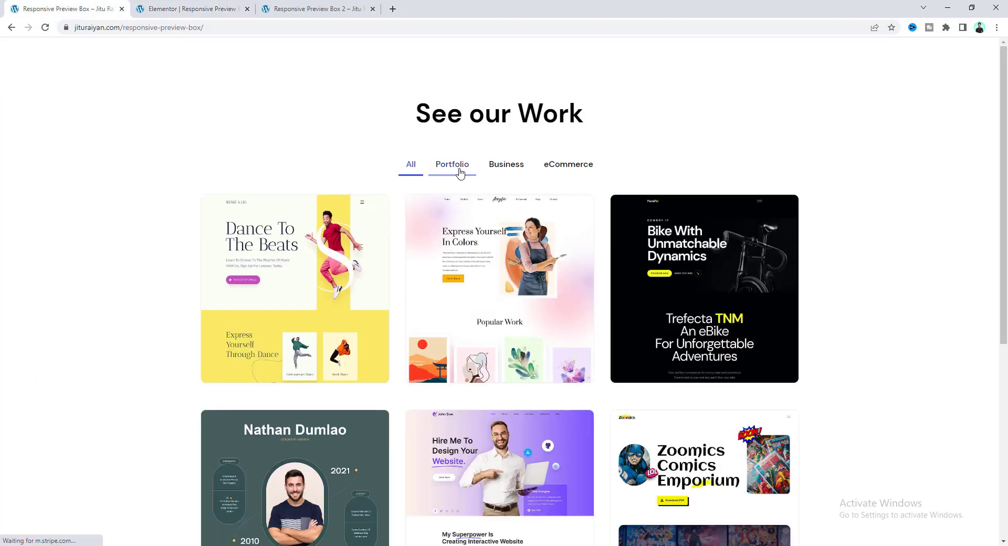
pyautogui.click(205, 7)
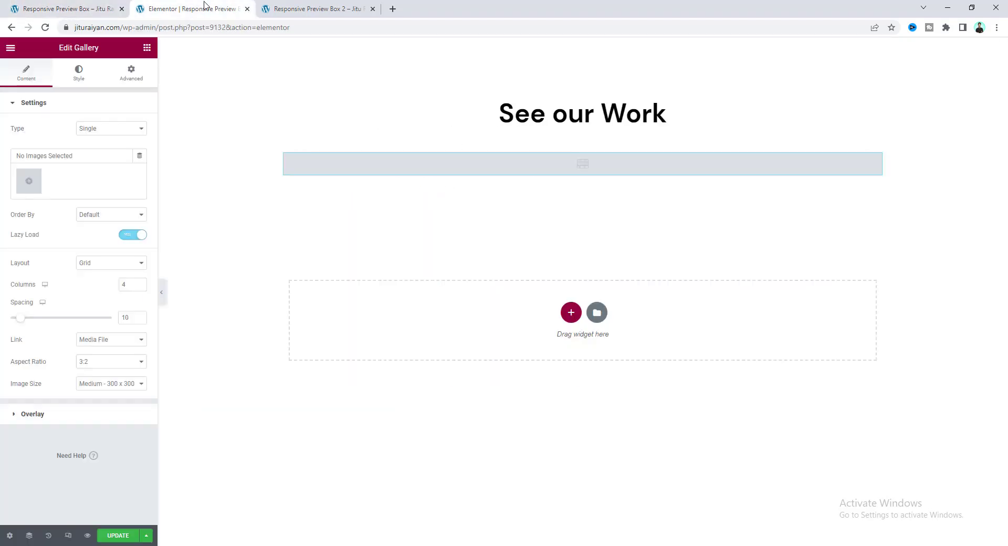
pyautogui.click(120, 131)
pyautogui.click(122, 148)
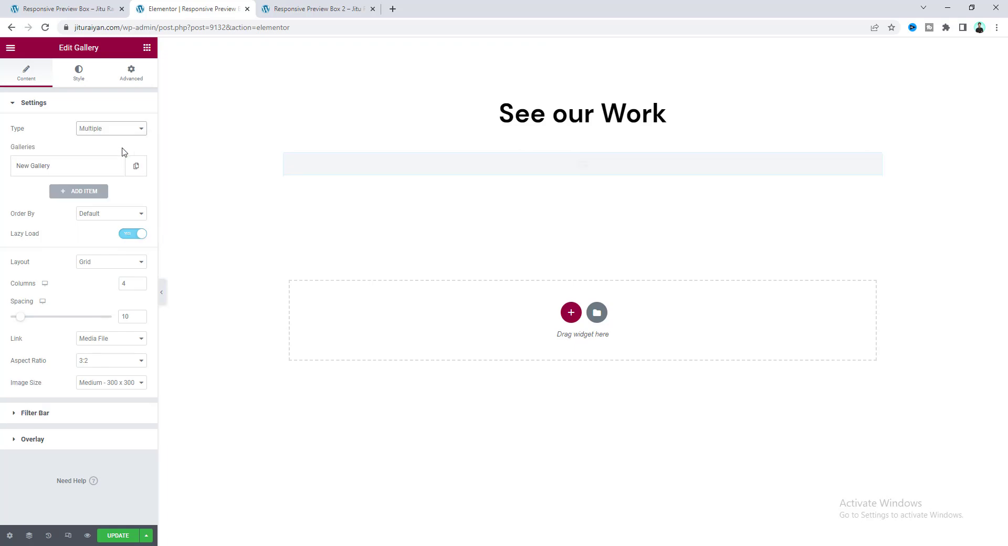
# Title the first gallery Portfolio and fill it with the dance, acrylic artist, bike, dark green portfolio and purple Hire Me images.
pyautogui.click(97, 171)
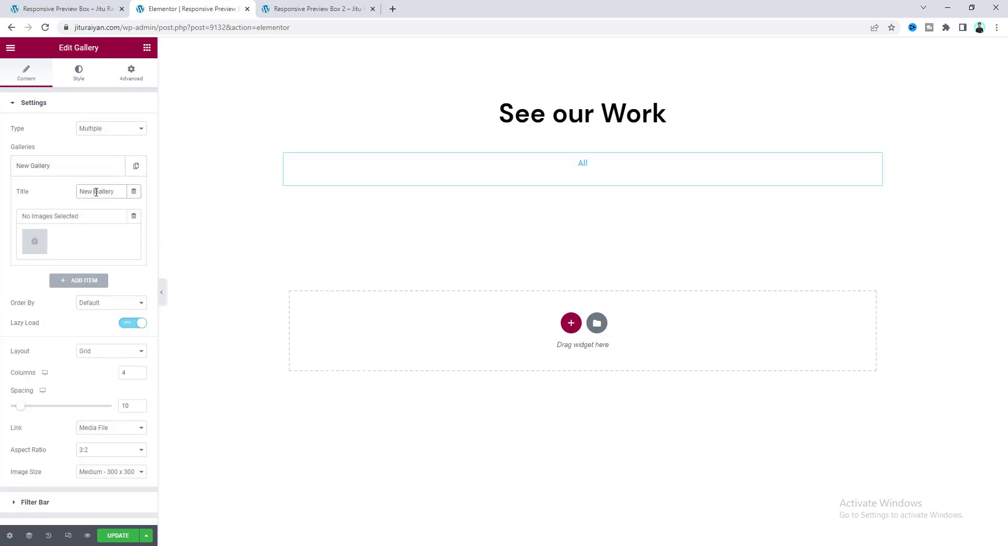
pyautogui.write('Portfolio')
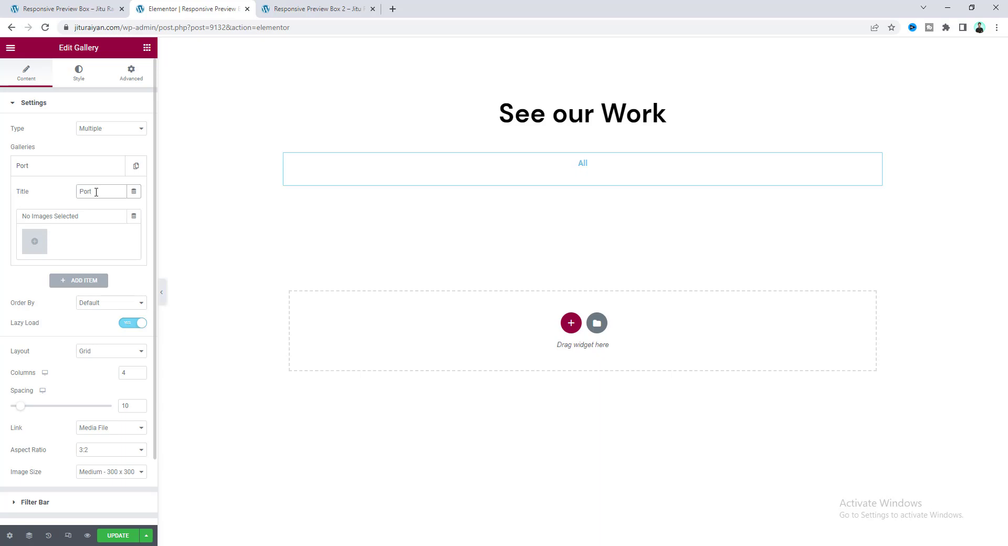
pyautogui.click(34, 242)
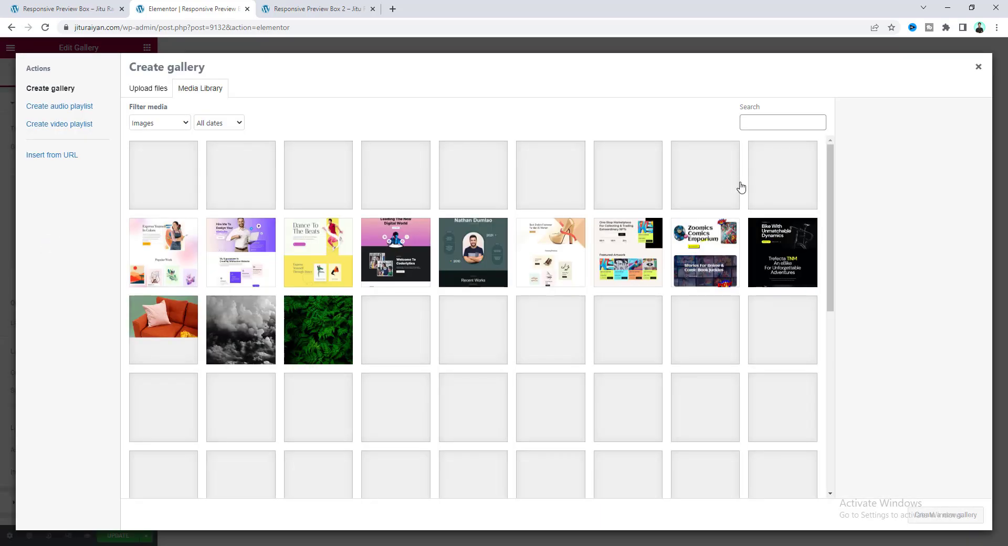
pyautogui.click(551, 175)
pyautogui.click(783, 174)
pyautogui.click(705, 175)
pyautogui.click(628, 175)
pyautogui.click(472, 174)
pyautogui.click(942, 515)
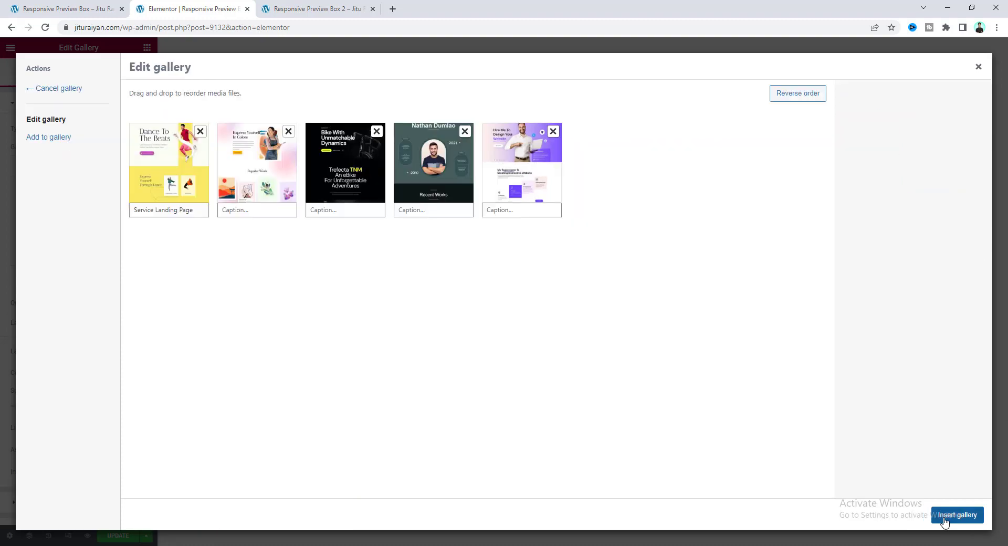
pyautogui.click(942, 516)
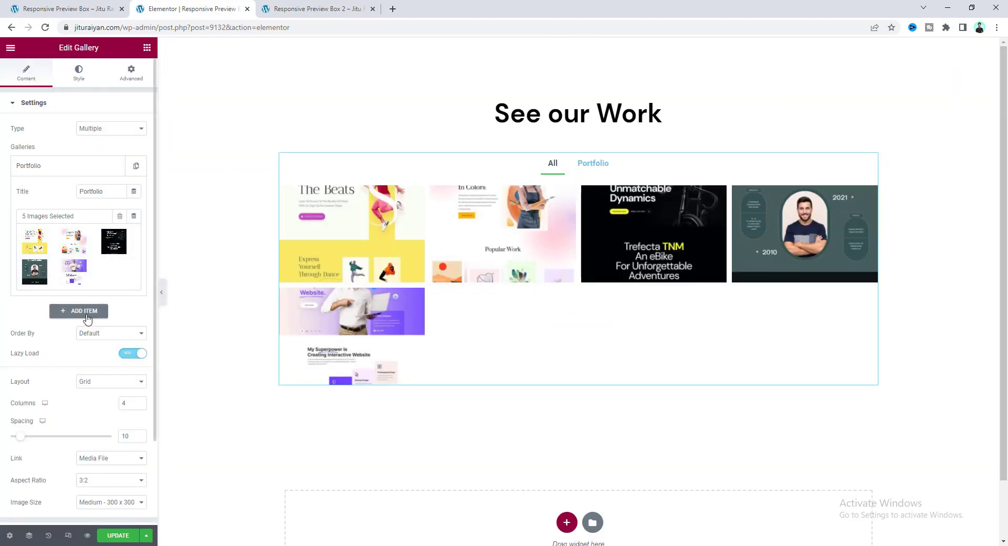
# Add a second gallery titled Business containing the Zoomics Comics, NFT marketplace and Coderlytics images.
pyautogui.tripleClick(94, 217)
pyautogui.write('Website')
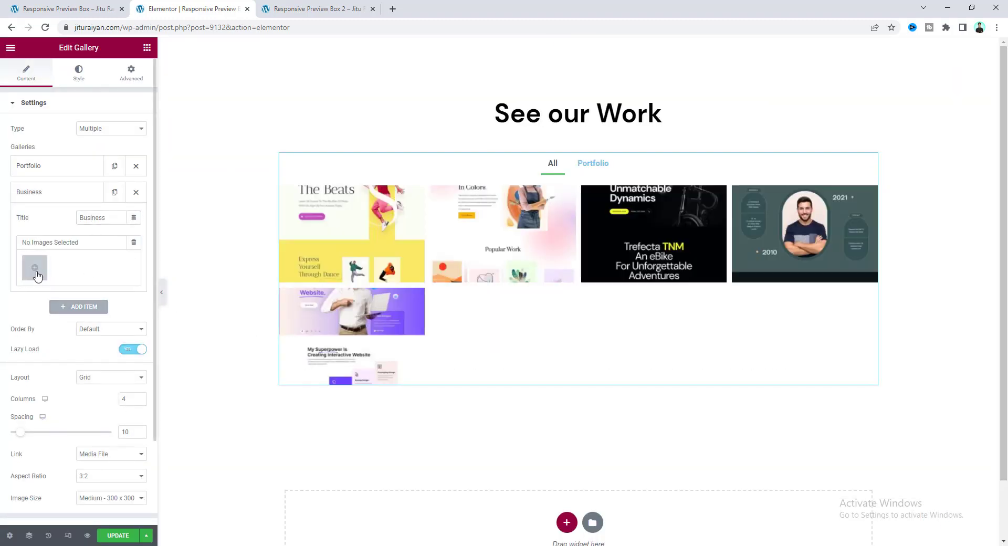
pyautogui.click(34, 268)
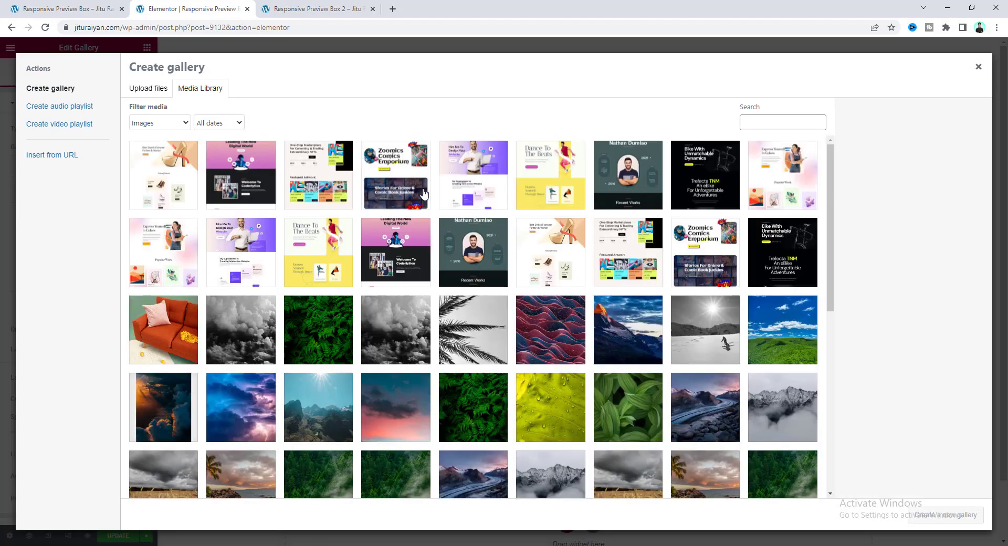
pyautogui.click(396, 175)
pyautogui.click(318, 175)
pyautogui.click(241, 175)
pyautogui.click(945, 515)
pyautogui.click(942, 517)
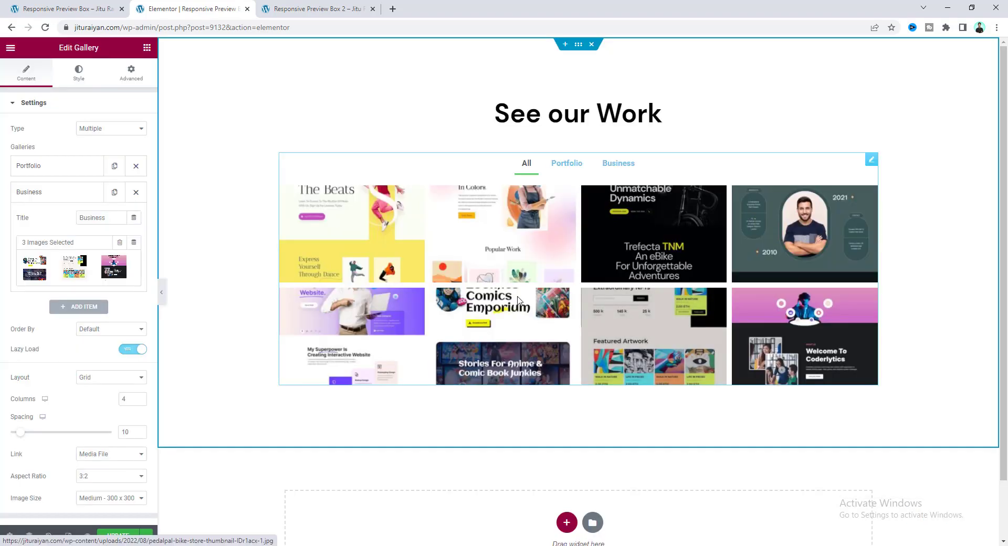
# Add a third gallery titled eCommerce containing the shoe store image.
pyautogui.click(79, 307)
pyautogui.tripleClick(97, 243)
pyautogui.write('eCommerce')
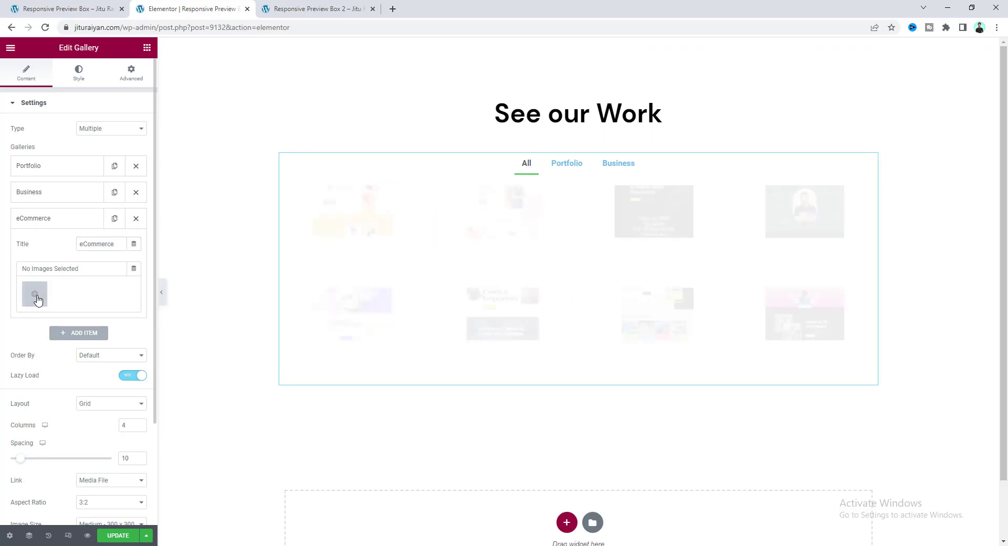
pyautogui.click(35, 294)
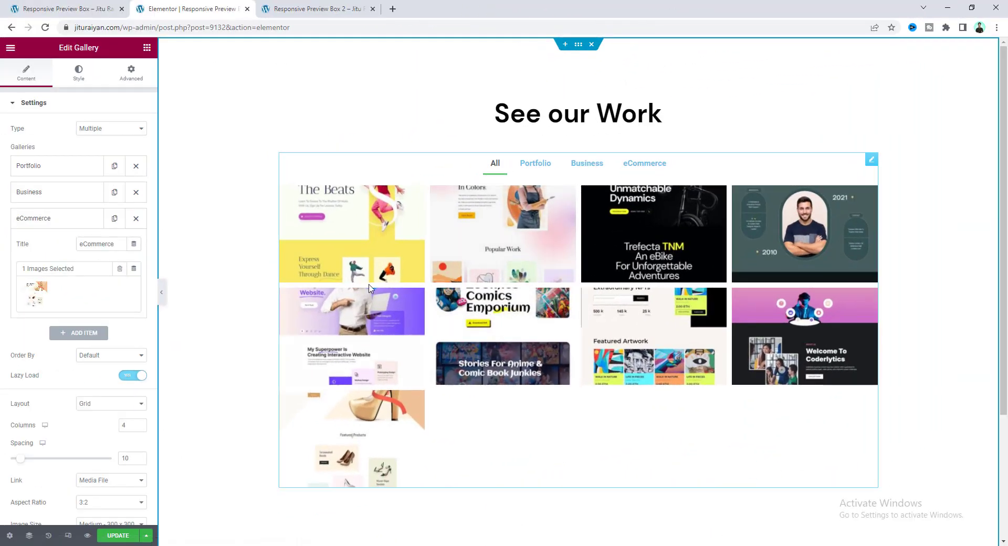
# Set the gallery grid to 3 columns with a spacing of 50.
pyautogui.scroll(-1, 58, 354)
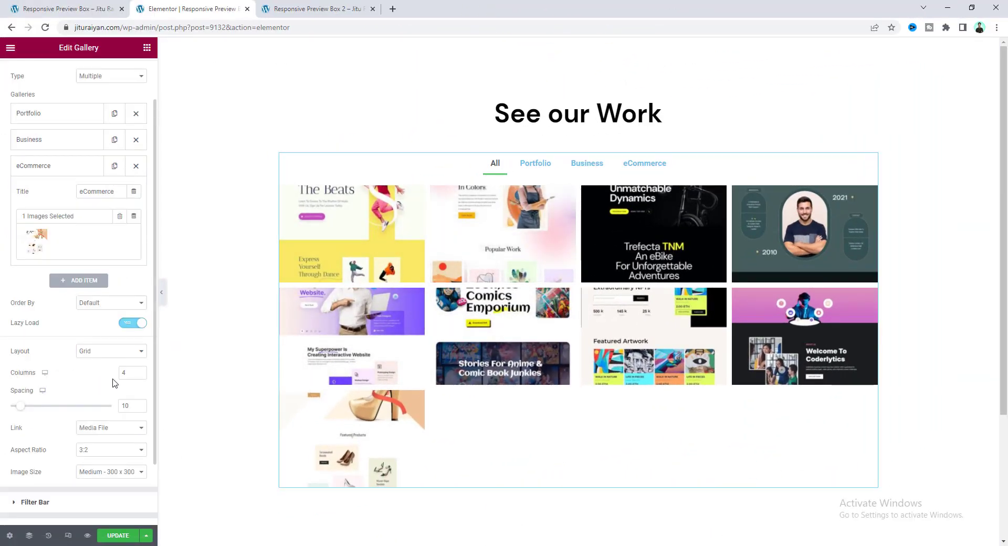
pyautogui.doubleClick(129, 372)
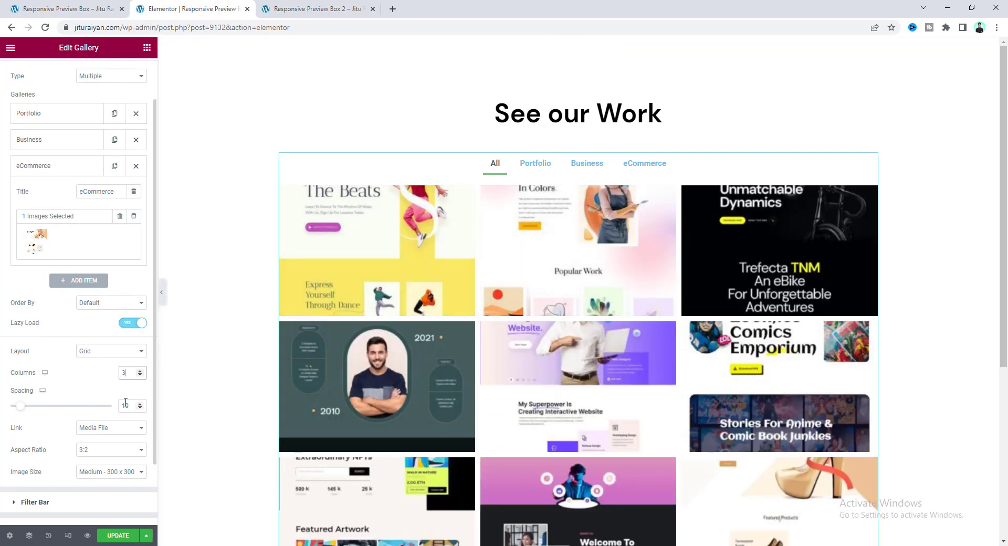
pyautogui.write('5')
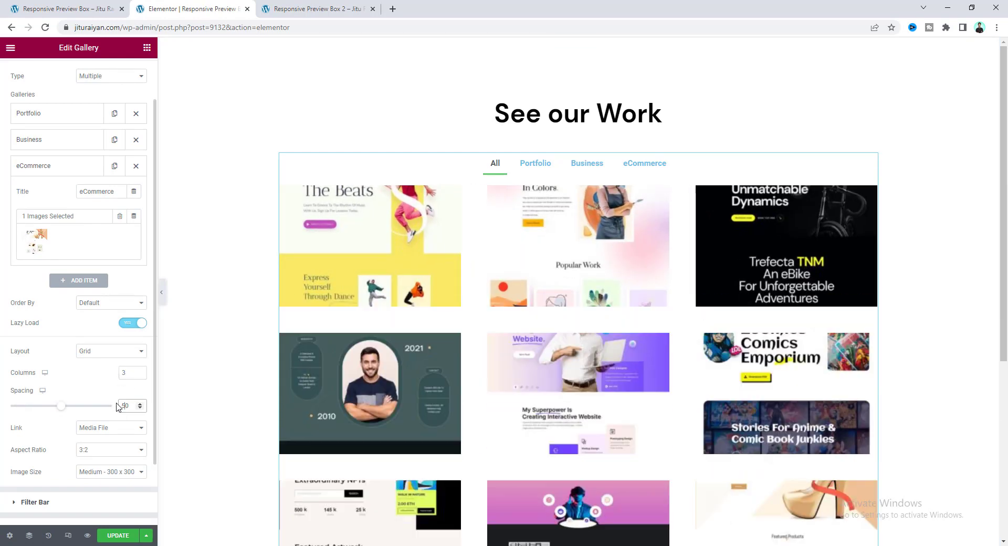
# Set the gallery's aspect ratio to 1:1 and image size to Medium Large - 768 x 0, and turn off lazy load.
pyautogui.click(101, 454)
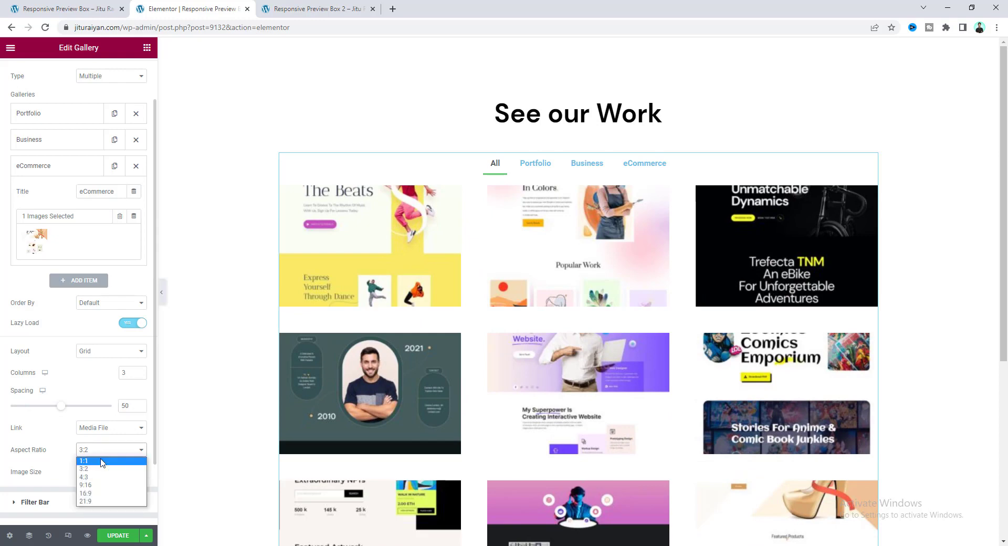
pyautogui.click(102, 460)
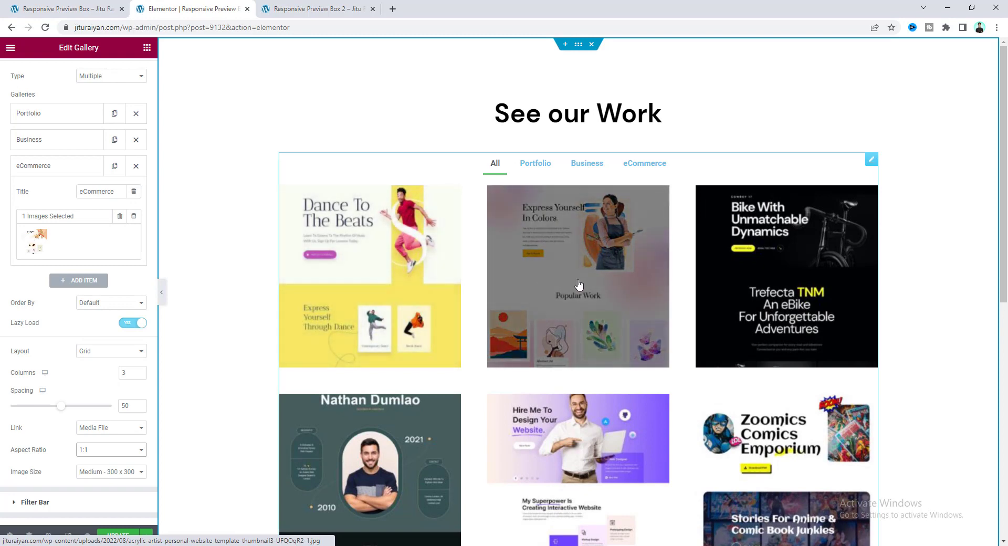
pyautogui.click(96, 472)
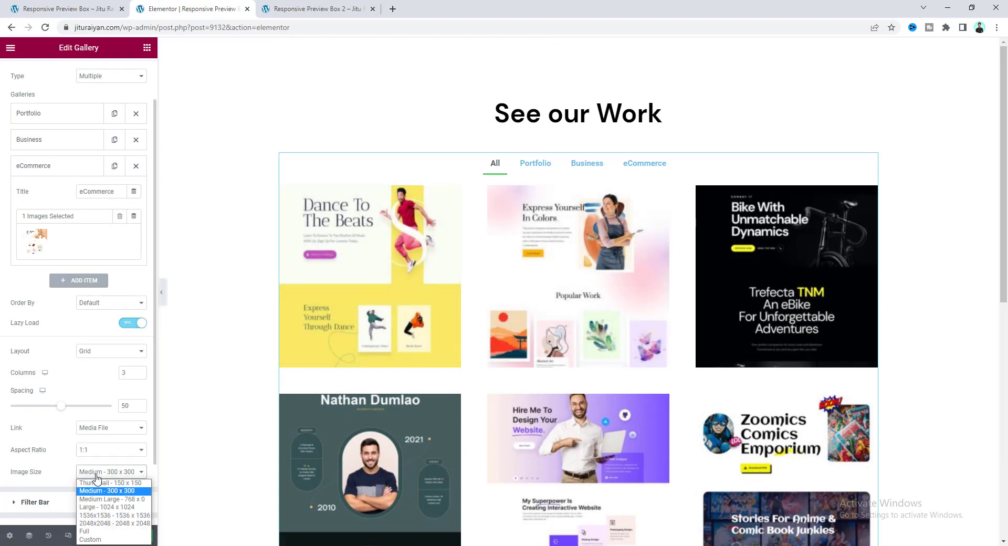
pyautogui.click(116, 499)
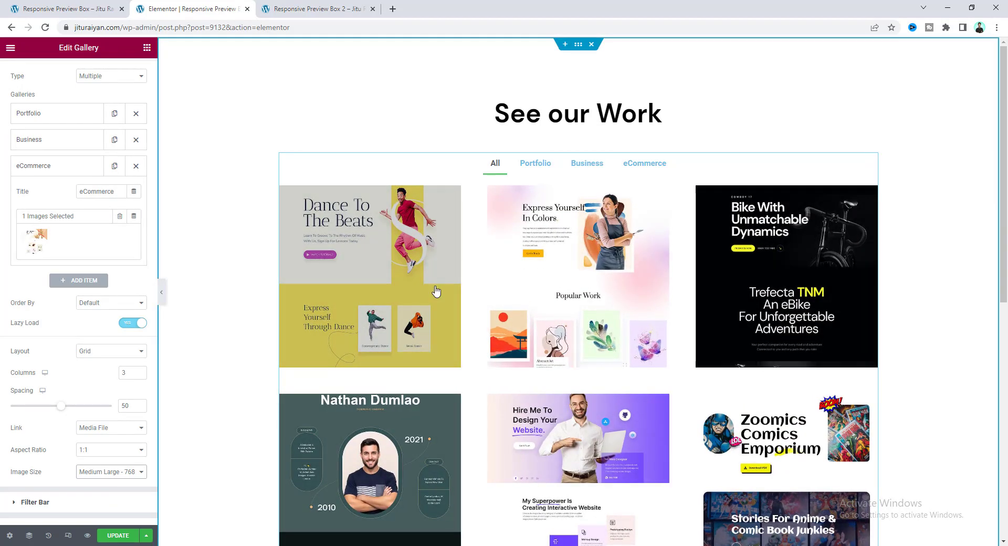
pyautogui.click(131, 323)
pyautogui.scroll(1, 109, 354)
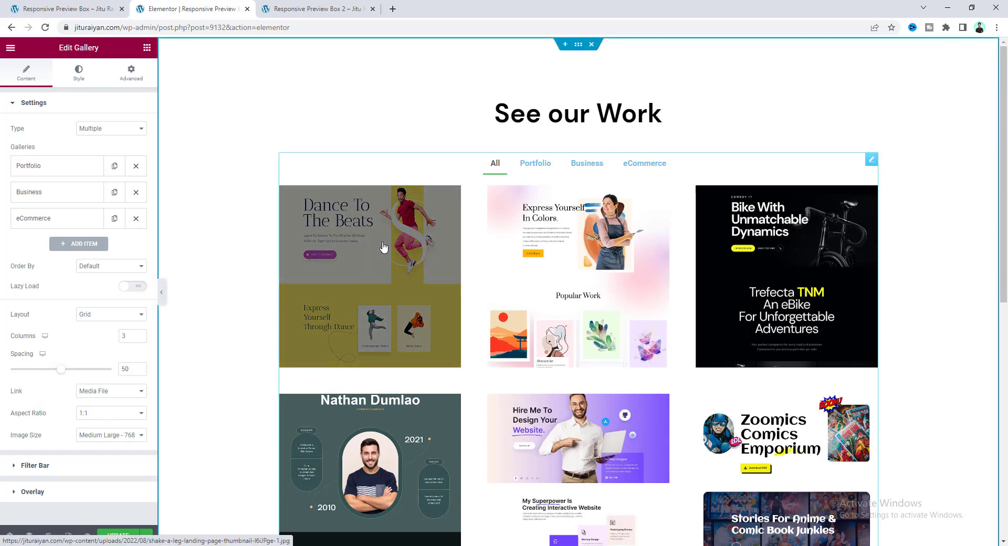
# View the Dance To The Beats image and the one after it in the lightbox, close it, and reselect the gallery.
pyautogui.click(385, 263)
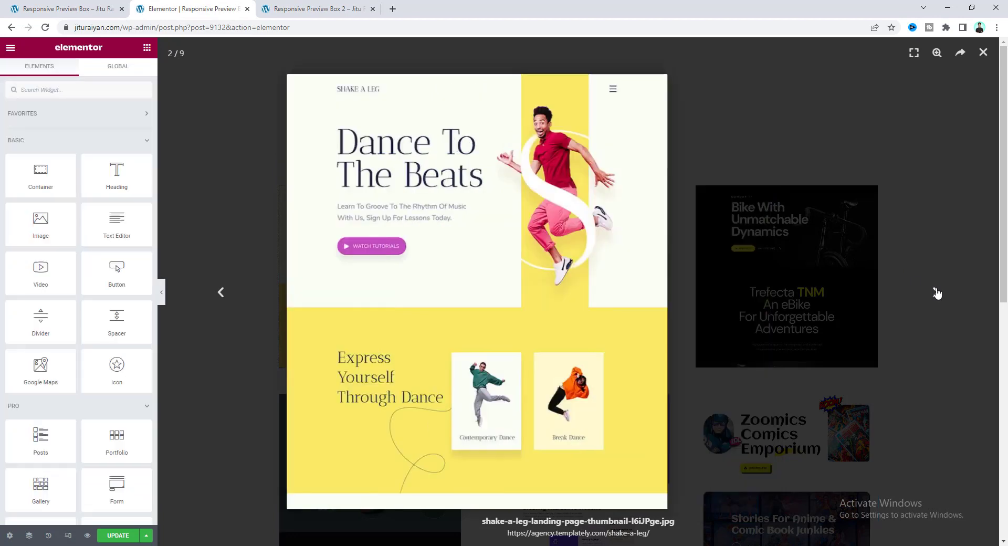
pyautogui.click(935, 292)
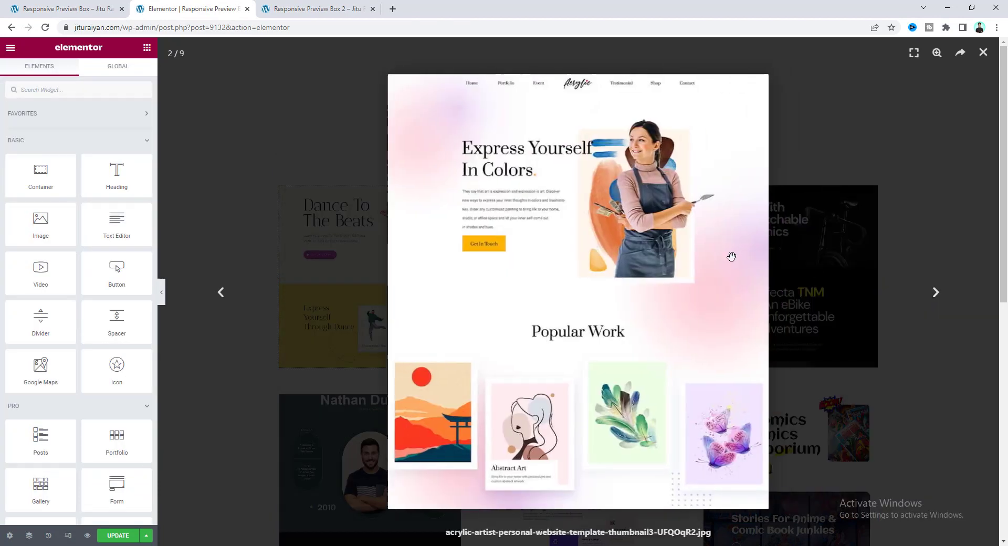
pyautogui.click(983, 53)
pyautogui.click(364, 174)
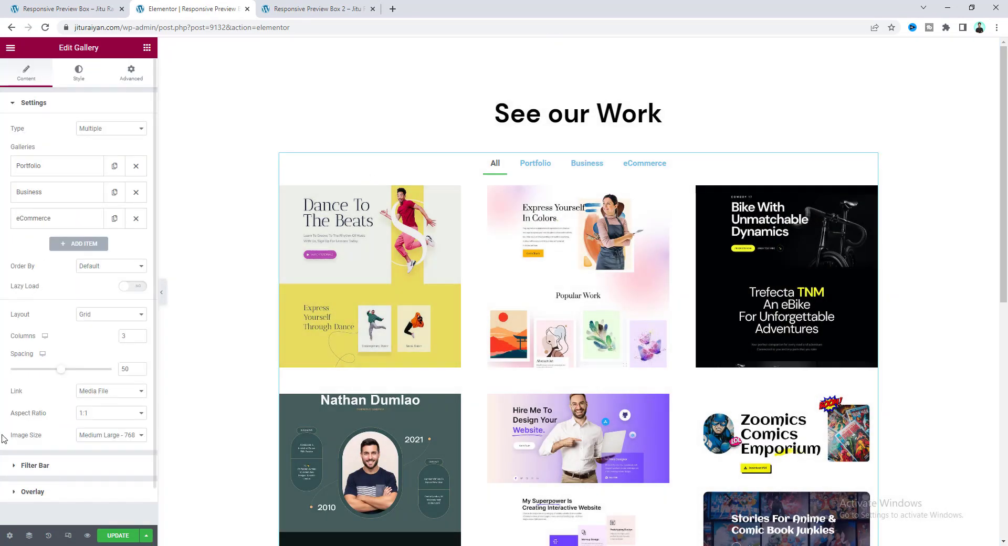
# Set the gallery's link to Custom URL and expand the Portfolio gallery item.
pyautogui.click(120, 394)
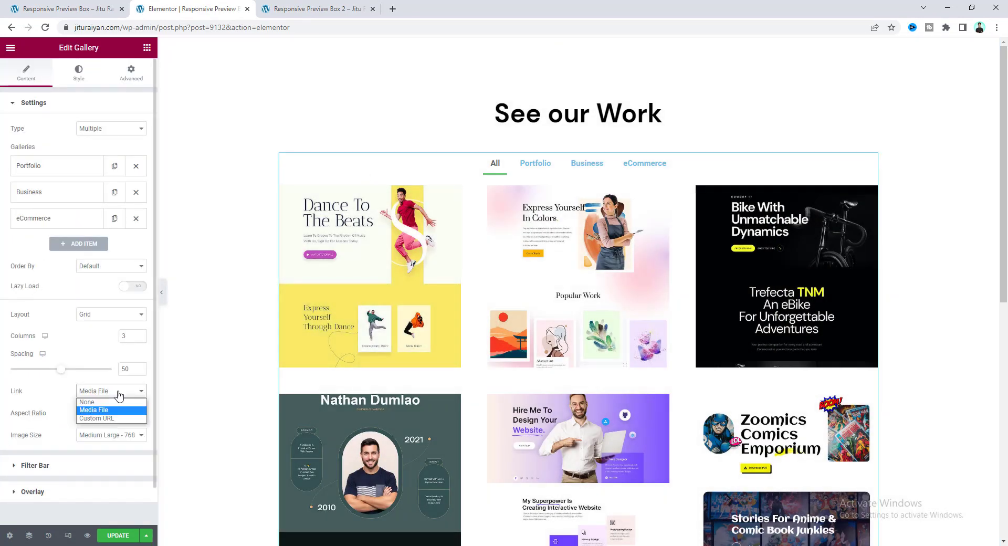
pyautogui.click(115, 418)
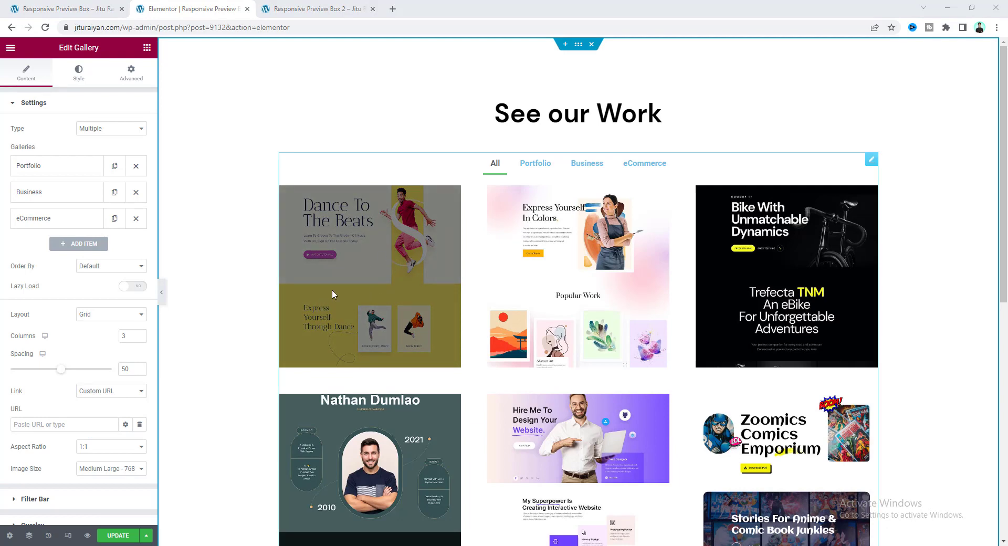
pyautogui.click(67, 179)
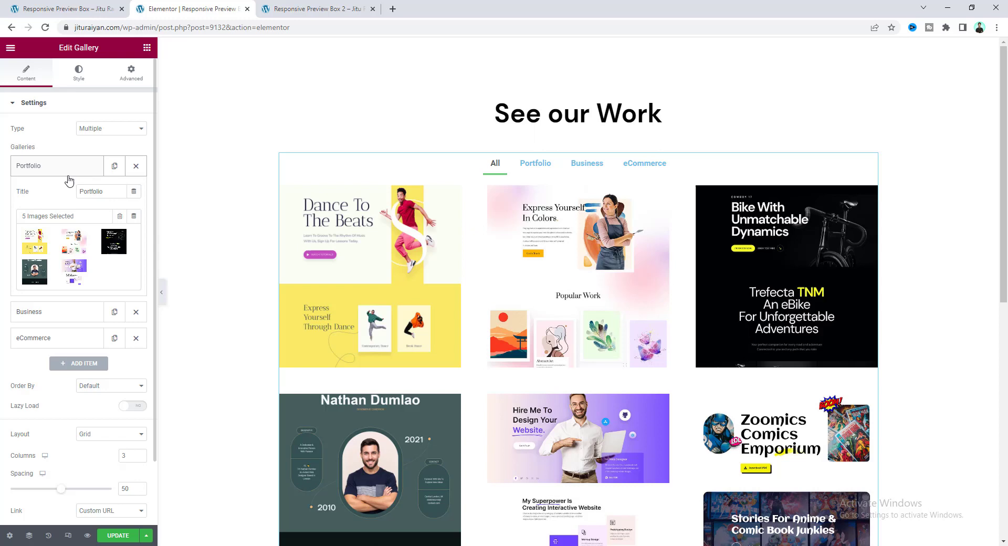
# In the Portfolio gallery, caption the Dance To The Beats image "Service Landing Page" and the Express Yourself In Colors image "Artist Portfolio".
pyautogui.click(61, 256)
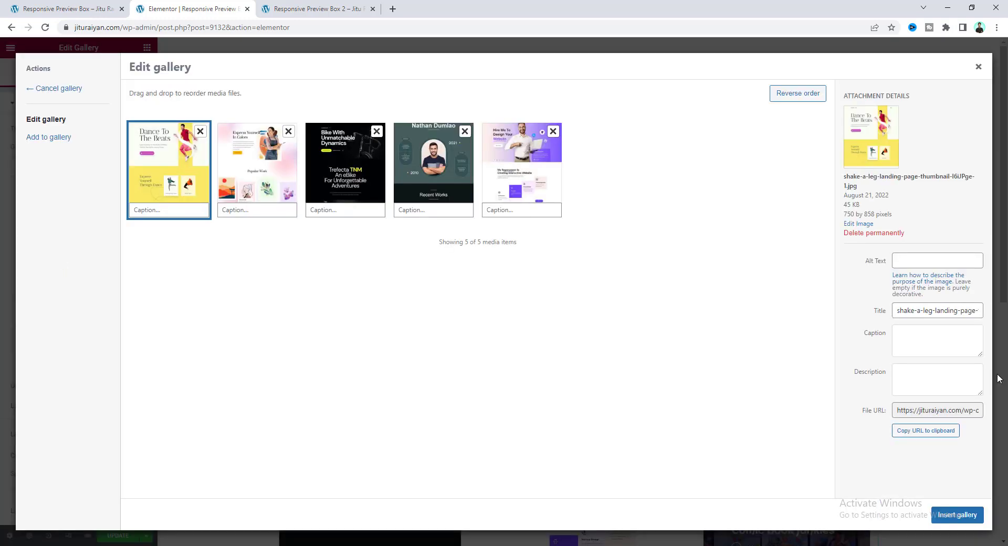
pyautogui.click(936, 333)
pyautogui.write('Service Landing Page')
pyautogui.click(535, 388)
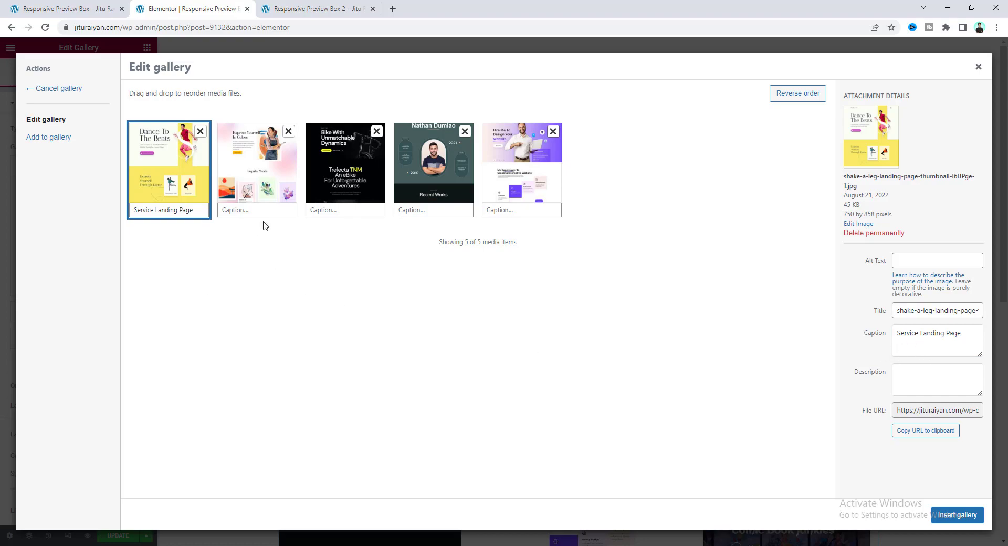
pyautogui.click(267, 180)
pyautogui.click(918, 341)
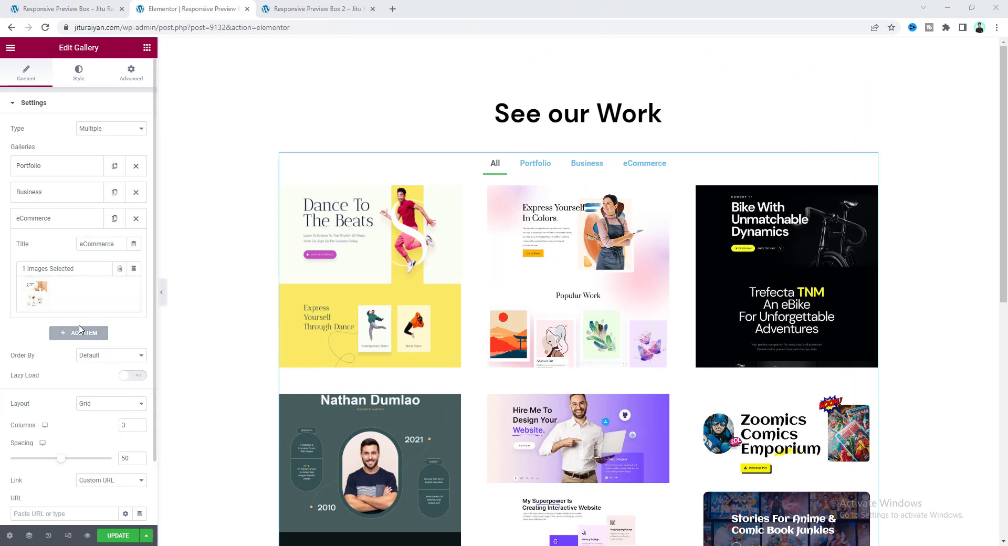
# Set the gallery overlay's title source to Caption.
pyautogui.scroll(-3, 71, 349)
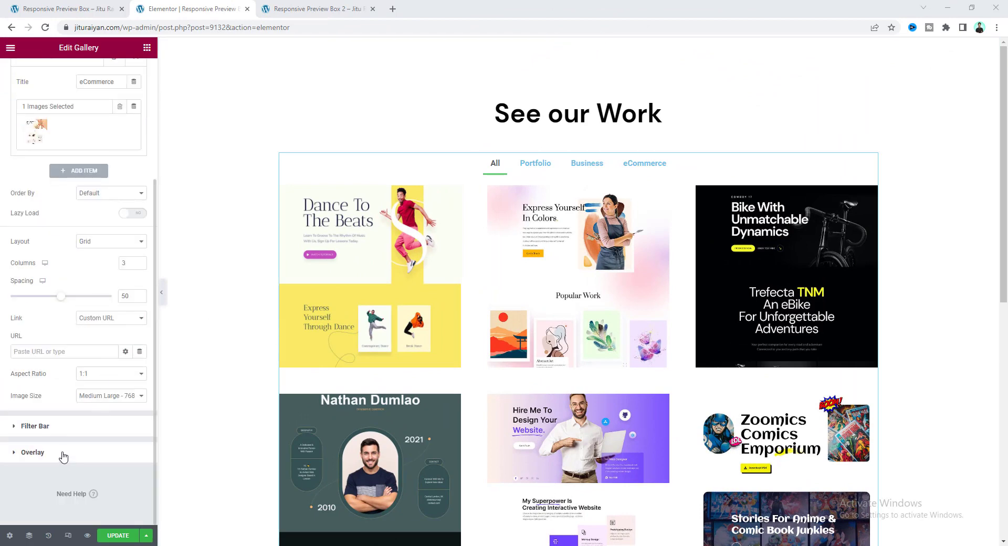
pyautogui.click(33, 452)
pyautogui.click(105, 203)
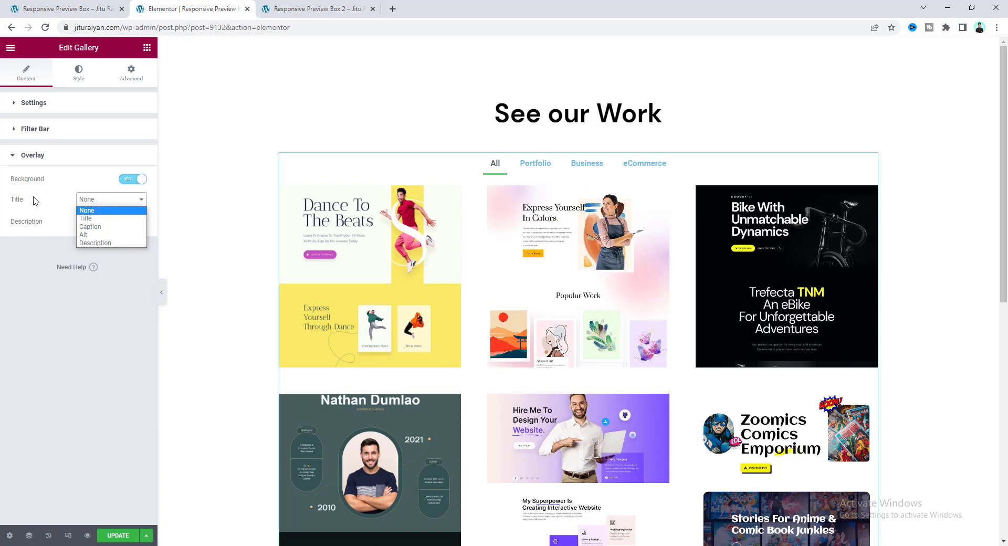
pyautogui.click(89, 227)
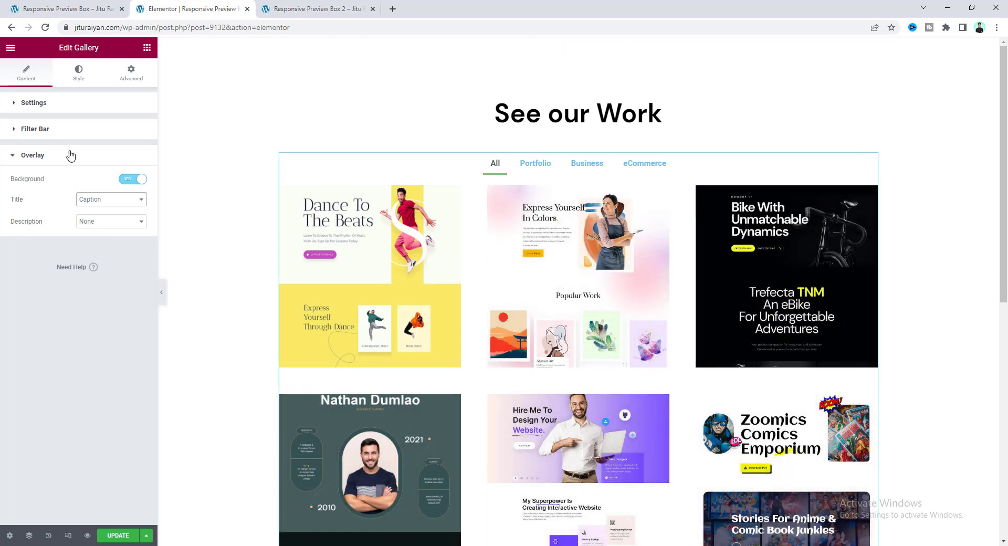
# Give the gallery images a light gray border with a width of 1 and a radius of 10, and save the page.
pyautogui.click(79, 75)
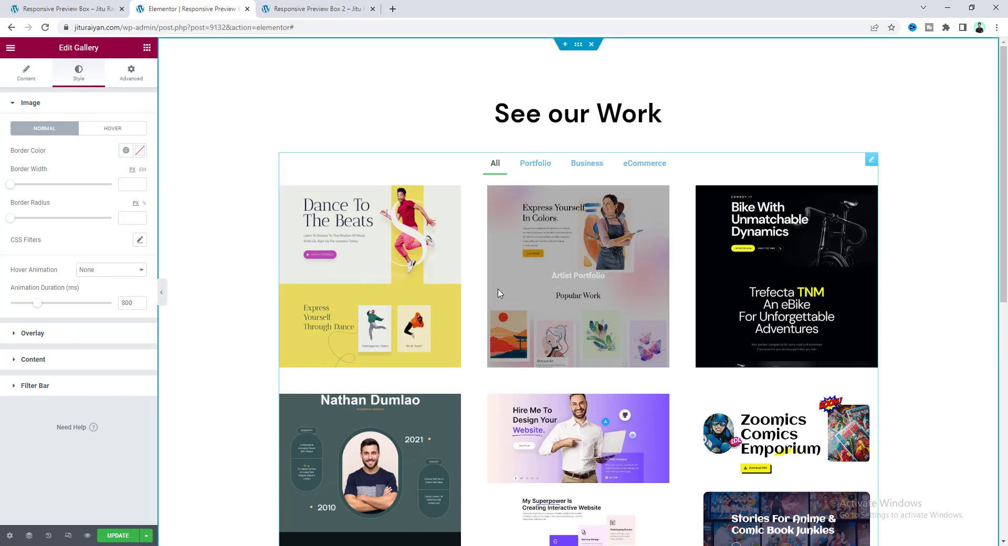
pyautogui.scroll(-3, 498, 293)
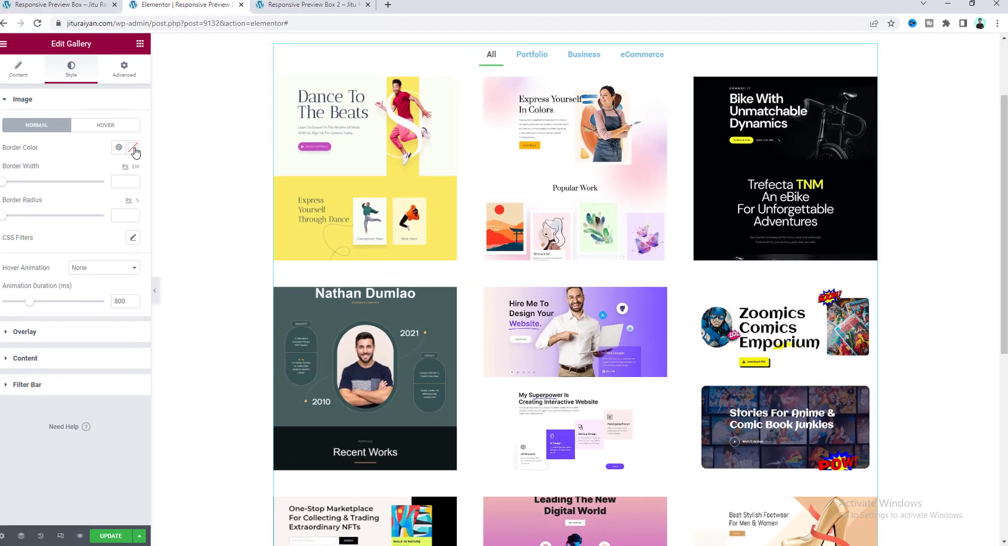
pyautogui.click(139, 150)
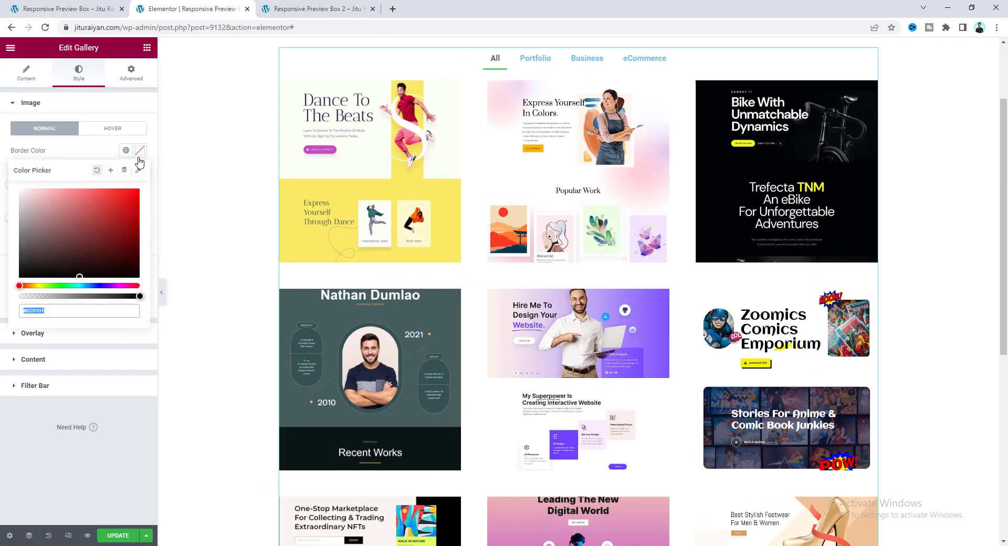
pyautogui.moveTo(48, 218); pyautogui.dragTo(17, 205)
pyautogui.click(139, 151)
pyautogui.write('1')
pyautogui.press('Tab')
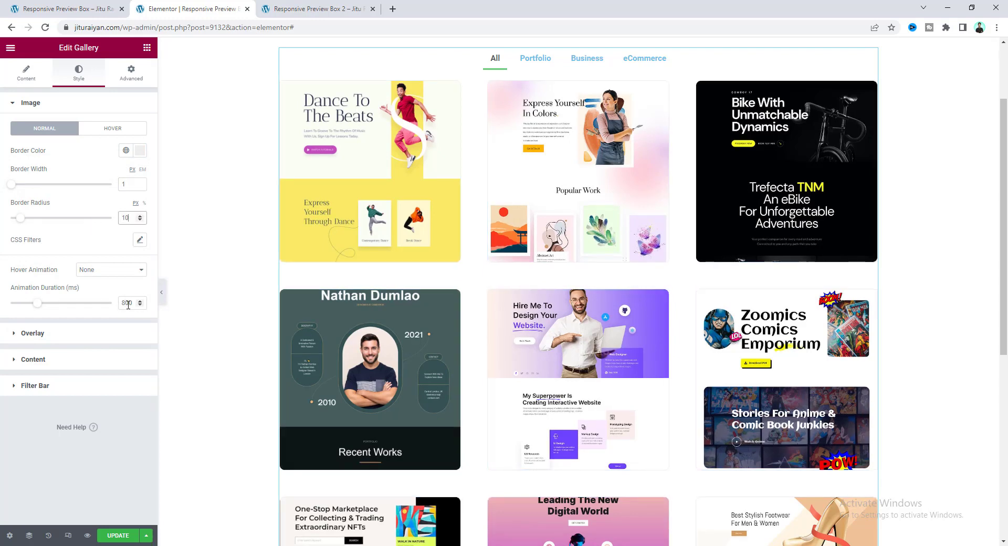
pyautogui.hotkey('ctrl', 's')
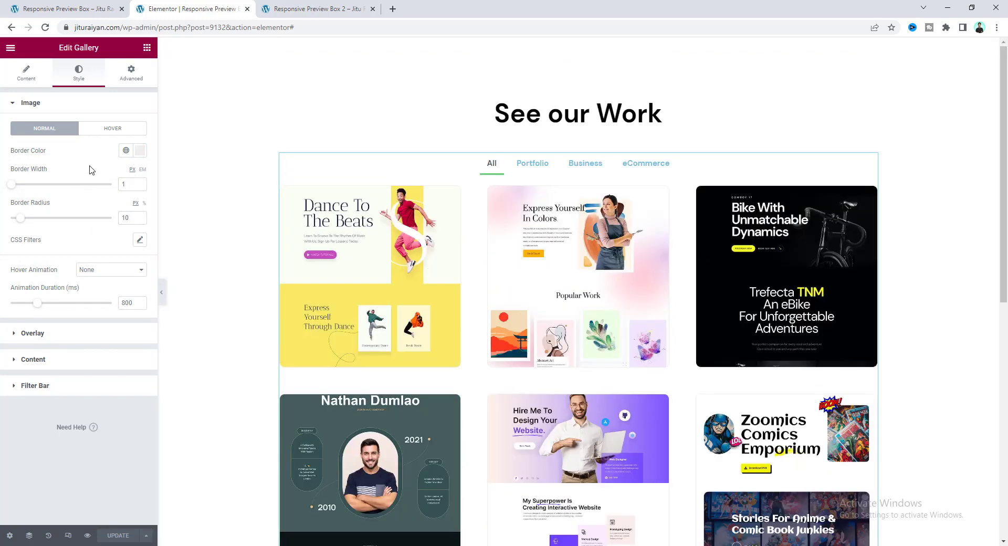
# Set the gallery overlay title's typography to size 18 and weight 500.
pyautogui.click(76, 362)
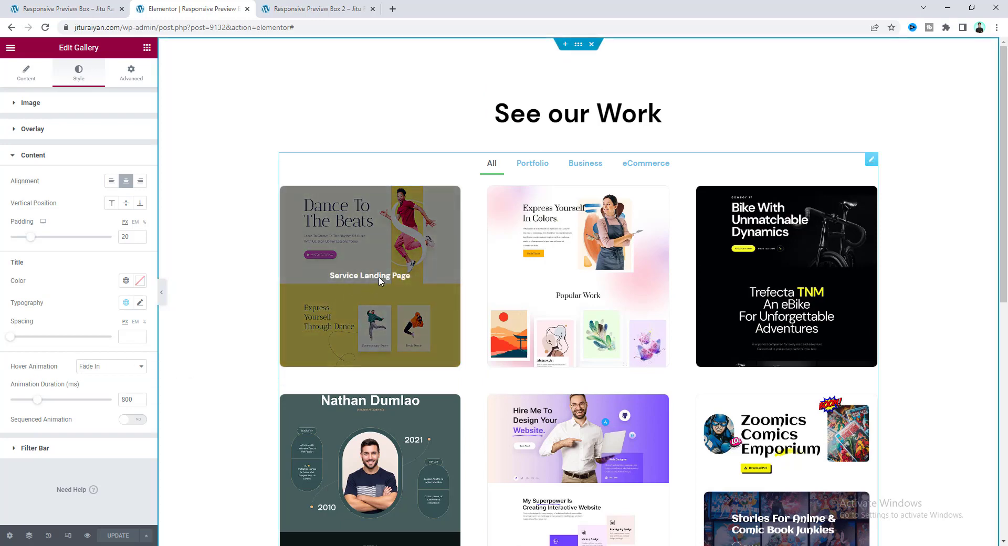
pyautogui.click(140, 302)
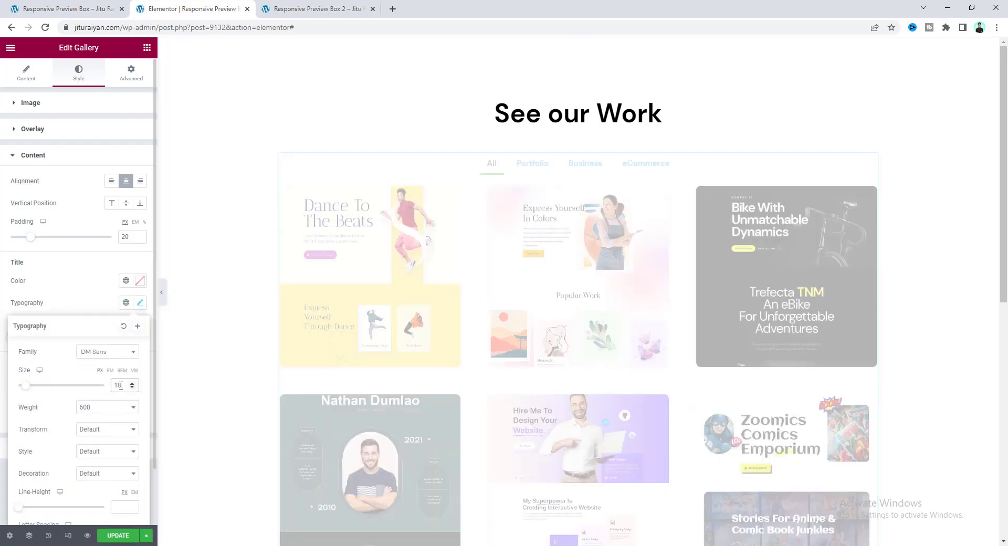
pyautogui.click(104, 411)
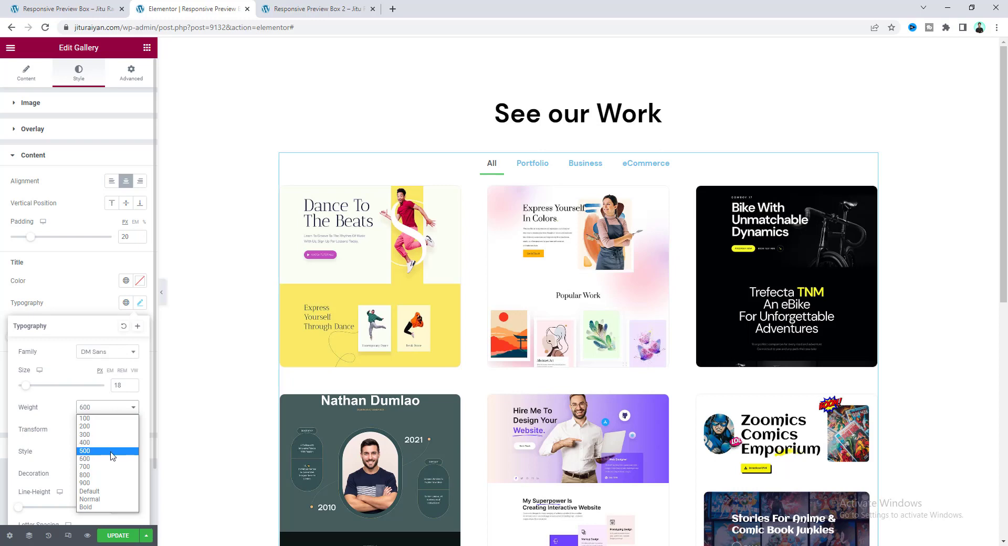
pyautogui.click(100, 453)
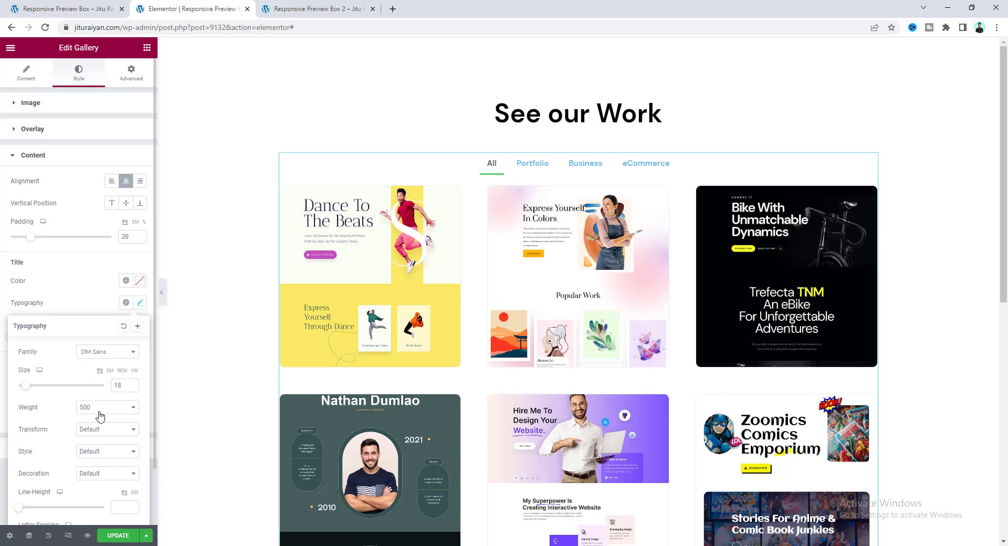
pyautogui.click(135, 493)
pyautogui.click(140, 302)
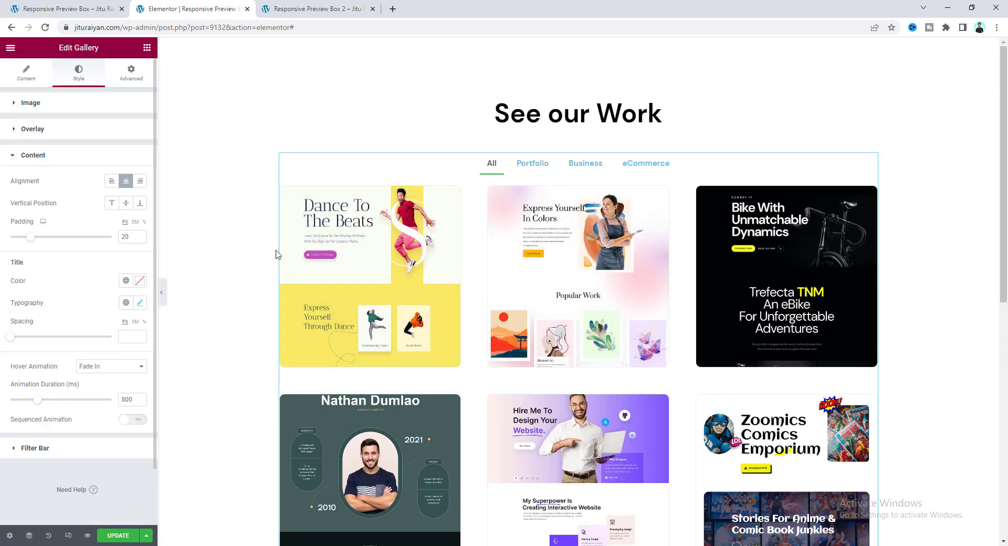
# Set the gallery filter bar's normal text color to black.
pyautogui.click(95, 447)
pyautogui.click(139, 252)
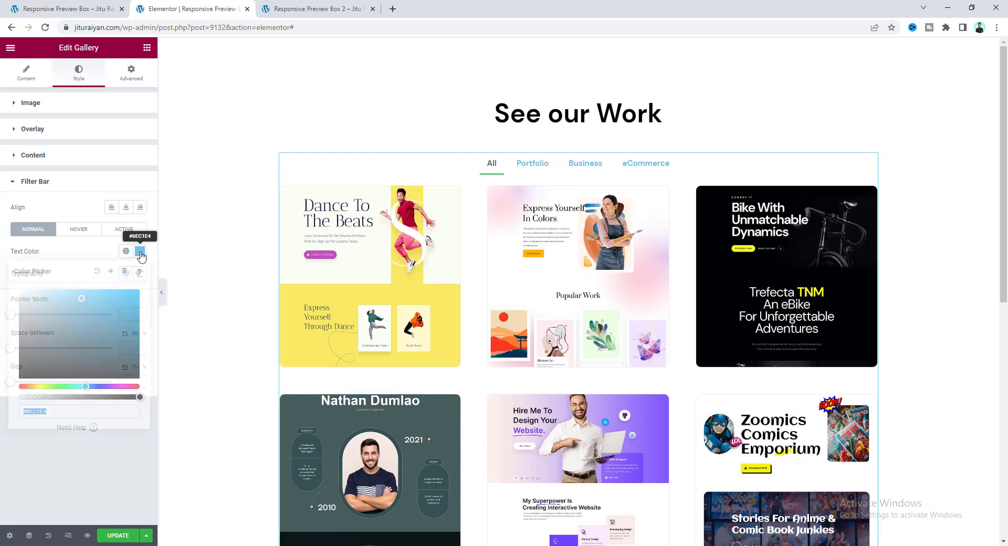
pyautogui.click(21, 376)
pyautogui.click(79, 229)
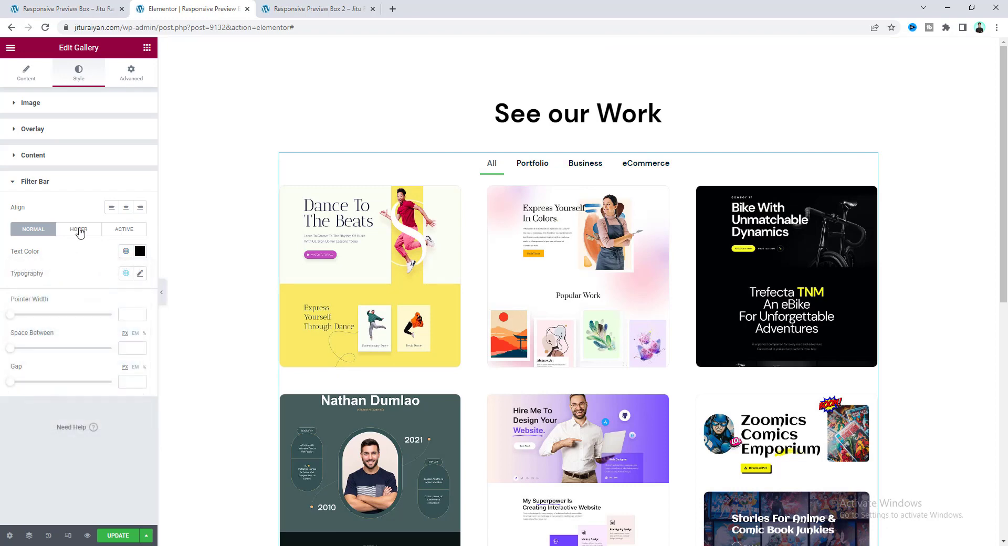
# Set the filter bar's hover text color and hover pointer color to #3751D5.
pyautogui.click(92, 237)
pyautogui.click(140, 251)
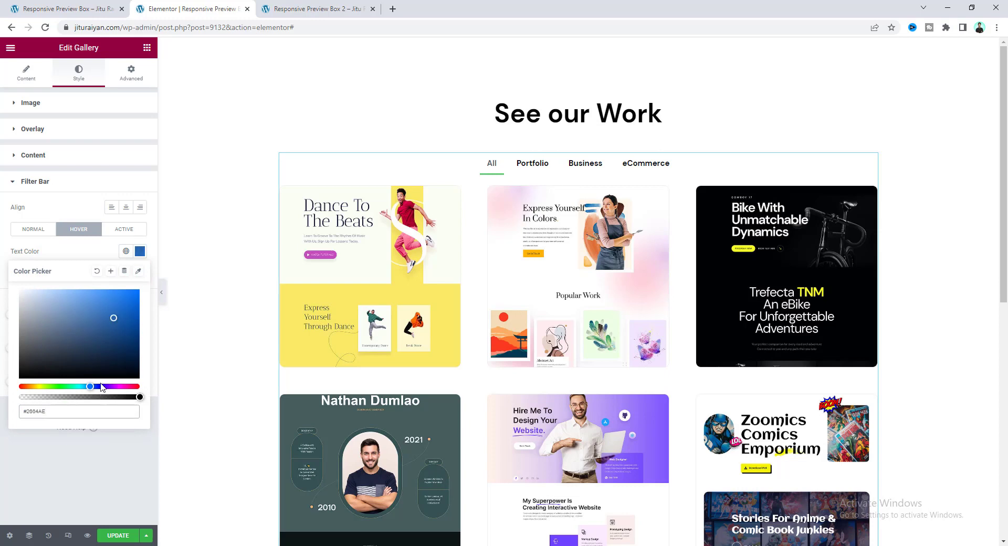
pyautogui.click(79, 412)
pyautogui.write('#3751D5')
pyautogui.click(81, 252)
pyautogui.click(140, 273)
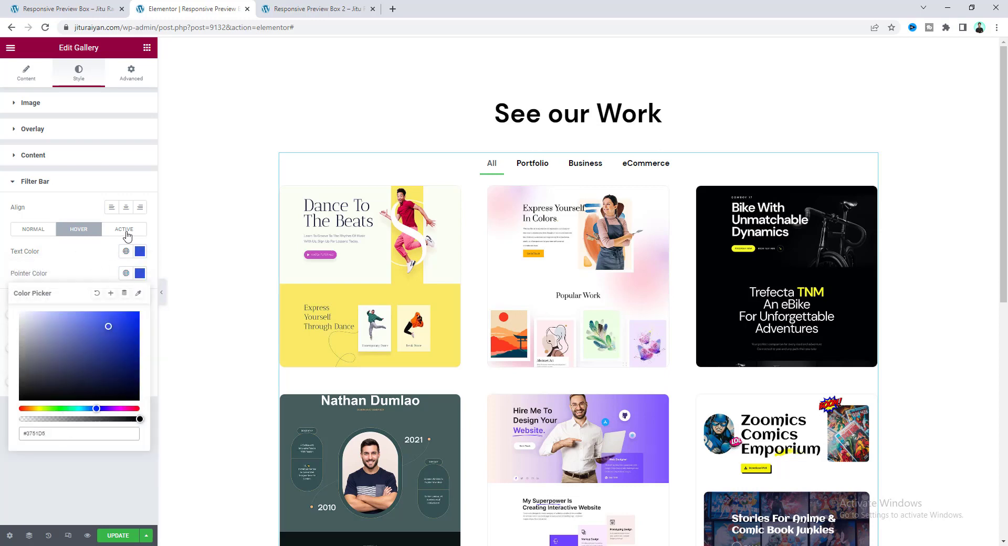
# Set the filter bar's active text color and active pointer color to #3751D5.
pyautogui.click(126, 230)
pyautogui.click(140, 251)
pyautogui.click(79, 412)
pyautogui.write('#3751D5')
pyautogui.click(139, 273)
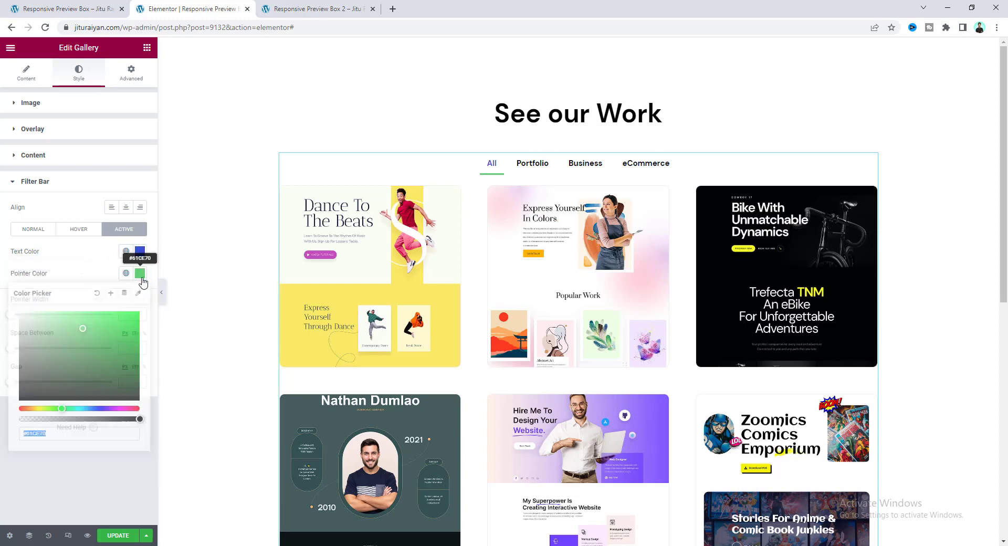
pyautogui.write('#3751D5')
pyautogui.click(84, 277)
# Set the filter bar's typography to size 16 and weight 500, and its gap to 35.
pyautogui.click(42, 231)
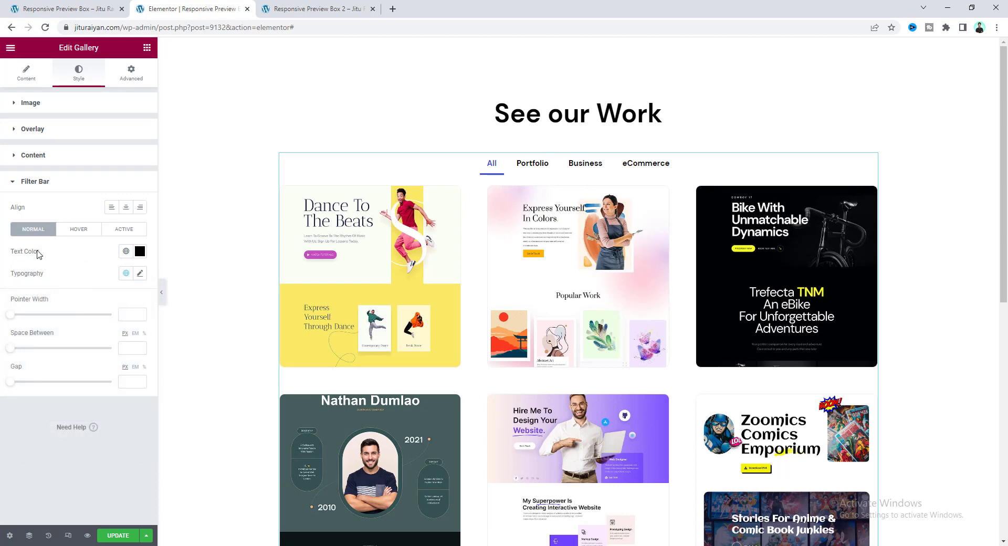
pyautogui.click(140, 273)
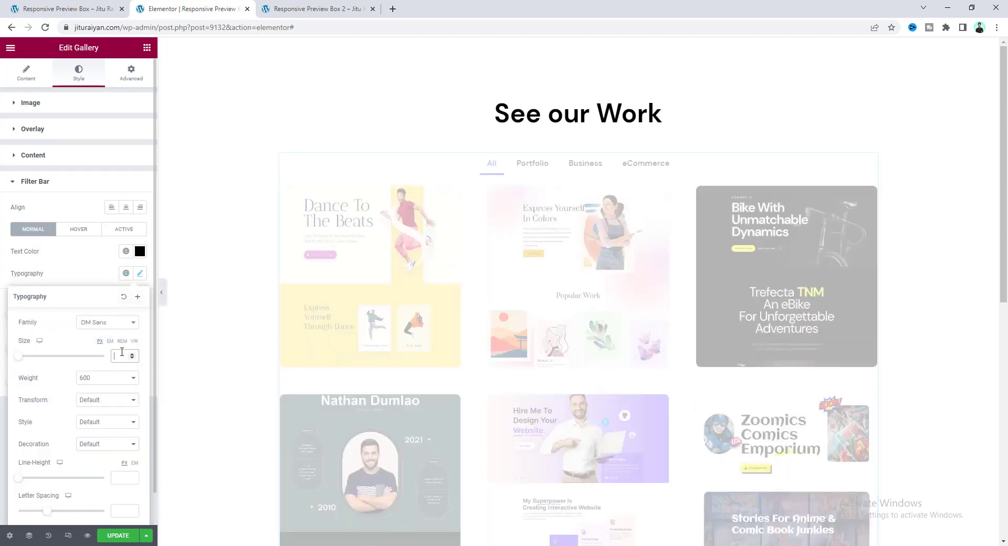
pyautogui.write('16')
pyautogui.click(107, 378)
pyautogui.click(107, 423)
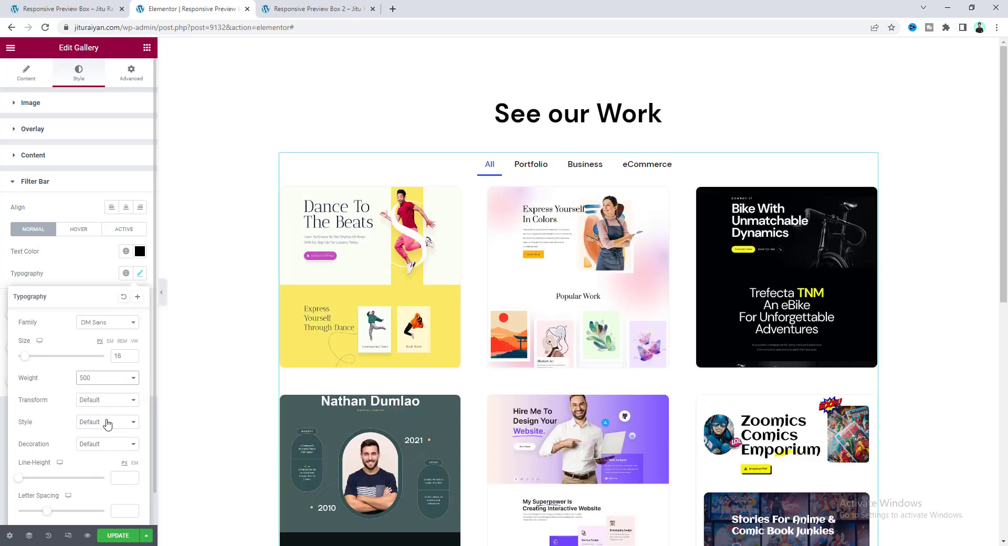
pyautogui.click(77, 275)
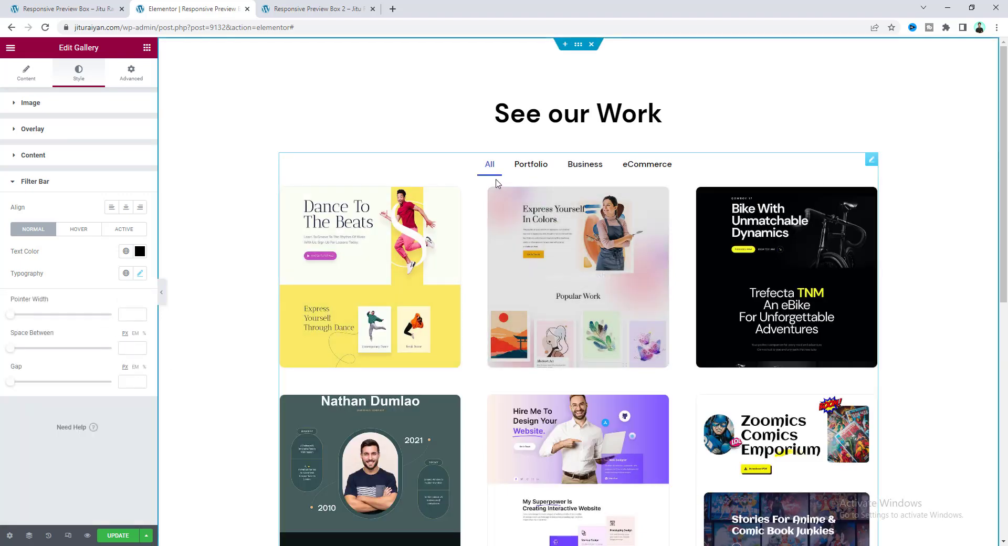
pyautogui.click(128, 382)
pyautogui.write('35')
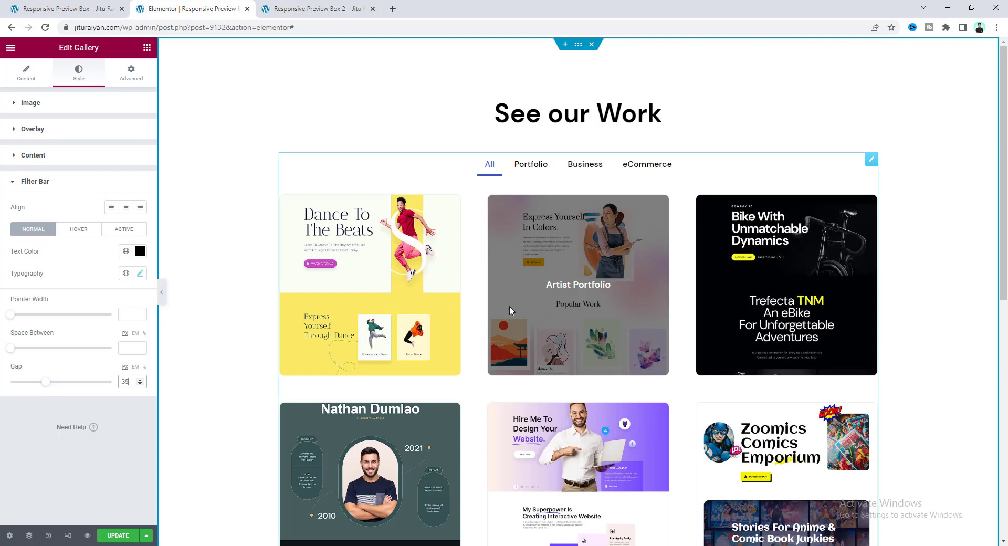
# Add a new container directly below the gallery.
pyautogui.click(30, 74)
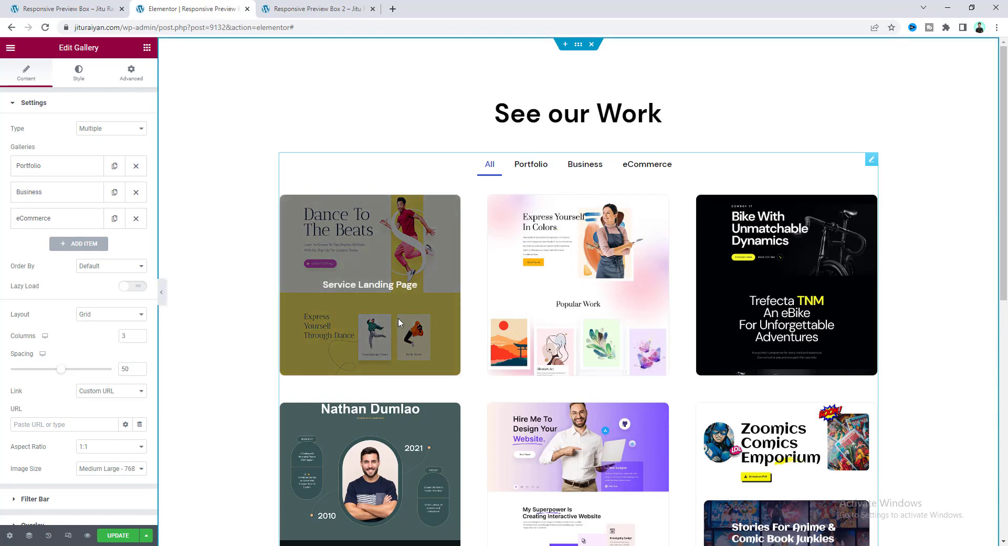
pyautogui.scroll(-9, 450, 331)
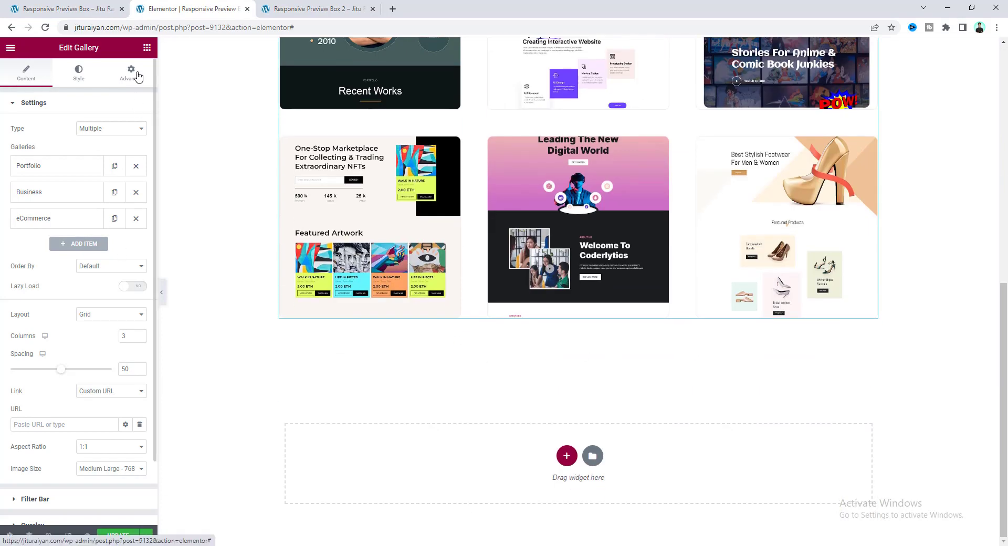
pyautogui.click(147, 47)
pyautogui.moveTo(37, 175); pyautogui.dragTo(460, 328)
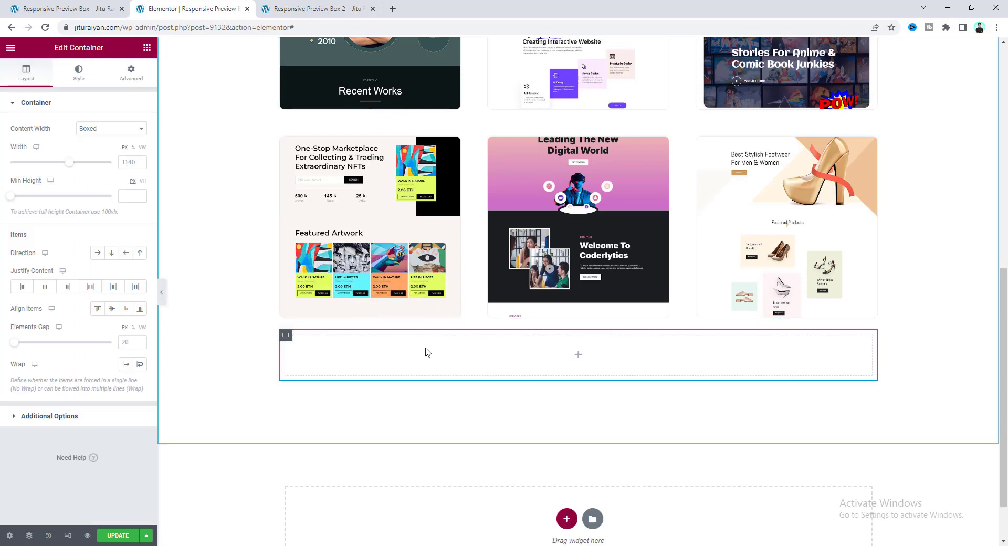
# Place a Button widget in the new container and set its text to "See Preview".
pyautogui.click(146, 51)
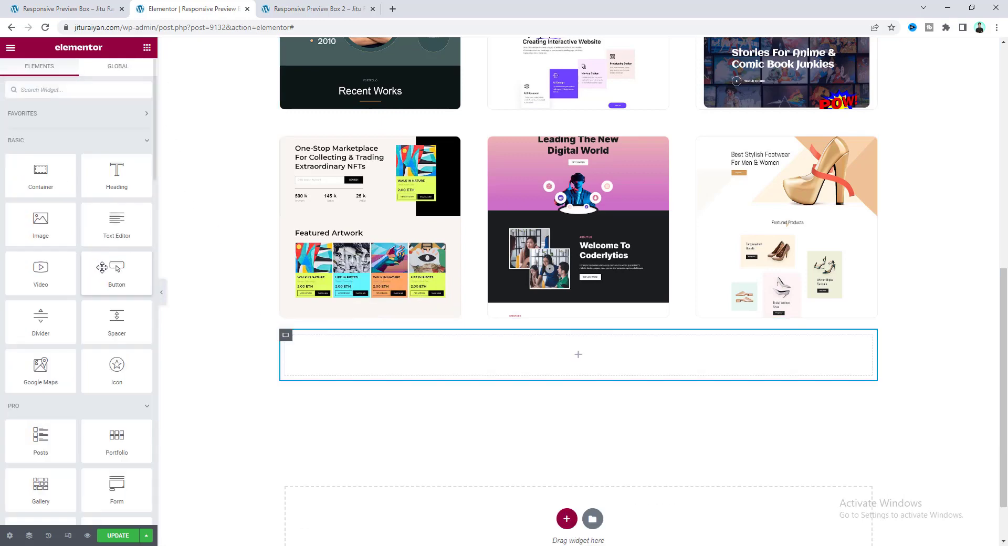
pyautogui.moveTo(147, 293); pyautogui.dragTo(338, 344)
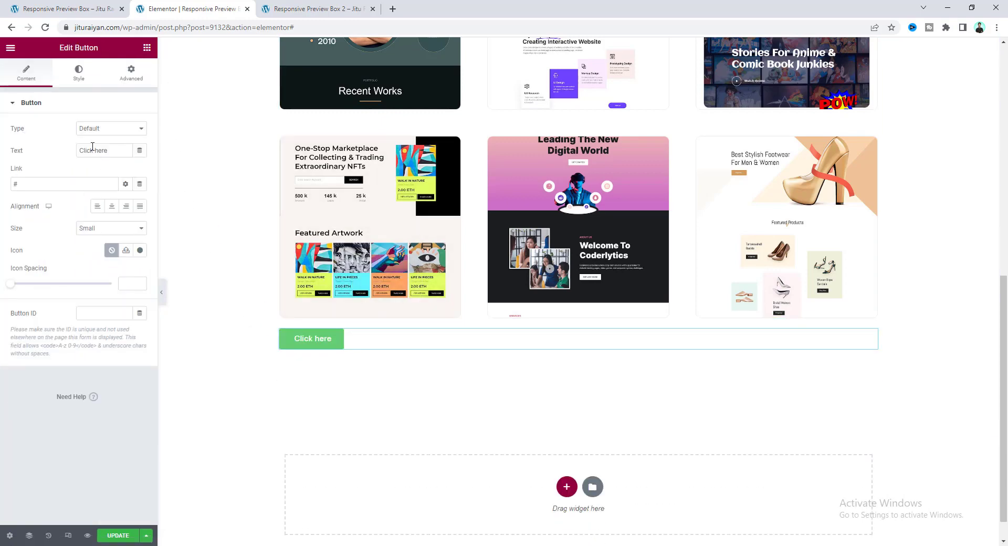
pyautogui.write('See Preview')
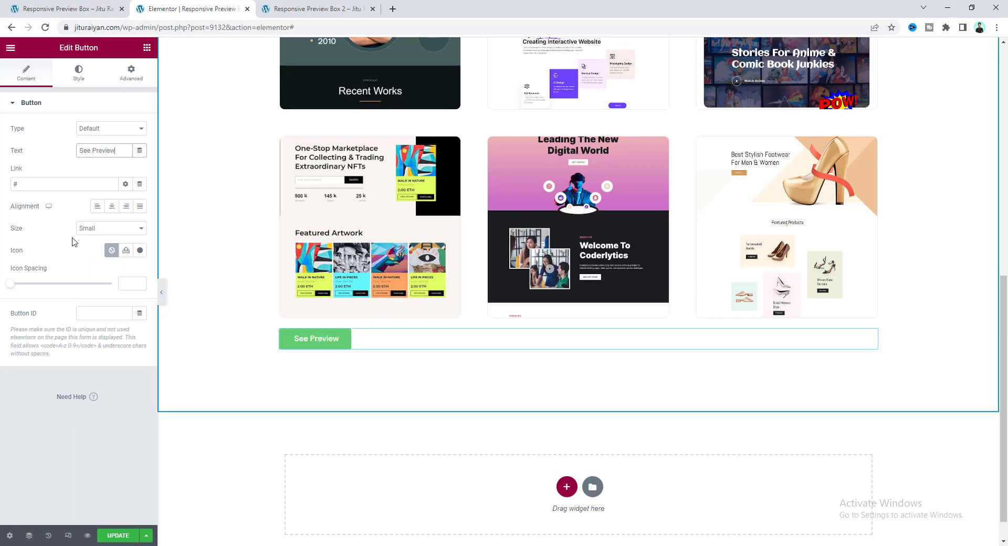
# Change the See Preview button's background color to a vivid blue-violet.
pyautogui.click(76, 79)
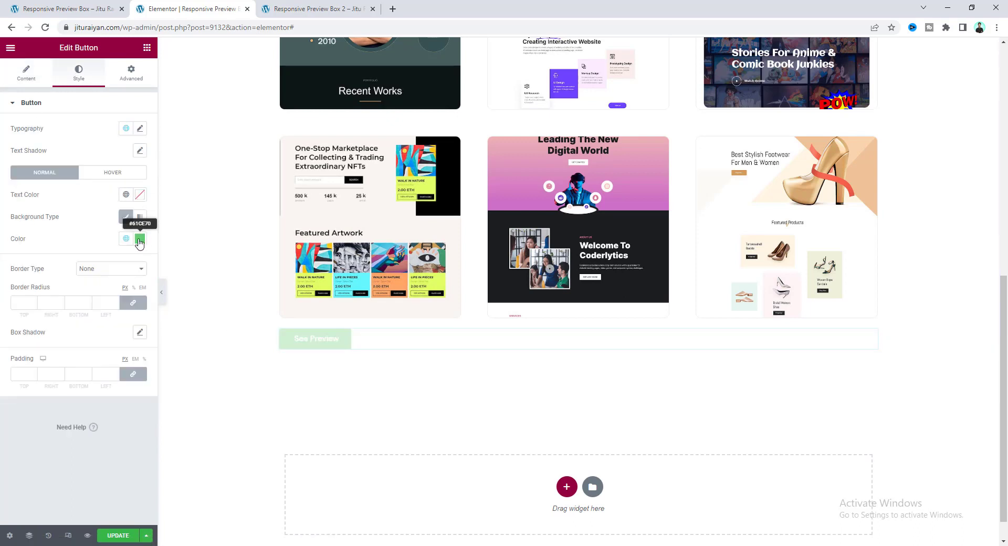
pyautogui.click(140, 239)
pyautogui.click(97, 373)
pyautogui.moveTo(118, 315); pyautogui.dragTo(138, 278)
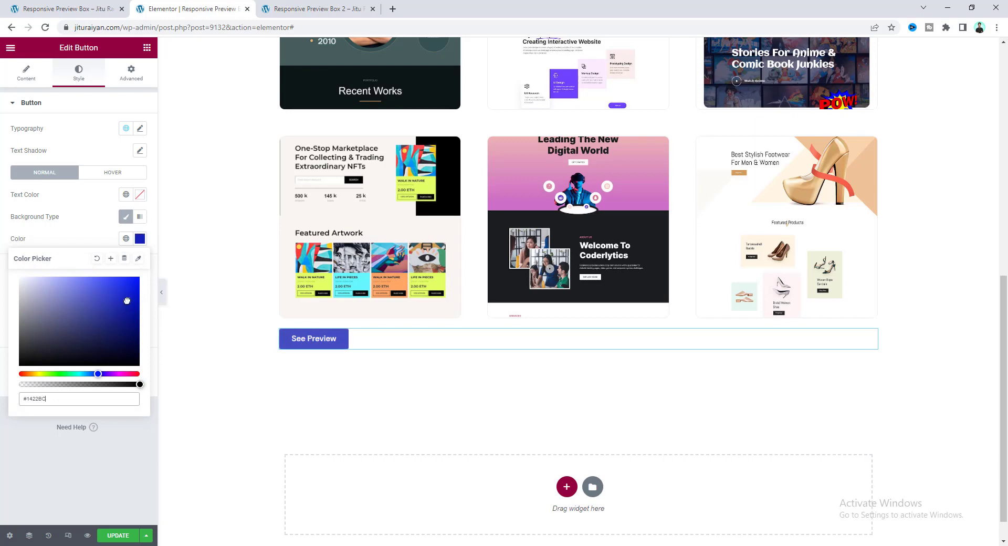
pyautogui.click(107, 374)
# Set the See Preview button's typography size to 14 px.
pyautogui.click(140, 129)
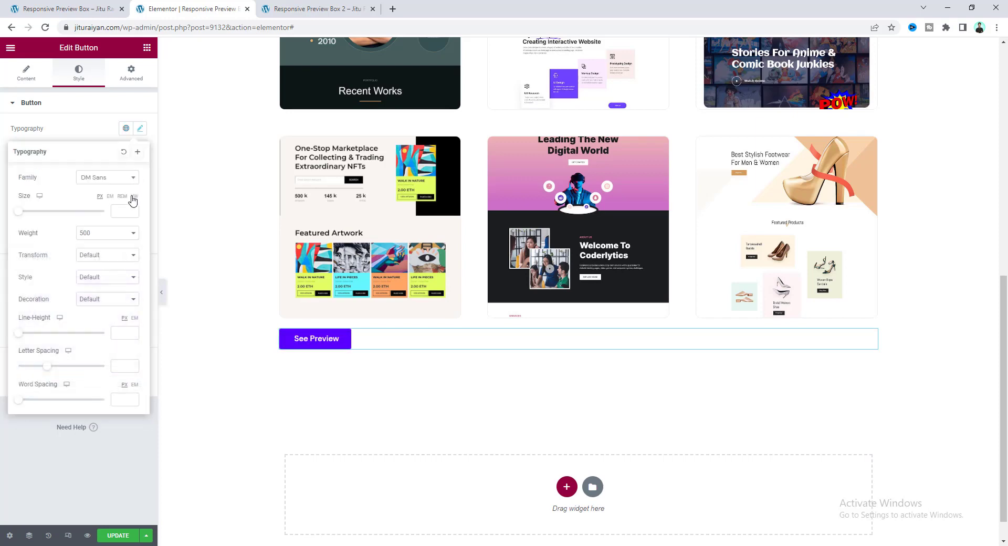
pyautogui.write('14')
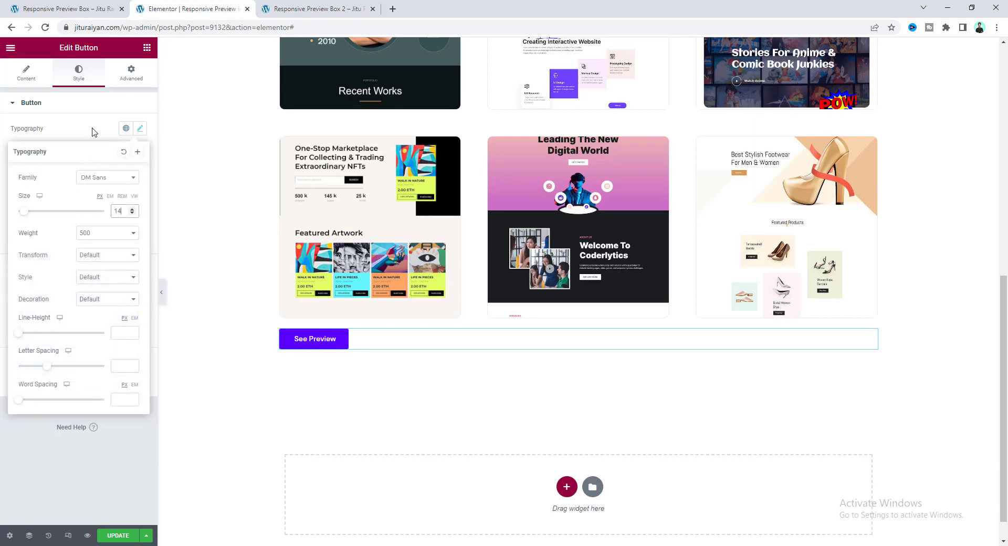
pyautogui.click(93, 132)
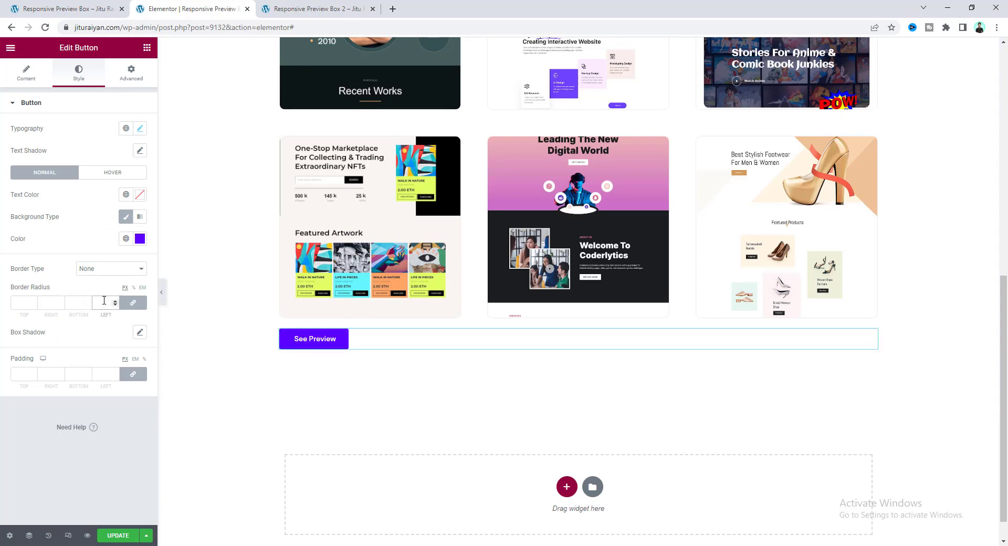
# Round the See Preview button's corners to 20 px and set its padding to 12 px vertically and 18 px horizontally.
pyautogui.click(132, 373)
pyautogui.write('12')
pyautogui.press('Tab')
pyautogui.write('18')
pyautogui.press('Tab')
pyautogui.write('12')
pyautogui.press('Tab')
pyautogui.write('18')
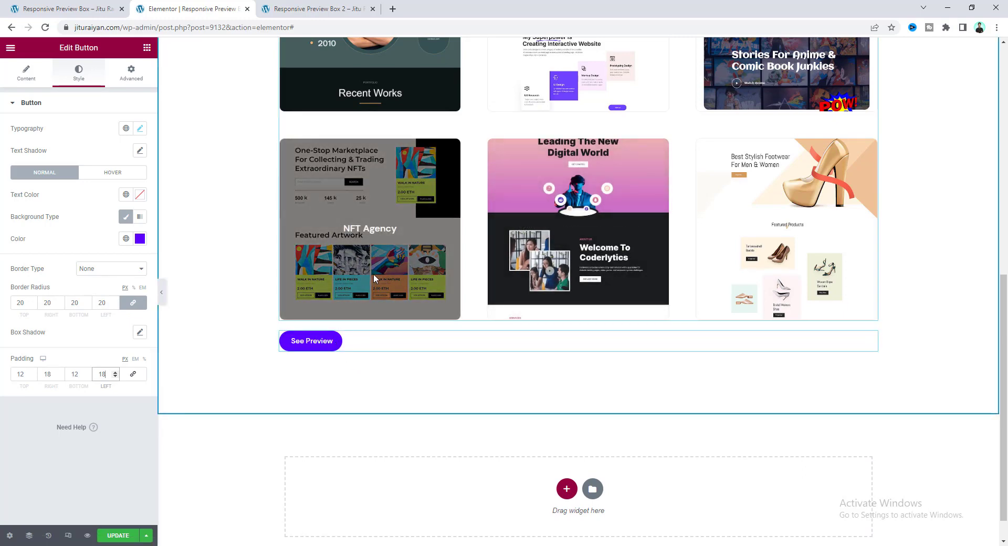
# Assign the CSS class rpb-preview-button to the container holding the See Preview button.
pyautogui.scroll(5, 373, 273)
pyautogui.scroll(2, 339, 190)
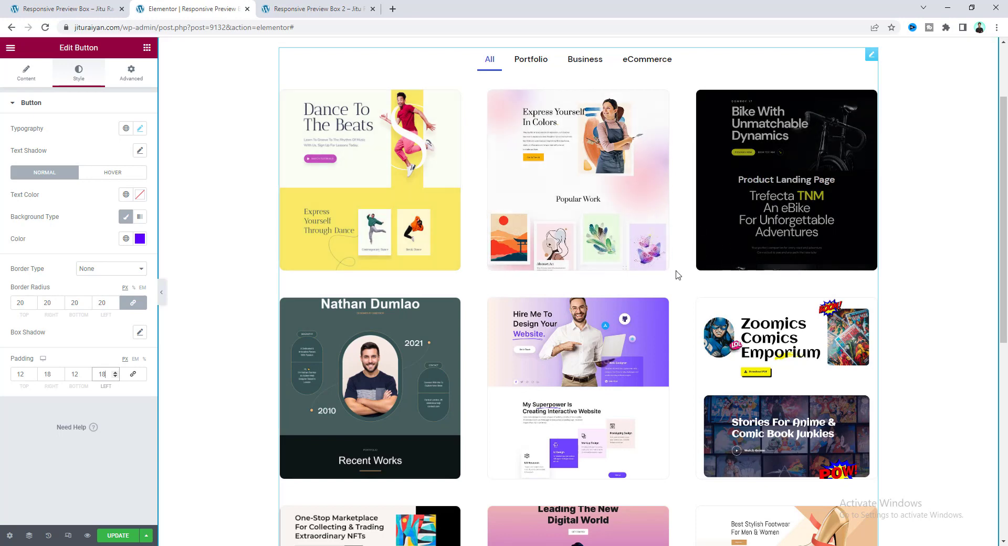
pyautogui.scroll(-6, 673, 272)
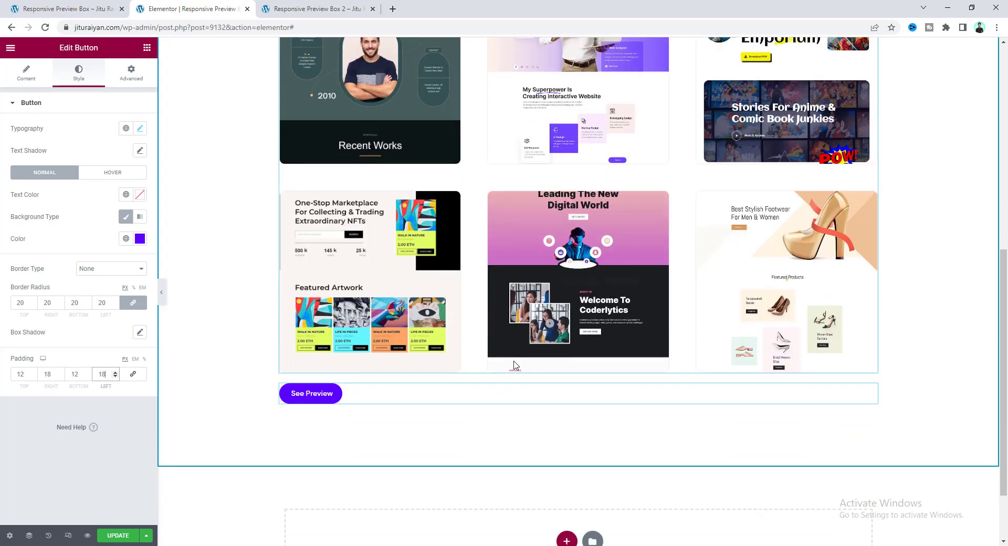
pyautogui.click(285, 389)
pyautogui.click(131, 73)
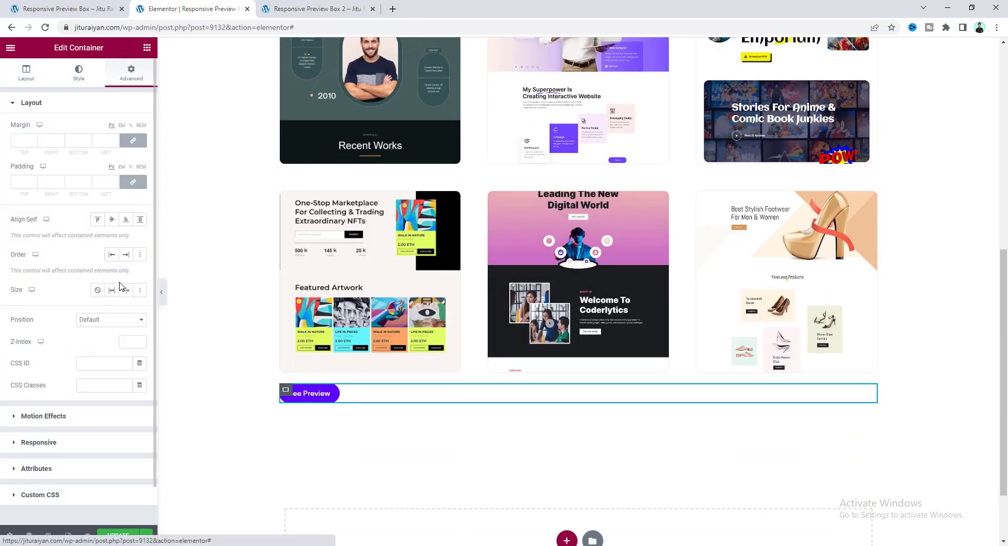
pyautogui.click(99, 384)
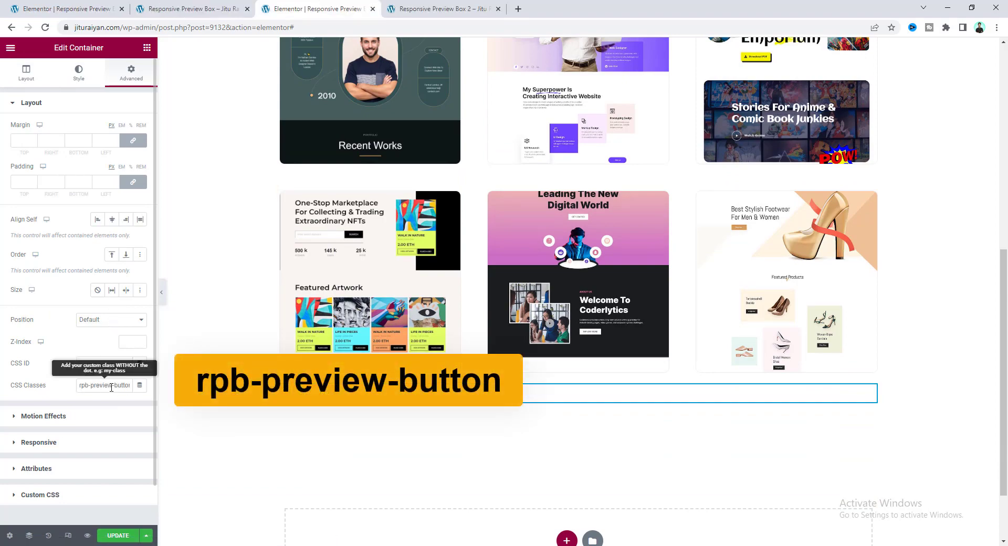
pyautogui.click(111, 388)
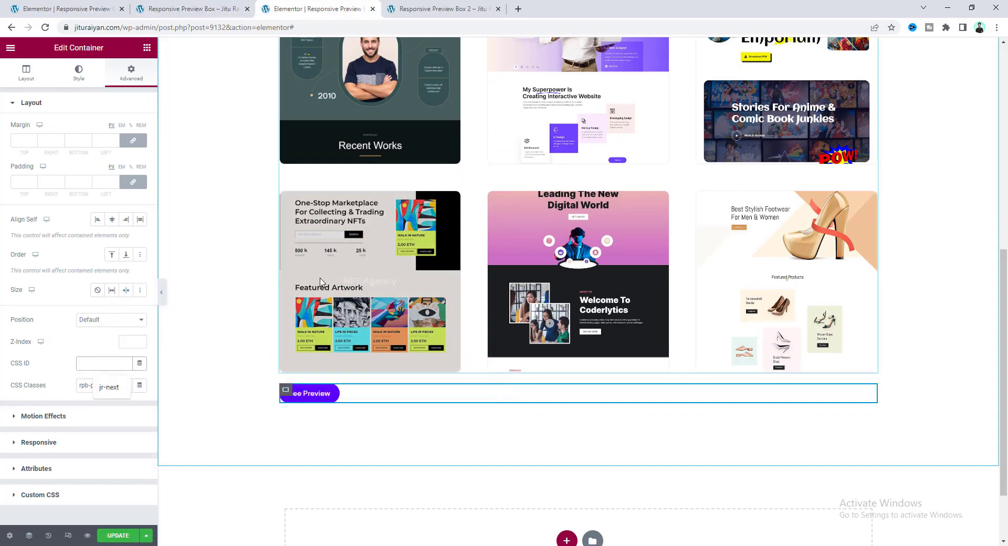
# Assign the CSS class rpb-gallery to the gallery widget.
pyautogui.scroll(7, 320, 282)
pyautogui.click(316, 175)
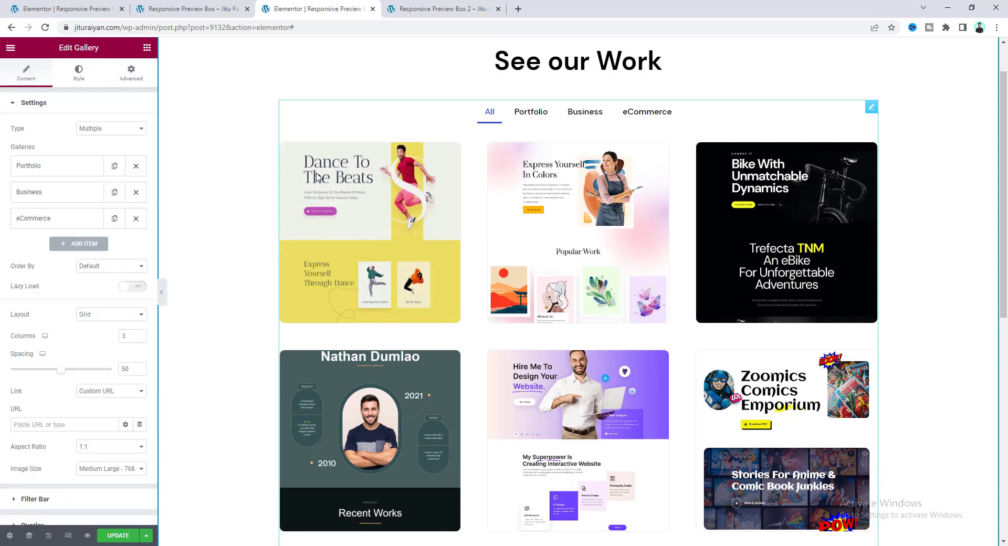
pyautogui.click(131, 72)
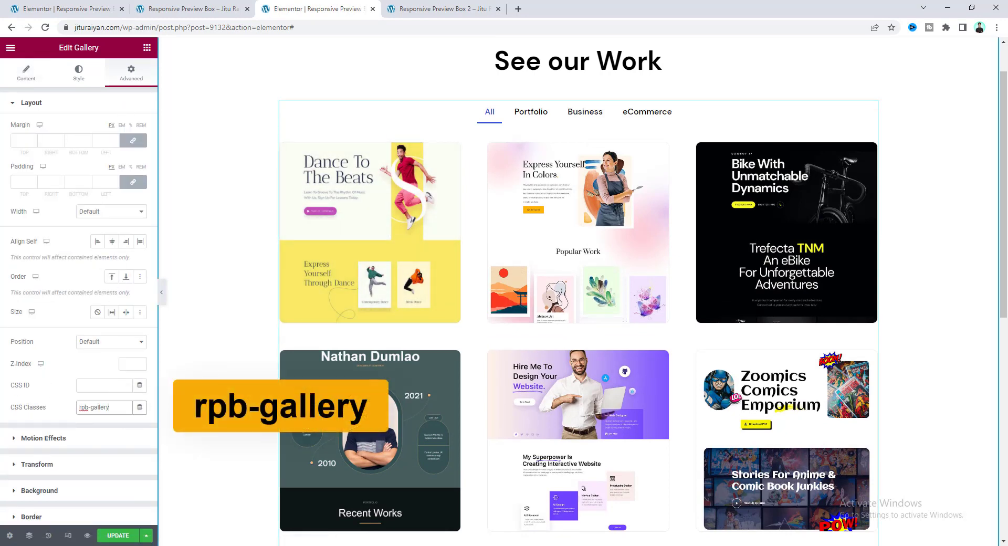
# Add an HTML widget below the See Preview button in its container and paste the jQuery preview script into it.
pyautogui.scroll(-9, 243, 425)
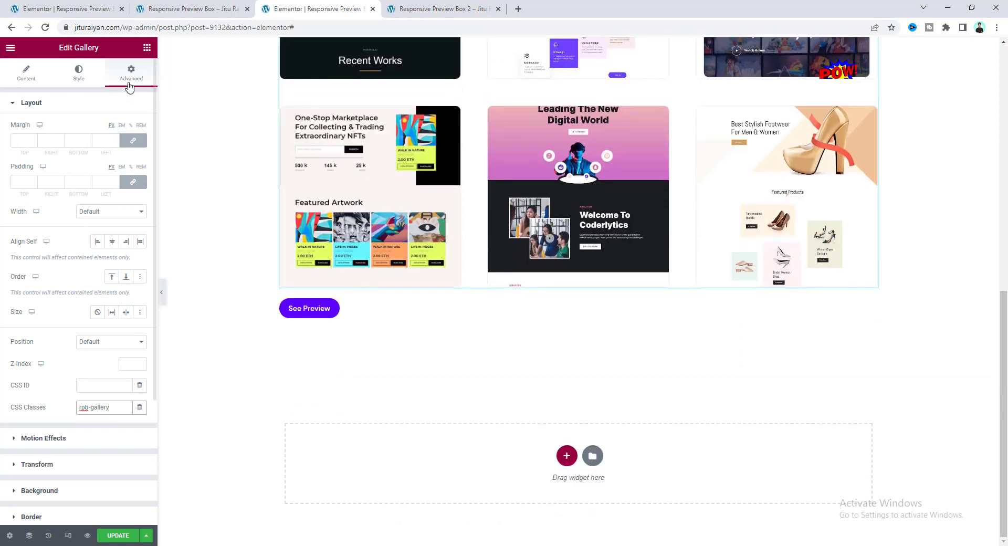
pyautogui.click(147, 47)
pyautogui.write('ht')
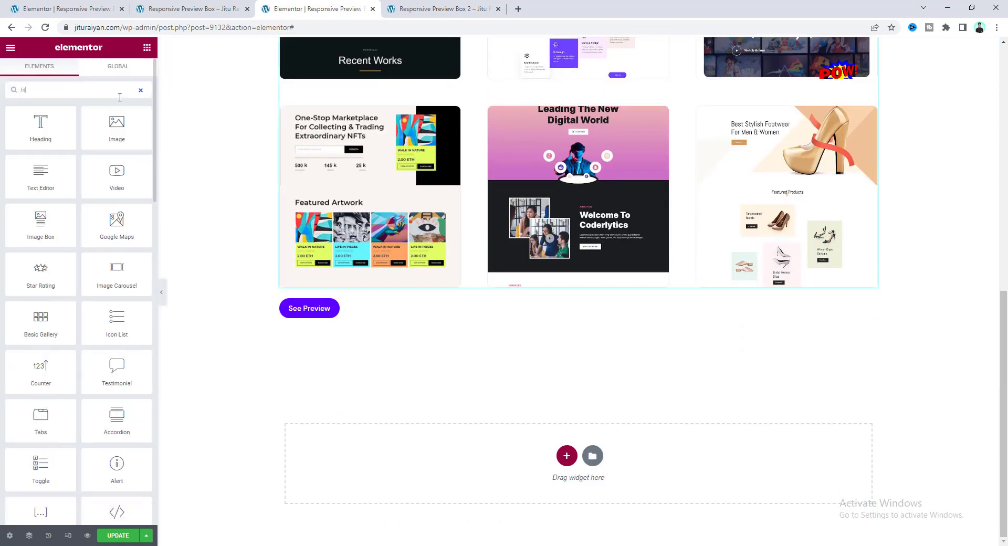
pyautogui.write('ml')
pyautogui.moveTo(40, 126); pyautogui.dragTo(329, 321)
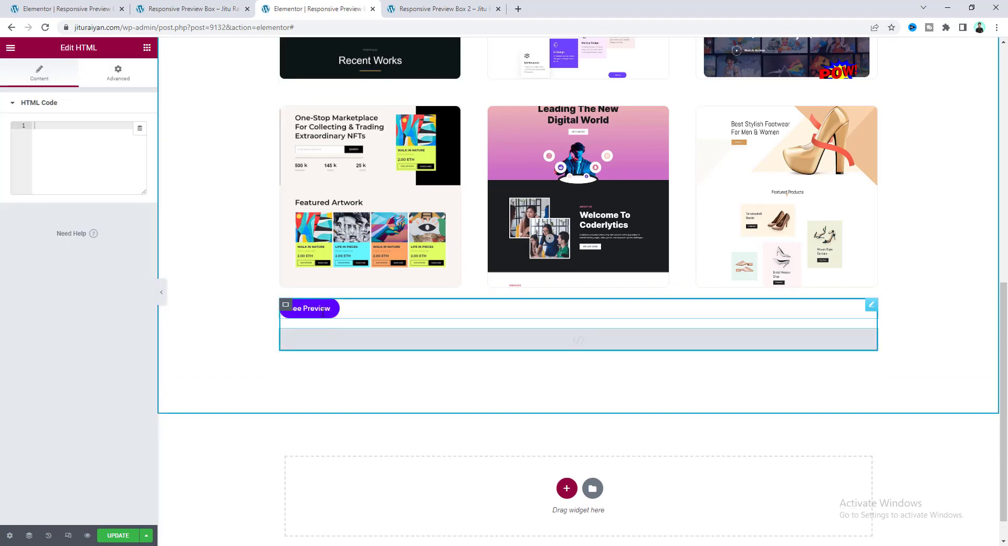
pyautogui.hotkey('ctrl', 'v')
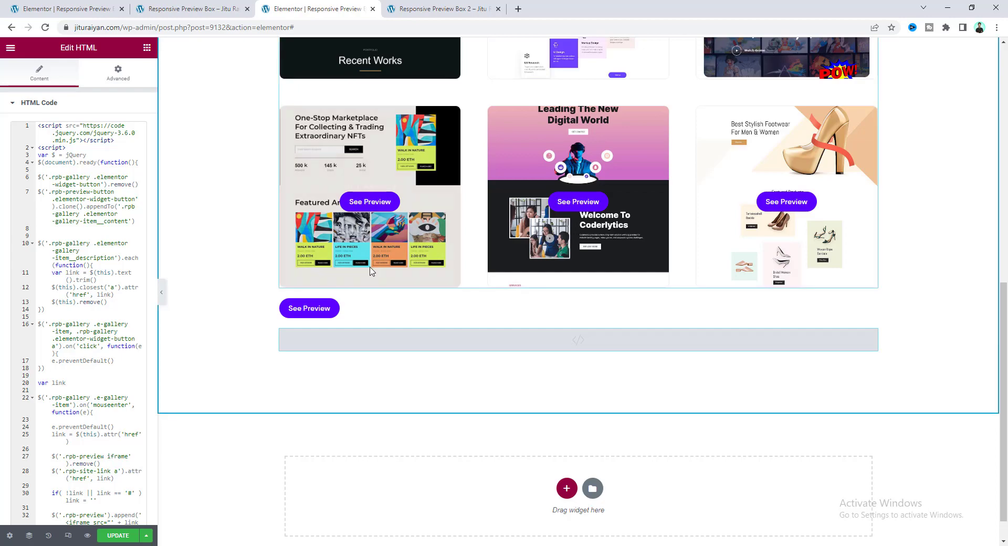
# Unlink the margins of the original See Preview button below the gallery and set its top margin to 16 px.
pyautogui.scroll(4, 369, 265)
pyautogui.scroll(3, 389, 209)
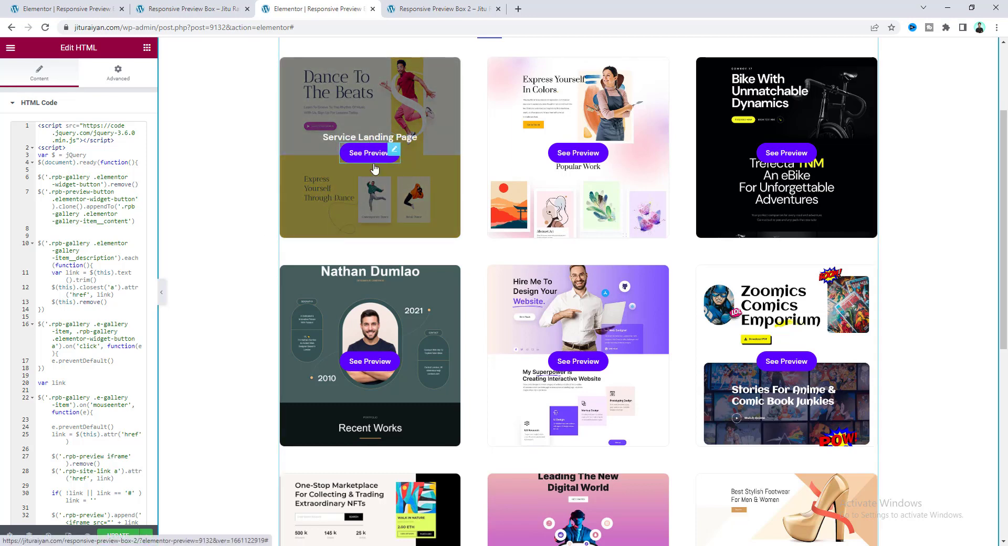
pyautogui.scroll(-1, 416, 328)
pyautogui.scroll(-5, 416, 328)
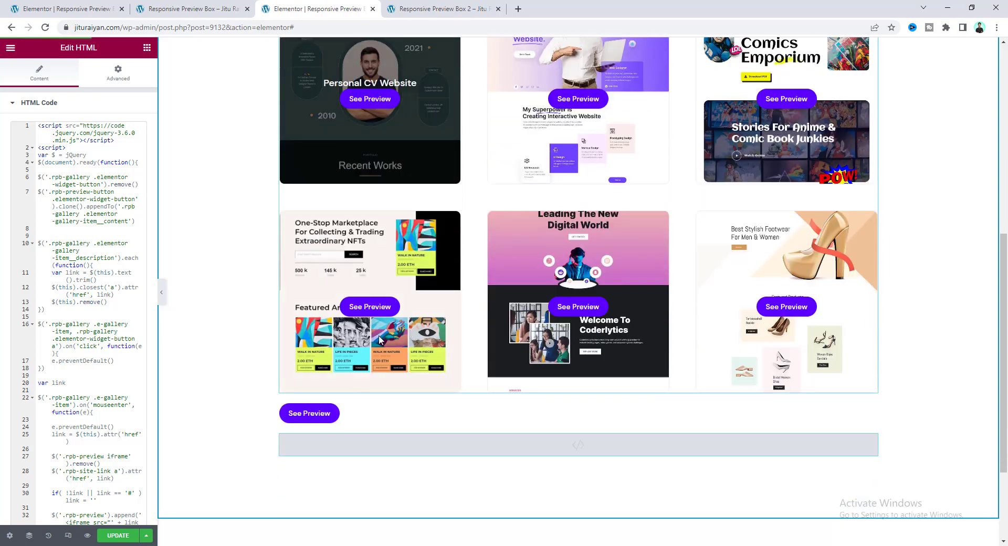
pyautogui.click(295, 416)
pyautogui.click(130, 76)
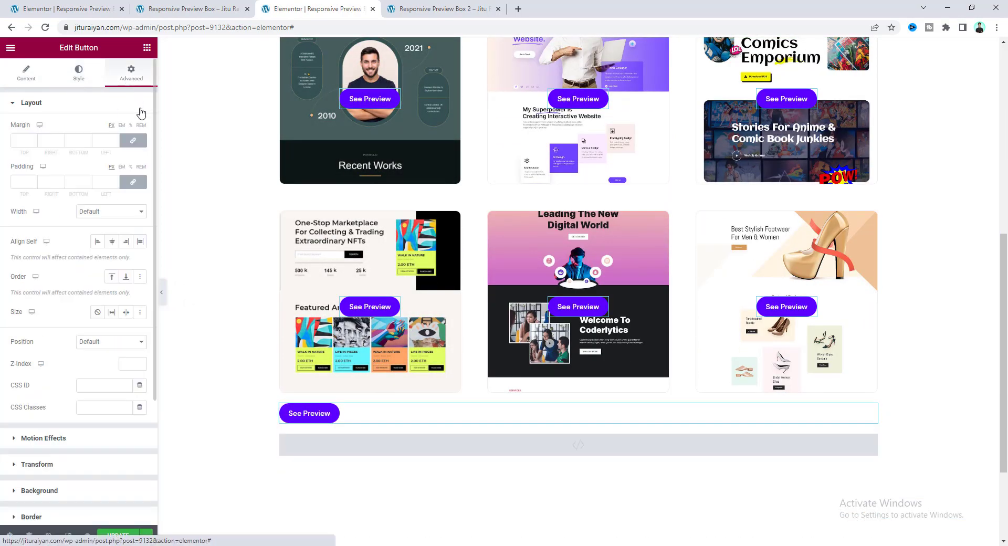
pyautogui.click(133, 141)
pyautogui.click(19, 141)
pyautogui.write('8')
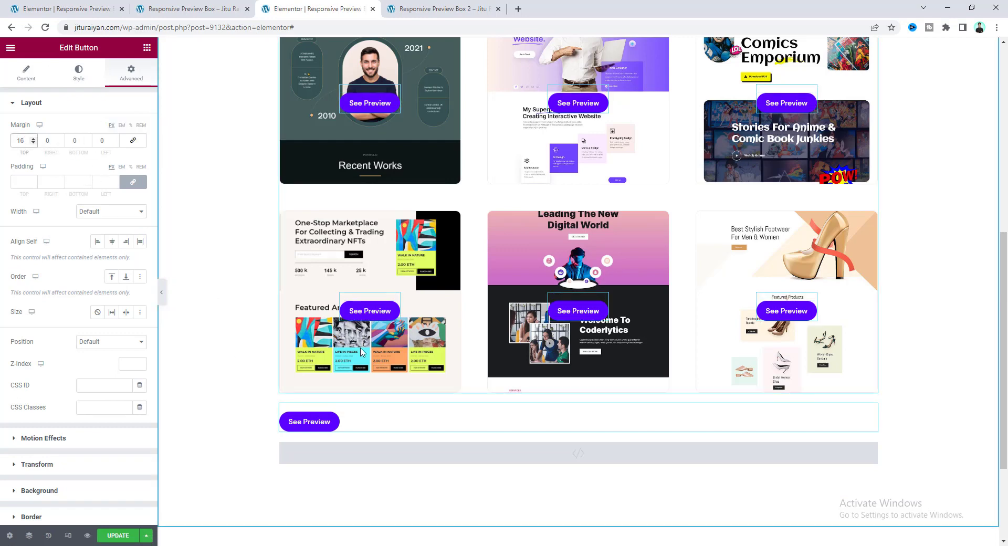
# Save the page and show the Navigator with the page structure.
pyautogui.scroll(4, 341, 300)
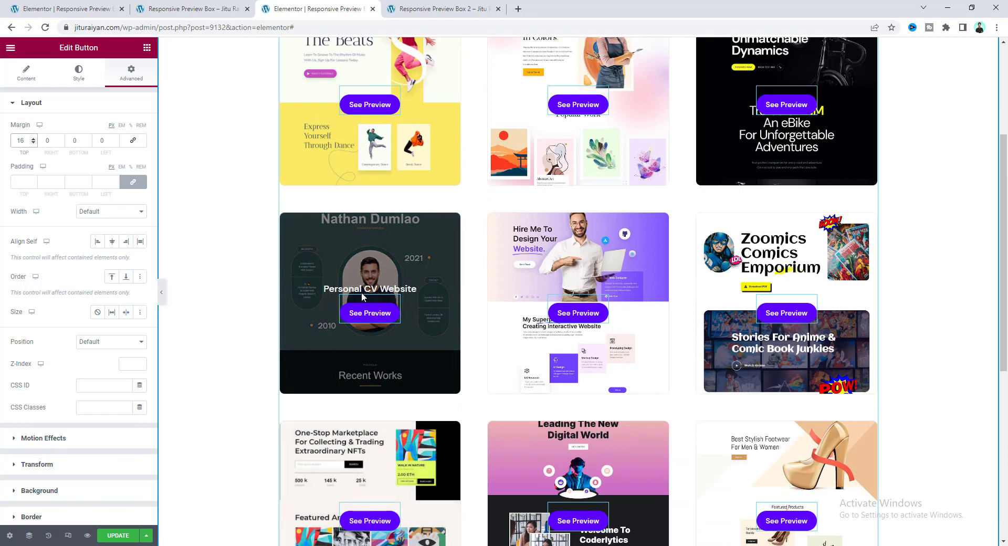
pyautogui.hotkey('ctrl', 's')
pyautogui.hotkey('ctrl', 'i')
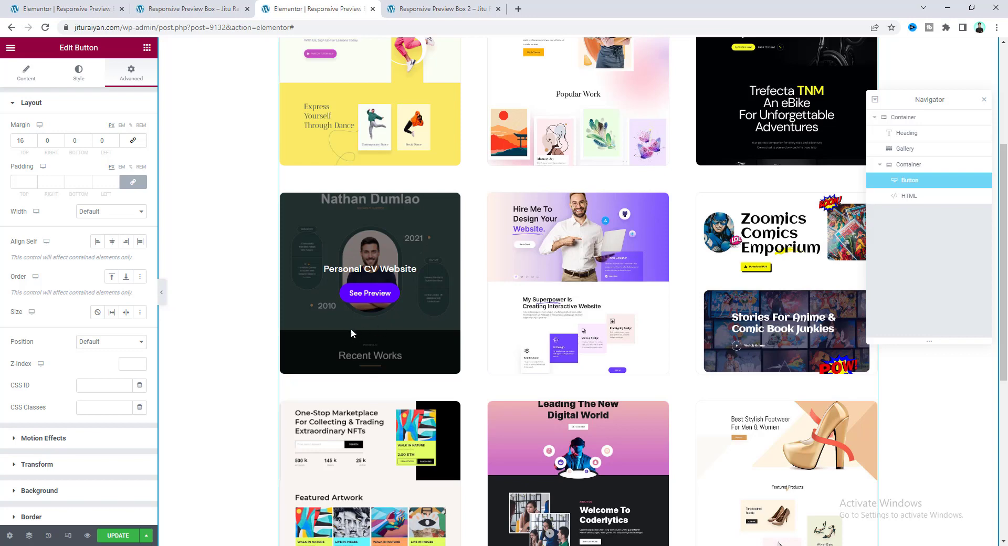
# Paste the prepared styling code into the gallery widget's custom CSS.
pyautogui.scroll(3, 436, 297)
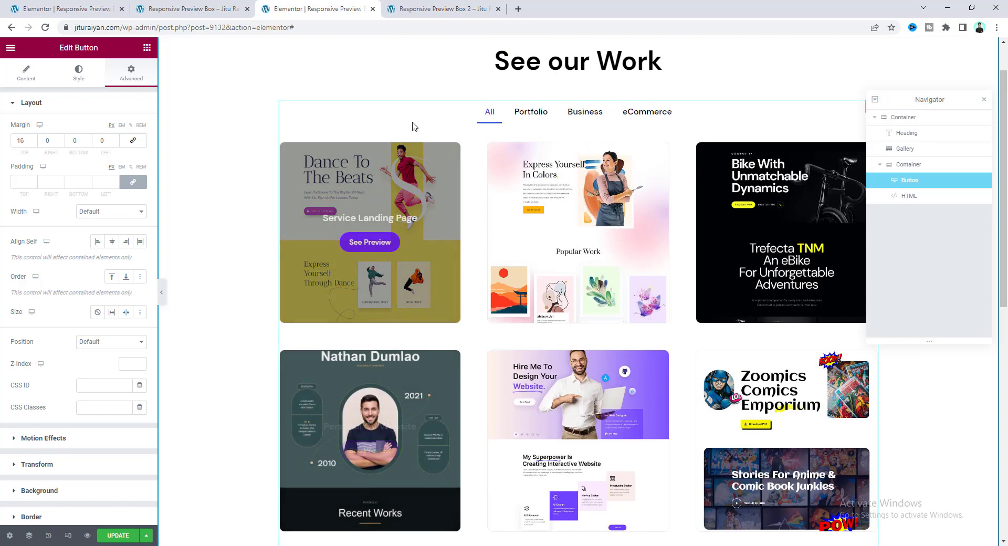
pyautogui.click(411, 126)
pyautogui.click(131, 72)
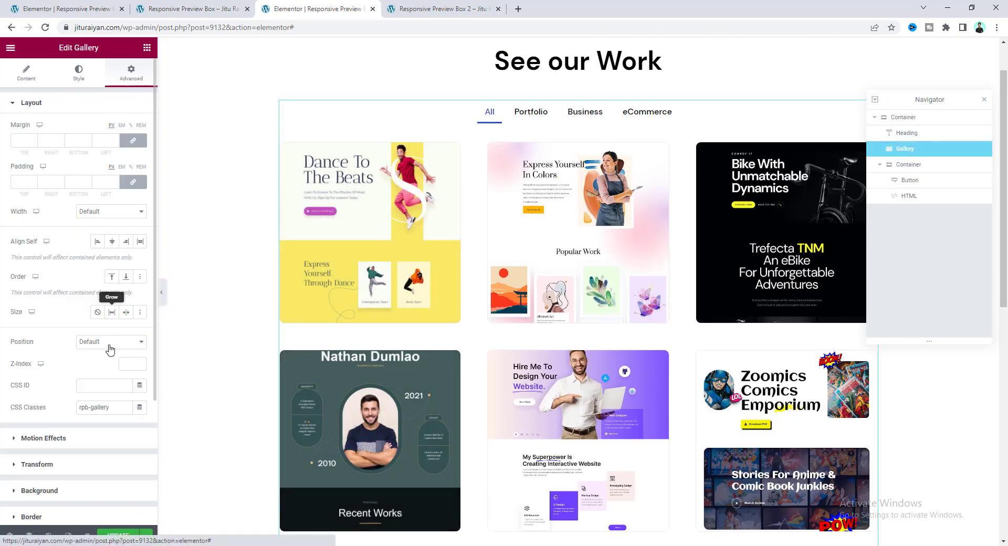
pyautogui.scroll(-5, 105, 293)
pyautogui.click(102, 447)
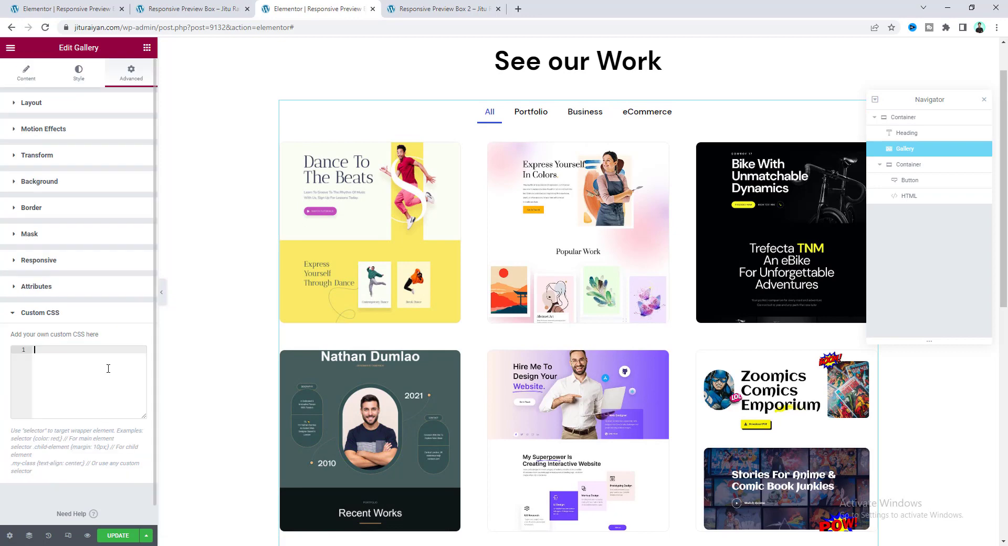
pyautogui.hotkey('ctrl', 'v')
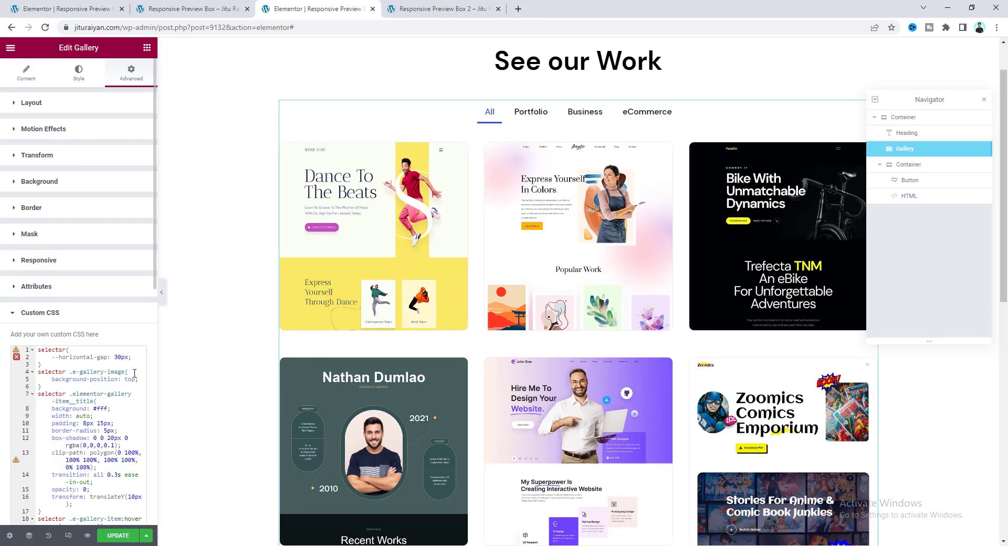
# Set the gallery's overlay title color to black (#000000).
pyautogui.moveTo(332, 265)
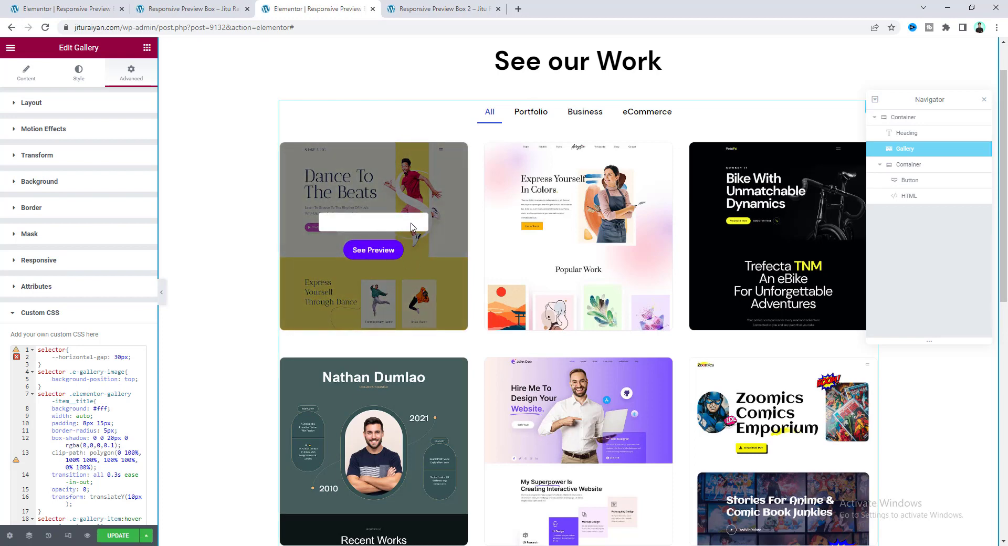
pyautogui.click(79, 73)
pyautogui.click(72, 367)
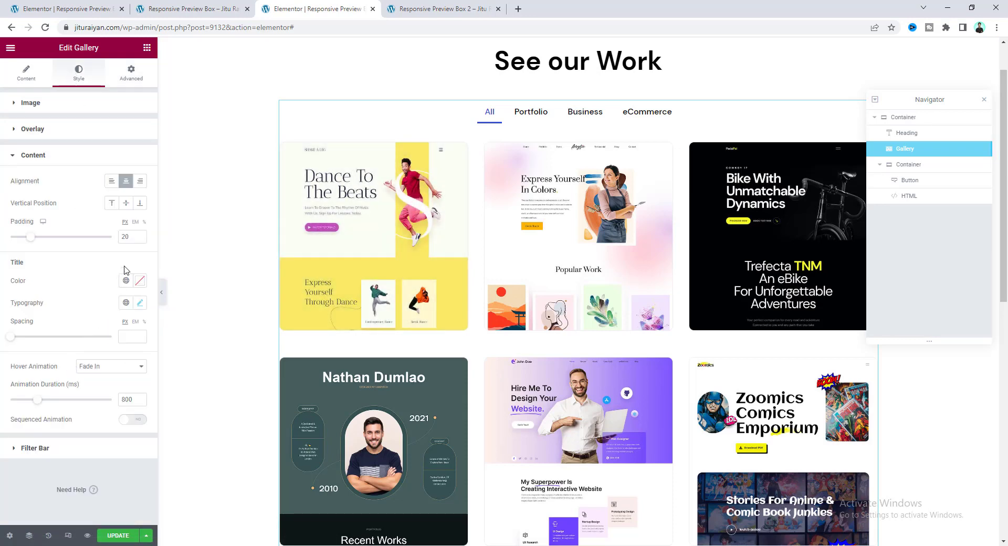
pyautogui.click(141, 281)
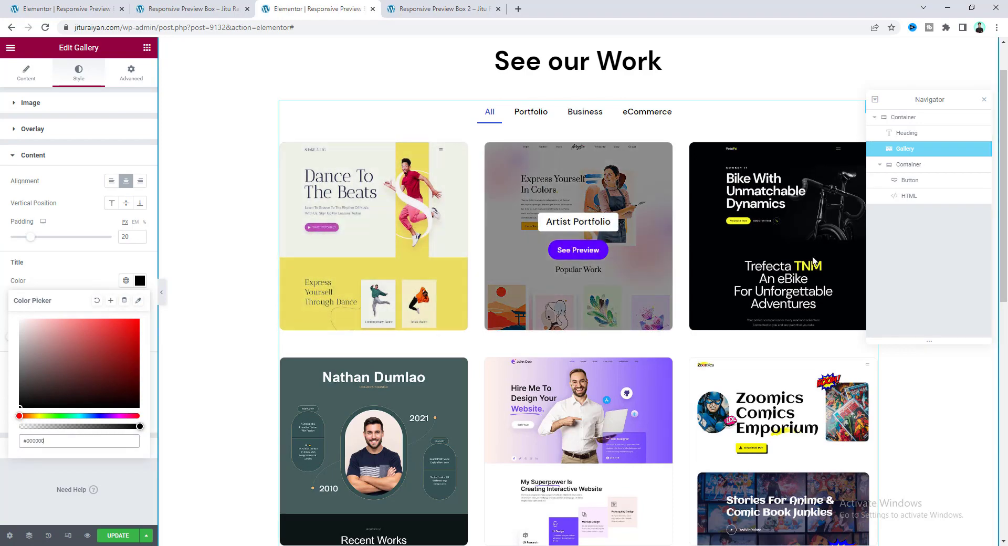
# Hide the container with the See Preview button and HTML widget on desktop, tablet and mobile.
pyautogui.scroll(1, 526, 314)
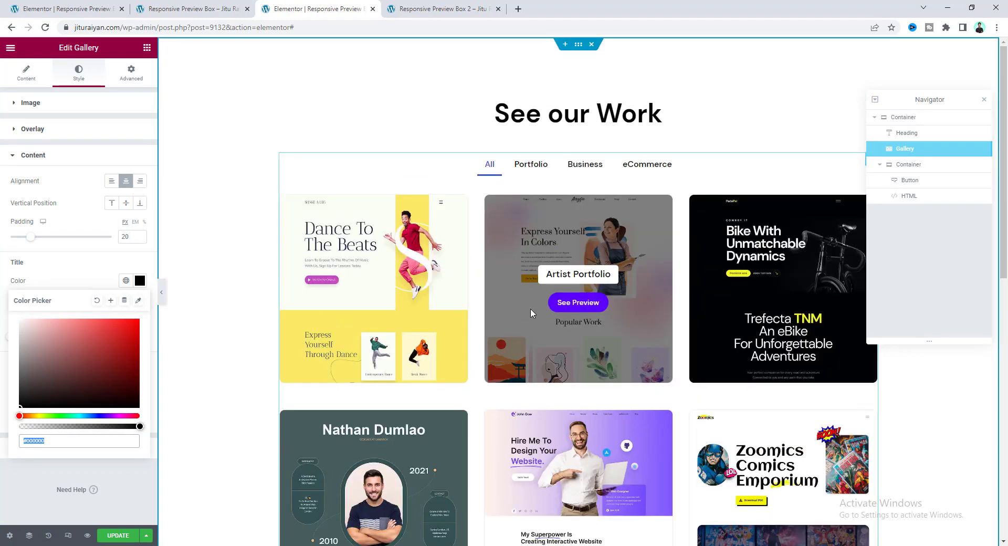
pyautogui.scroll(-10, 530, 311)
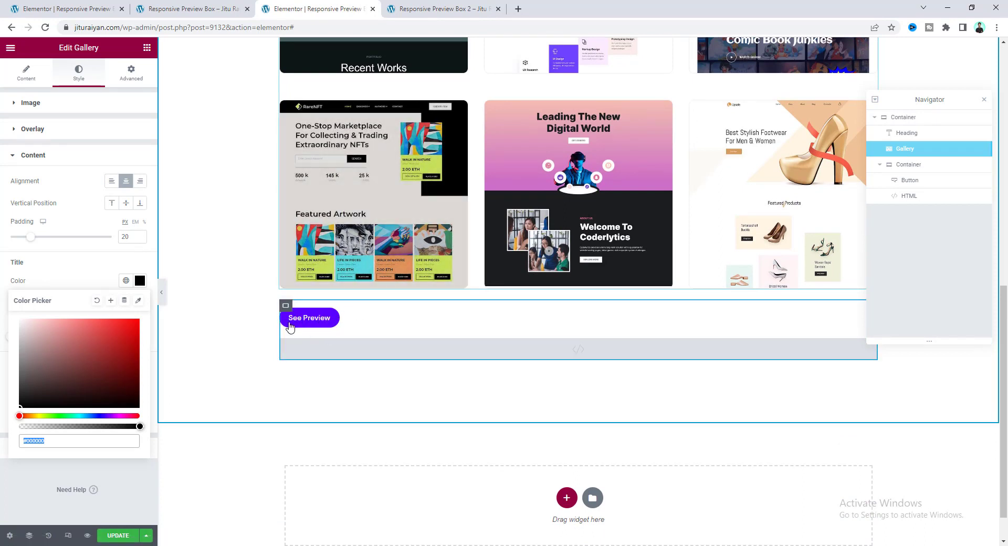
pyautogui.click(285, 308)
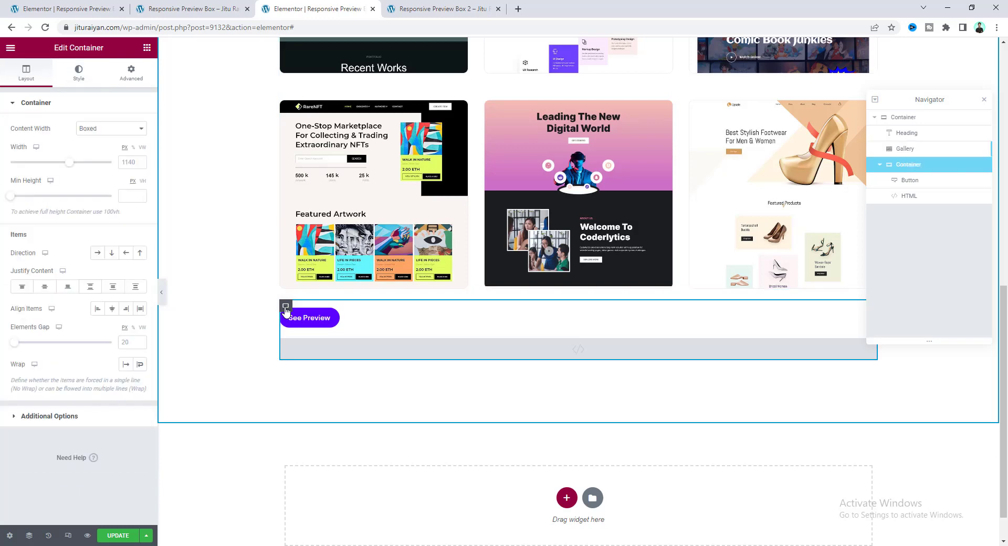
pyautogui.click(132, 78)
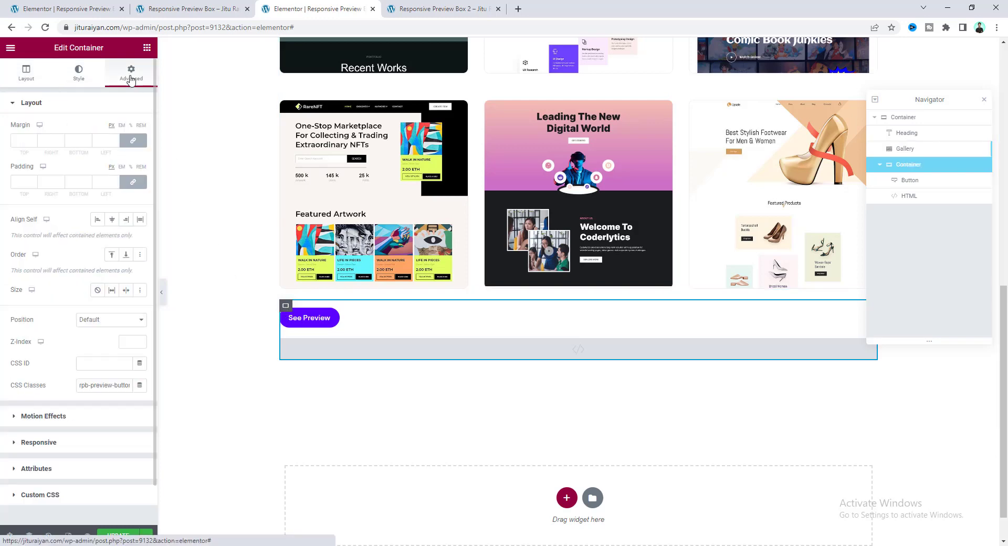
pyautogui.click(118, 450)
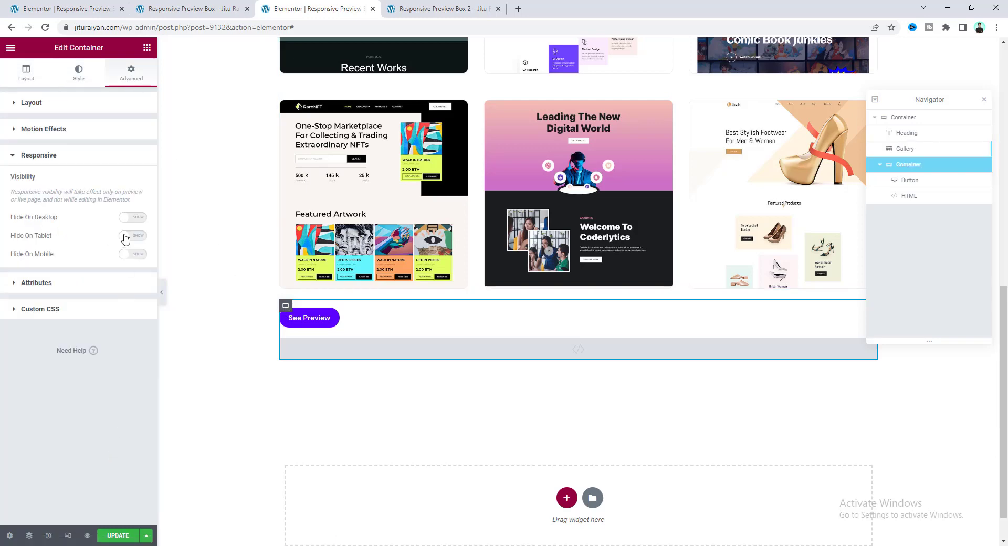
pyautogui.click(138, 218)
pyautogui.click(135, 236)
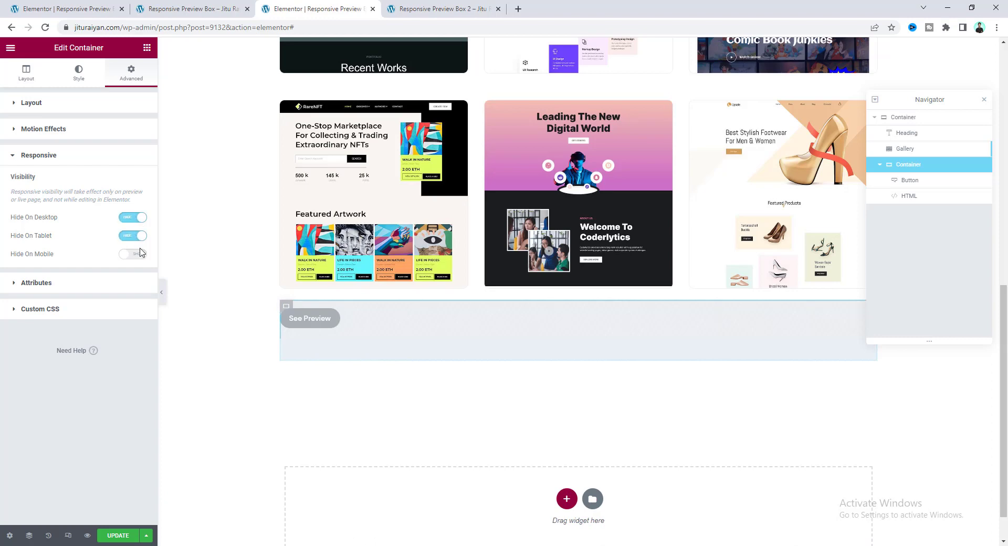
pyautogui.click(138, 254)
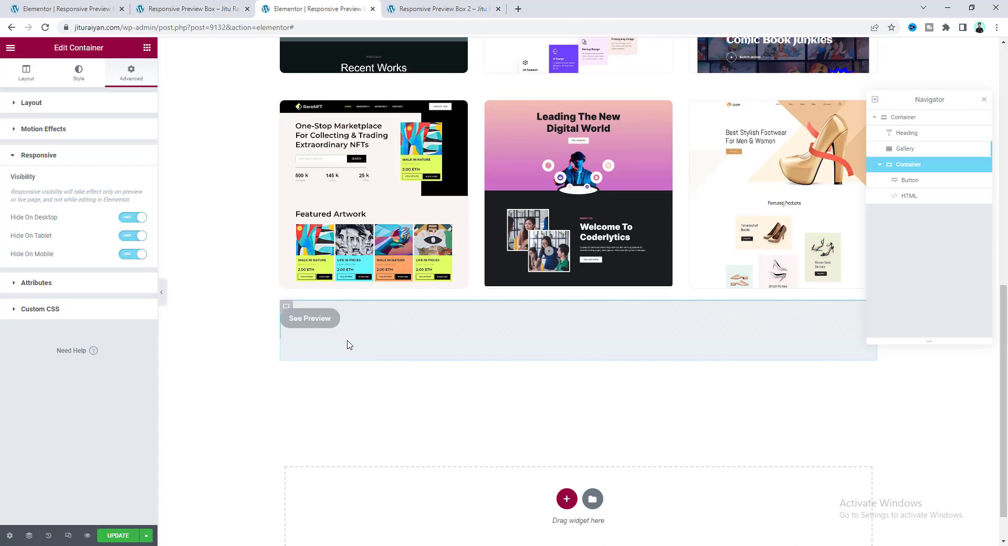
# Examine the gallery page without the editing panel and the finished responsive preview page used as reference.
pyautogui.click(162, 293)
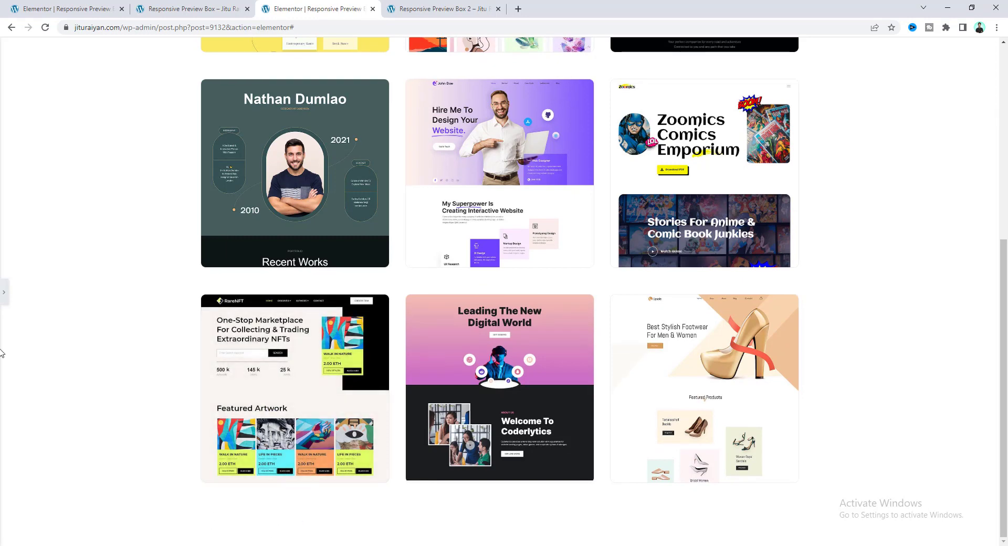
pyautogui.click(3, 297)
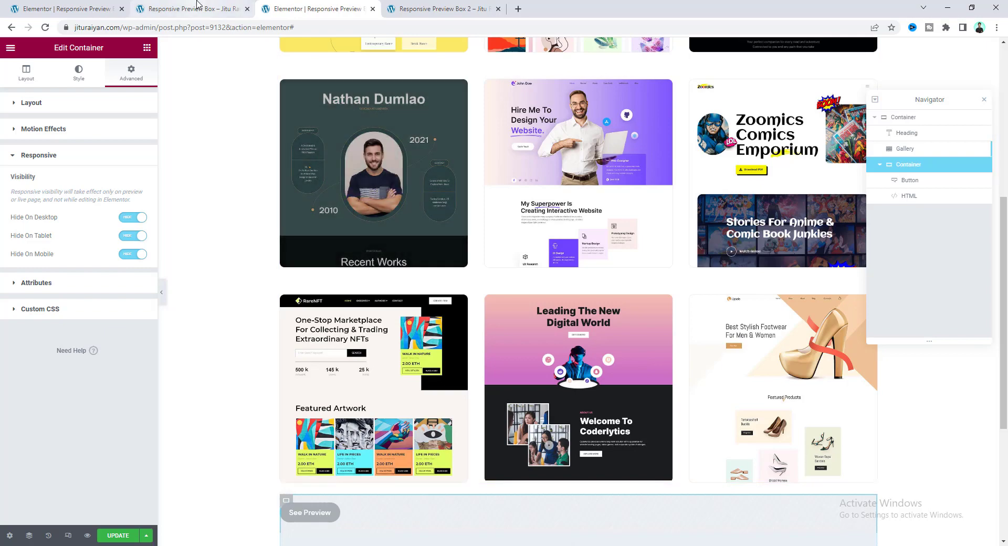
pyautogui.click(199, 6)
pyautogui.click(295, 299)
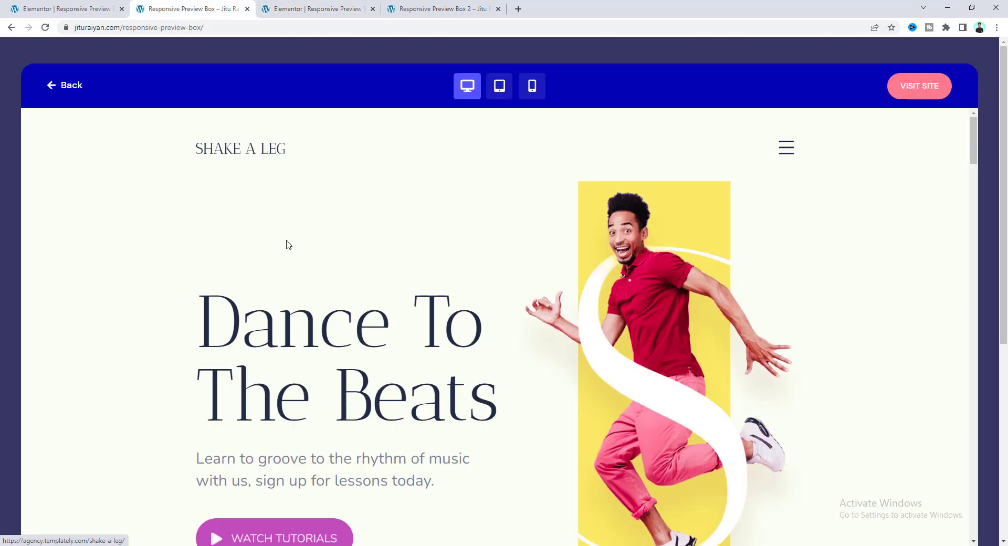
pyautogui.click(348, 8)
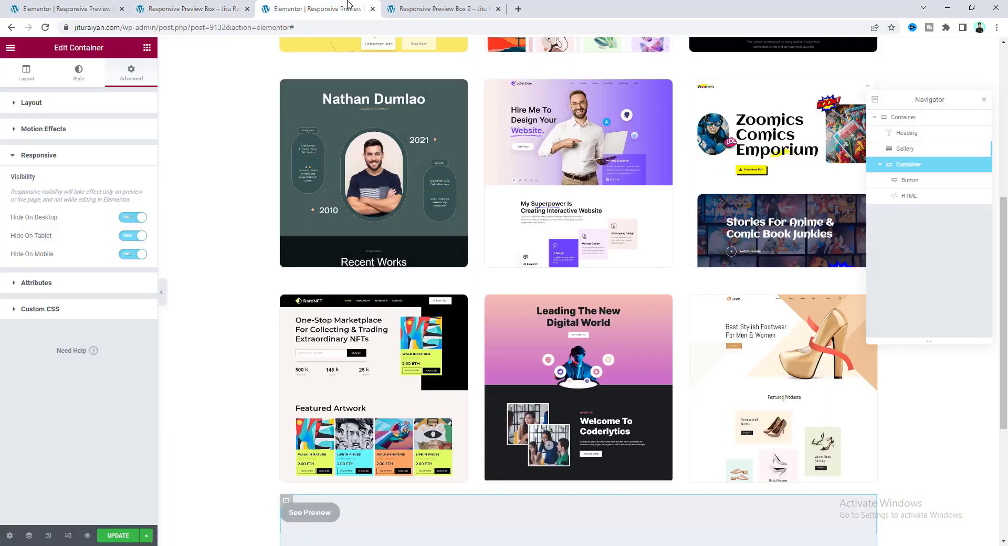
# Add a new container below the gallery section with full-width content and a minimum height of 100 VH.
pyautogui.scroll(-4, 469, 529)
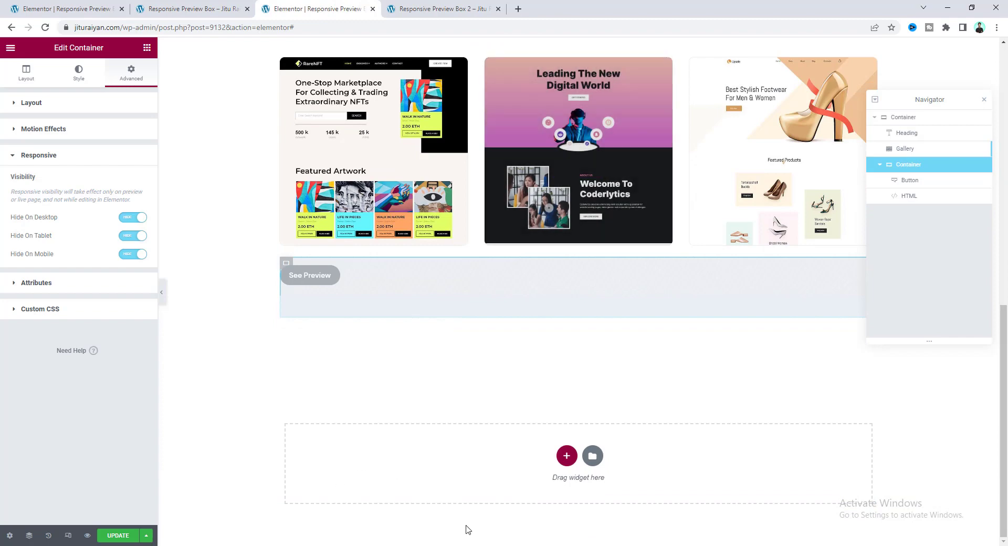
pyautogui.click(147, 48)
pyautogui.moveTo(40, 173); pyautogui.dragTo(433, 444)
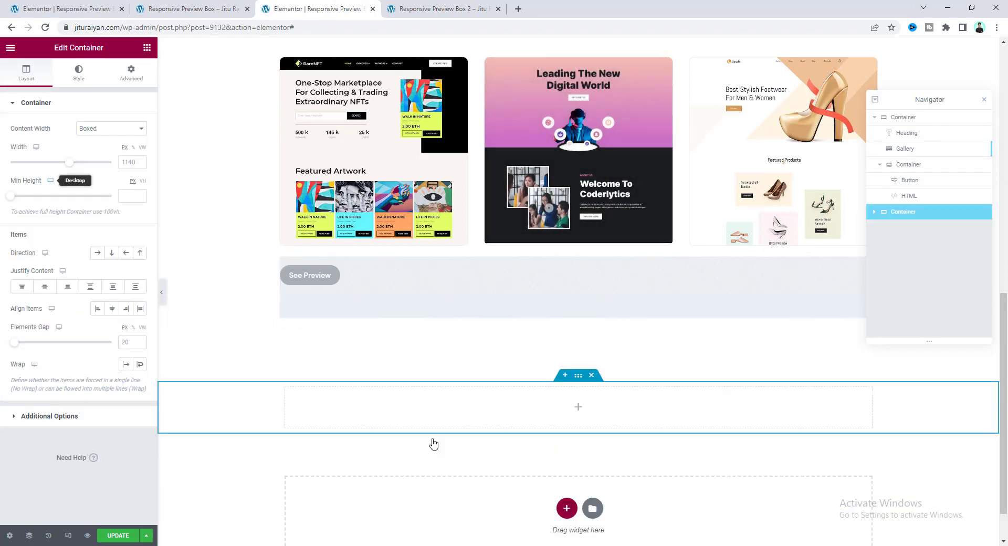
pyautogui.click(124, 136)
pyautogui.click(125, 147)
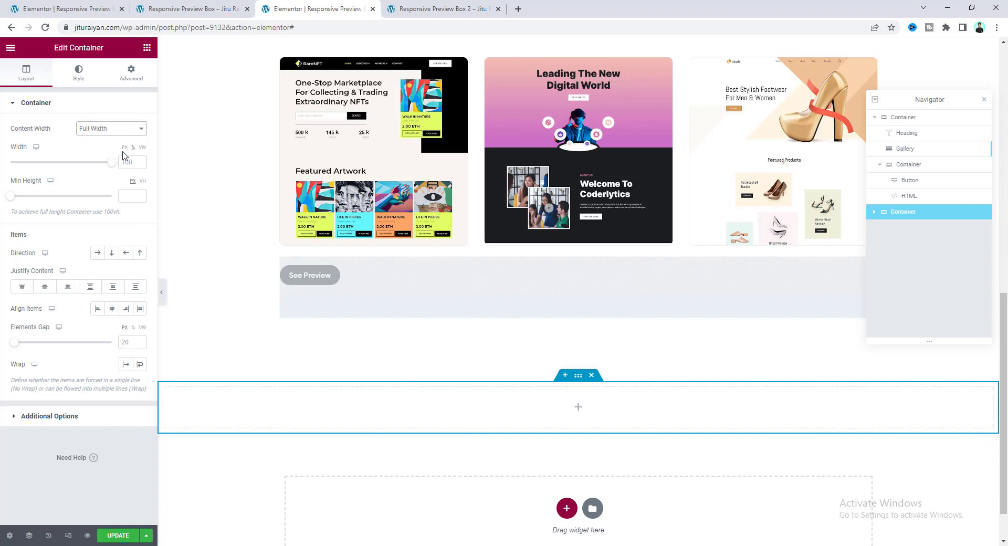
pyautogui.click(142, 182)
pyautogui.click(130, 196)
pyautogui.write('100')
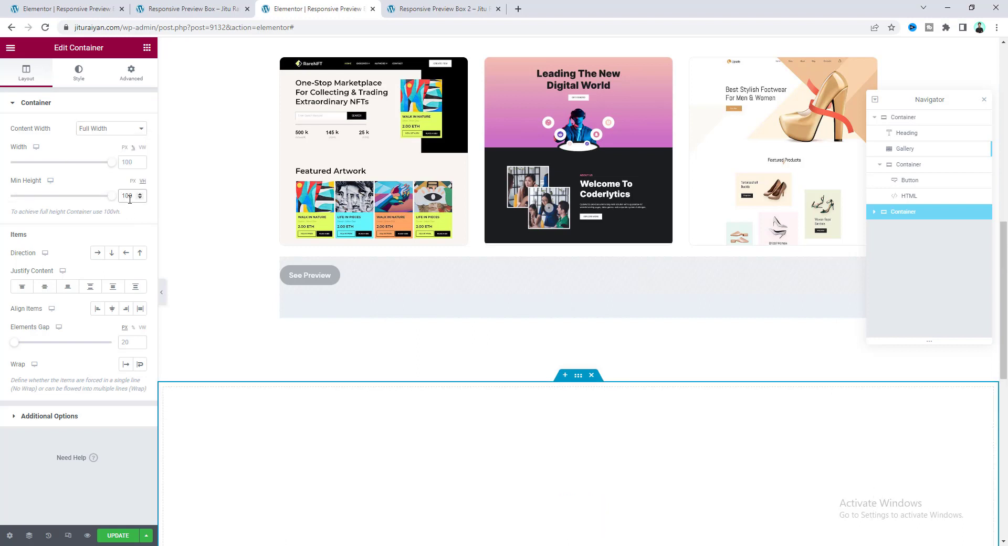
# Give the new container a semi-transparent dark blue background color.
pyautogui.click(79, 73)
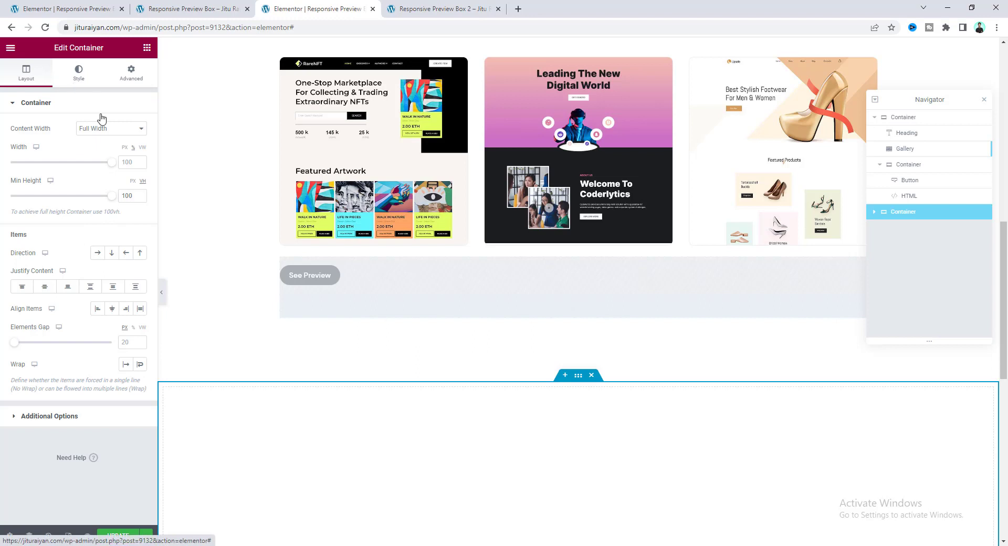
pyautogui.click(141, 175)
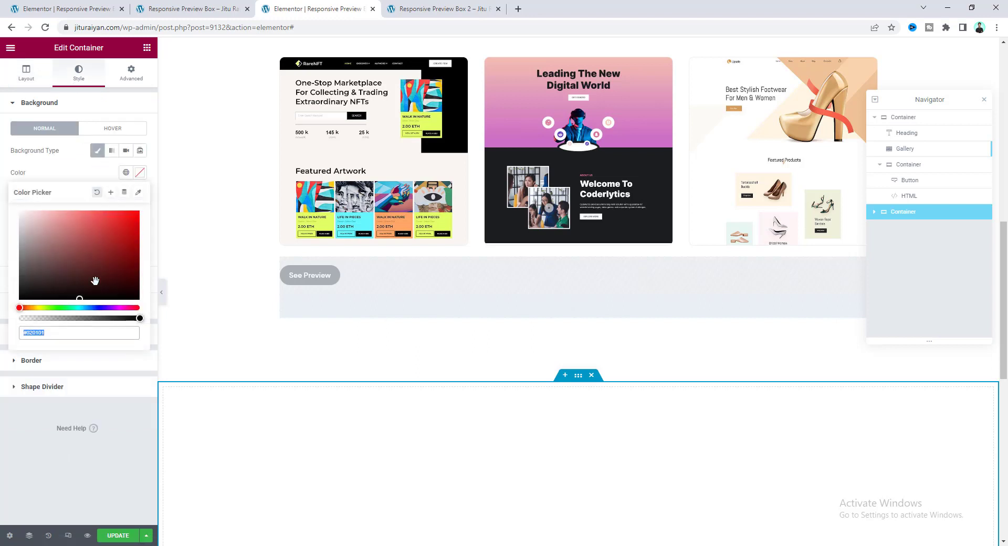
pyautogui.click(103, 308)
pyautogui.click(124, 246)
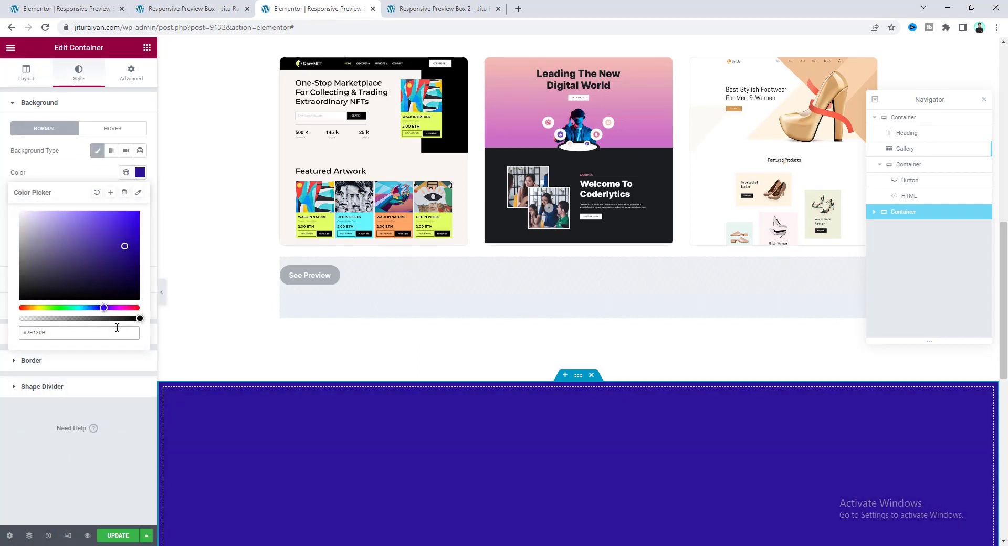
pyautogui.moveTo(123, 317); pyautogui.dragTo(115, 318)
pyautogui.click(134, 279)
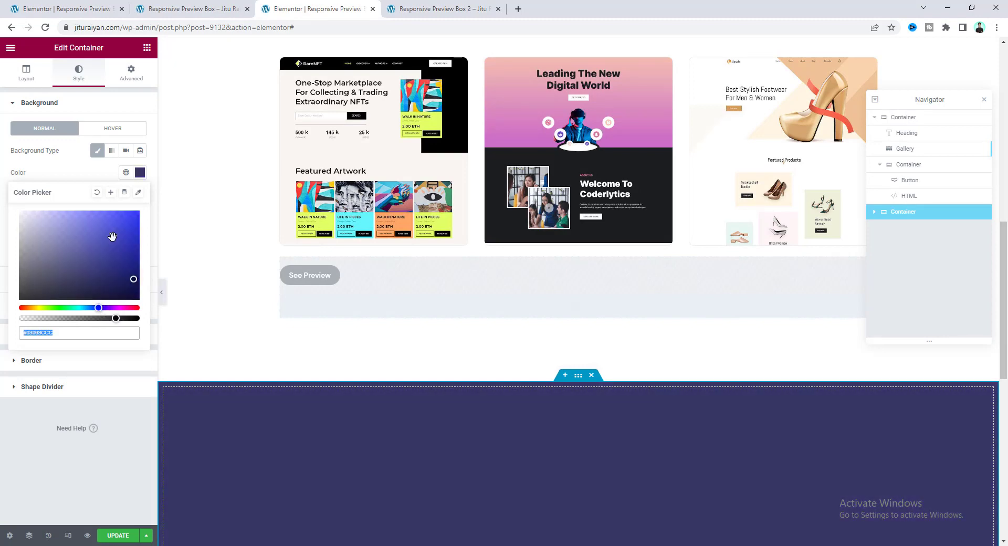
# Set the blue container's padding to 50 px top, 40 px right, 0 bottom and 40 px left.
pyautogui.click(131, 72)
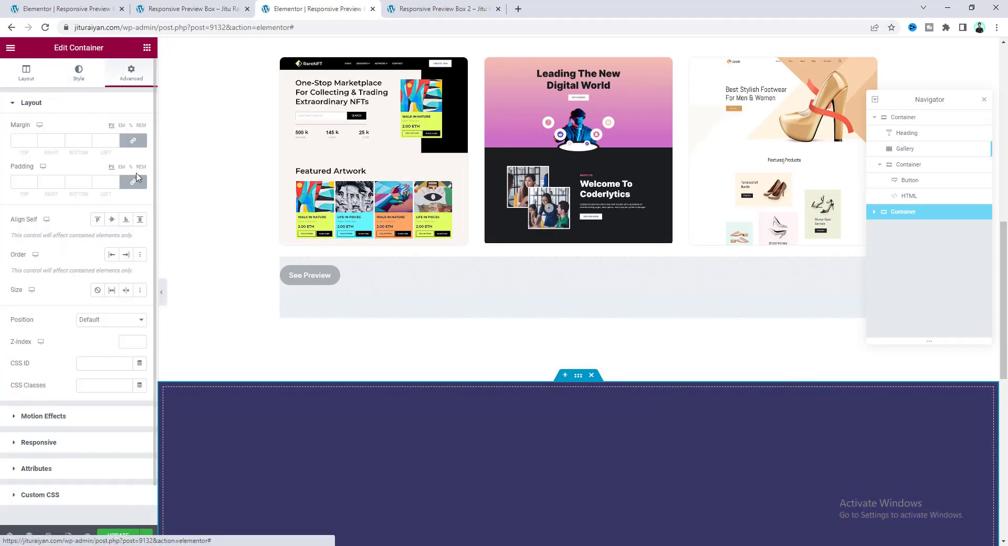
pyautogui.click(20, 179)
pyautogui.write('50')
pyautogui.press('Tab')
pyautogui.write('40')
pyautogui.press('Tab')
pyautogui.press('Tab')
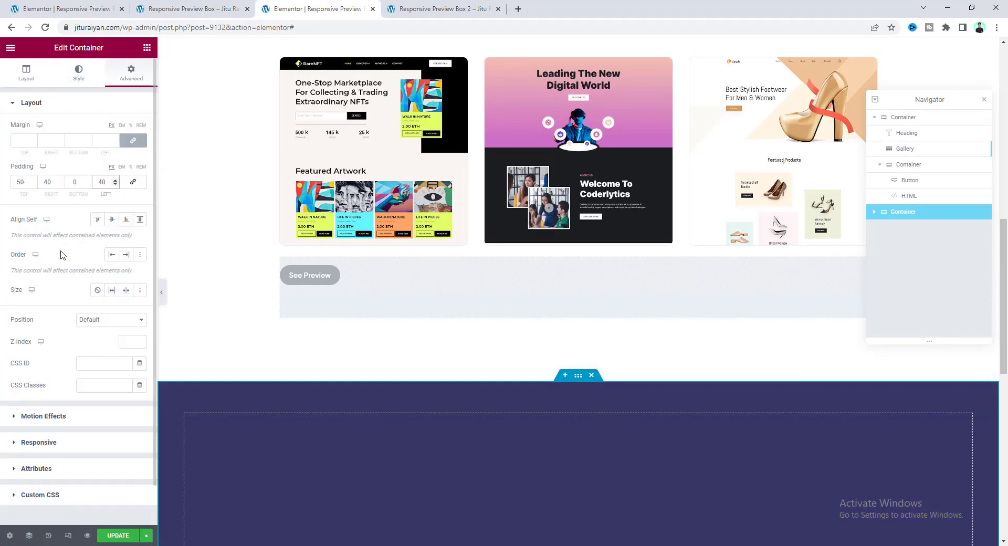
pyautogui.write('40')
# Add a container inside the blue container and set its content width to Full Width.
pyautogui.scroll(1, 441, 492)
pyautogui.scroll(-6, 441, 491)
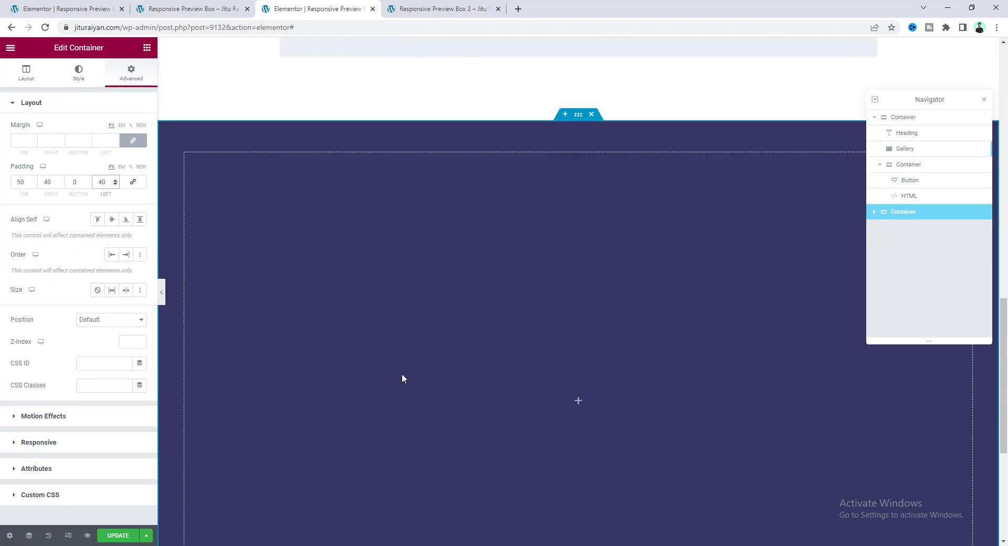
pyautogui.click(147, 48)
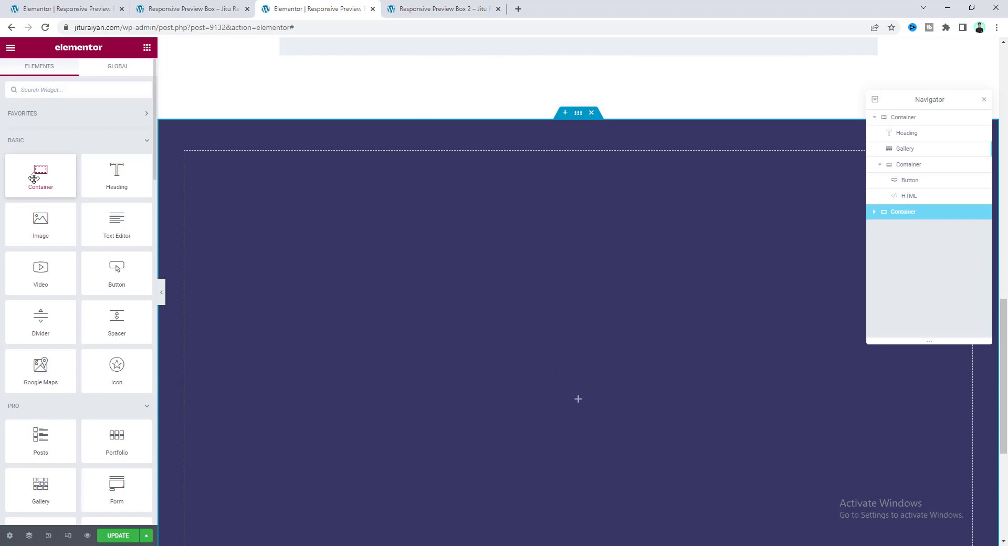
pyautogui.moveTo(33, 178); pyautogui.dragTo(395, 250)
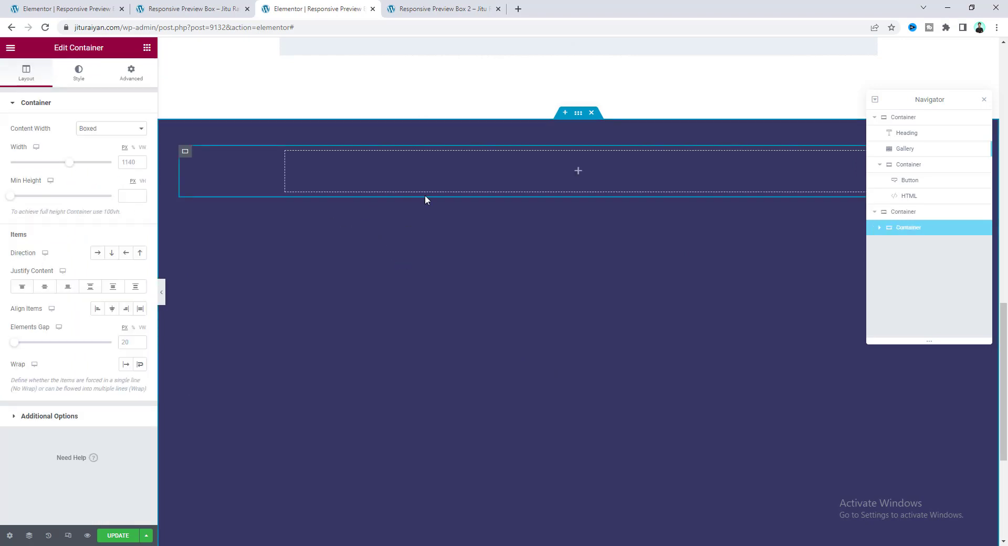
pyautogui.click(115, 129)
pyautogui.click(105, 148)
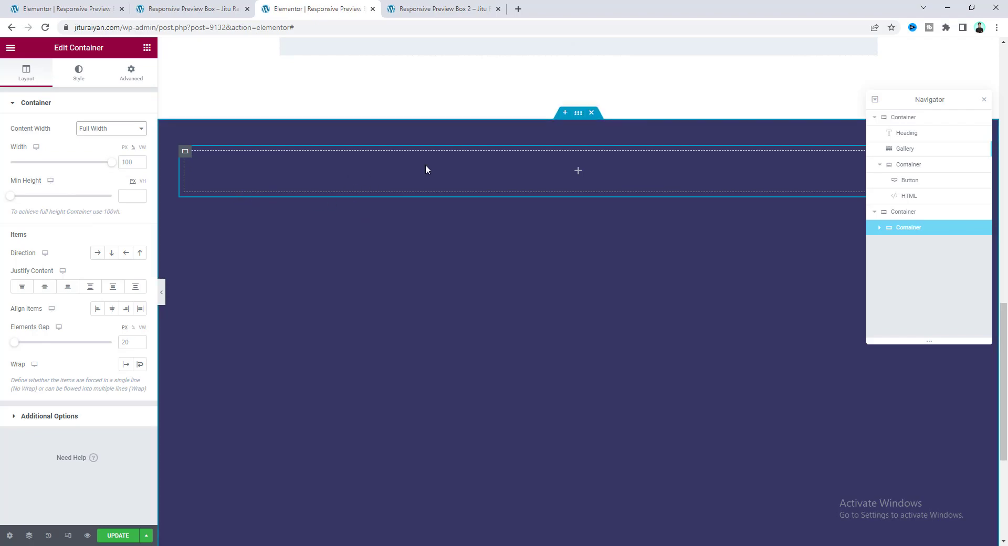
# Check the reference preview page and add two stacked full-width containers inside the nested container.
pyautogui.click(193, 6)
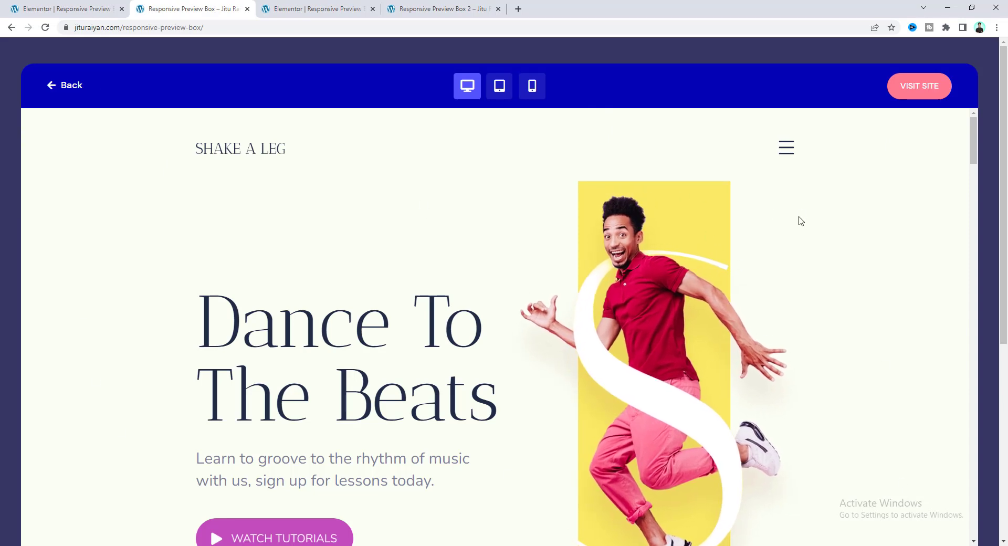
pyautogui.click(274, 10)
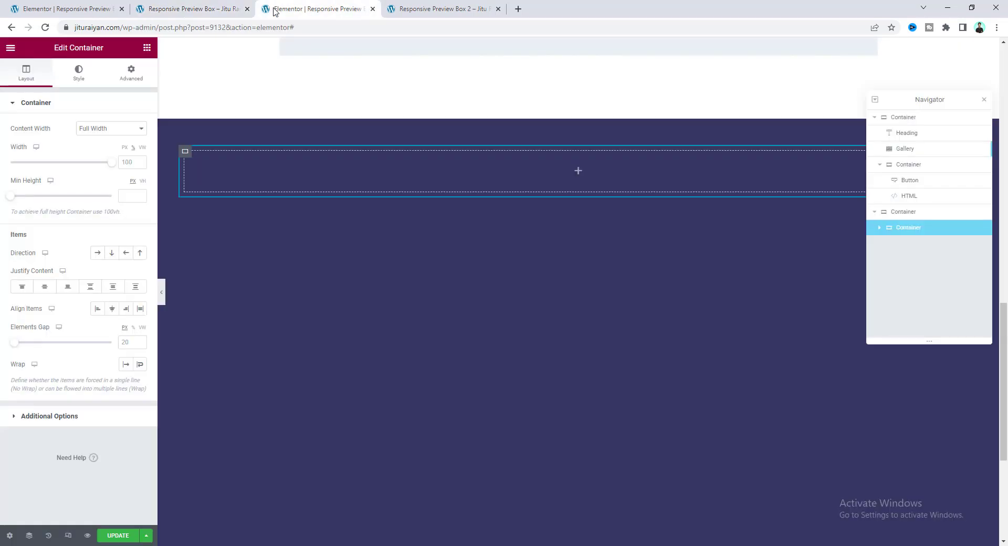
pyautogui.click(147, 48)
pyautogui.moveTo(40, 171); pyautogui.dragTo(336, 176)
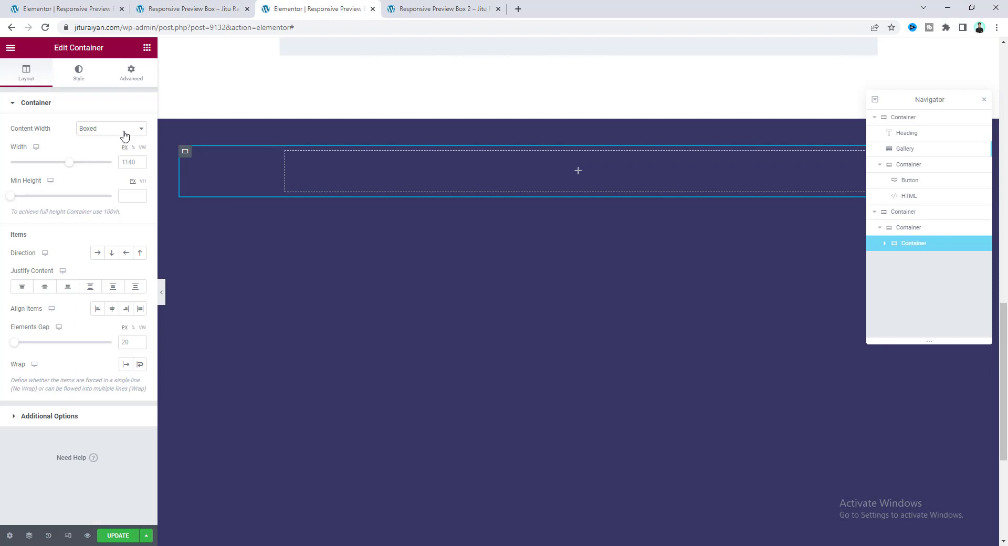
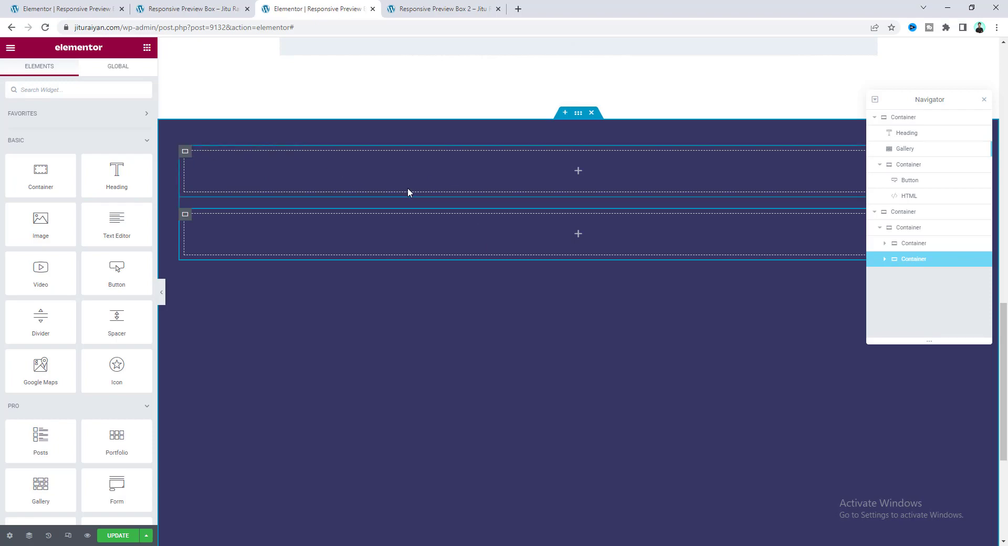
# Add a container inside the upper stacked container, with full-width content and a width of 45%.
pyautogui.click(169, 9)
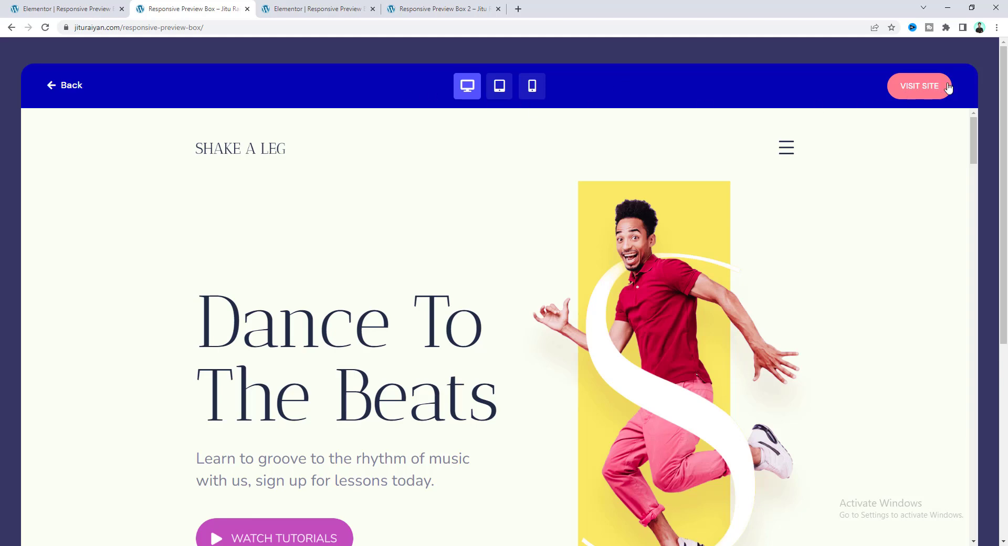
pyautogui.click(328, 9)
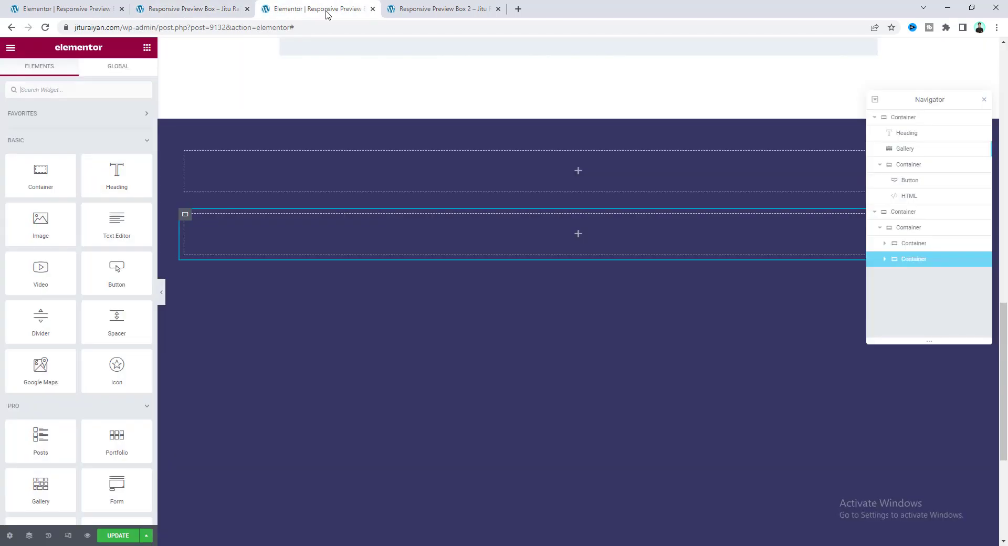
pyautogui.moveTo(40, 173); pyautogui.dragTo(310, 173)
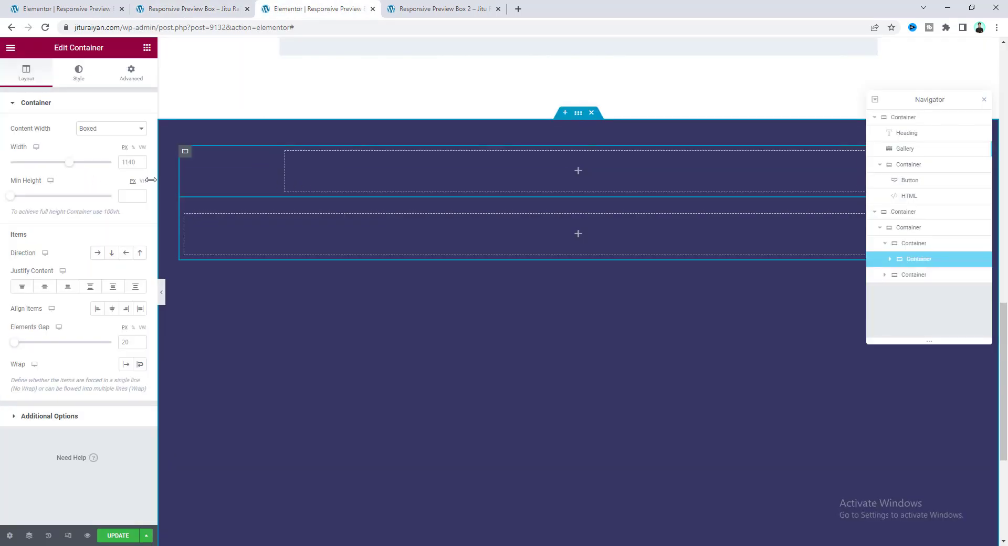
pyautogui.click(120, 128)
pyautogui.click(105, 147)
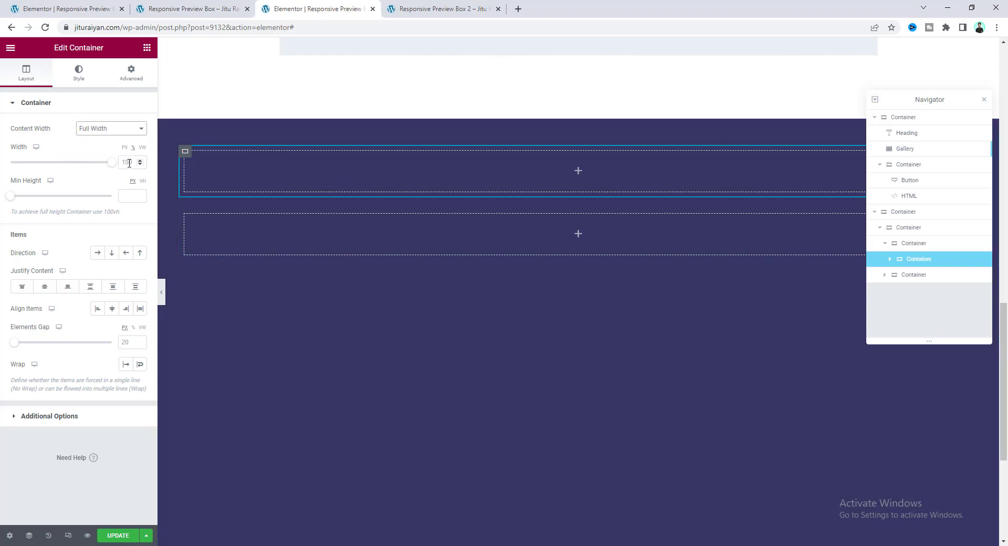
pyautogui.write('4')
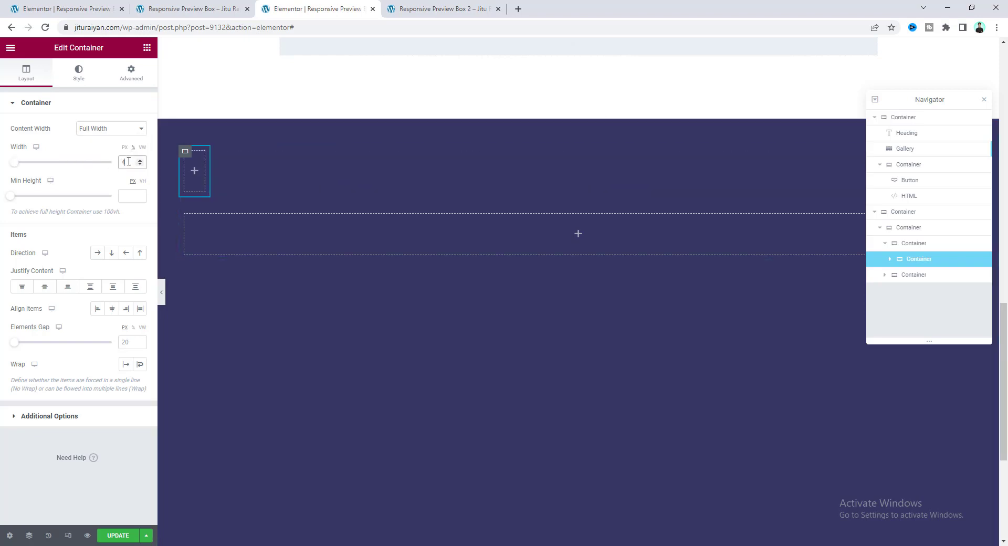
pyautogui.write('5')
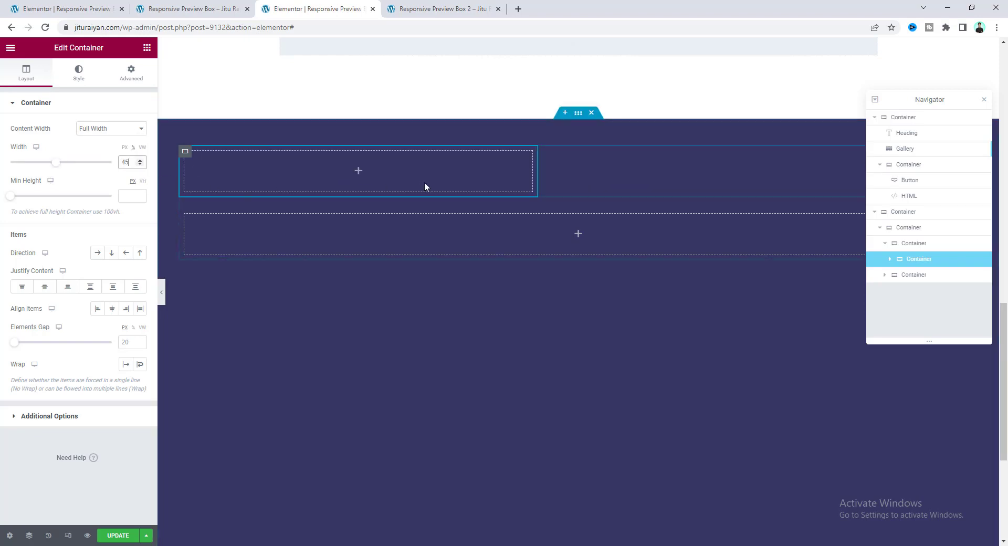
# Duplicate the 45% container twice and set the middle one's width to 100%.
pyautogui.rightClick(302, 166)
pyautogui.click(320, 188)
pyautogui.rightClick(325, 217)
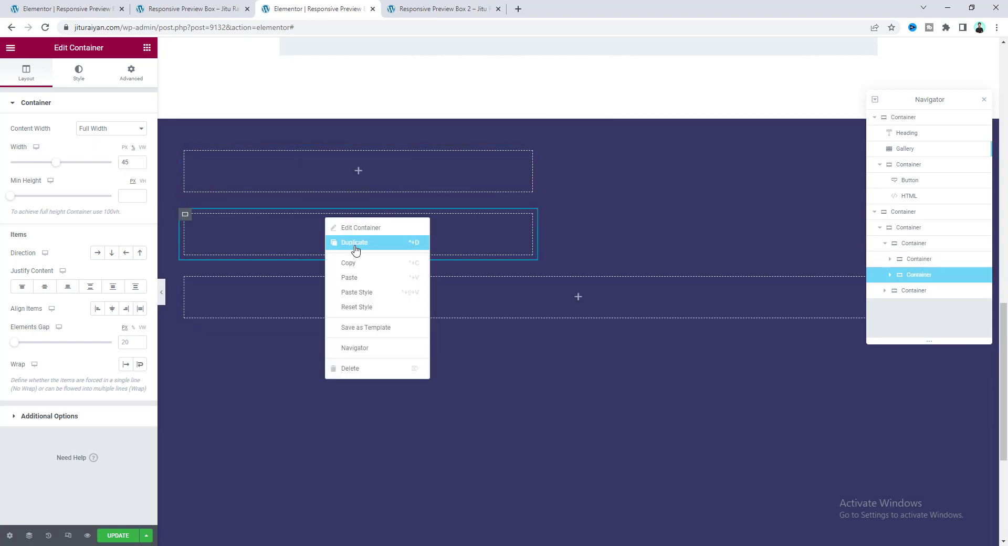
pyautogui.click(355, 243)
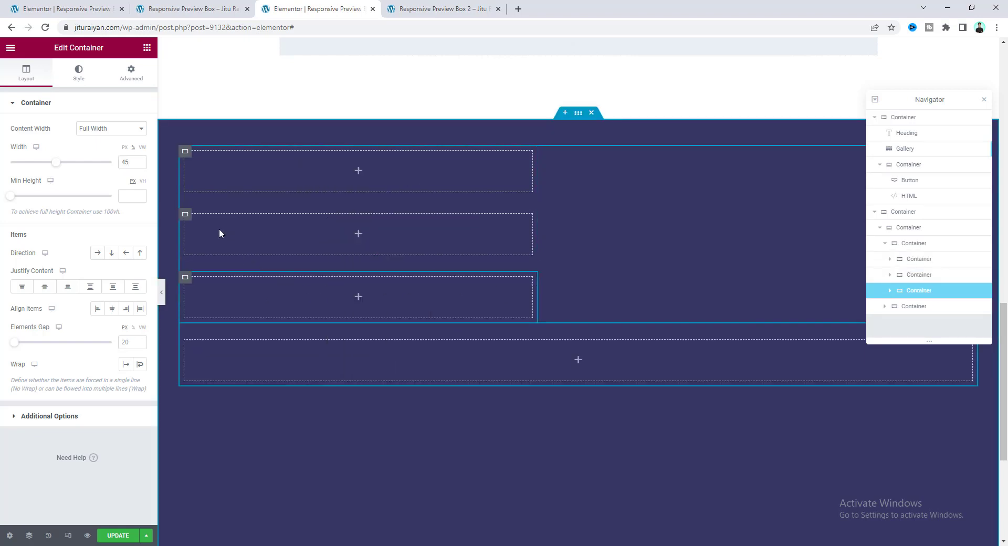
pyautogui.click(203, 225)
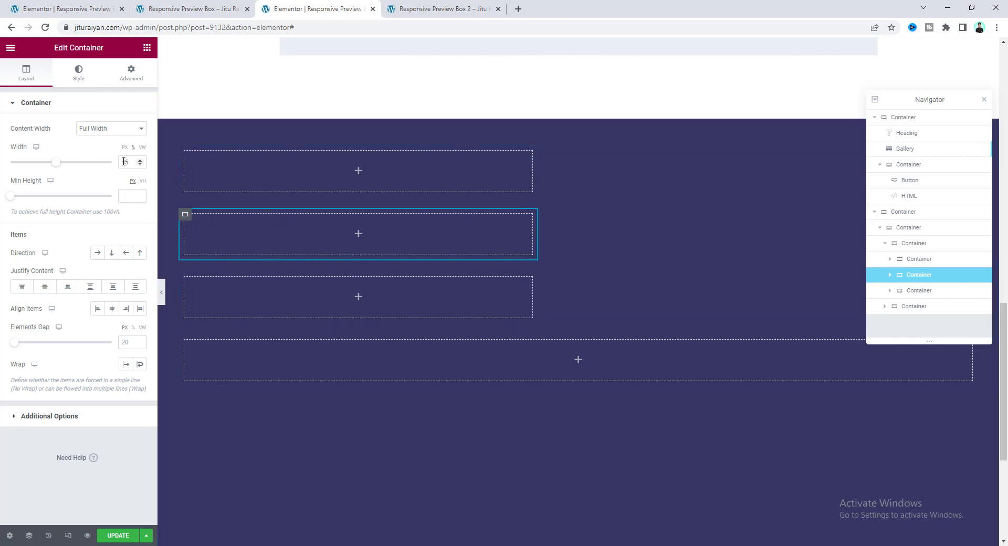
pyautogui.write('100')
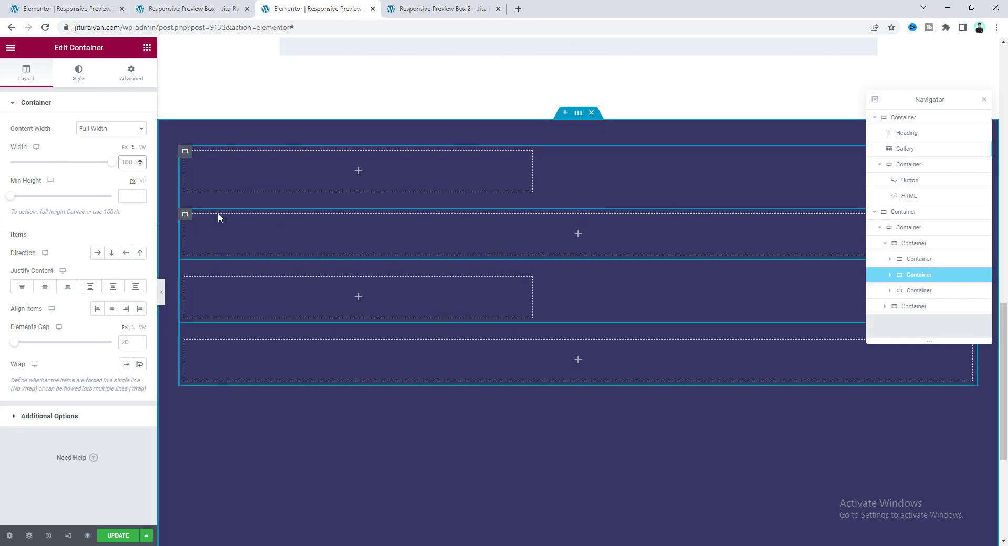
# Arrange the three containers in a horizontal row by setting their parent's direction, with an elements gap of 0.
pyautogui.click(904, 244)
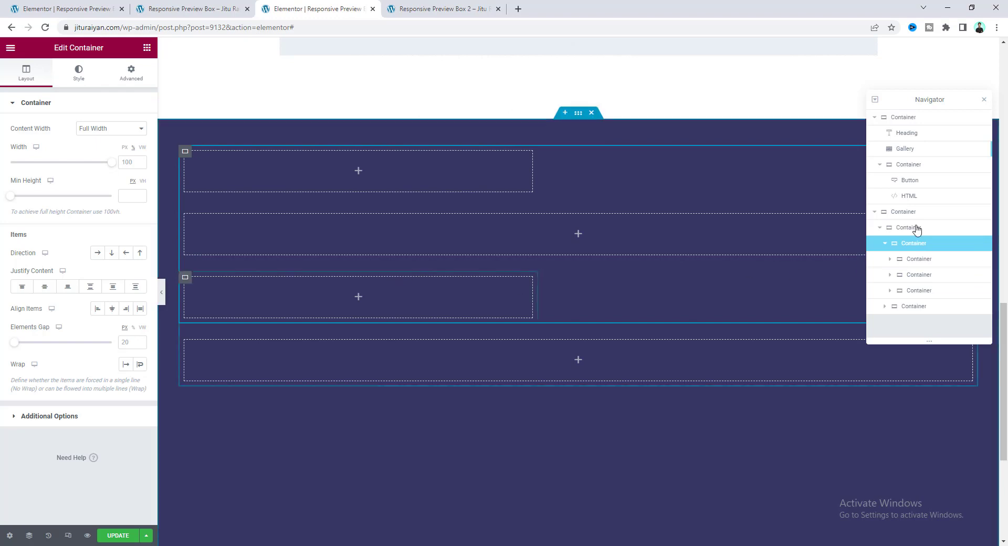
pyautogui.click(97, 253)
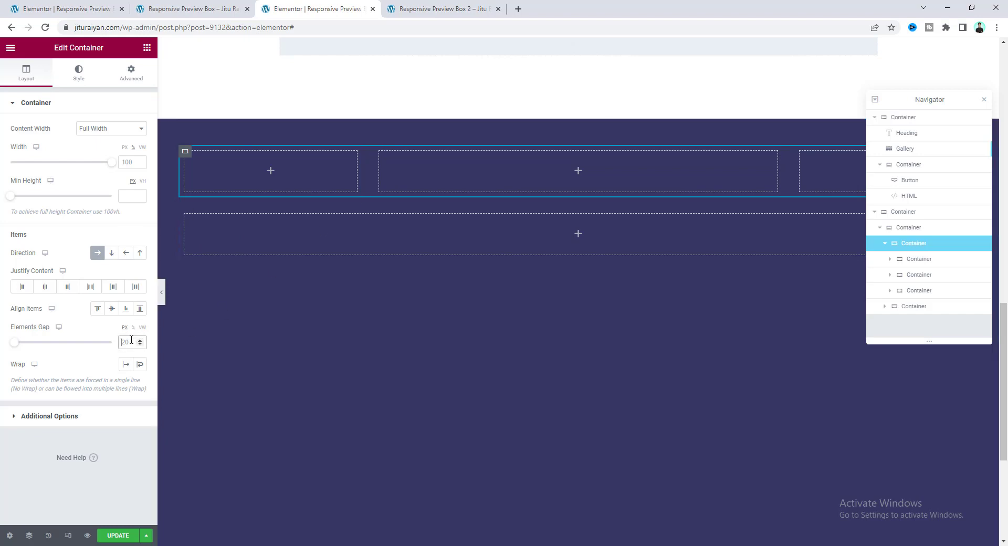
pyautogui.write('0')
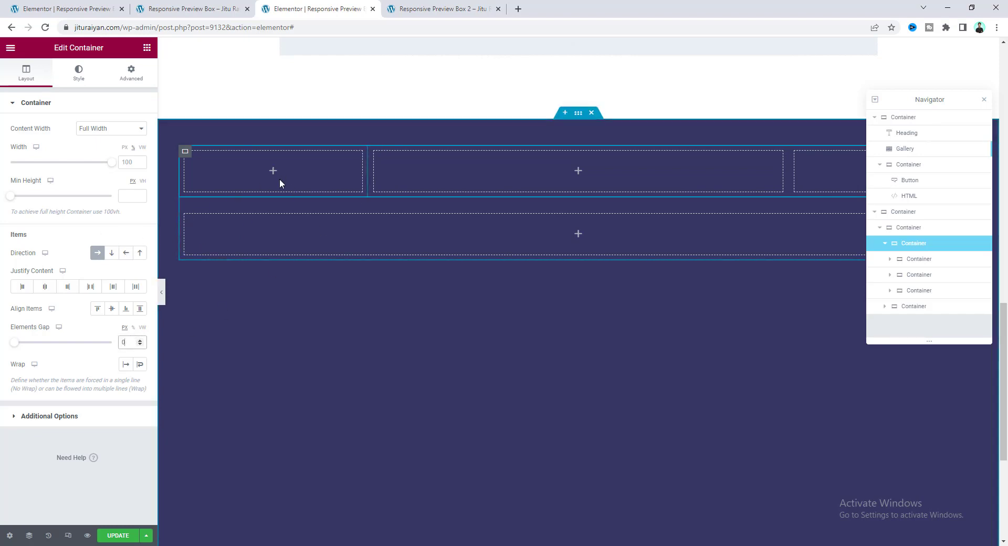
# Add a Button widget to the first of the three header containers and set its text to "Back".
pyautogui.click(147, 47)
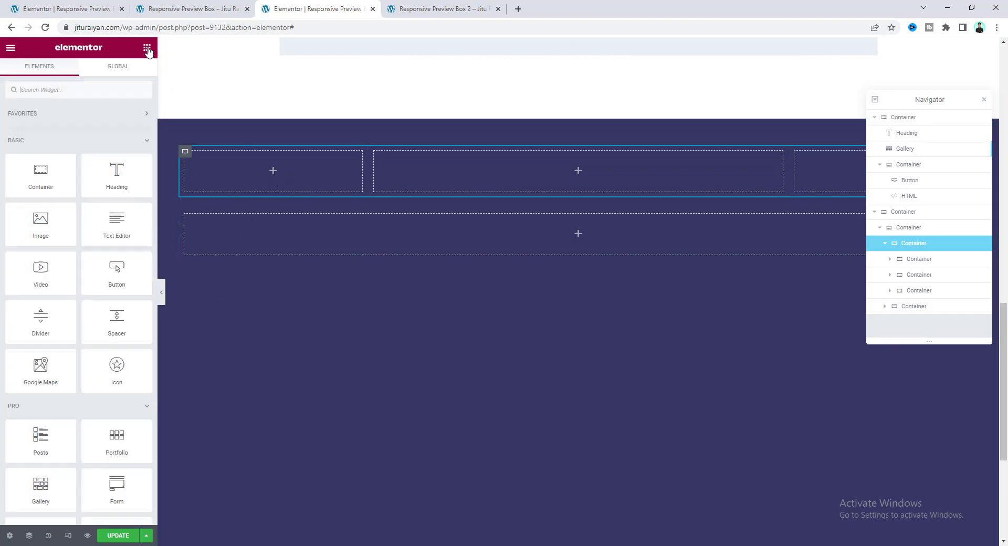
pyautogui.moveTo(116, 270); pyautogui.dragTo(223, 181)
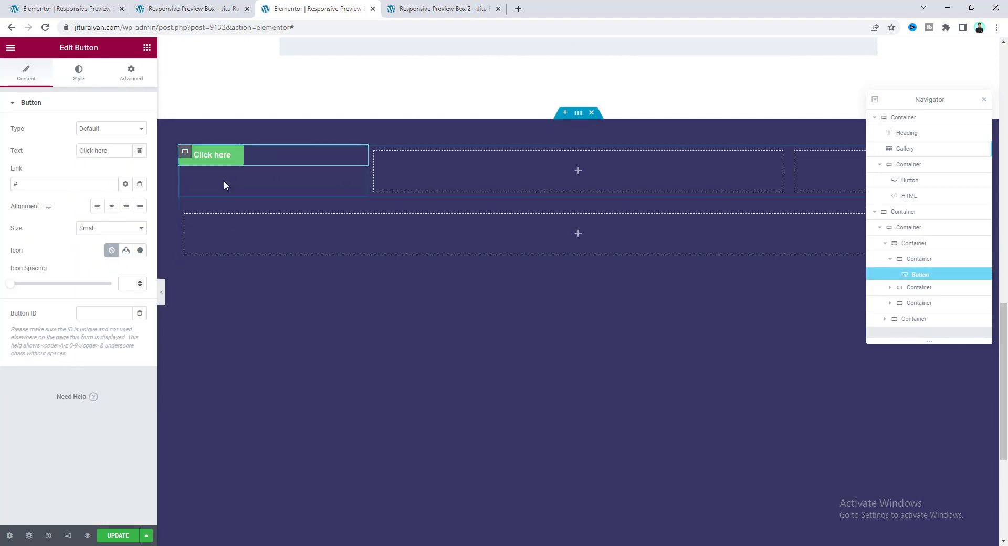
pyautogui.tripleClick(88, 152)
pyautogui.write('Back')
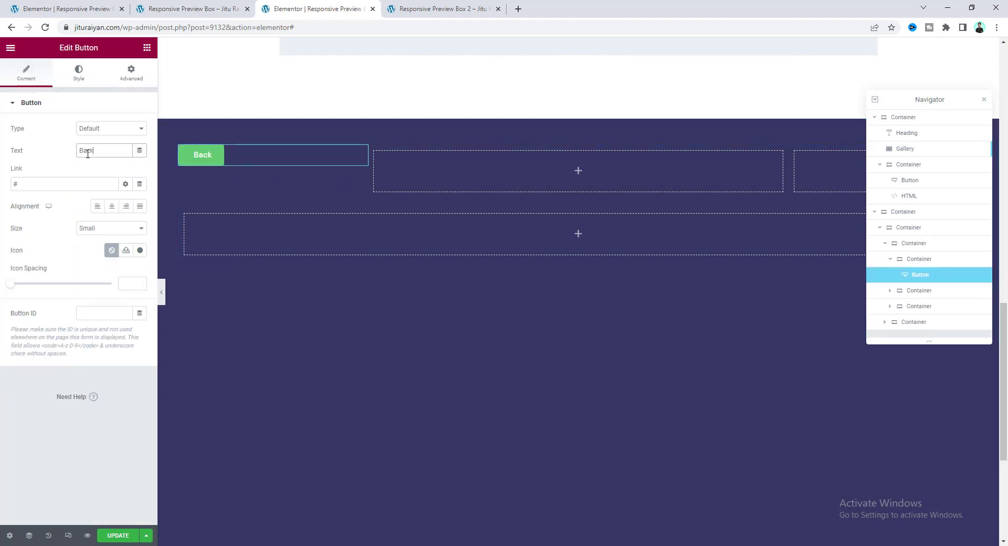
# Give the Back button the plain left arrow icon from the icon library and increase its icon spacing.
pyautogui.click(139, 251)
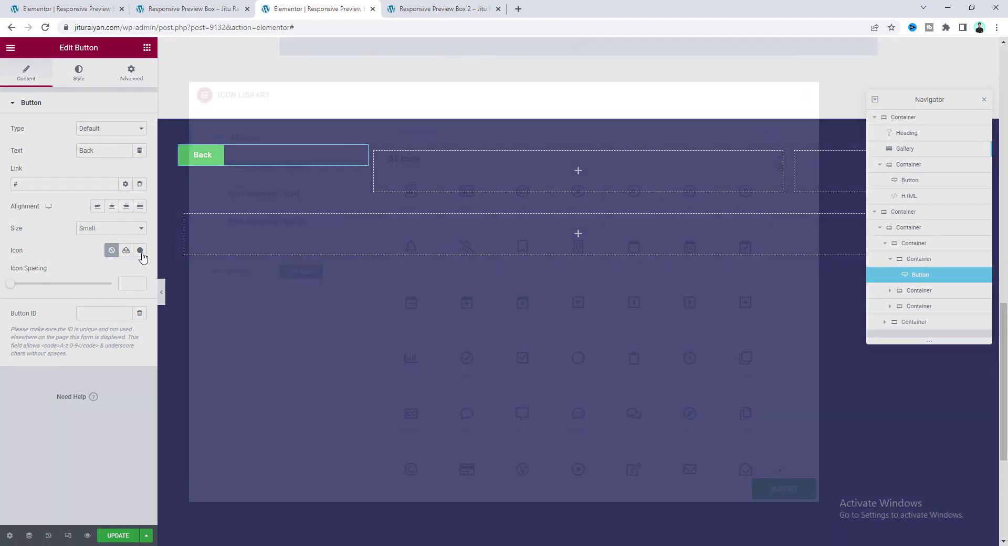
pyautogui.click(461, 132)
pyautogui.write('arr')
pyautogui.click(753, 255)
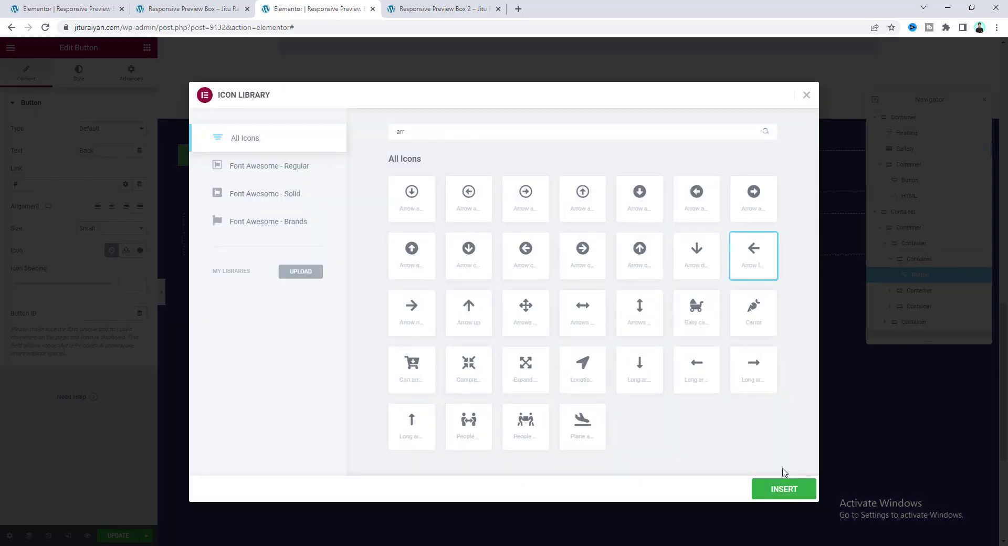
pyautogui.click(784, 489)
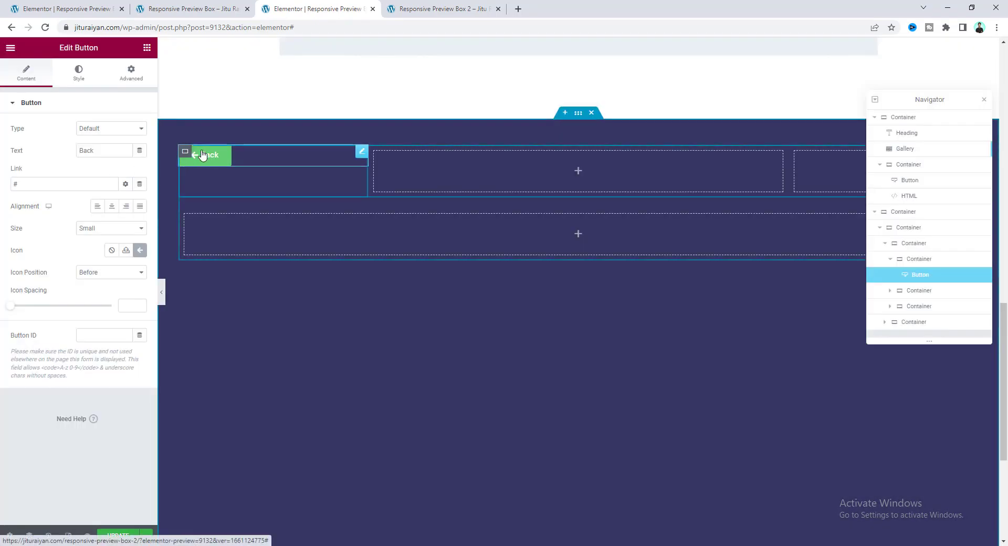
pyautogui.click(130, 309)
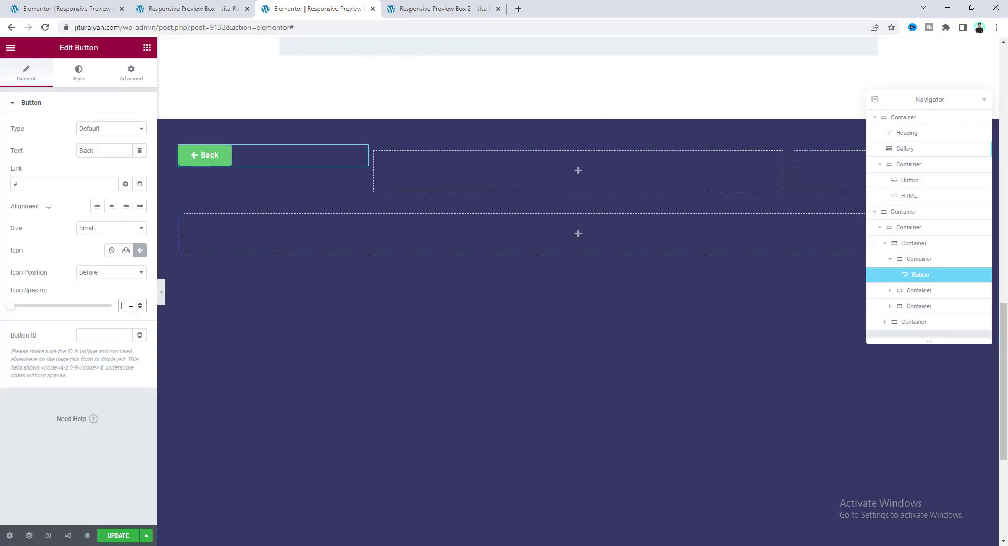
# Make the Back button's background fully transparent by reducing its colour opacity to zero.
pyautogui.click(76, 82)
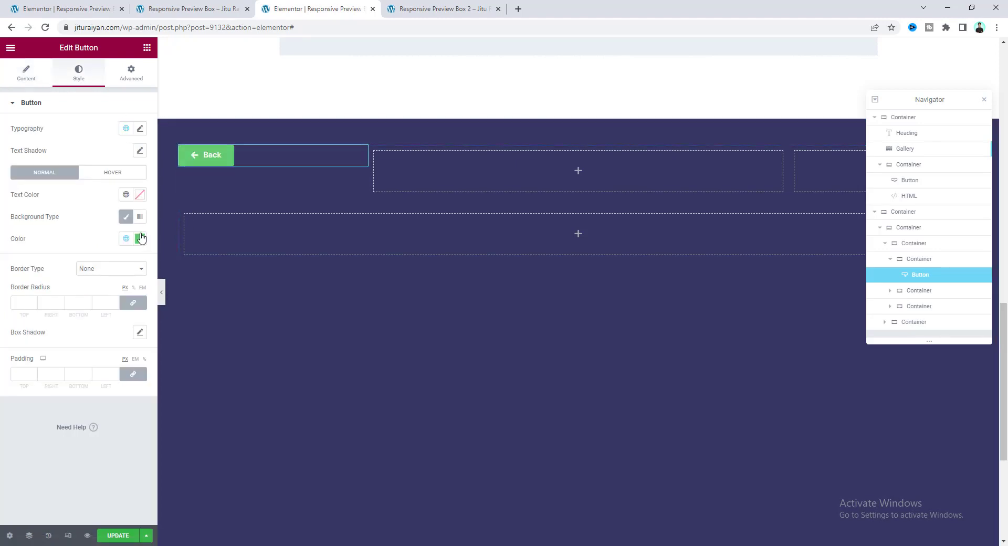
pyautogui.click(140, 239)
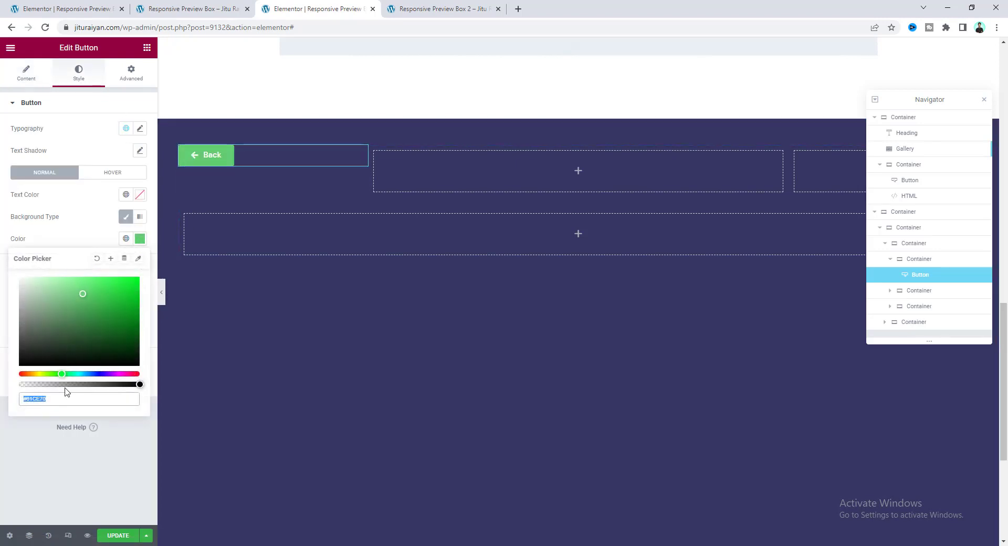
pyautogui.moveTo(67, 385); pyautogui.dragTo(20, 385)
pyautogui.click(88, 221)
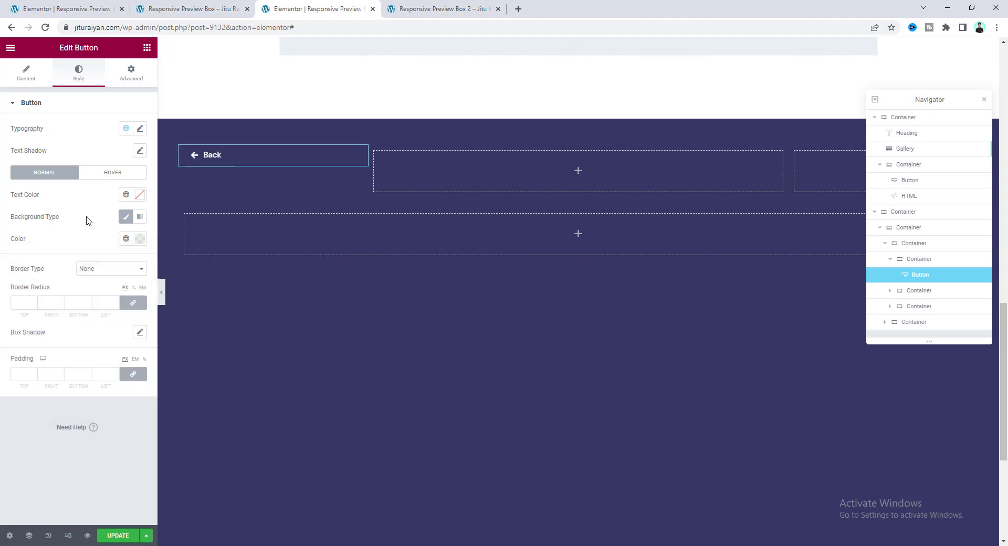
# Set the Back button's typography size to 18 px and its padding to 0 on all sides.
pyautogui.click(140, 130)
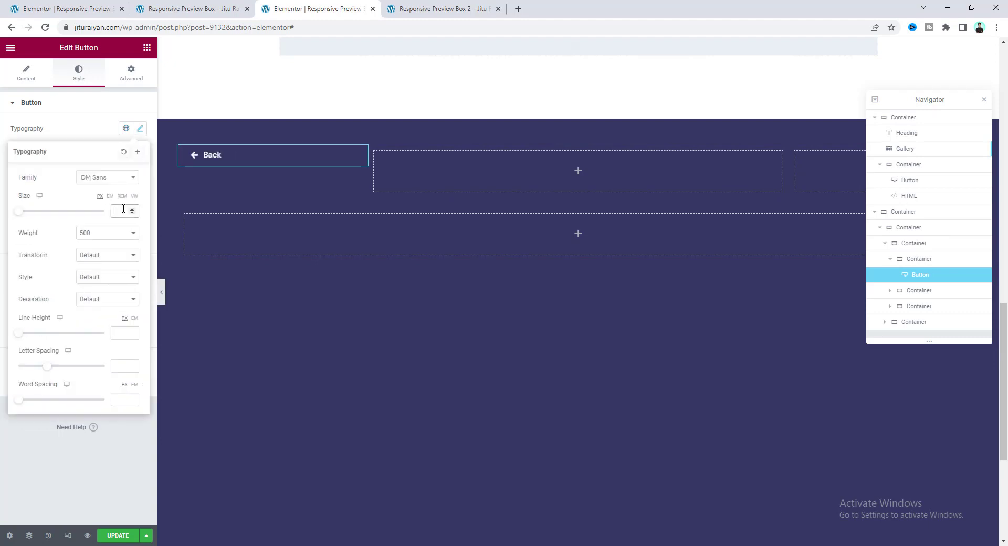
pyautogui.write('18')
pyautogui.press('Tab')
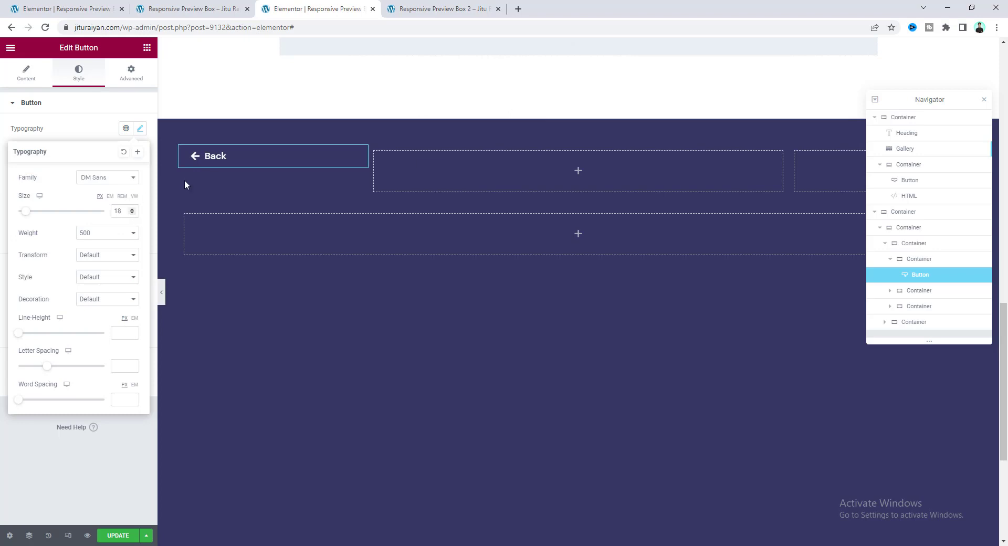
pyautogui.click(74, 135)
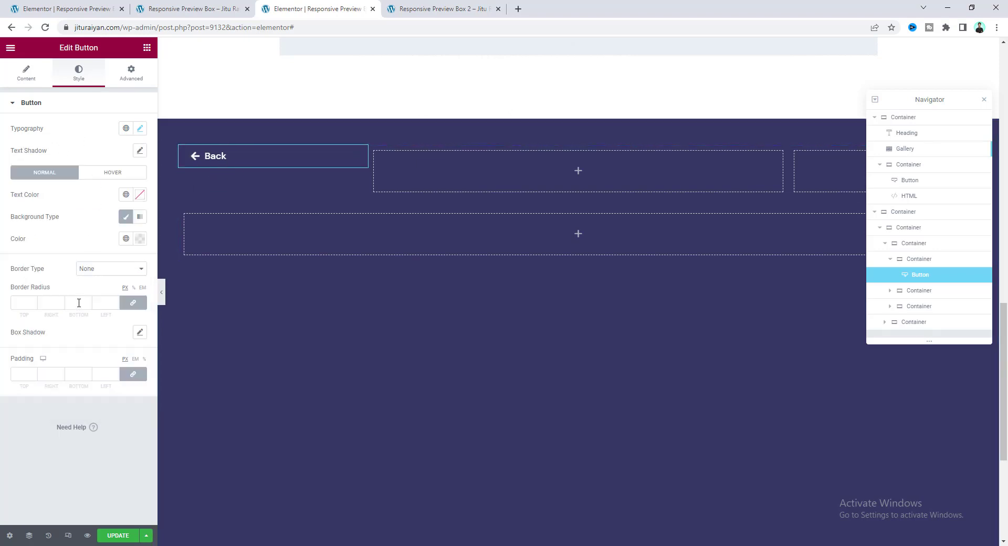
pyautogui.click(84, 372)
pyautogui.write('0')
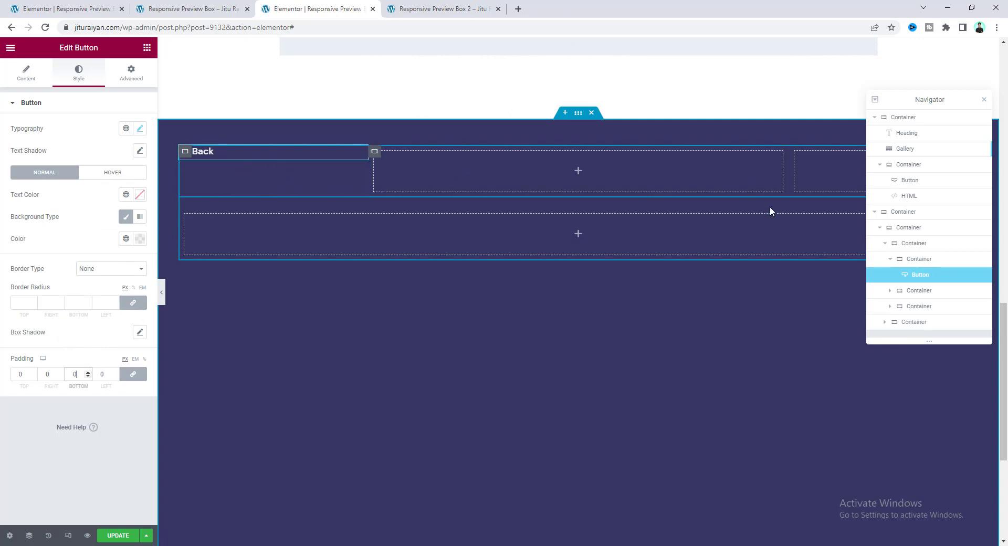
# Centre-align the items of the header row container and set its padding to 50 on the right and left, 0 elsewhere.
pyautogui.click(903, 245)
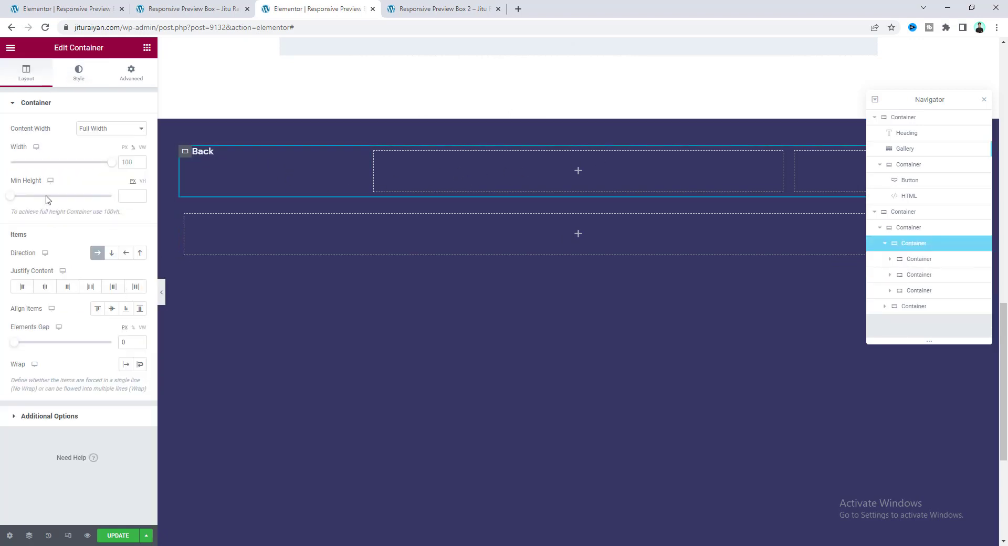
pyautogui.click(112, 309)
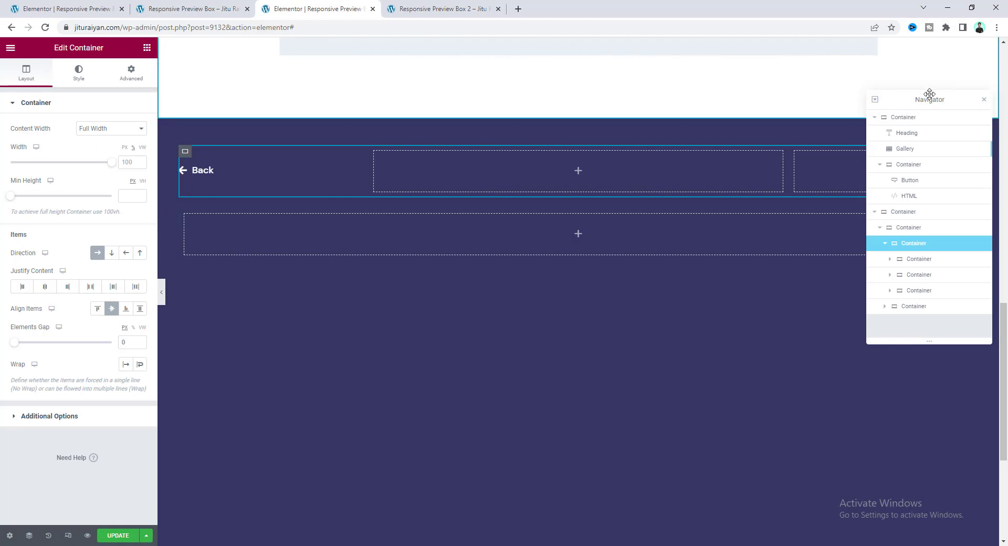
pyautogui.moveTo(929, 93); pyautogui.dragTo(789, 257)
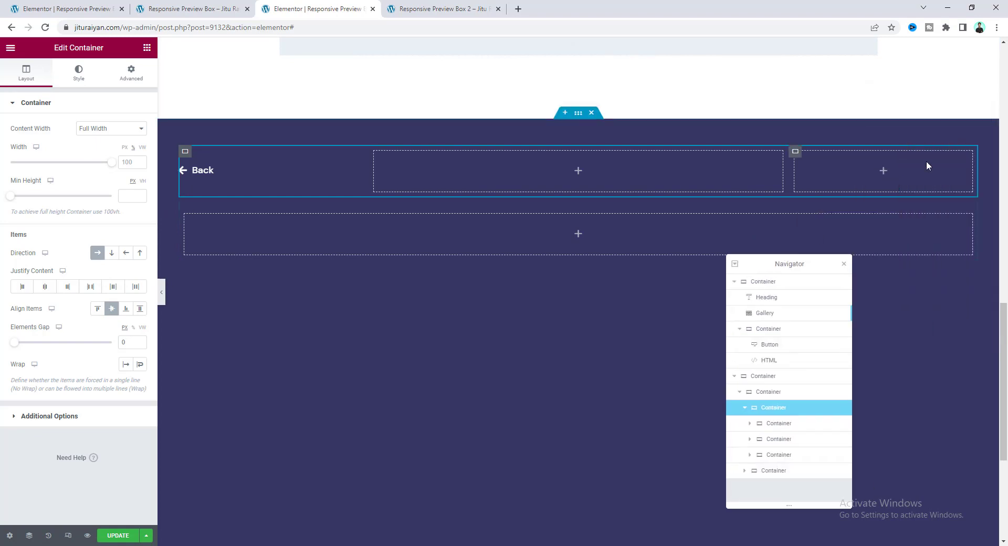
pyautogui.click(131, 73)
pyautogui.write('50')
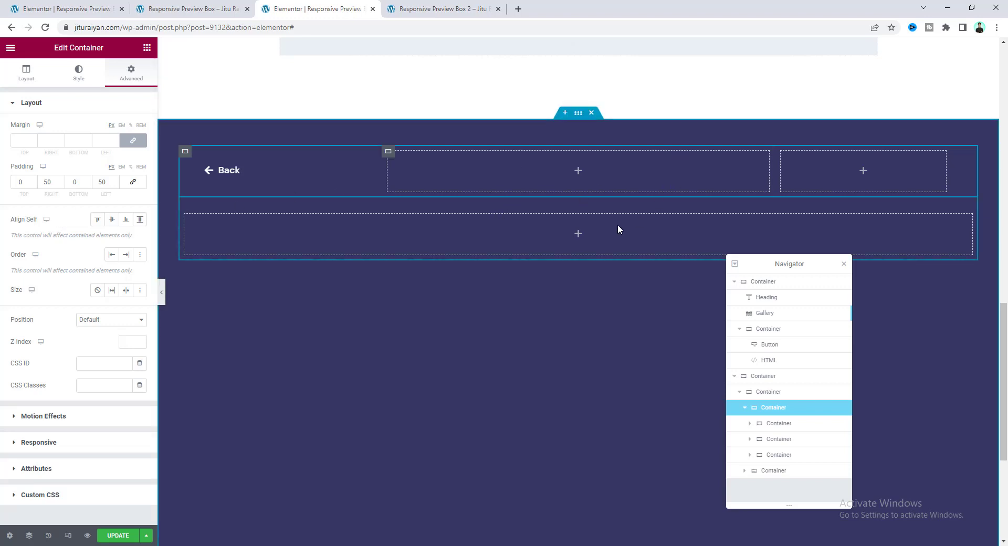
# Give the header row container a classic background in a saturated dark blue.
pyautogui.click(78, 73)
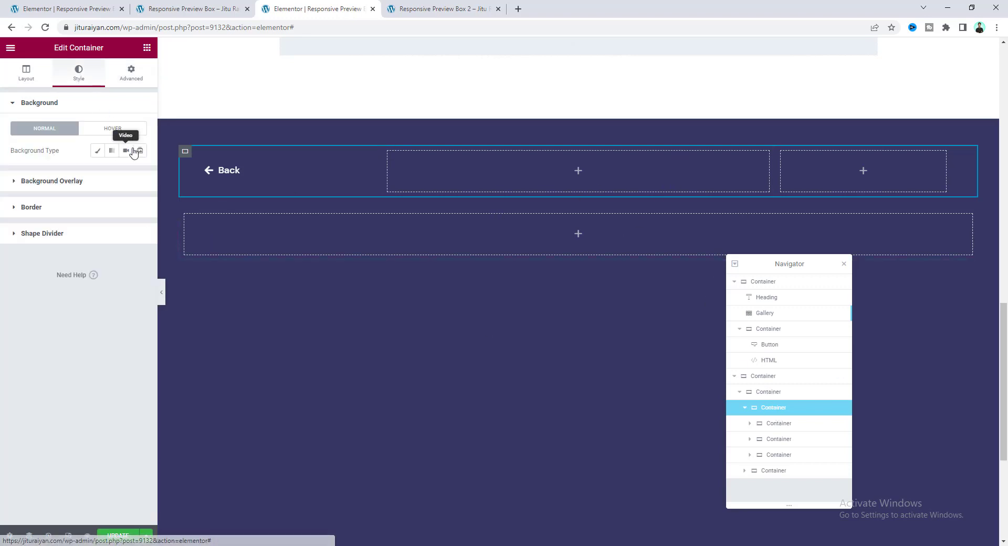
pyautogui.click(97, 150)
pyautogui.click(139, 172)
pyautogui.click(137, 236)
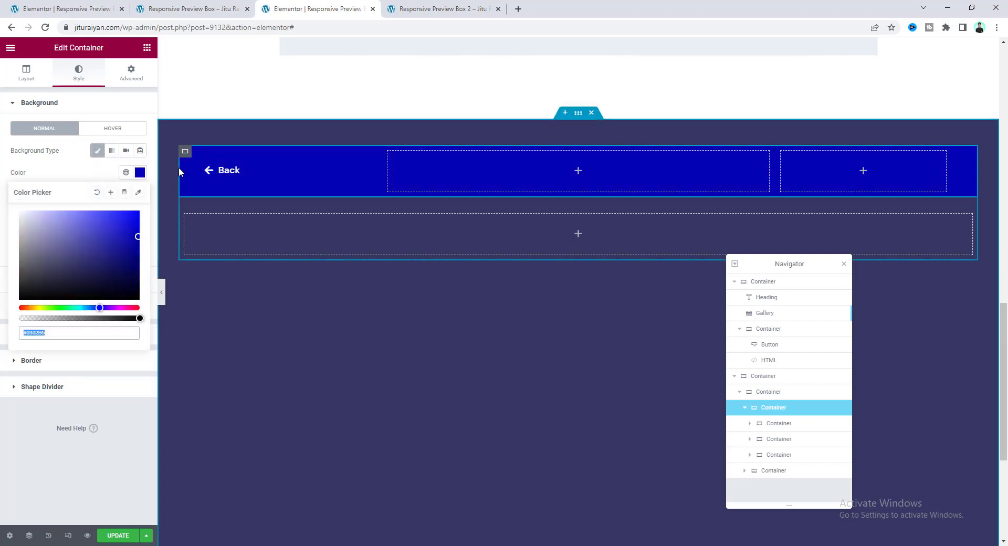
# Round the header row's two upper corners with a border radius of 25, 25, 0, 0 and view the result without the editing panel.
pyautogui.click(96, 365)
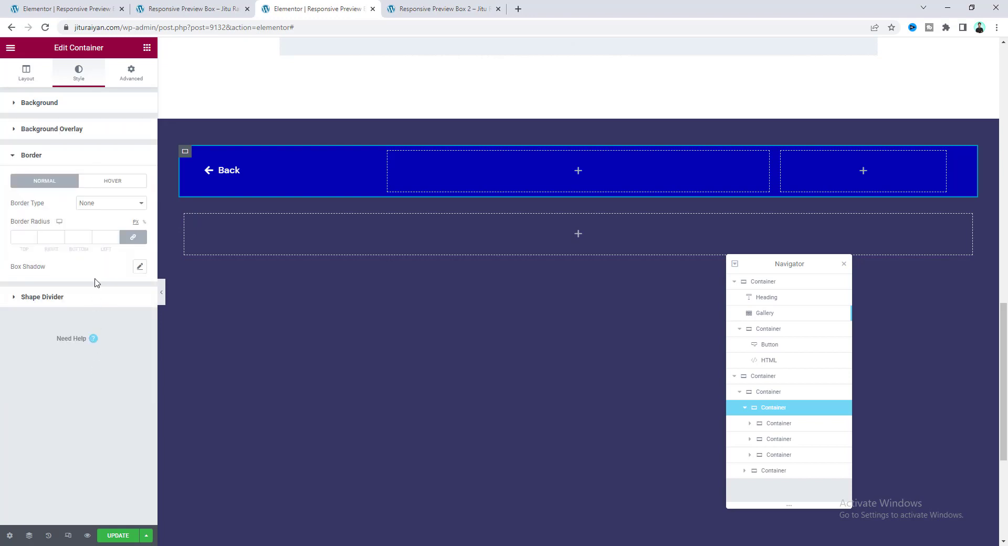
pyautogui.click(132, 236)
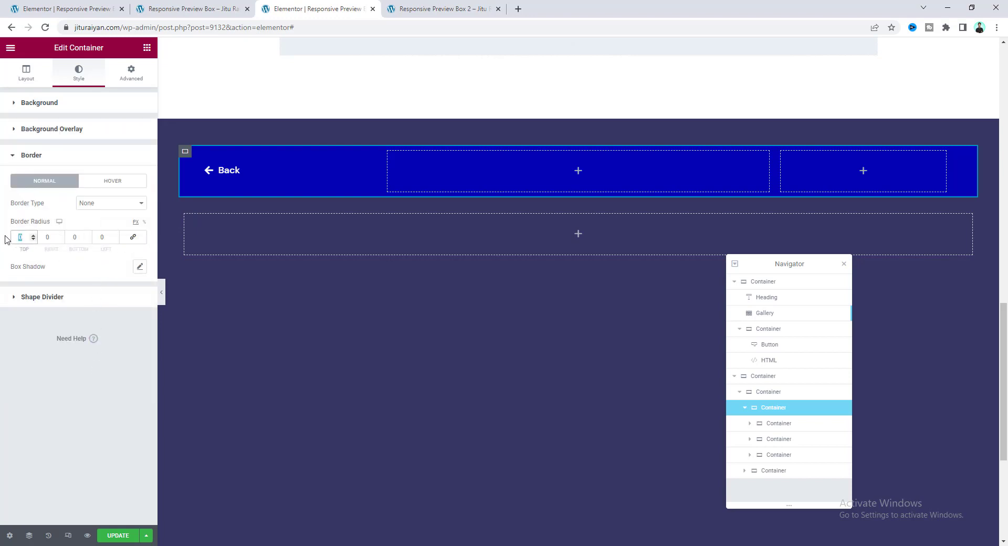
pyautogui.click(161, 292)
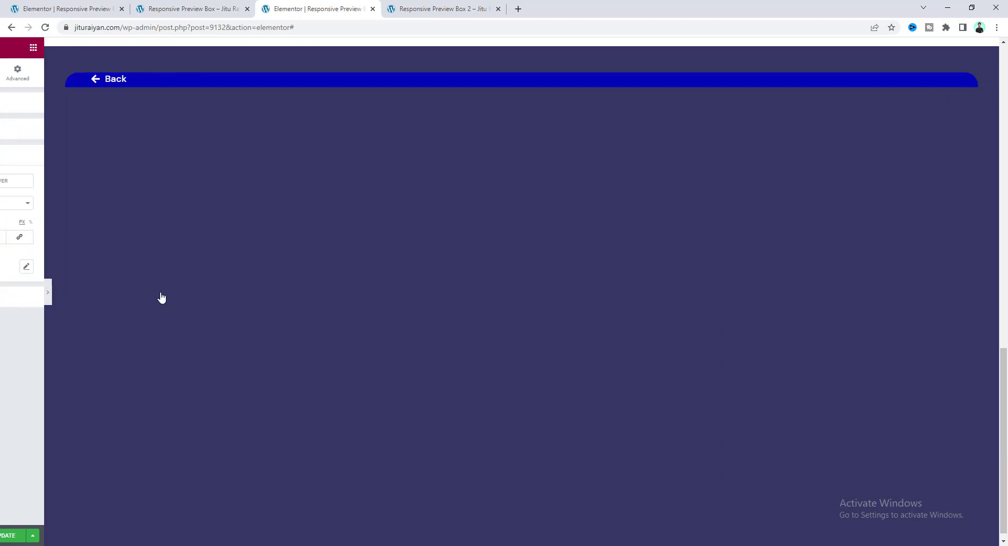
pyautogui.click(2, 297)
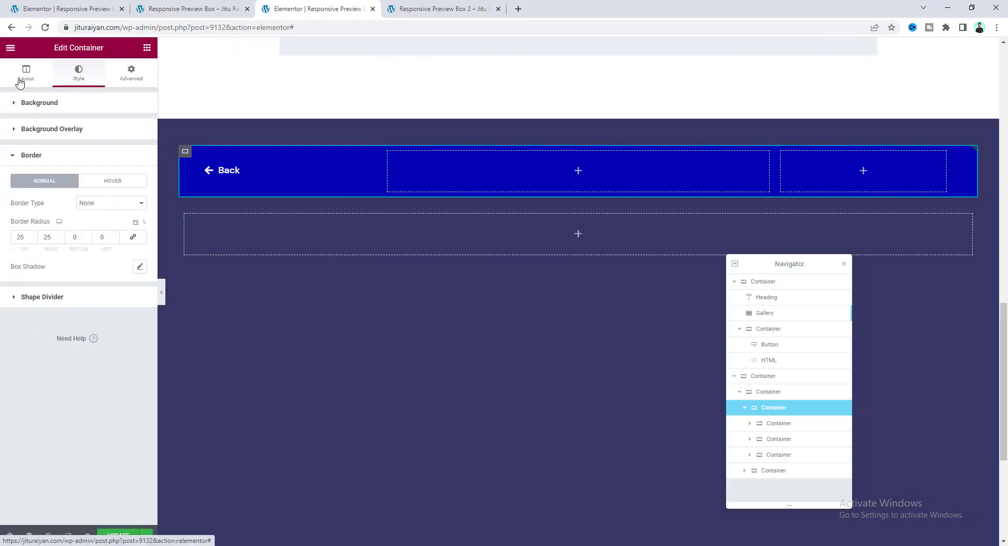
# Set the header row's minimum height to 85 px with centred content justification, and check the reference preview page.
pyautogui.click(25, 73)
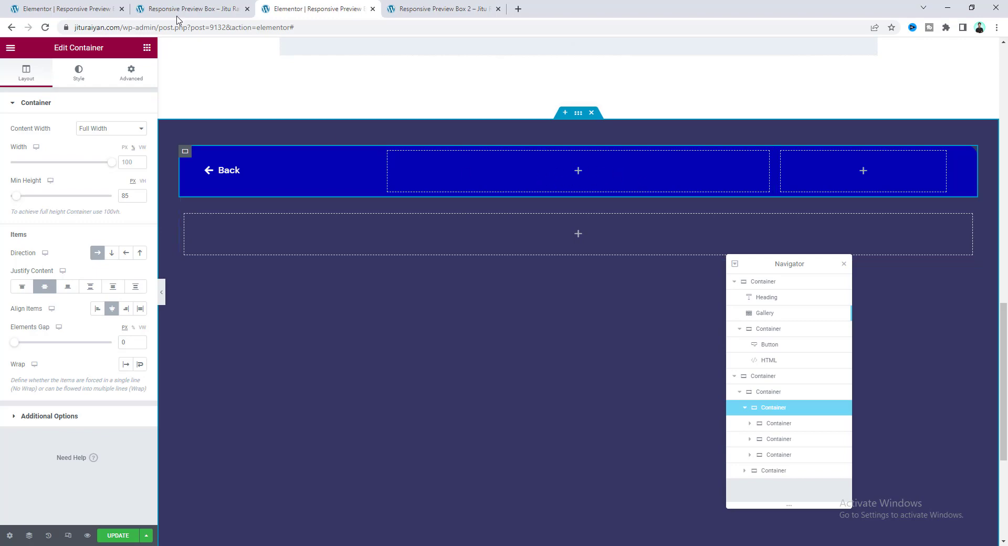
pyautogui.hotkey('ctrl', 'shift', 'Tab')
pyautogui.click(310, 11)
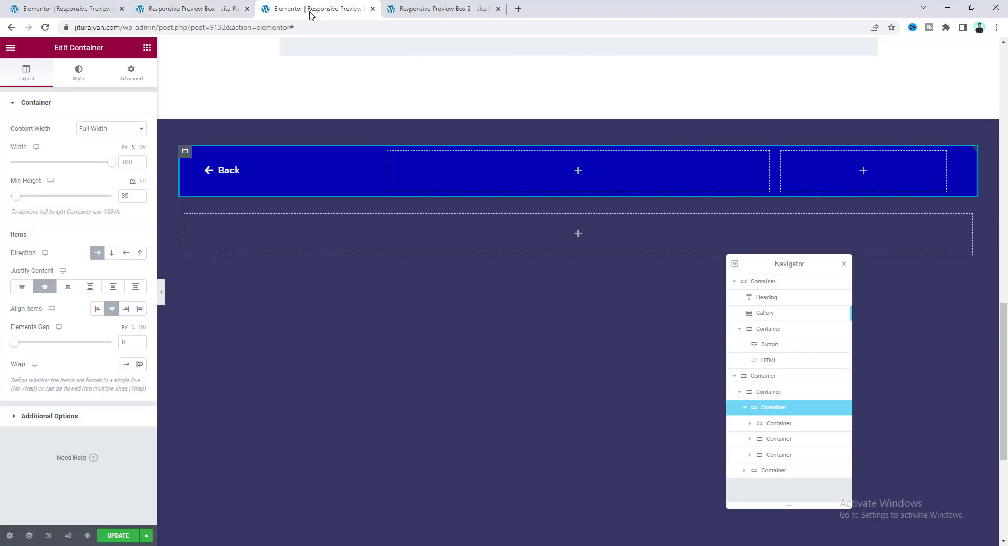
# Add a Button widget to the middle header container and clear its text.
pyautogui.click(147, 47)
pyautogui.moveTo(116, 274); pyautogui.dragTo(577, 171)
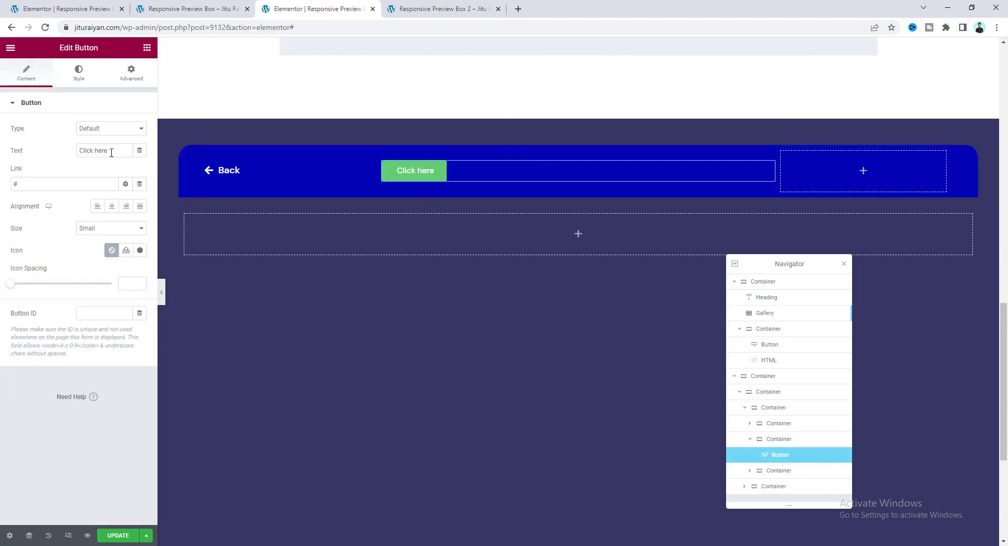
pyautogui.press('BackSpace')
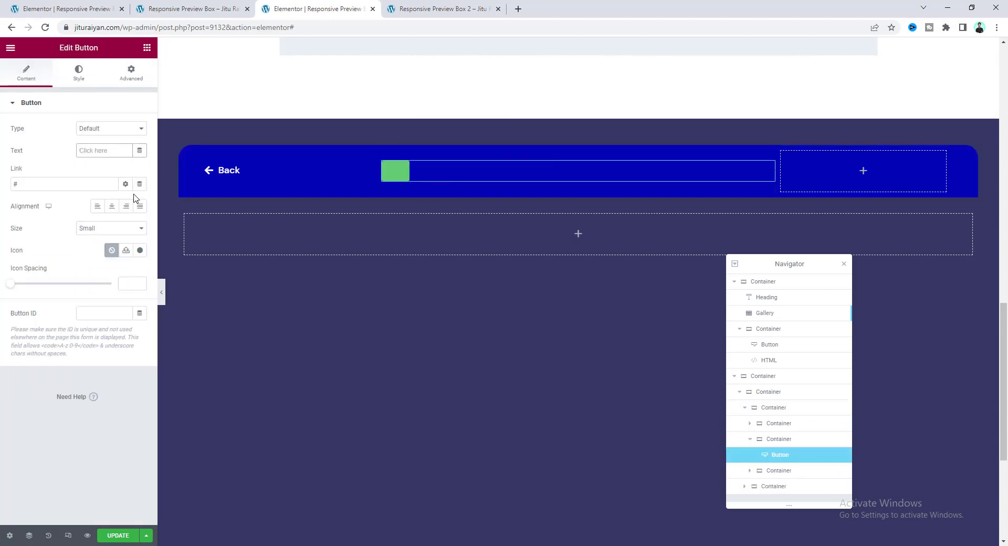
# Give the new textless button a desktop monitor icon from the icon library and set its icon spacing to 0.
pyautogui.click(140, 250)
pyautogui.write('desk')
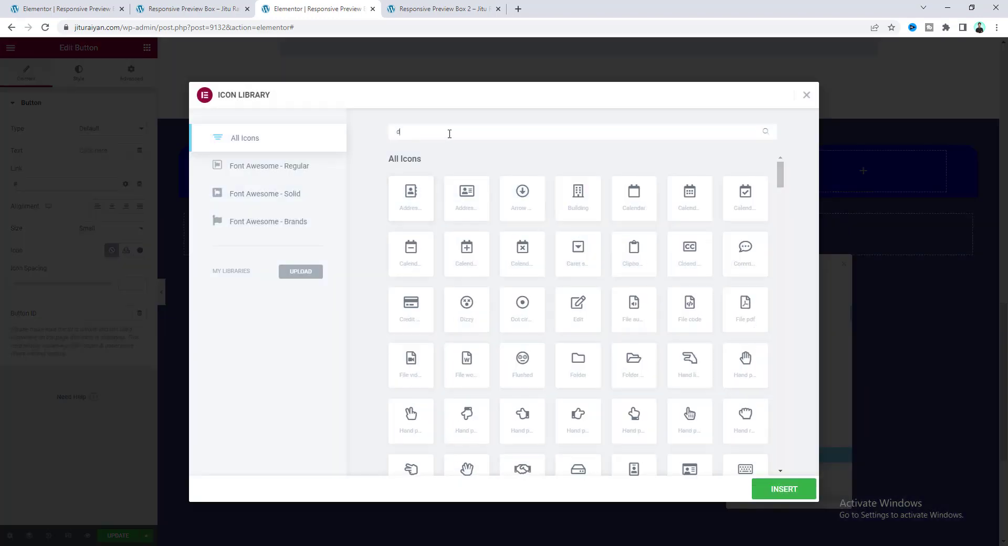
pyautogui.click(468, 198)
pyautogui.click(784, 489)
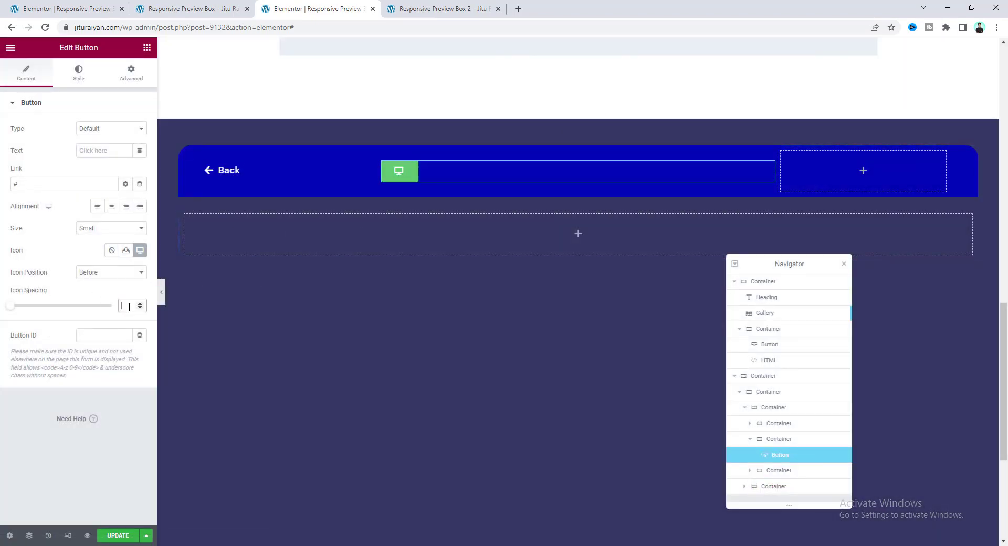
pyautogui.write('0')
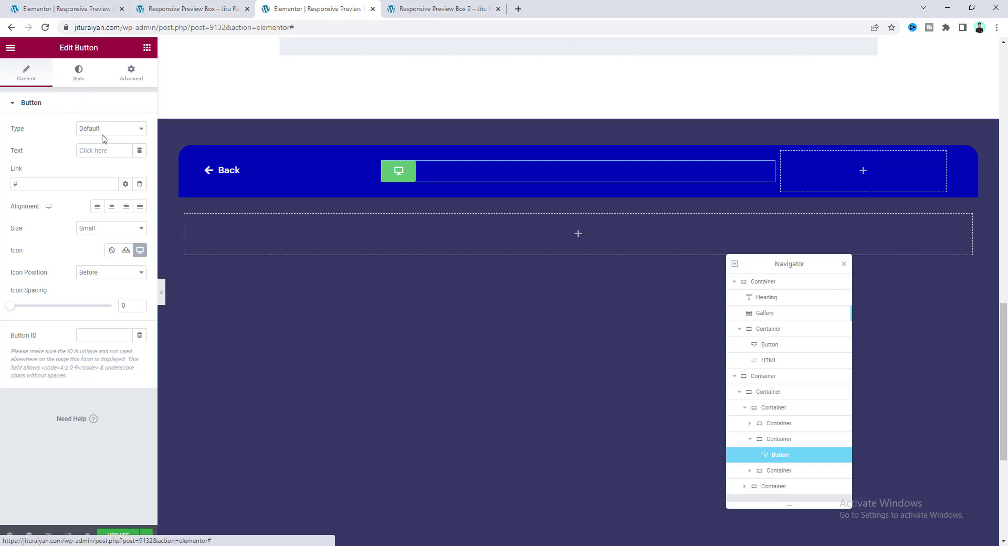
# Set the desktop icon button's background colour to the semi-transparent white #FFFFFF1A.
pyautogui.click(77, 78)
pyautogui.click(141, 239)
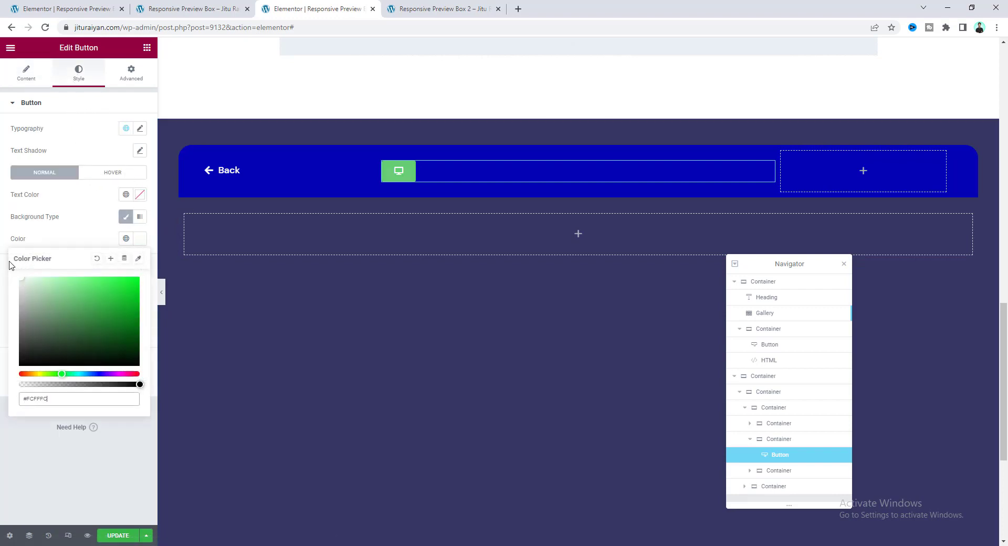
pyautogui.write('#FFFFFF1A')
pyautogui.click(87, 244)
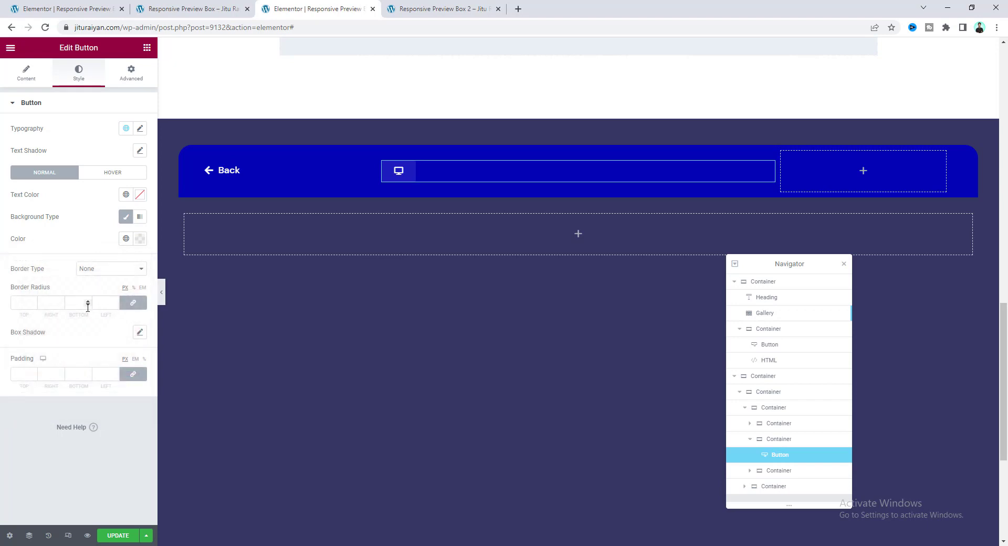
# Set the desktop icon button's border radius to 5, padding to 13 on all sides and typography size to 23 px.
pyautogui.click(101, 375)
pyautogui.write('13')
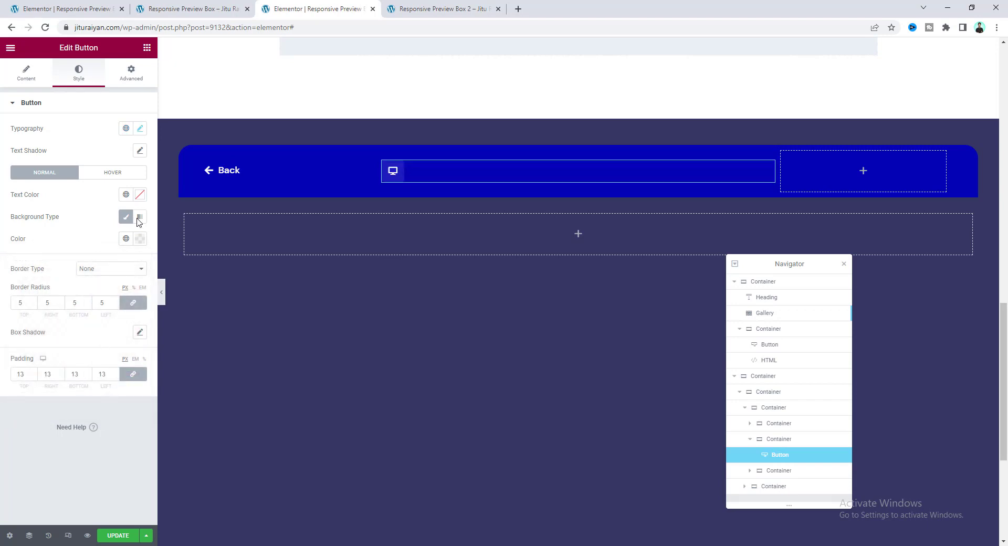
pyautogui.click(140, 129)
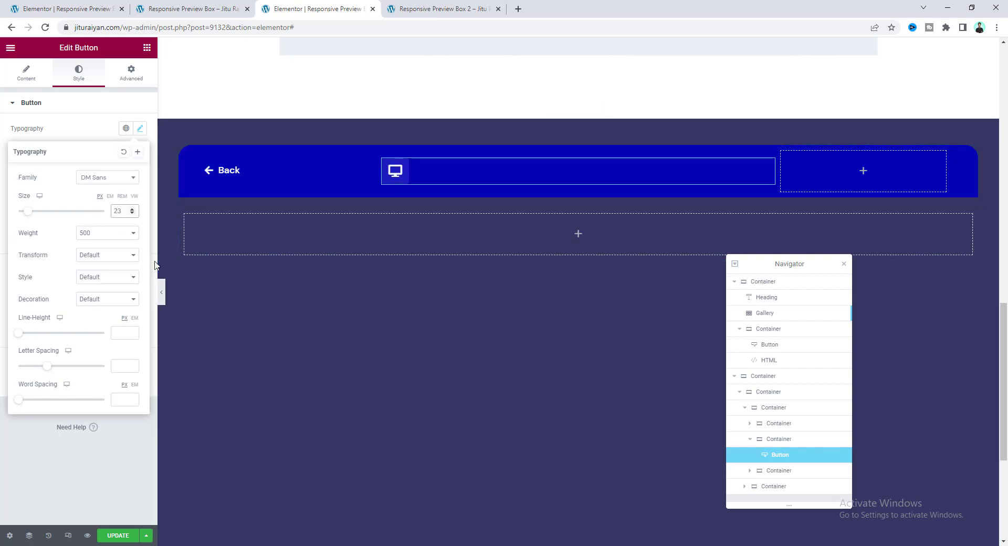
# Duplicate the desktop icon button twice so the middle header container holds three buttons.
pyautogui.rightClick(402, 175)
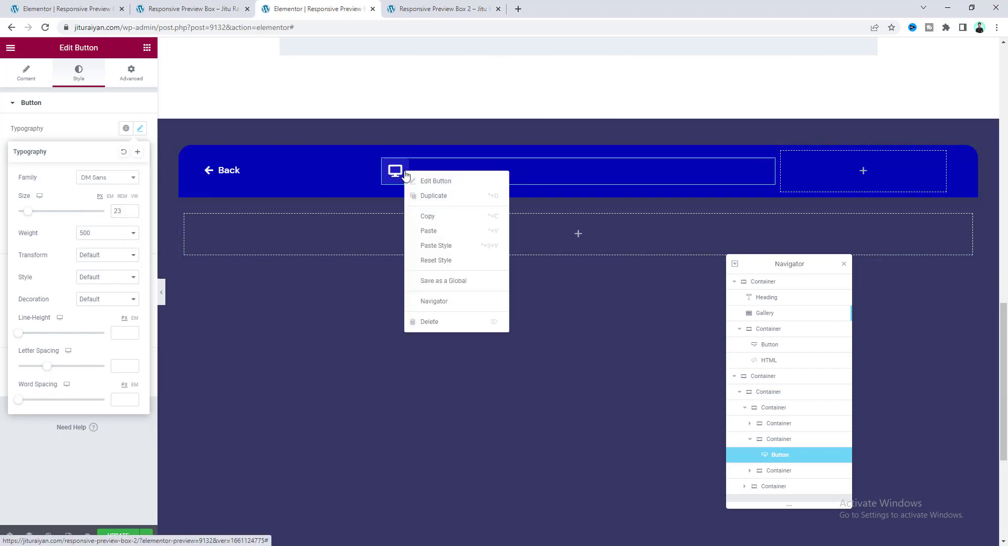
pyautogui.click(440, 206)
pyautogui.rightClick(413, 194)
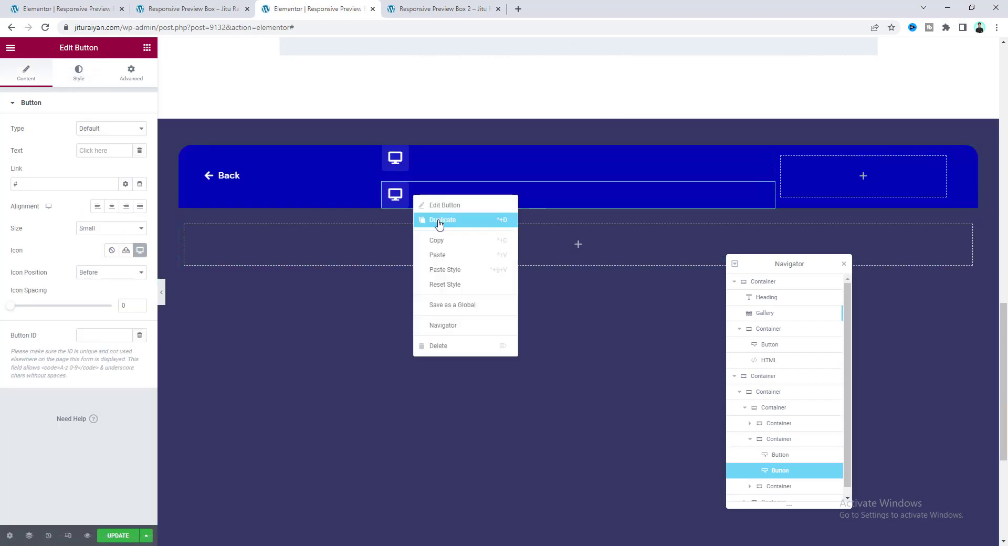
pyautogui.click(438, 219)
# Change the second device button's icon to the tablet icon, searching the icon library for "tab".
pyautogui.click(412, 193)
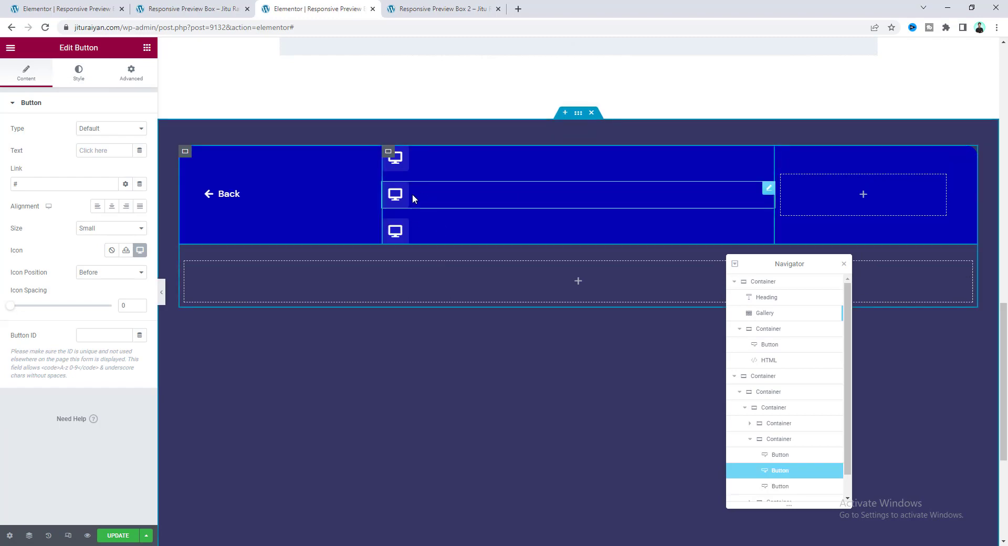
pyautogui.click(140, 249)
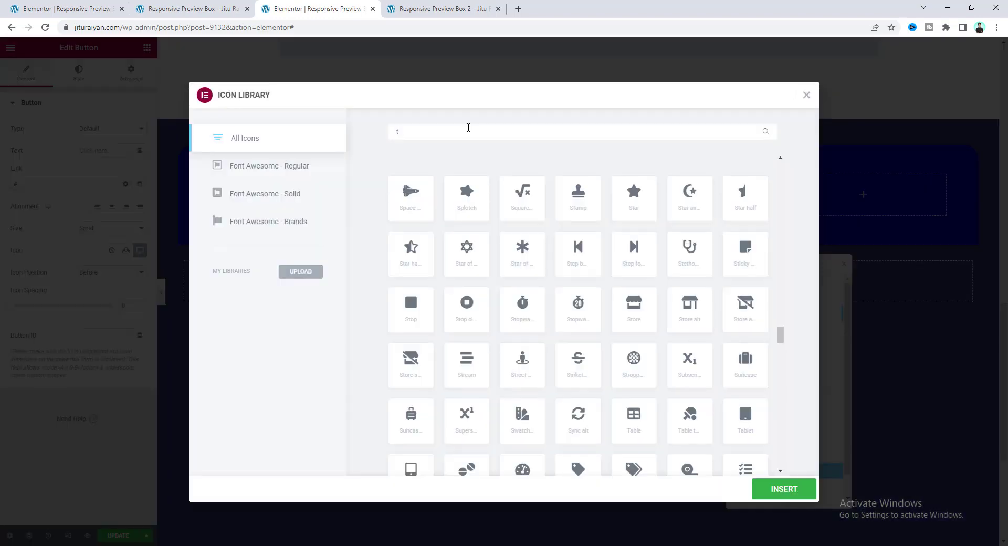
pyautogui.click(467, 129)
pyautogui.write('tab')
pyautogui.click(624, 199)
pyautogui.click(790, 488)
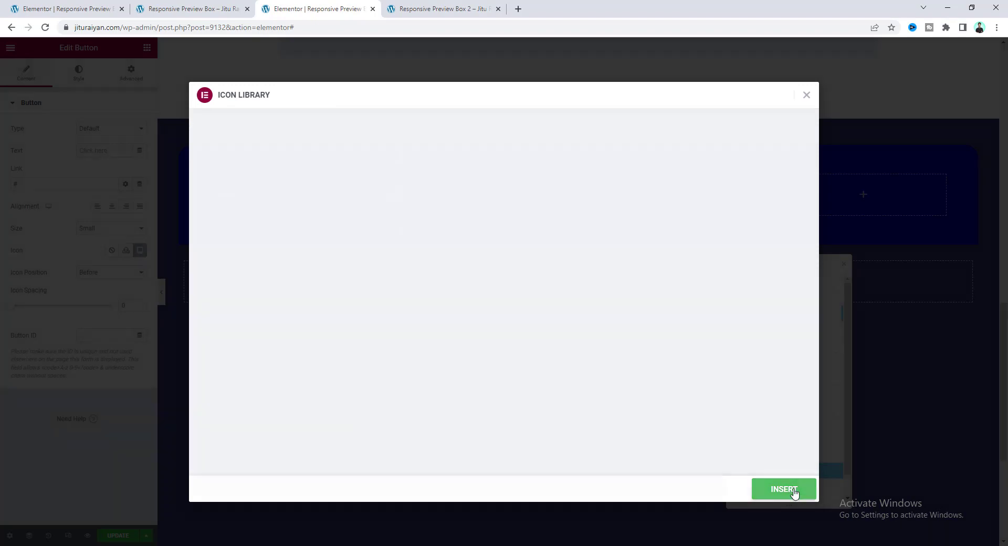
# Change the third device button's icon to the mobile phone icon from the icon library.
pyautogui.click(398, 230)
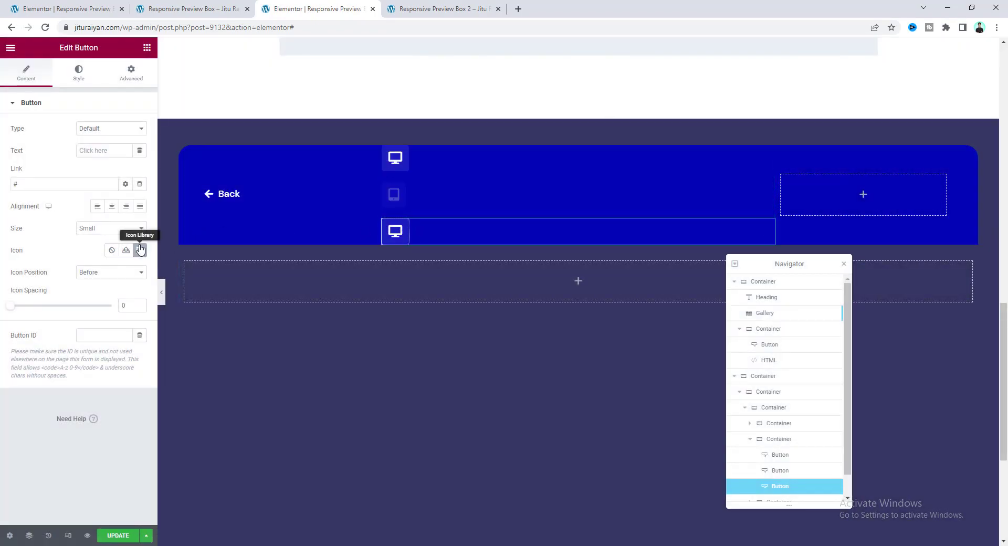
pyautogui.click(140, 250)
pyautogui.click(411, 256)
pyautogui.click(783, 488)
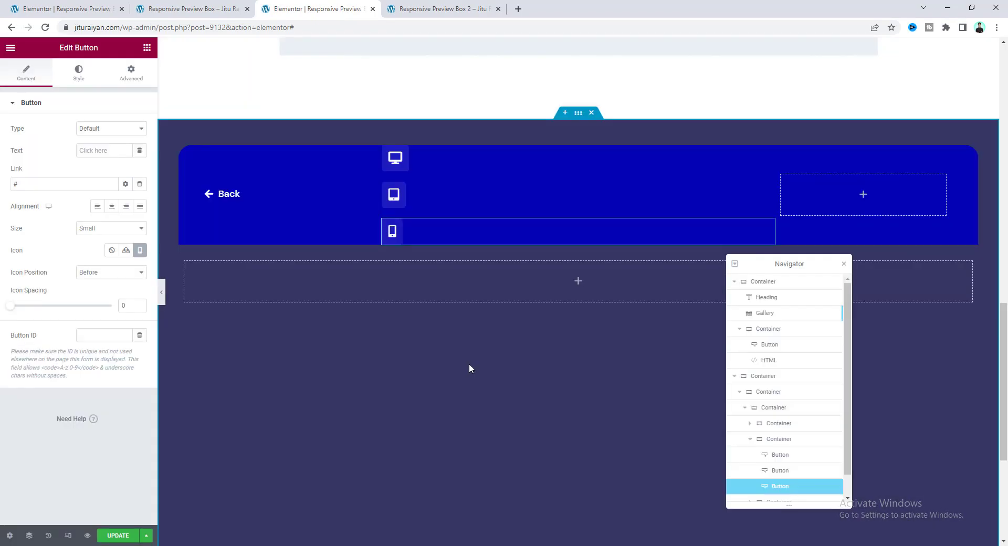
# Set the left and right padding to 15 for the tablet button and 18 for the mobile button.
pyautogui.click(408, 190)
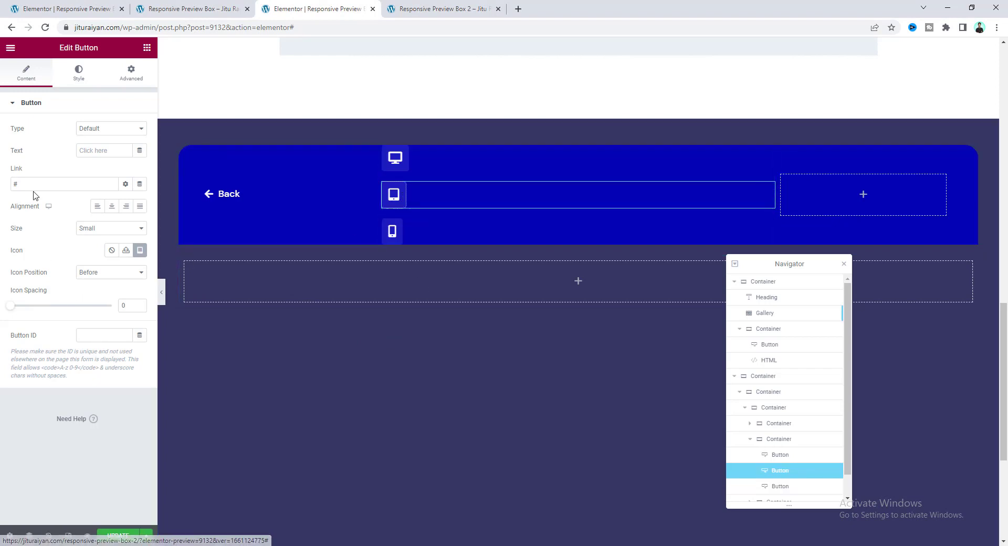
pyautogui.click(78, 73)
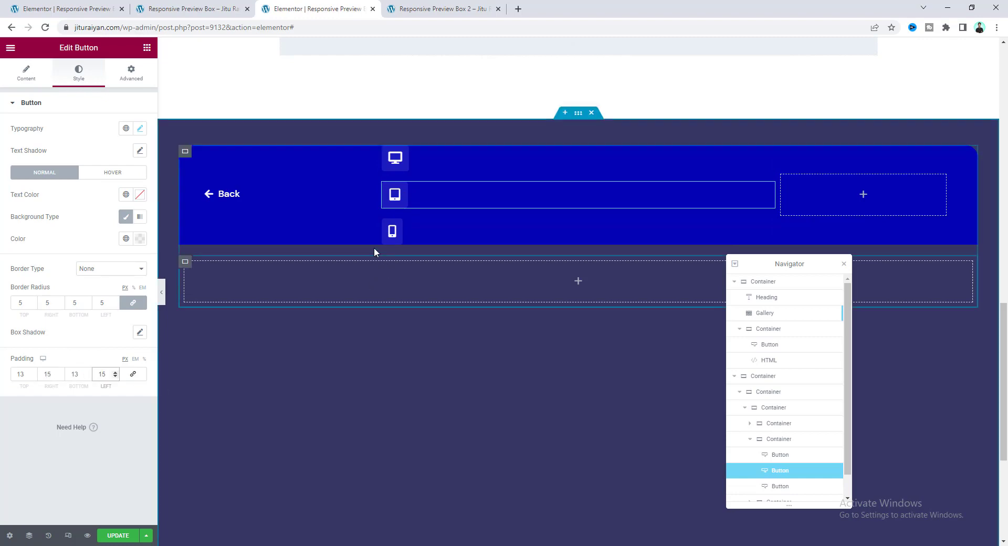
pyautogui.click(409, 226)
pyautogui.press('Tab')
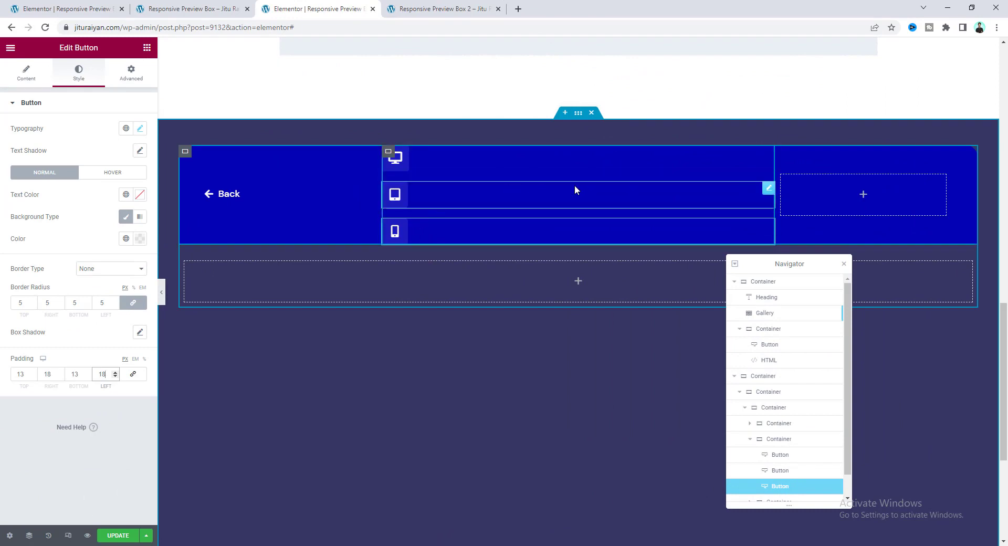
# Arrange the device buttons' container as a centred row with an elements gap of 12.
pyautogui.click(388, 153)
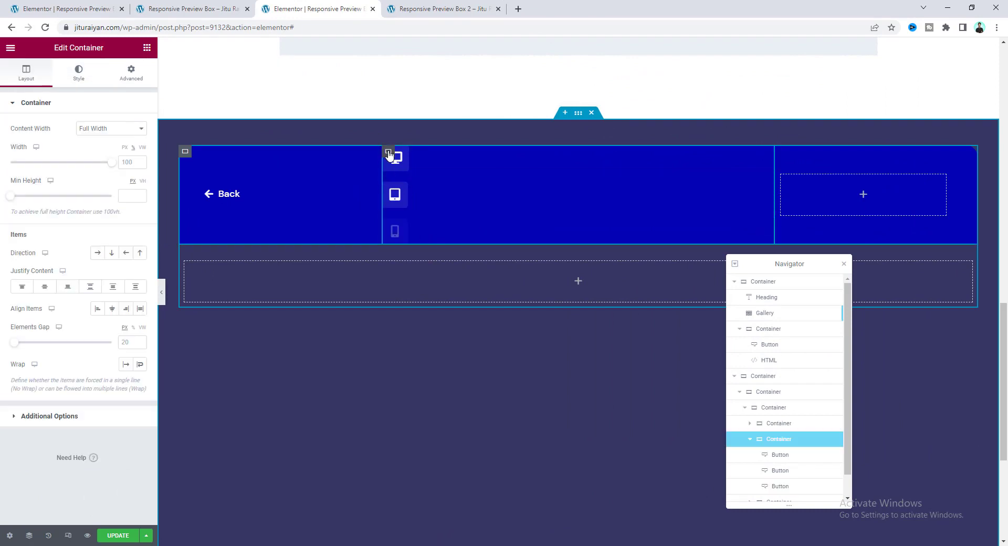
pyautogui.click(99, 254)
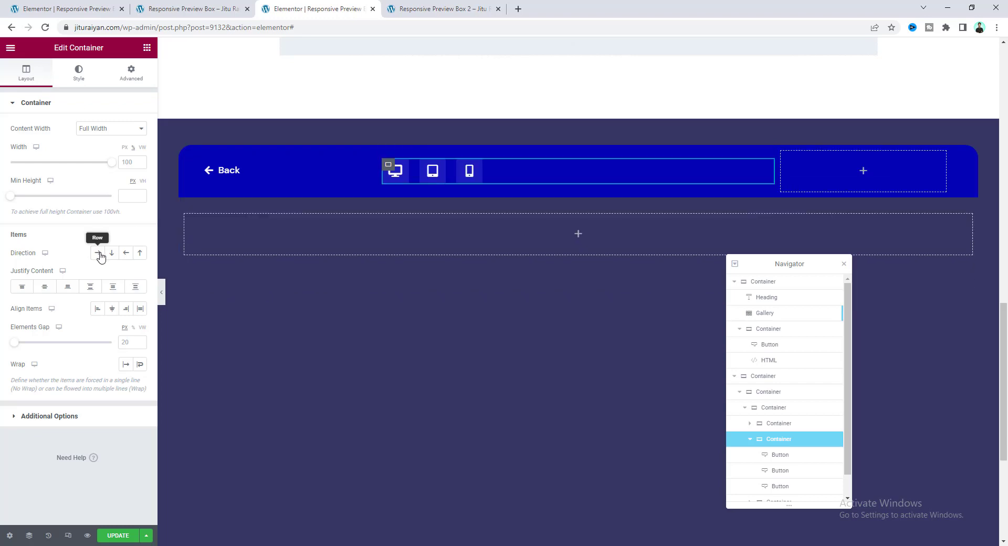
pyautogui.click(45, 286)
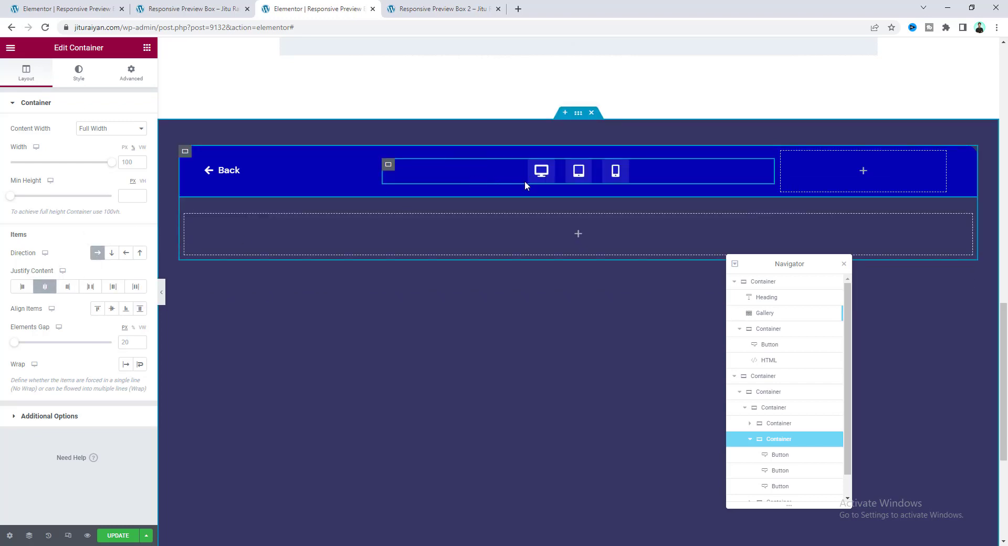
pyautogui.click(129, 342)
pyautogui.write('12')
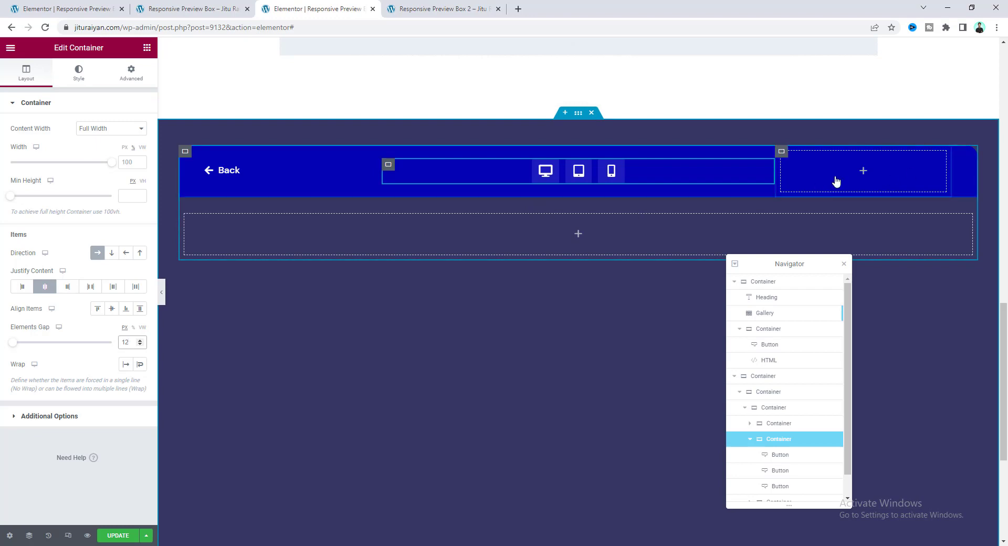
# Add a Button widget to the empty last header container with the text VISIT SITE.
pyautogui.click(147, 47)
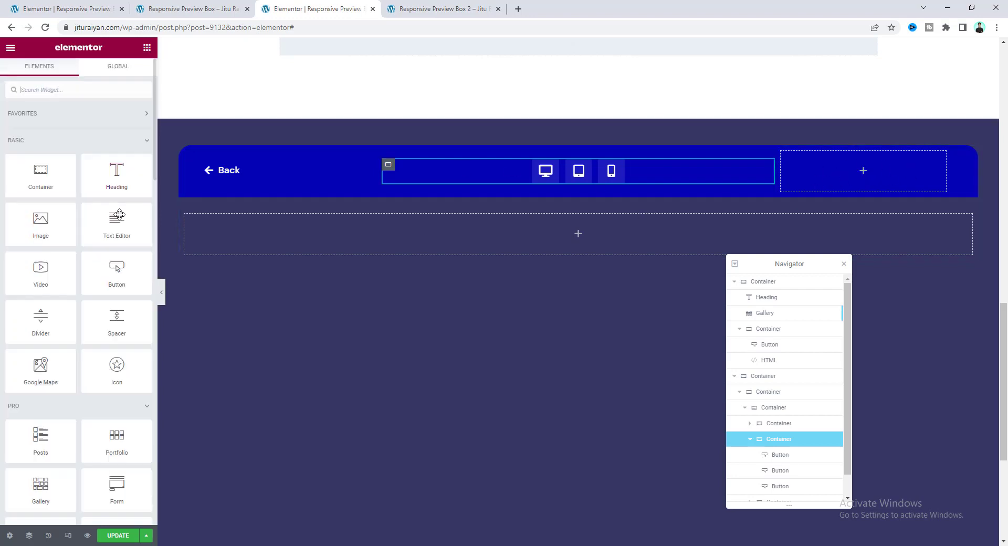
pyautogui.moveTo(117, 273); pyautogui.dragTo(861, 180)
pyautogui.write('VISIT SITE')
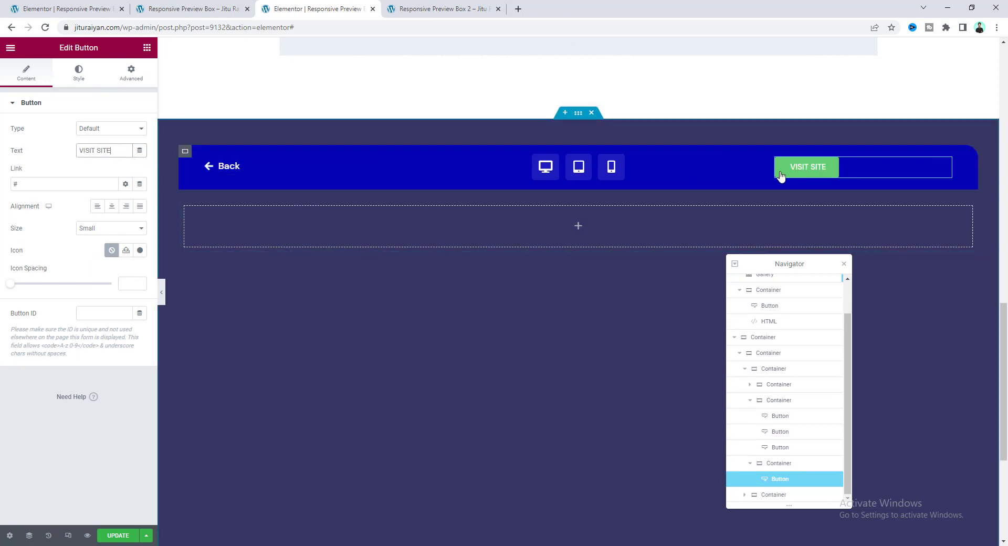
# Make the VISIT SITE button's link open in a new window and align the button right.
pyautogui.click(125, 184)
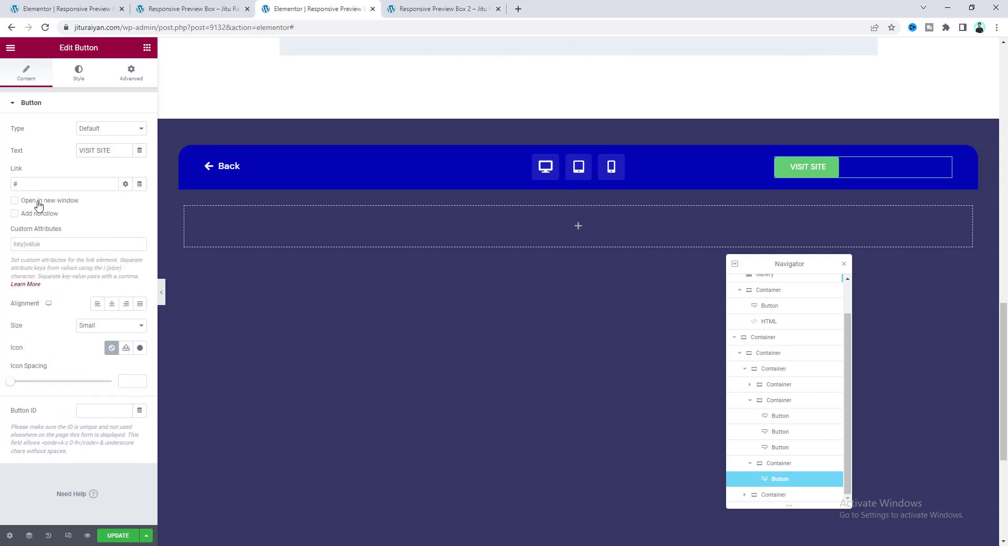
pyautogui.click(125, 184)
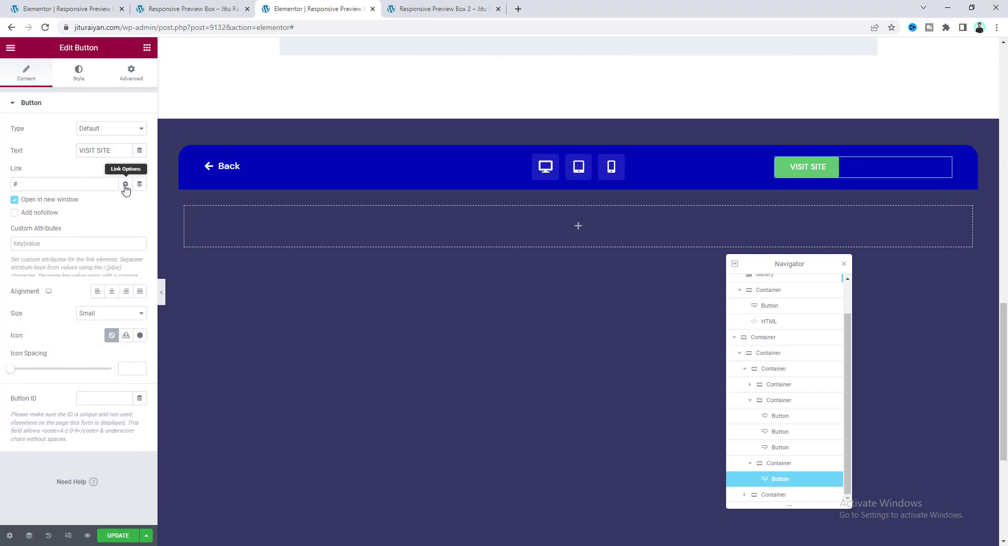
pyautogui.click(126, 207)
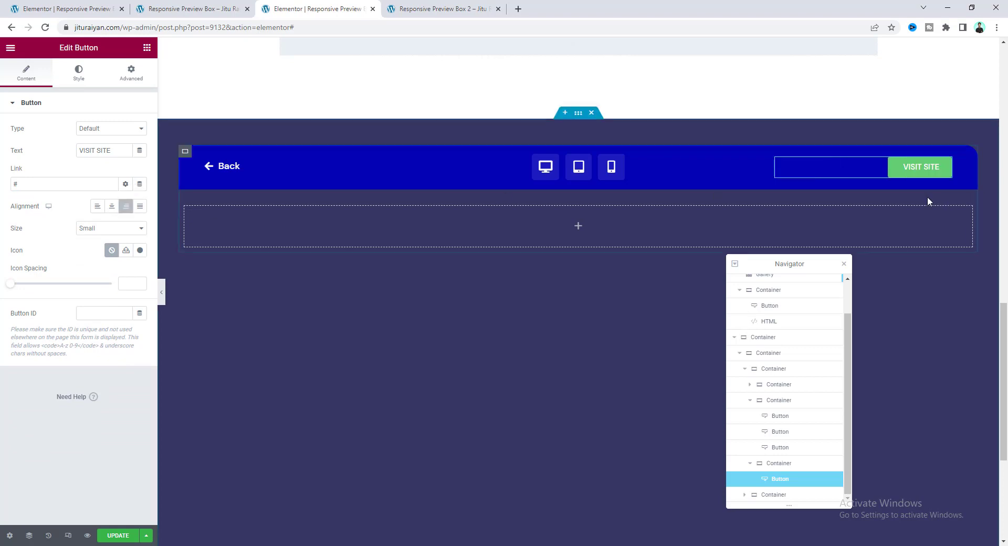
# Set the VISIT SITE button's classic background colour to pink.
pyautogui.click(75, 77)
pyautogui.click(125, 216)
pyautogui.click(140, 238)
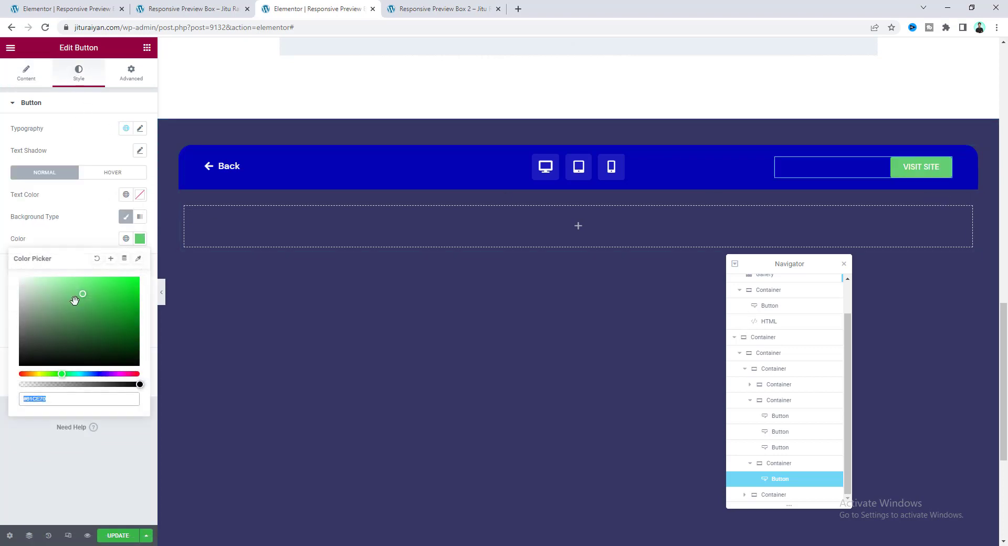
pyautogui.click(85, 239)
# Set the VISIT SITE button's padding to 17 top and bottom and 25 left and right, with a border radius of 25.
pyautogui.click(133, 374)
pyautogui.click(11, 375)
pyautogui.write('17')
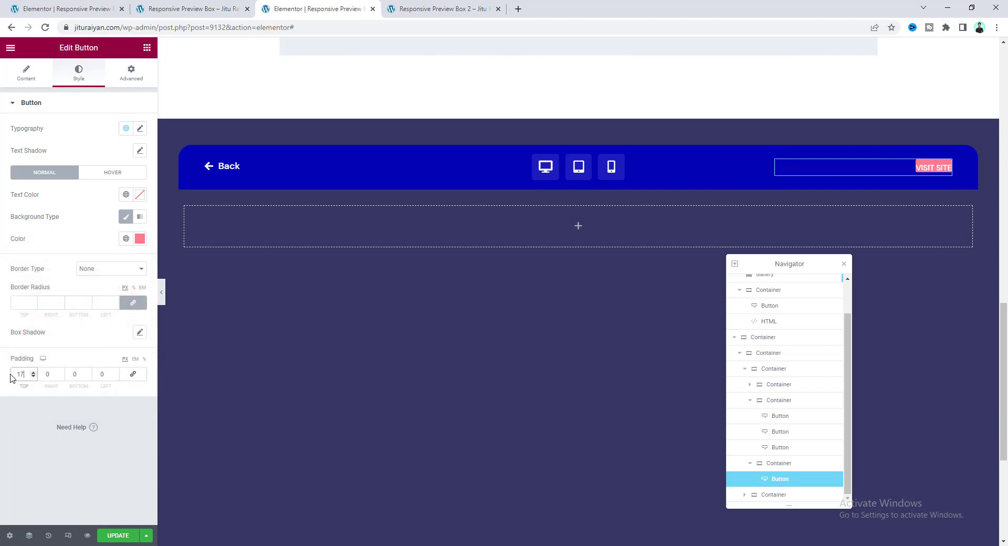
pyautogui.press('Tab')
pyautogui.write('25')
pyautogui.press('Tab')
pyautogui.write('17')
pyautogui.press('Tab')
pyautogui.write('25')
pyautogui.hotkey('ctrl', 'shift', 'z')
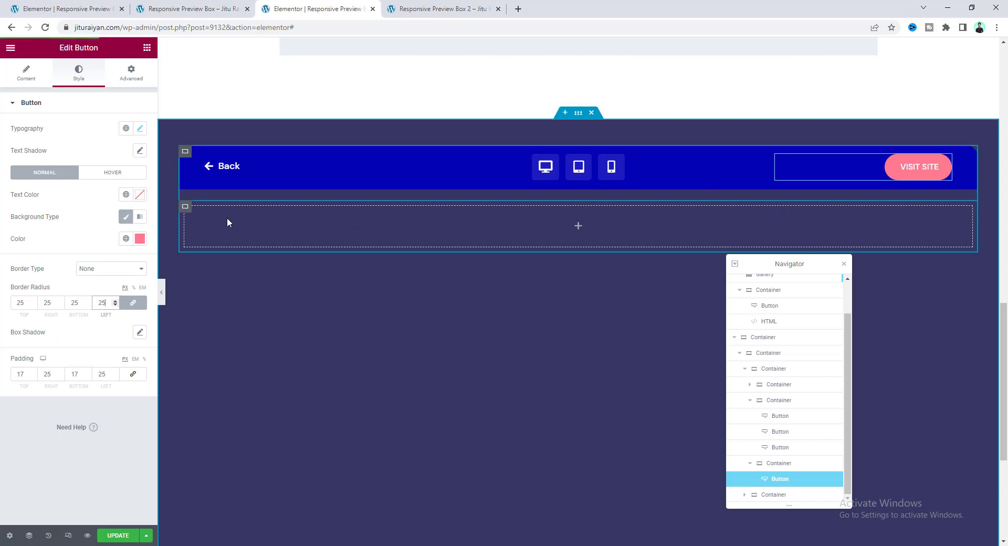
# Give the empty content container below the header a classic white #FFFFFF background.
pyautogui.click(185, 207)
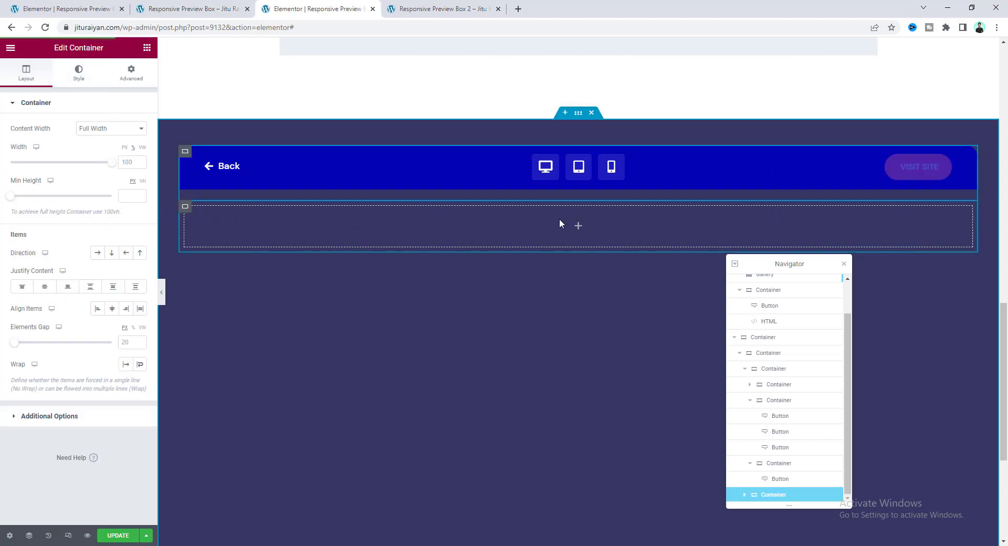
pyautogui.click(87, 79)
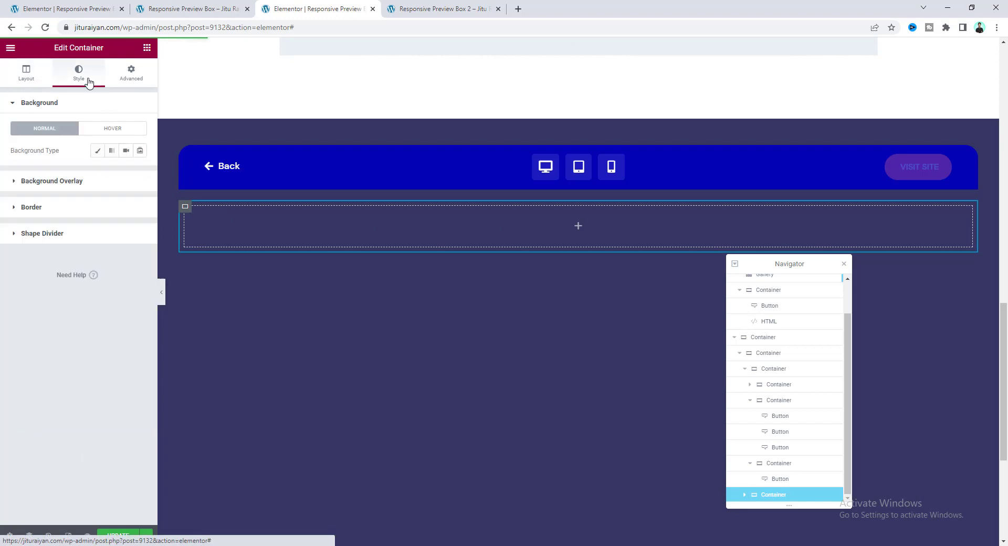
pyautogui.click(98, 150)
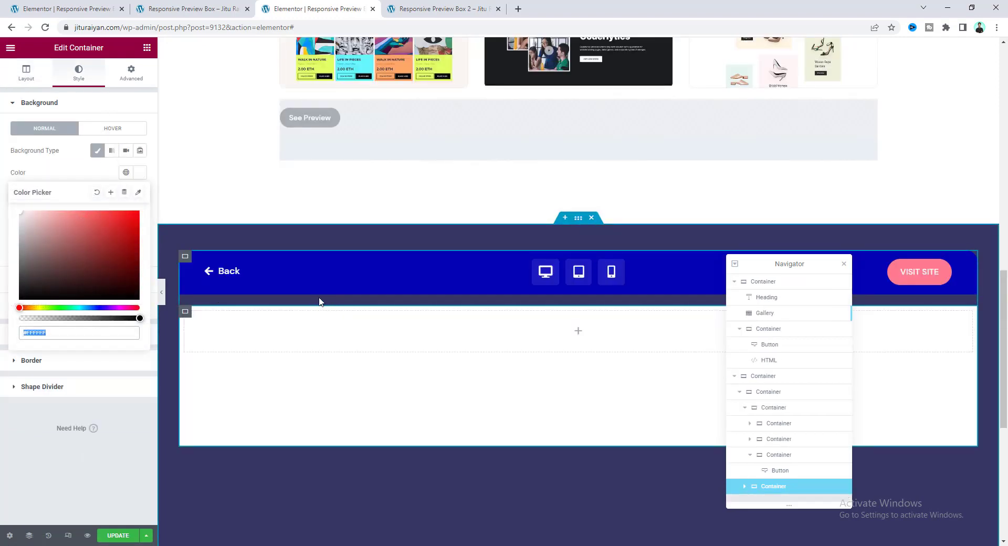
# Set the elements gap to 0 on the container that wraps the header and the white content area.
pyautogui.click(765, 394)
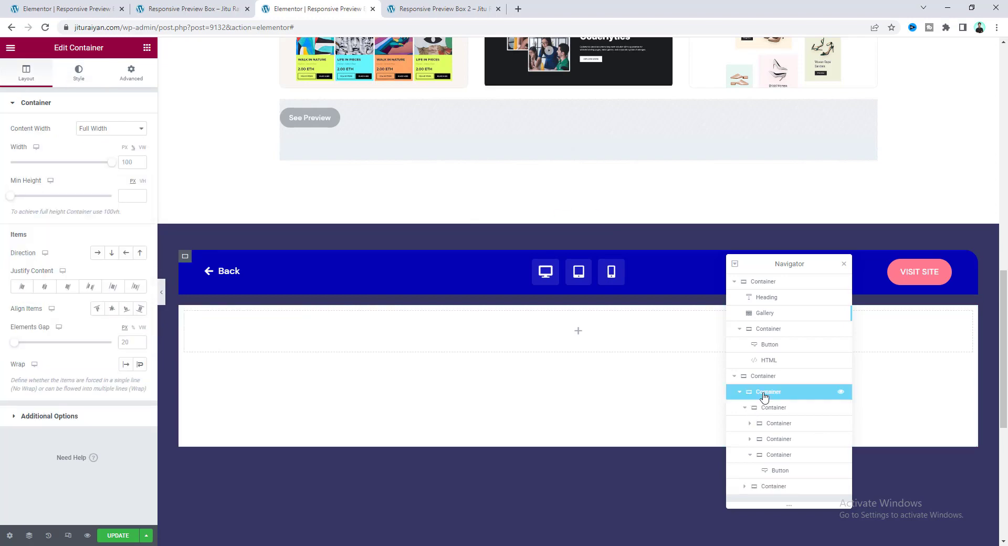
pyautogui.click(125, 343)
pyautogui.write('0')
pyautogui.scroll(1, 347, 415)
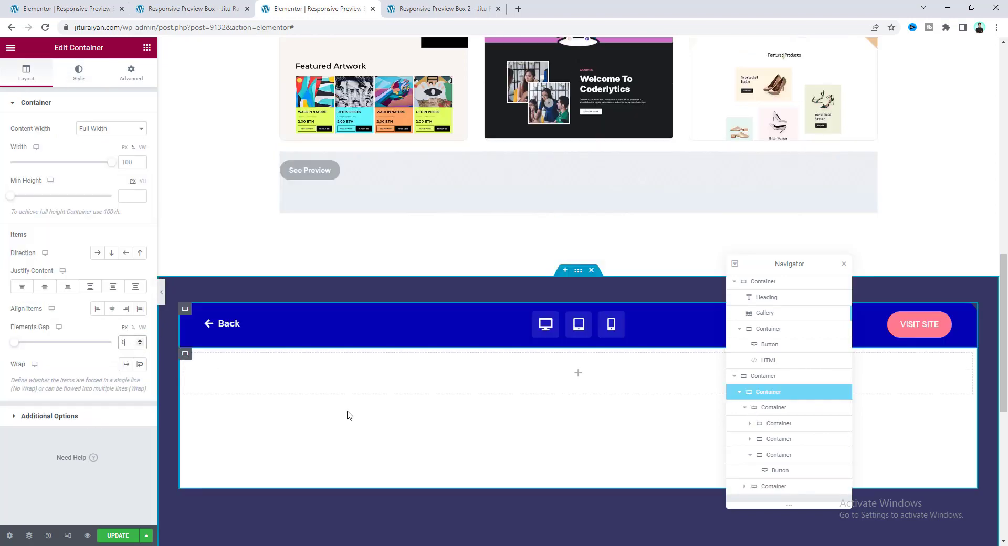
pyautogui.scroll(-5, 278, 434)
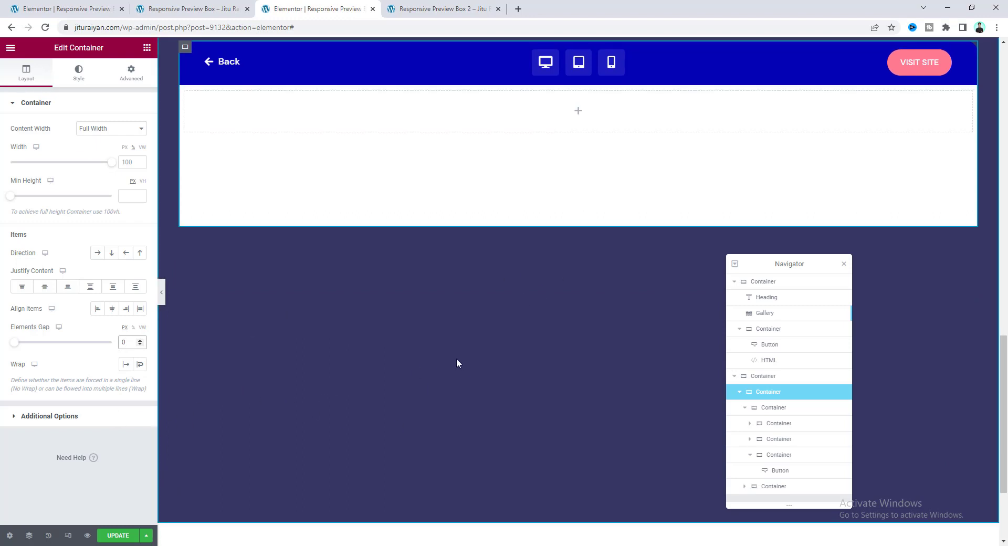
pyautogui.scroll(4, 455, 362)
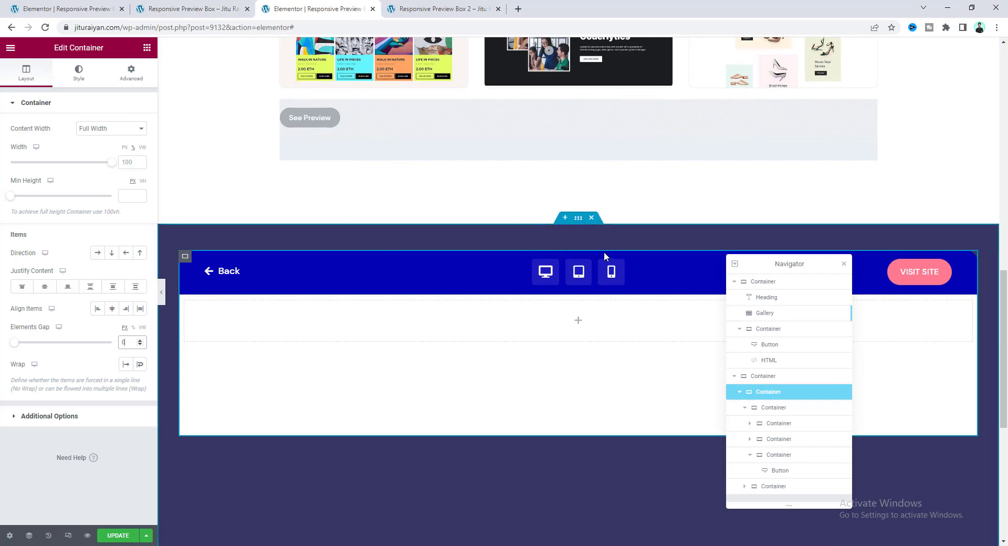
# Set the outer popup container's position to Fixed and its Z-index to 100.
pyautogui.click(578, 220)
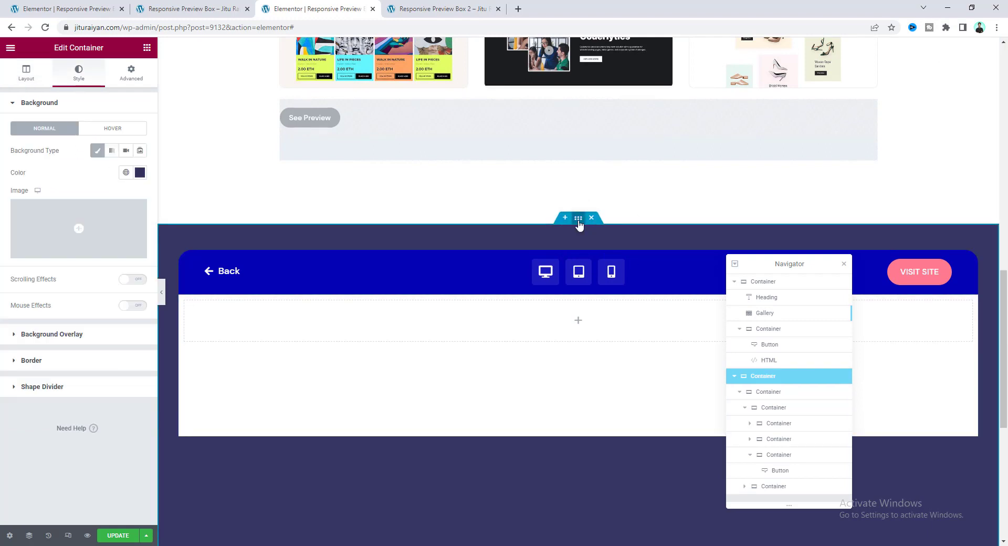
pyautogui.click(130, 73)
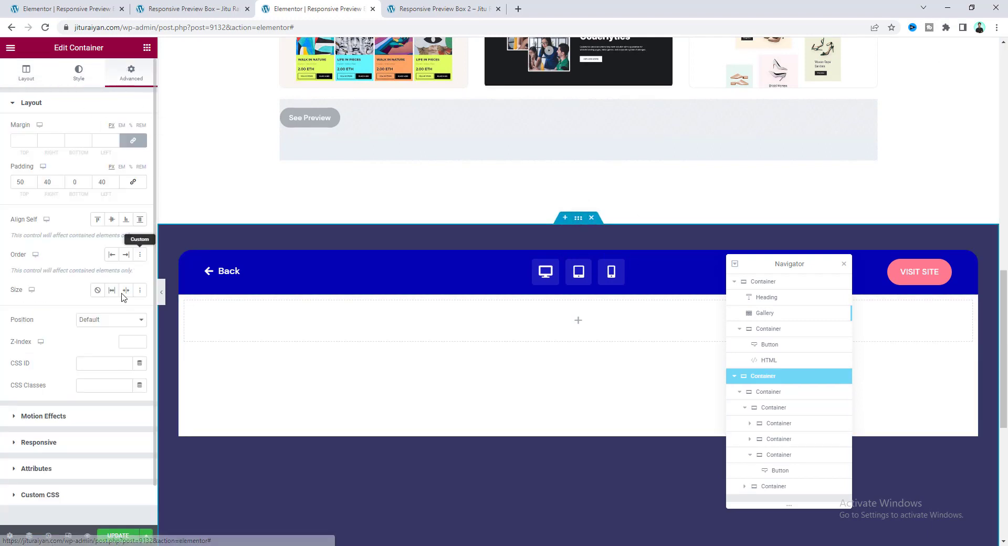
pyautogui.click(119, 324)
pyautogui.click(110, 348)
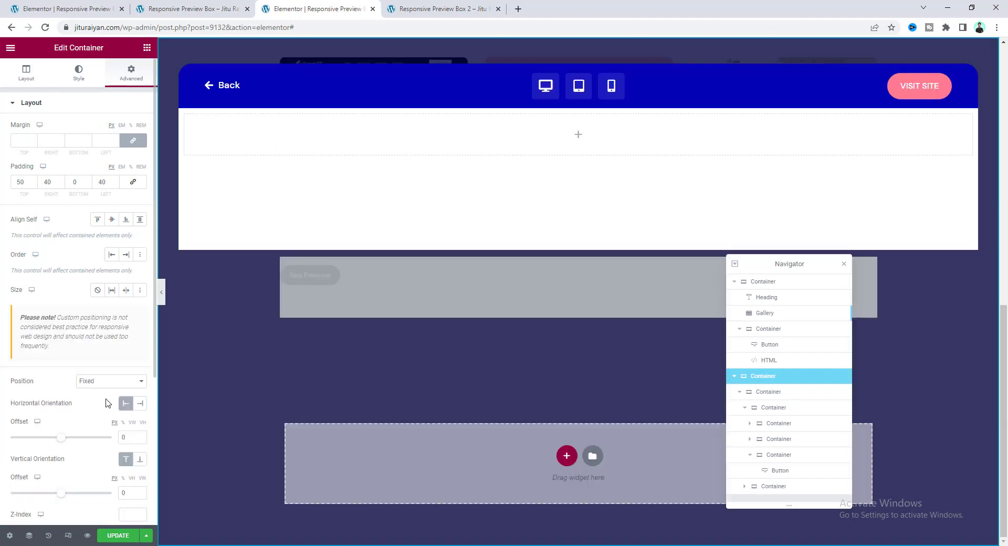
pyautogui.click(131, 514)
pyautogui.write('100')
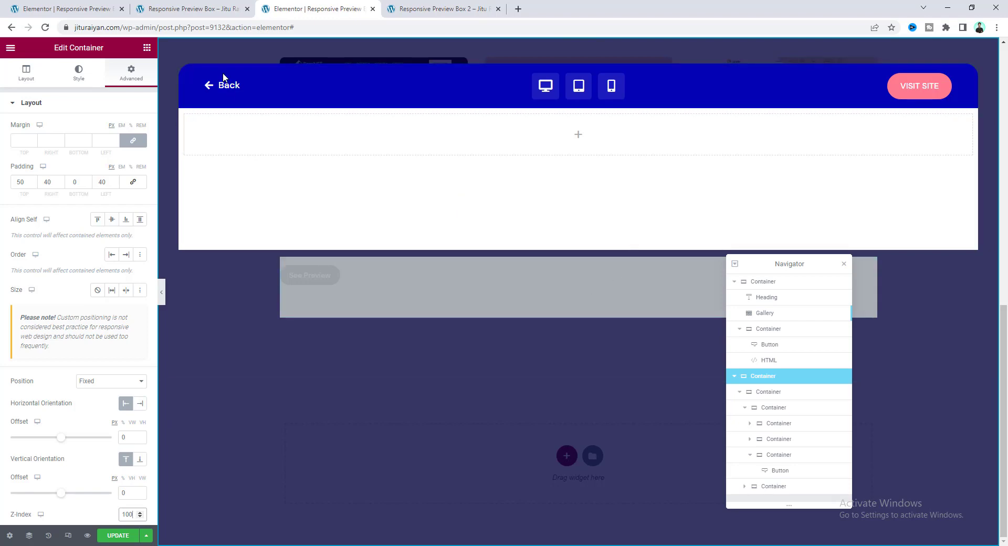
# Switch to the finished Responsive Preview Box page, open the first project's preview popup to examine its behaviour, and close it.
pyautogui.click(222, 9)
pyautogui.click(288, 259)
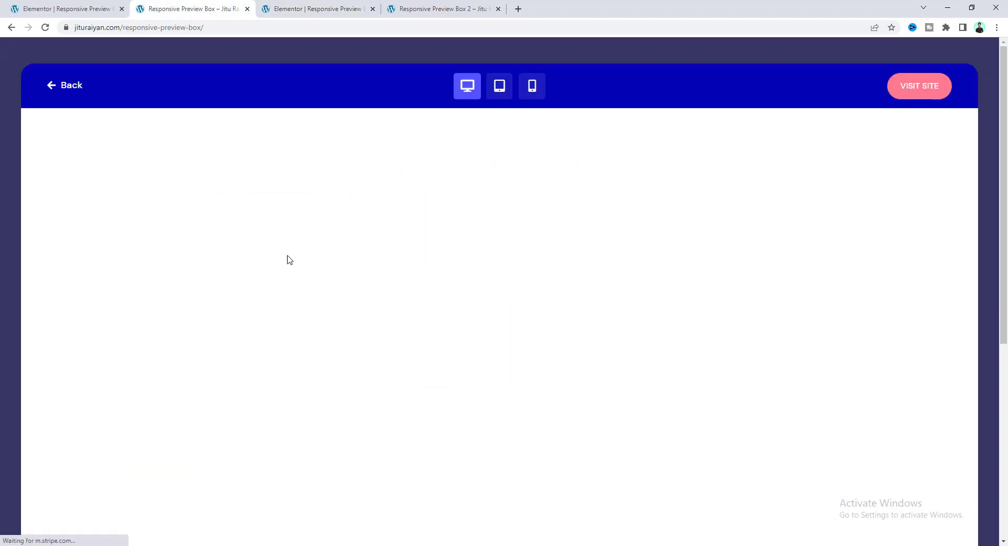
pyautogui.click(4, 294)
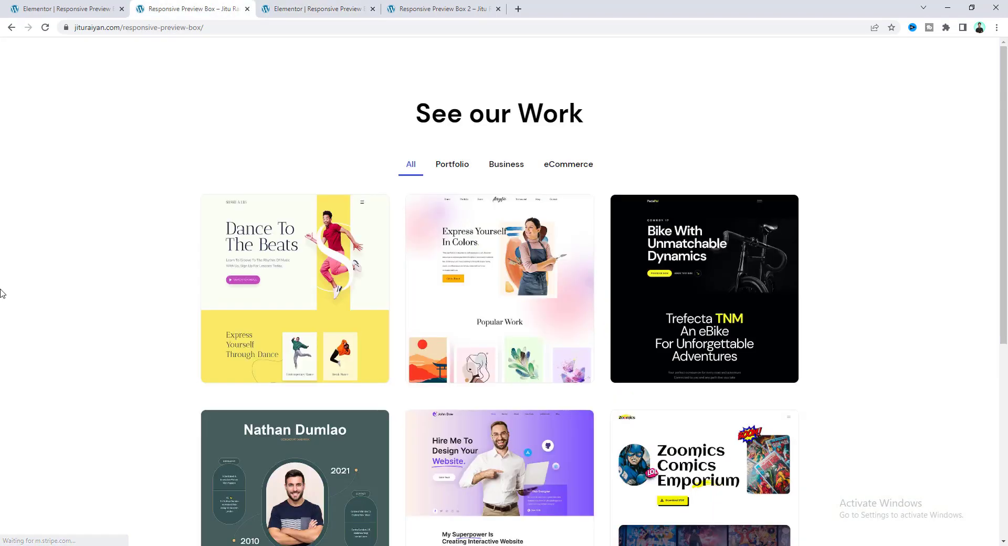
# Return to the Elementor page editor and assign the CSS class rpb-popup to the outer popup container.
pyautogui.click(297, 6)
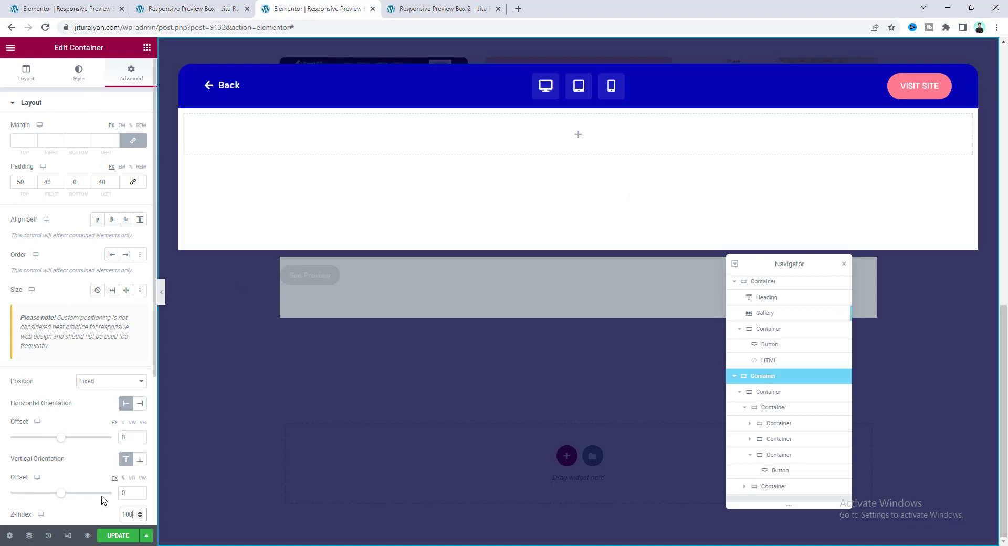
pyautogui.scroll(-4, 104, 500)
pyautogui.click(97, 350)
pyautogui.write('rpb-popup')
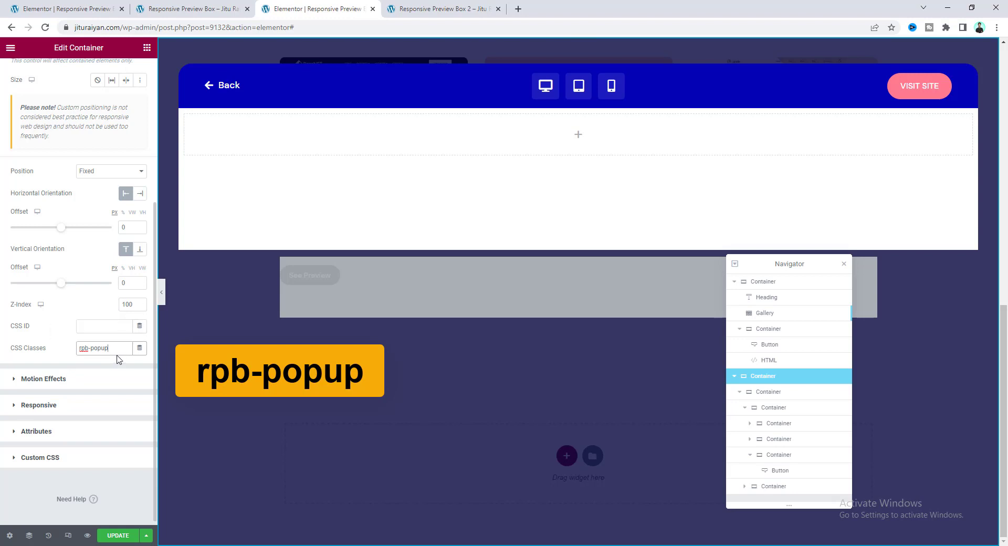
# Assign the CSS class rpb-preview to the white content container below the popup header.
pyautogui.scroll(1, 118, 359)
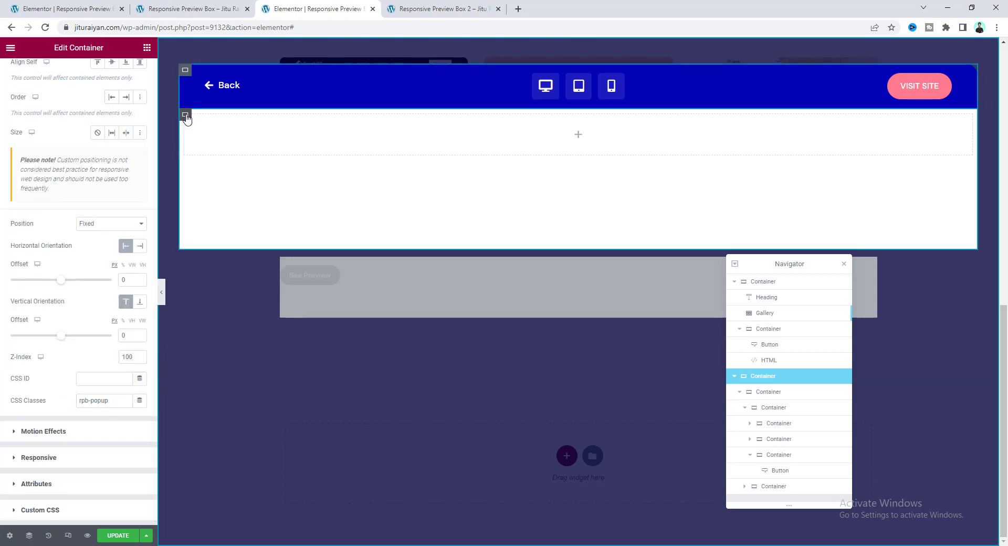
pyautogui.click(186, 115)
pyautogui.click(130, 78)
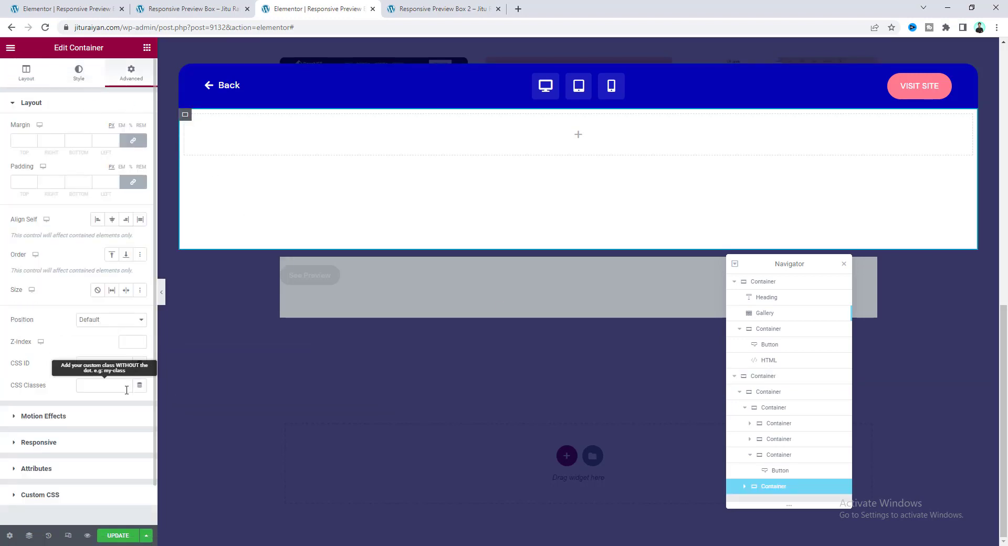
pyautogui.click(122, 386)
pyautogui.write('rpb-preview')
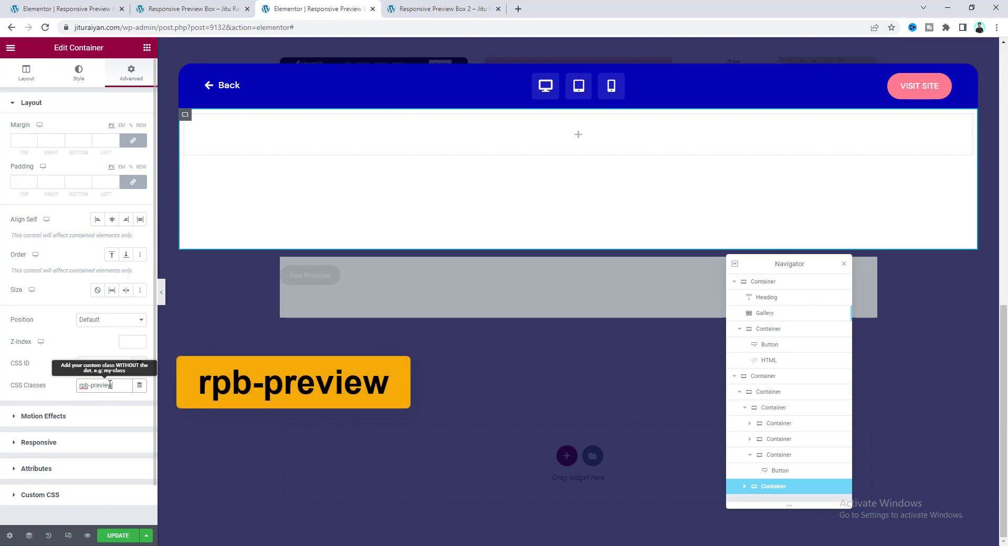
# Paste the popup CSS into the outer container's custom CSS, with tablet width 768px, mobile width 420px, active color #5453FD and padding 35px, and preview the page.
pyautogui.click(775, 376)
pyautogui.scroll(-4, 89, 368)
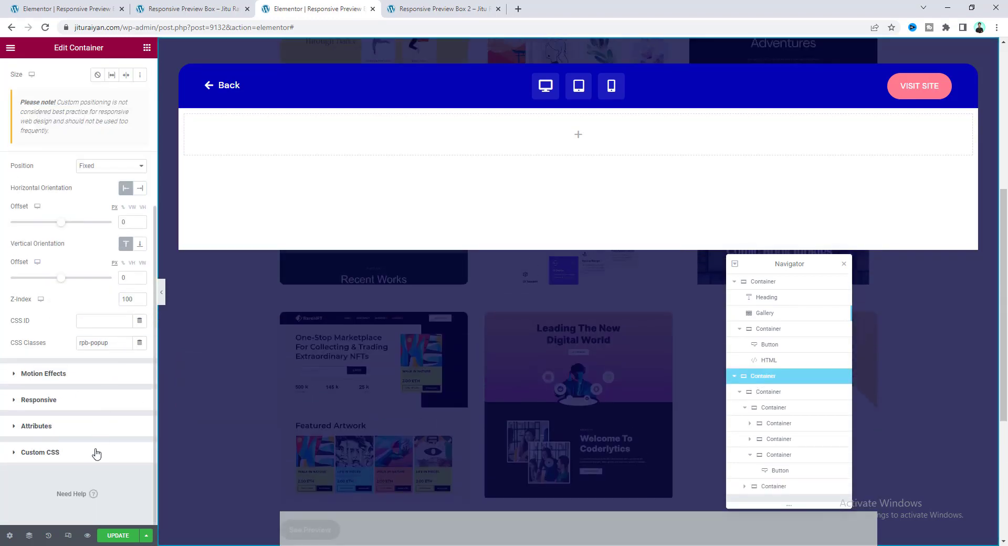
pyautogui.click(96, 460)
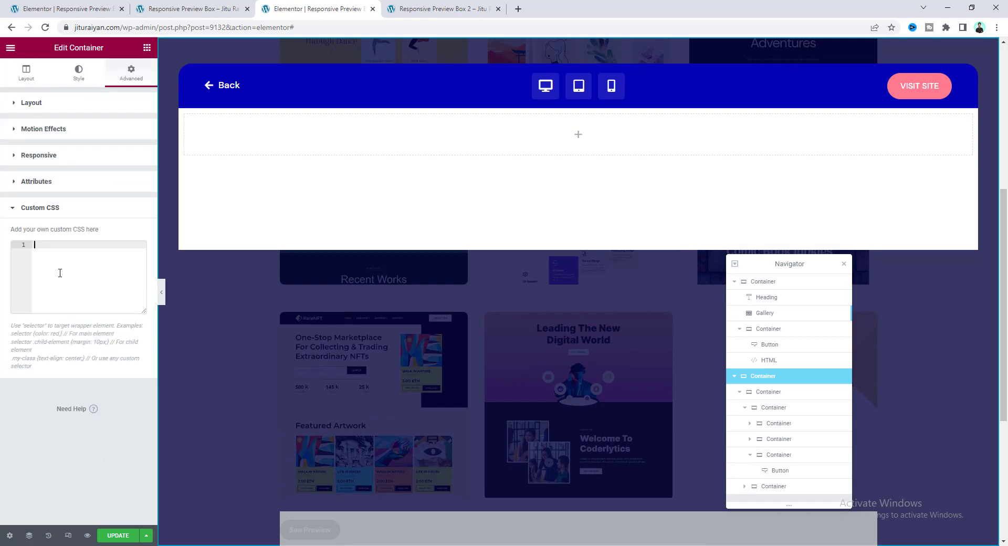
pyautogui.hotkey('ctrl', 'v')
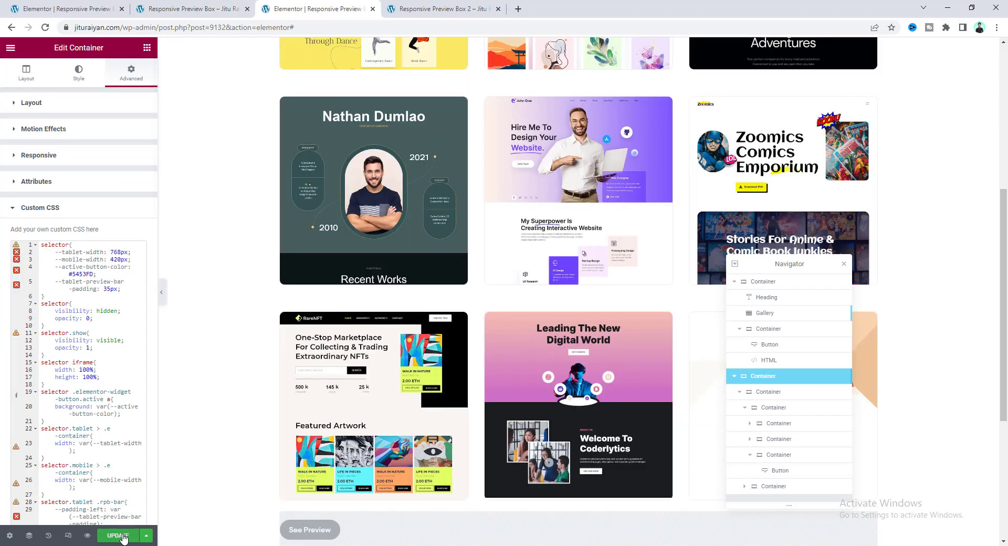
pyautogui.click(87, 535)
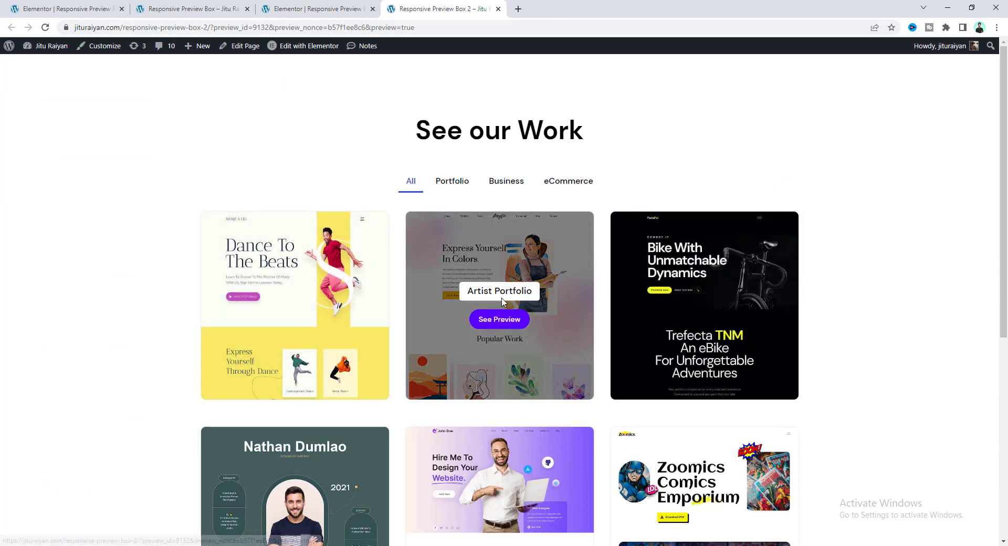
pyautogui.click(336, 9)
pyautogui.scroll(5, 367, 233)
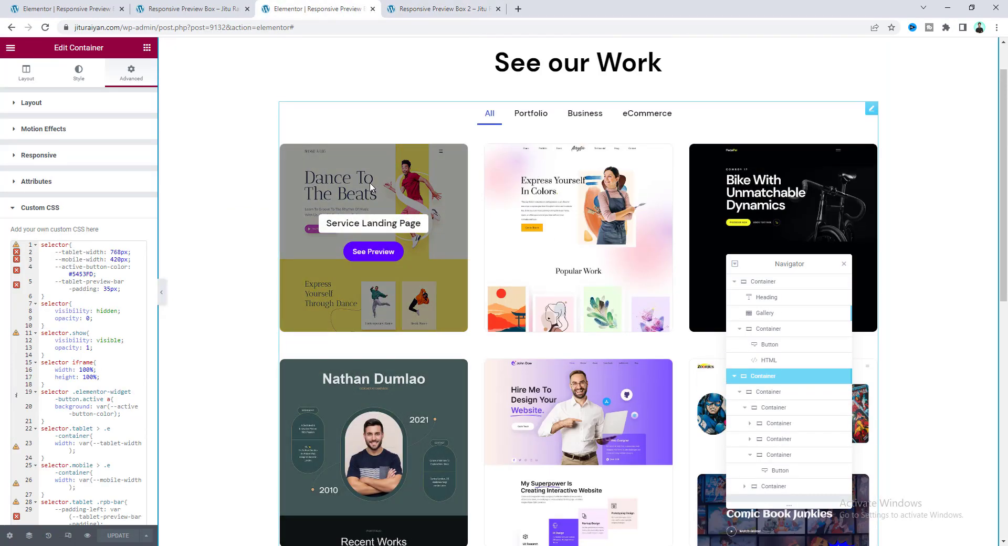
pyautogui.click(370, 188)
pyautogui.click(26, 71)
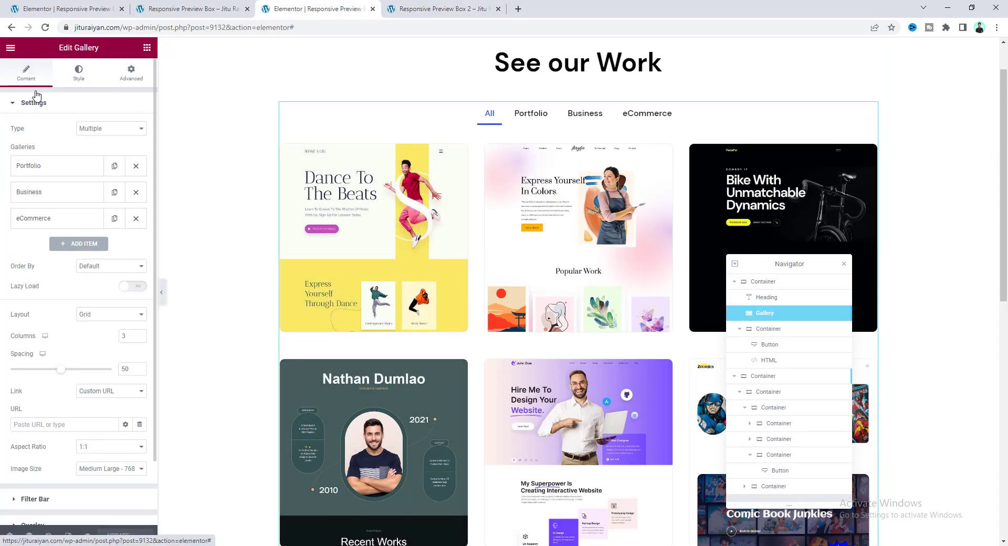
pyautogui.click(74, 164)
pyautogui.click(61, 265)
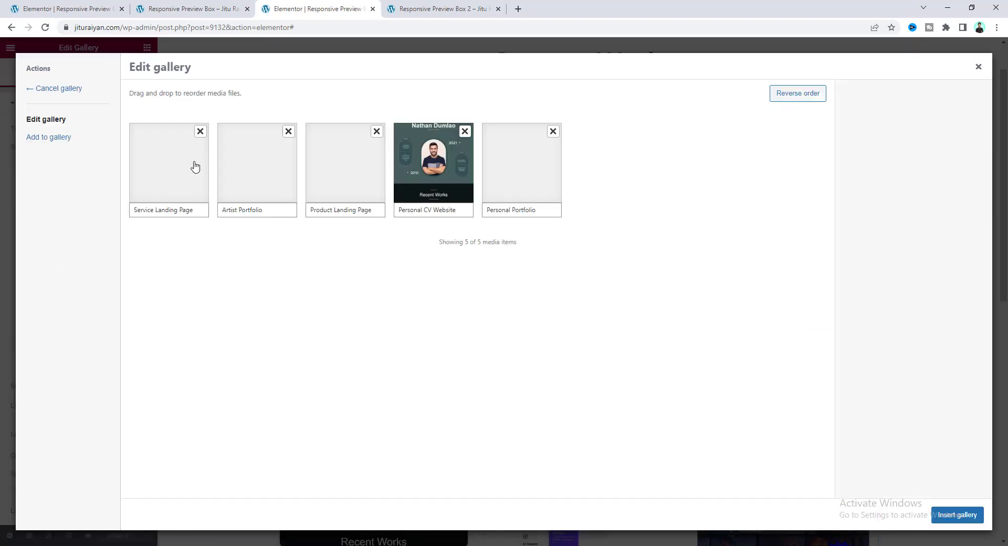
pyautogui.click(193, 167)
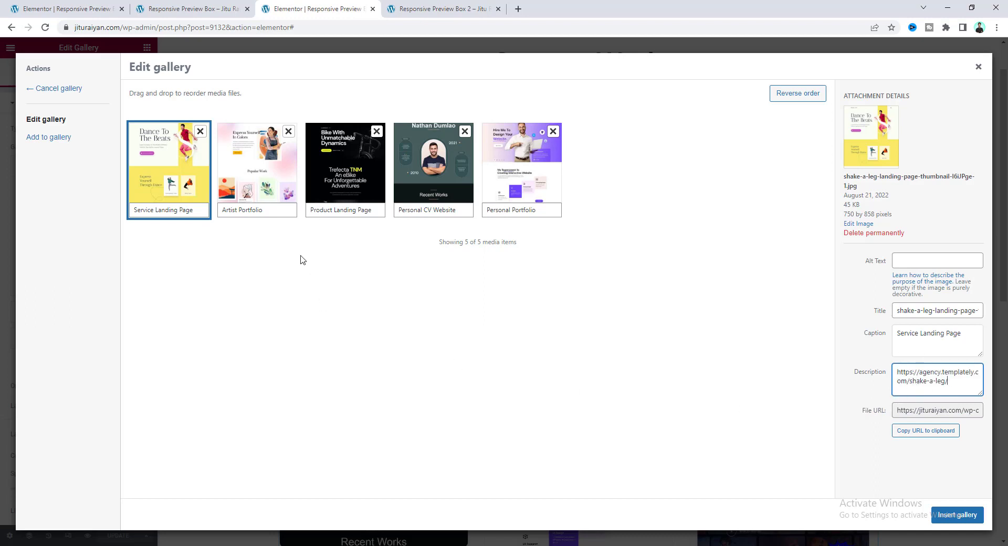
pyautogui.click(264, 178)
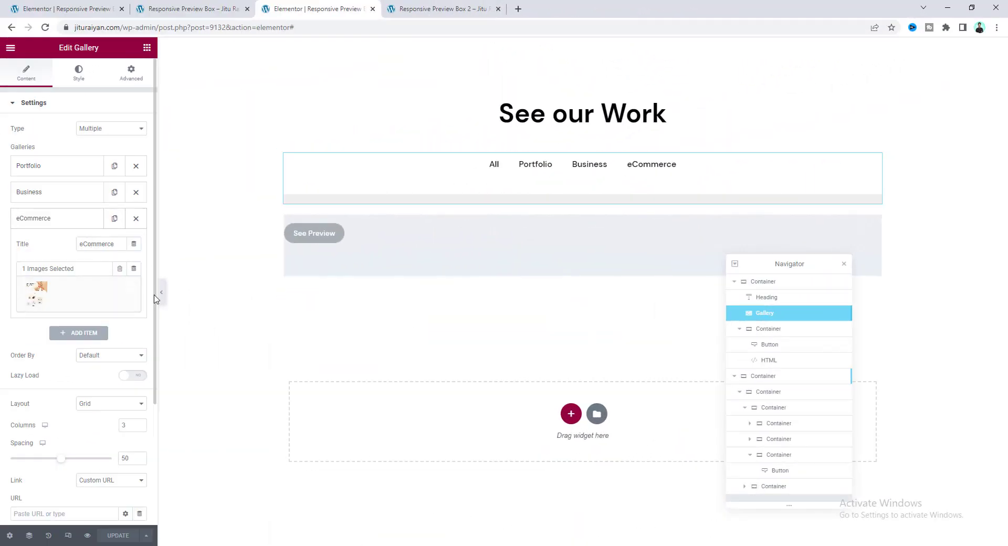
# Set the gallery overlay's description source to Description and preview the updated page.
pyautogui.scroll(-3, 84, 326)
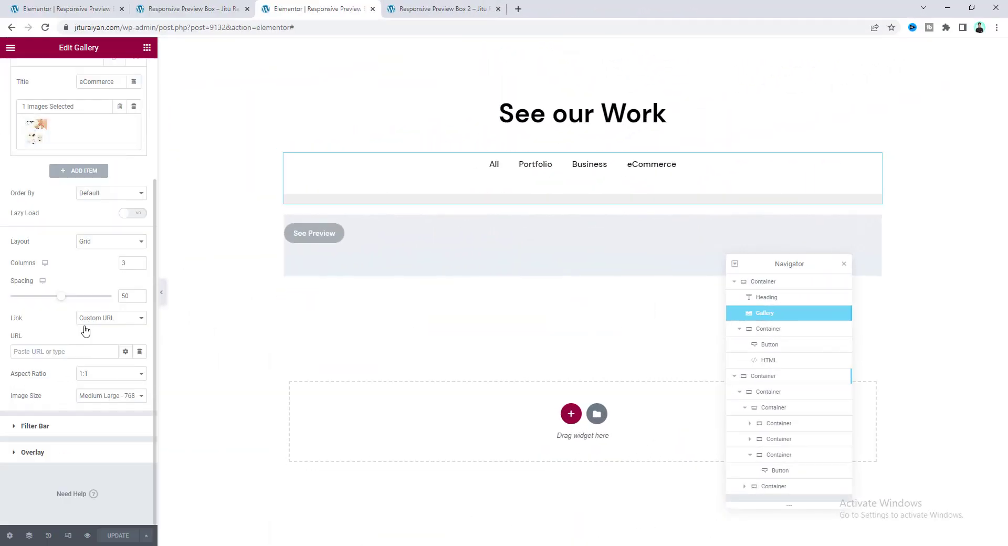
pyautogui.click(82, 453)
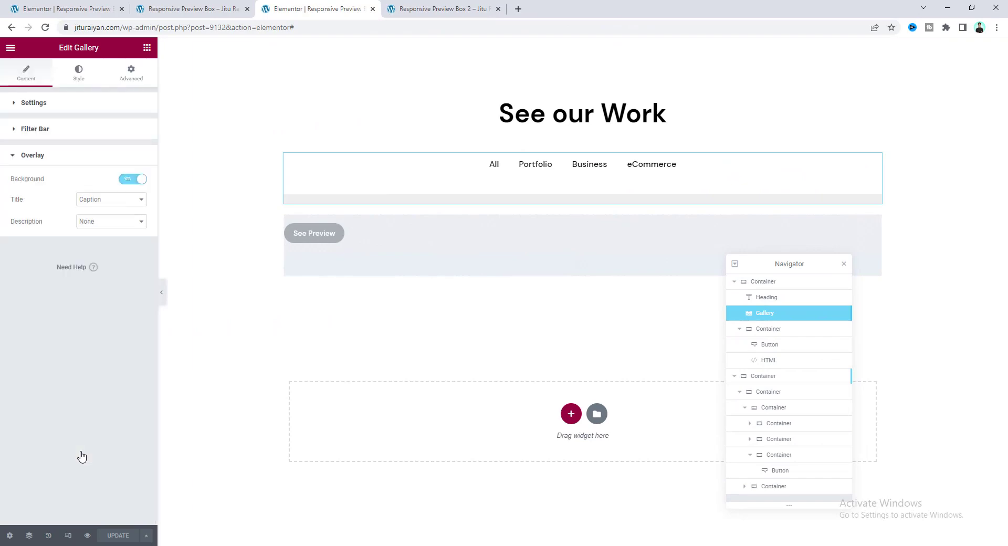
pyautogui.click(88, 224)
pyautogui.click(100, 267)
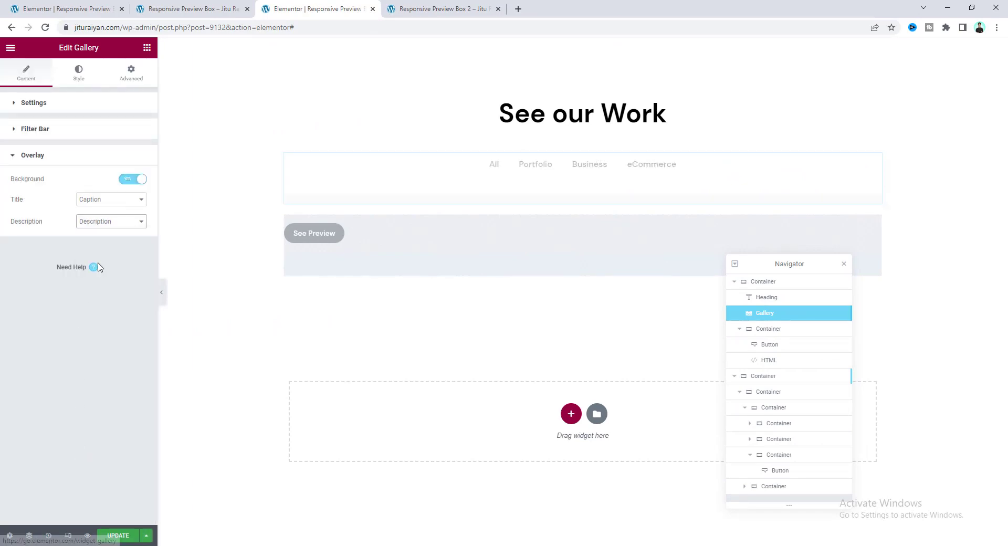
pyautogui.click(87, 535)
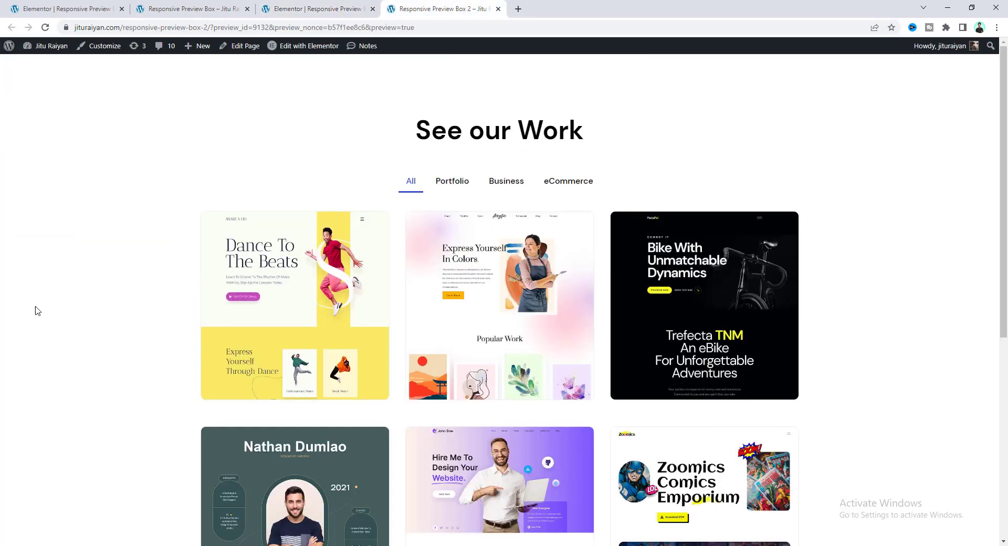
# Test the live preview popup on the dance and bike projects, checking how their sites load and scroll.
pyautogui.click(259, 268)
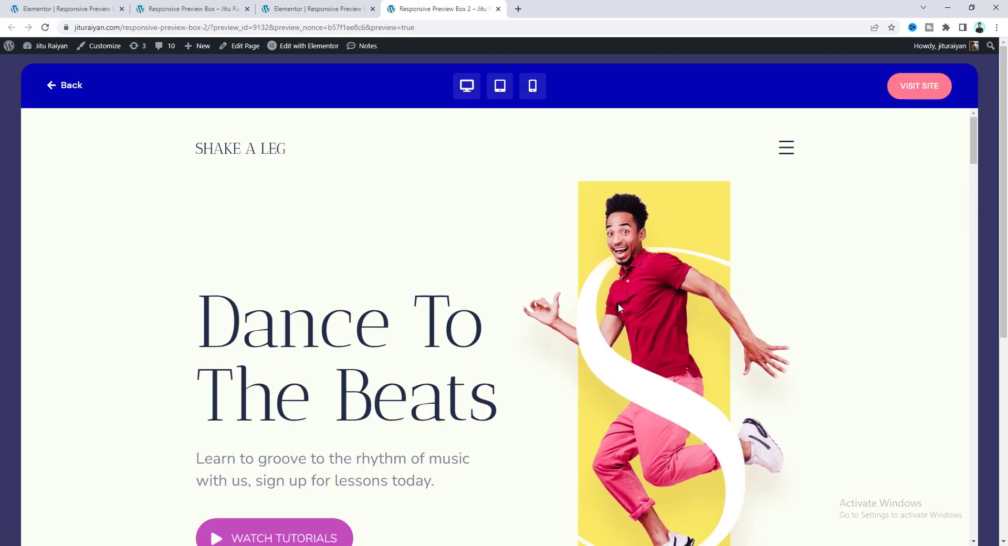
pyautogui.scroll(-10, 237, 344)
pyautogui.click(2, 299)
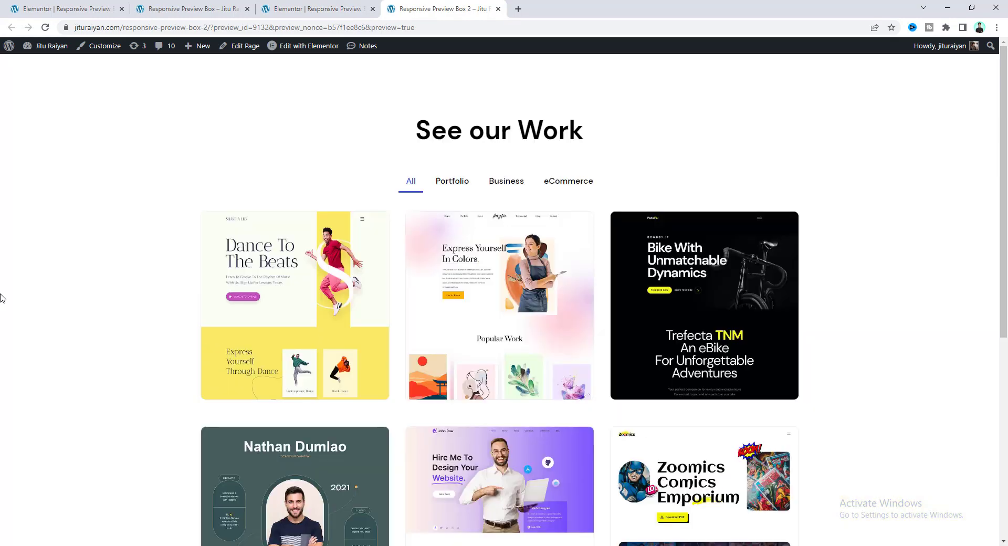
pyautogui.click(694, 272)
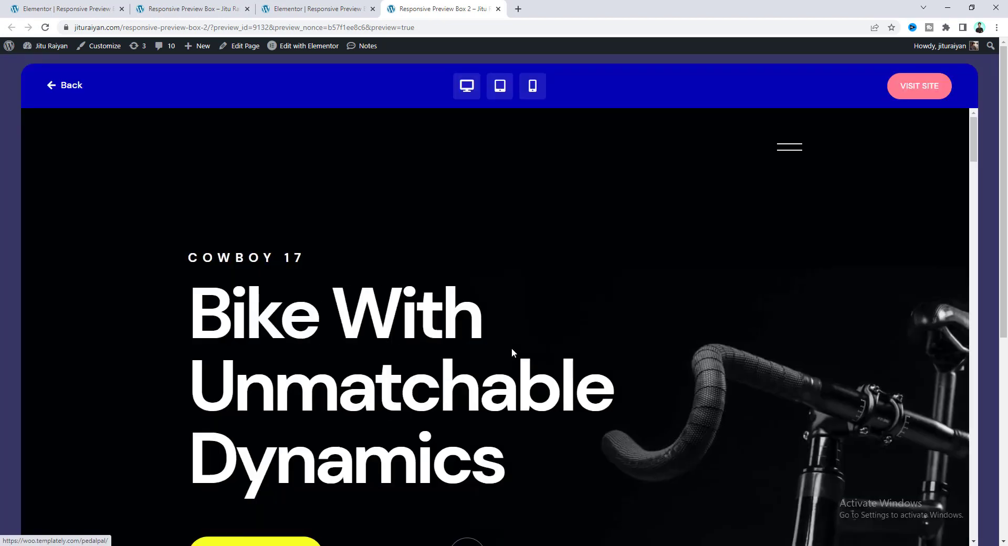
pyautogui.scroll(-5, 420, 336)
pyautogui.scroll(-10, 346, 315)
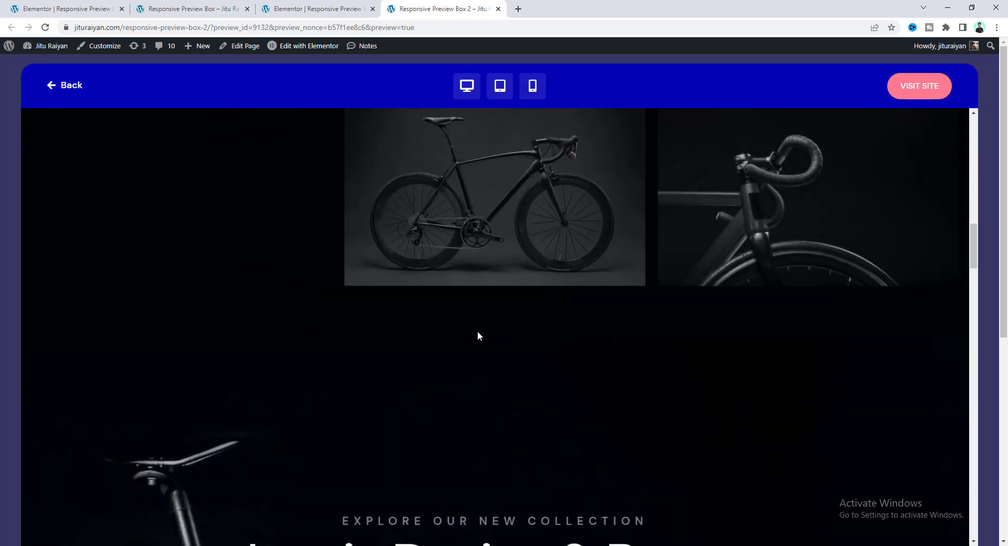
pyautogui.scroll(15, 447, 346)
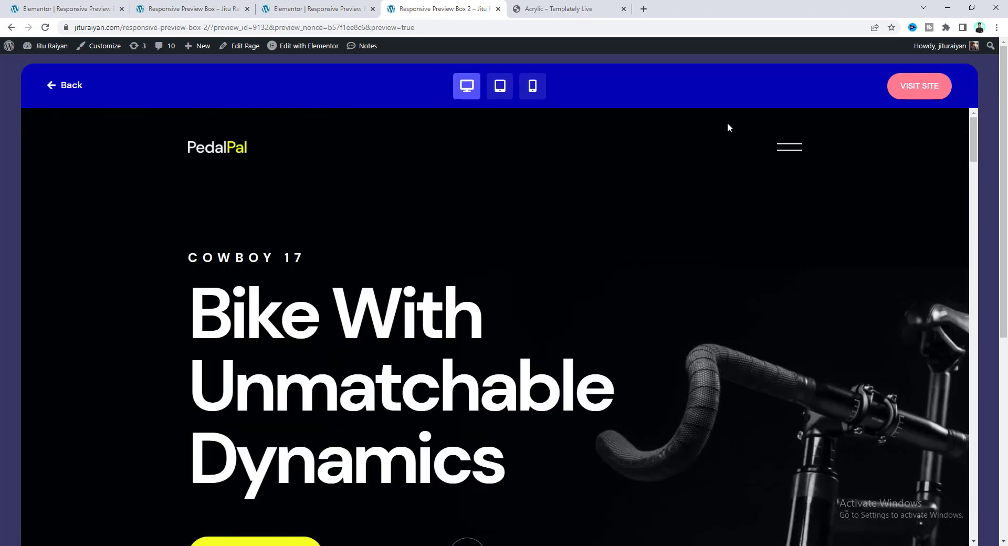
# Compare the popup's tablet and mobile views with the tablet and mobile width variables in the container's custom CSS.
pyautogui.click(317, 4)
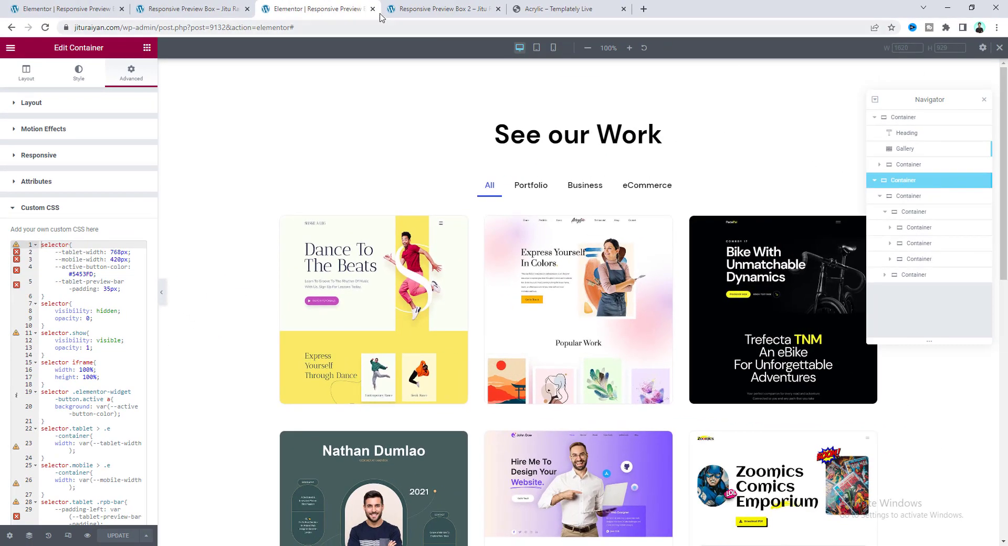
pyautogui.click(444, 9)
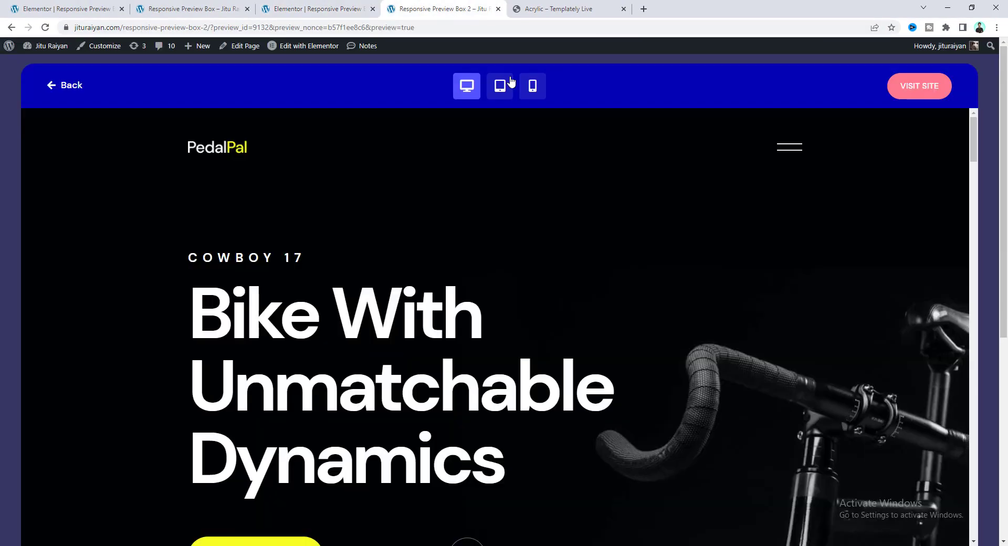
pyautogui.click(499, 86)
pyautogui.click(534, 85)
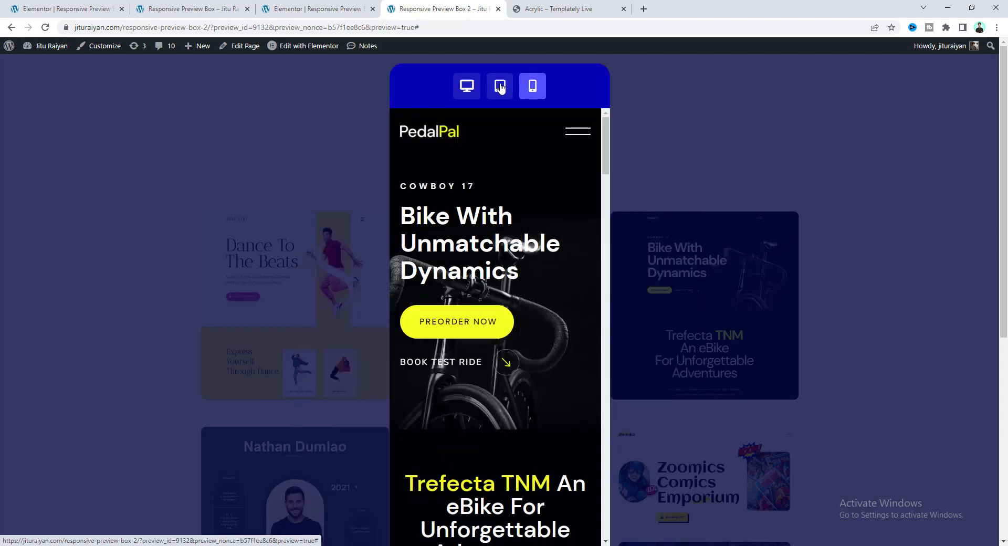
pyautogui.click(500, 87)
pyautogui.click(332, 7)
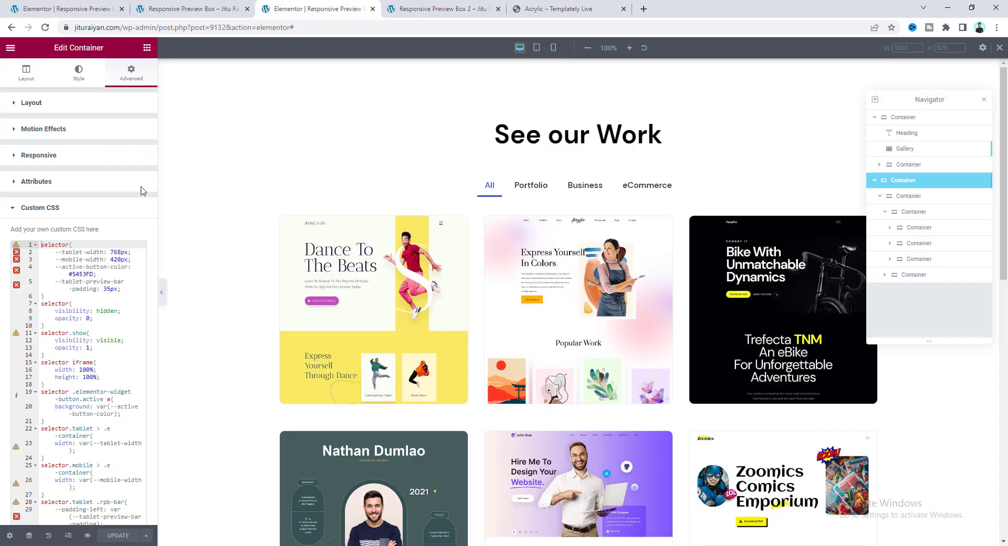
pyautogui.click(458, 6)
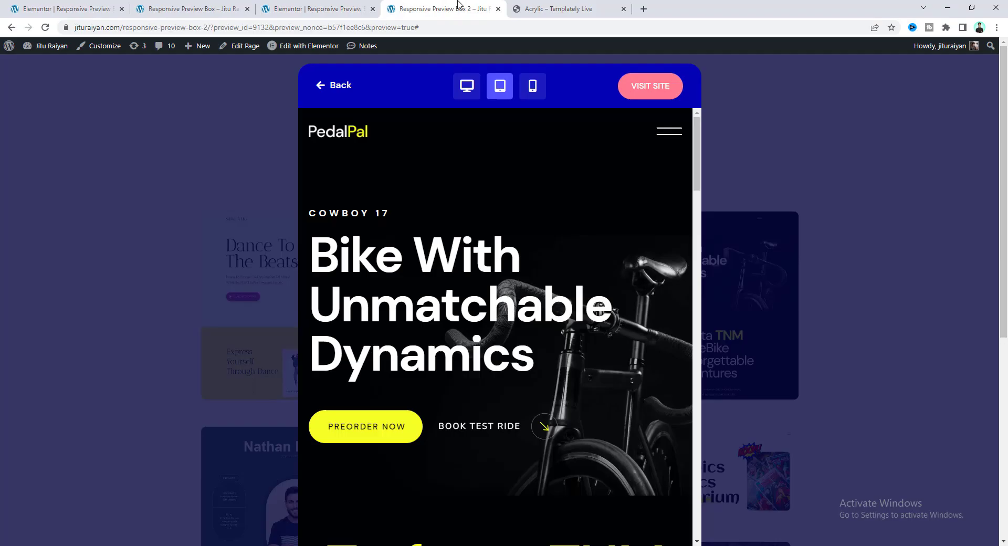
pyautogui.click(531, 87)
pyautogui.click(331, 6)
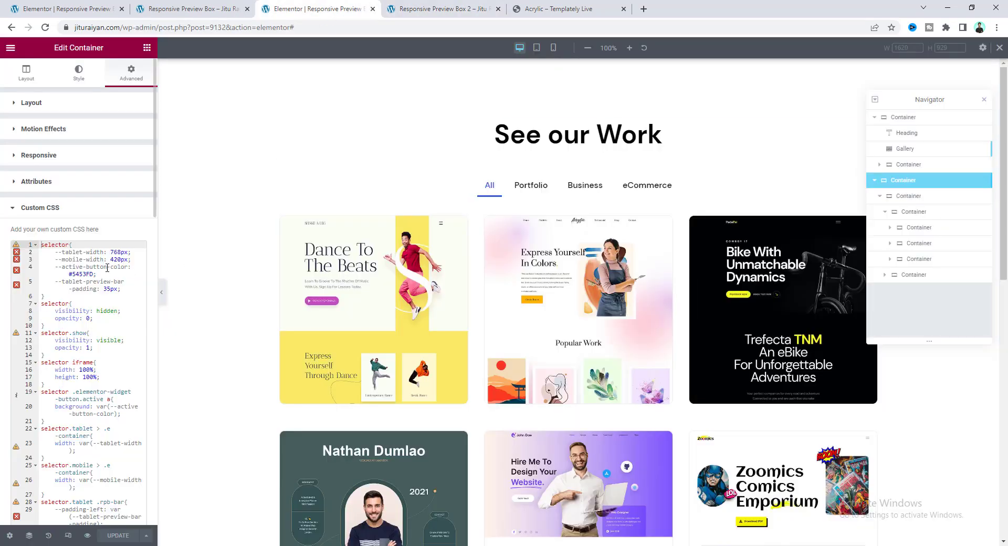
# Compare the popup's active device button and tablet header spacing with the active-button color and tablet bar padding variables in the custom CSS.
pyautogui.click(428, 9)
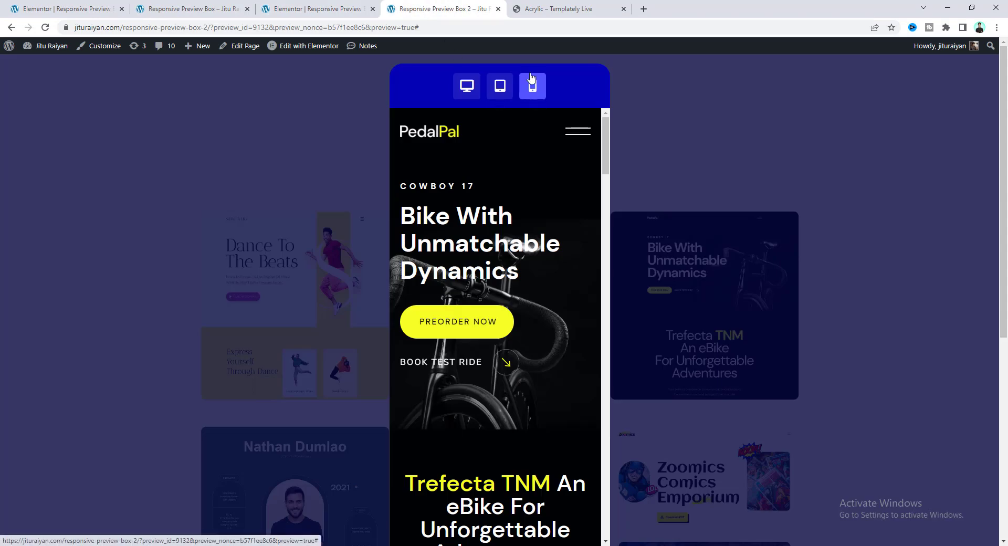
pyautogui.click(330, 9)
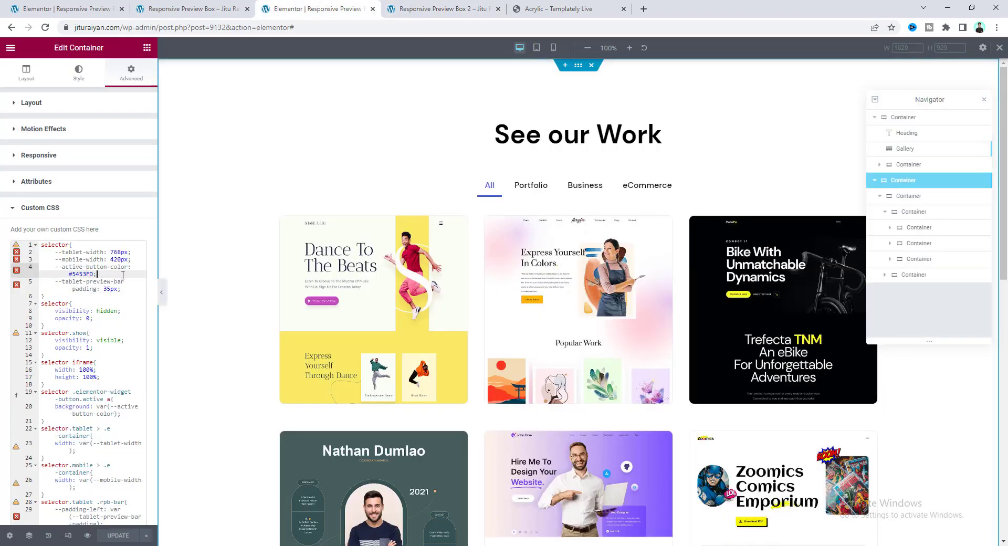
pyautogui.click(458, 7)
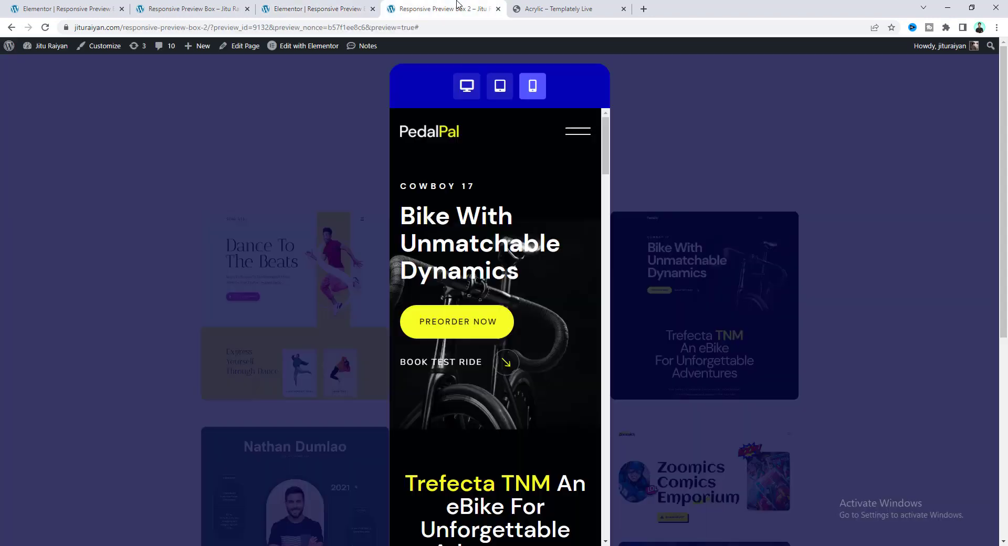
pyautogui.click(467, 86)
pyautogui.click(500, 89)
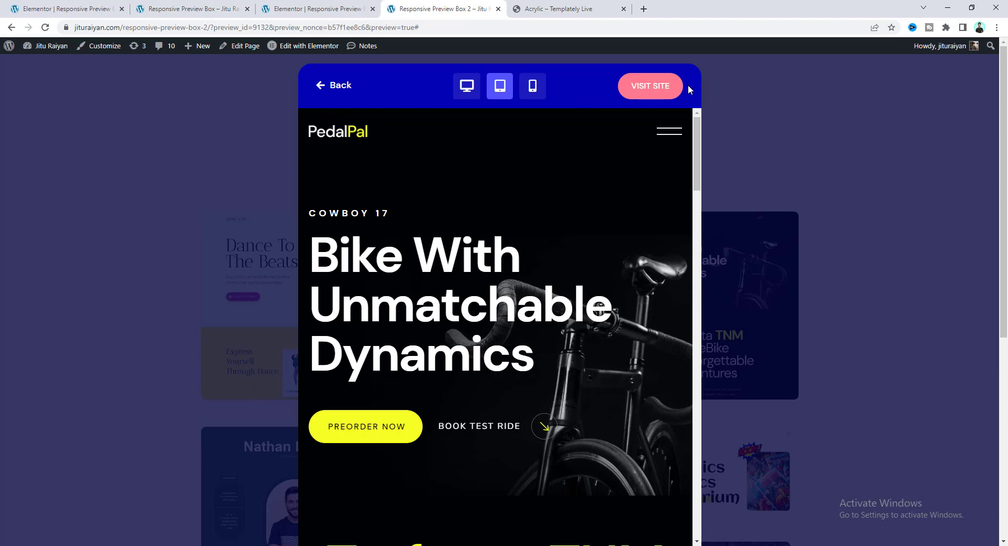
pyautogui.click(308, 5)
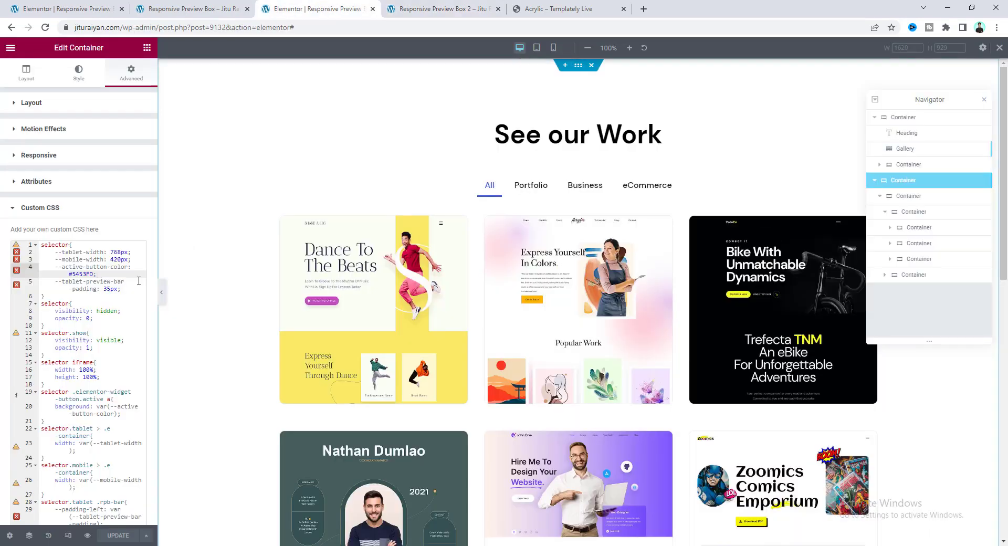
pyautogui.doubleClick(108, 289)
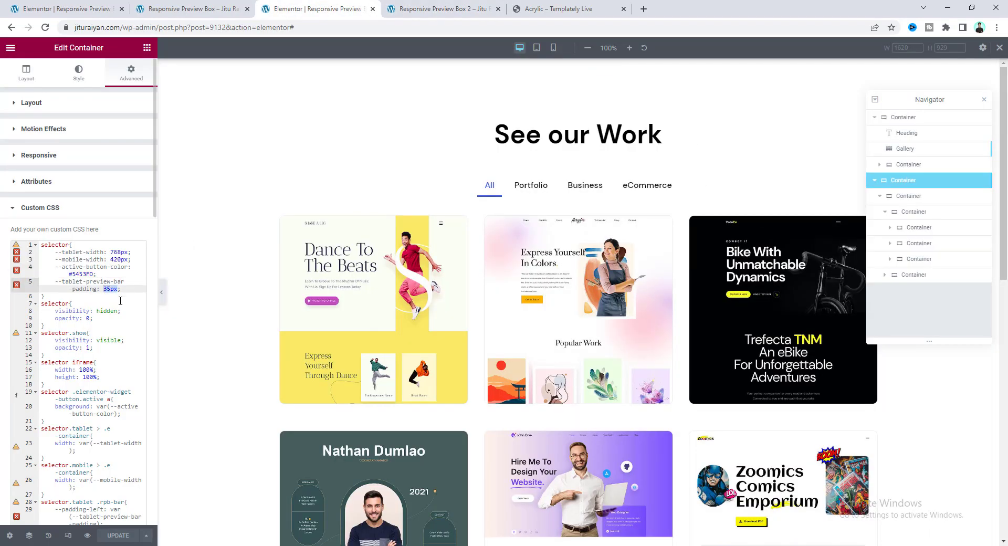
# Test the Visit Site button in the bike project's live preview popup, and return to the page editor.
pyautogui.hotkey('ctrl', 'Tab')
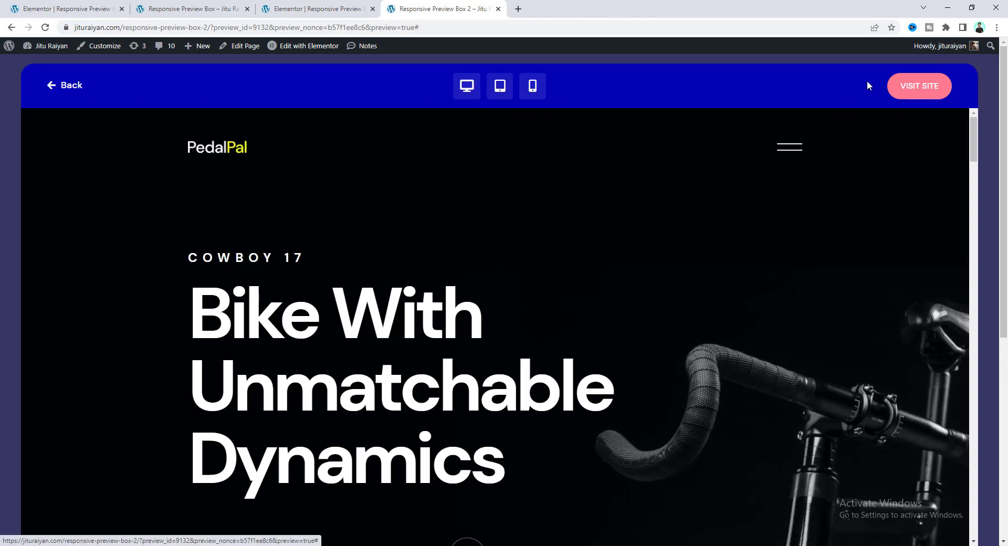
pyautogui.click(911, 92)
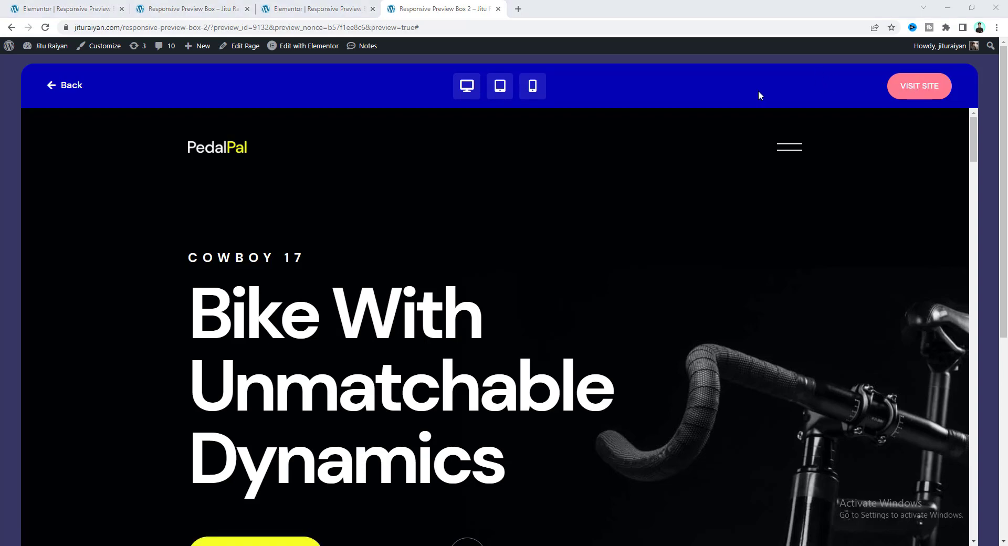
pyautogui.click(311, 6)
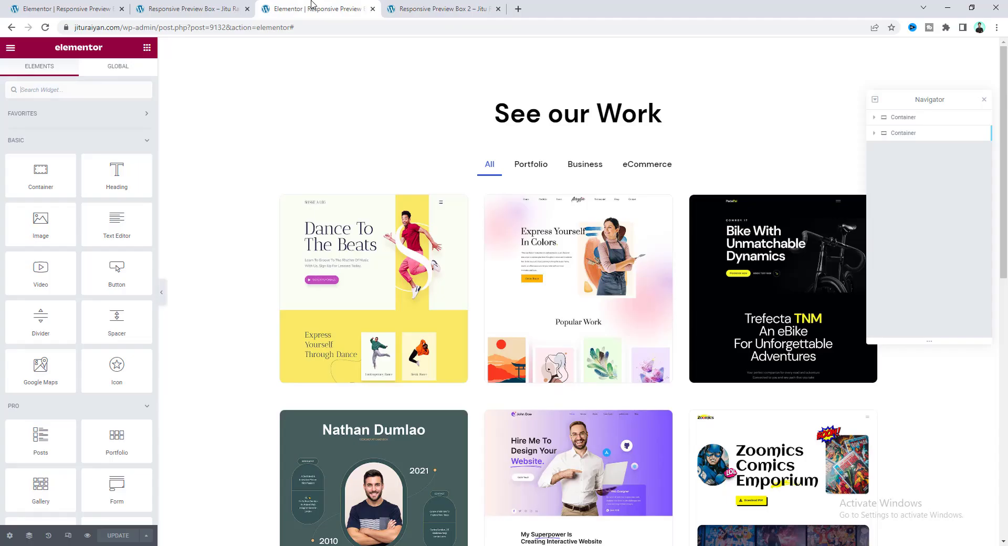
# Open the popup in the editor canvas and give the Back link's container the CSS class rpb-back.
pyautogui.click(373, 299)
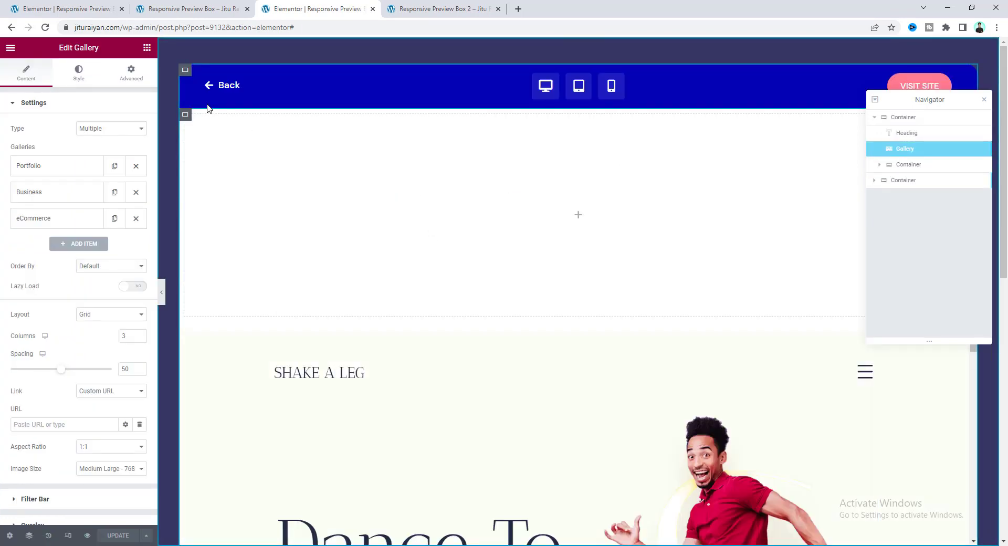
pyautogui.click(211, 87)
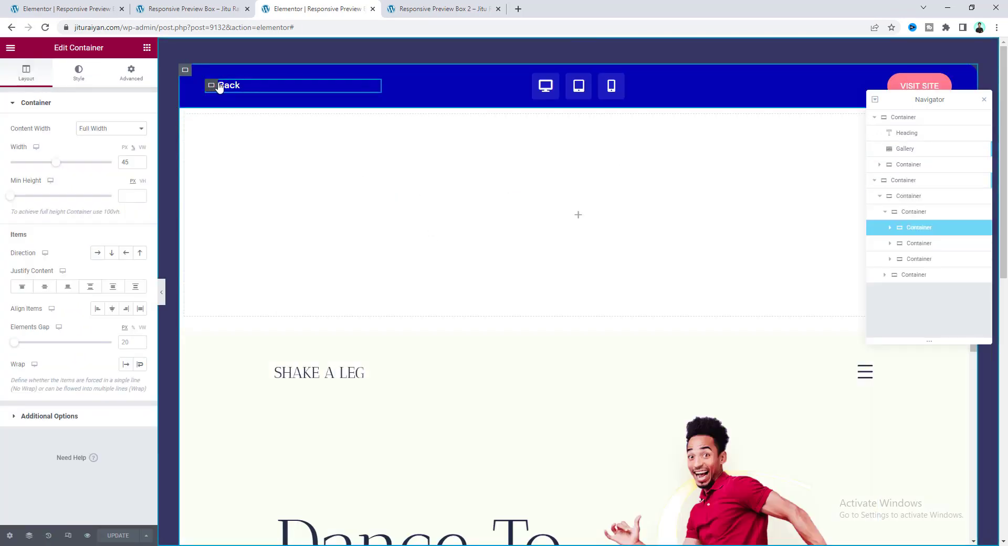
pyautogui.click(131, 73)
pyautogui.click(117, 386)
pyautogui.write('rpb-back')
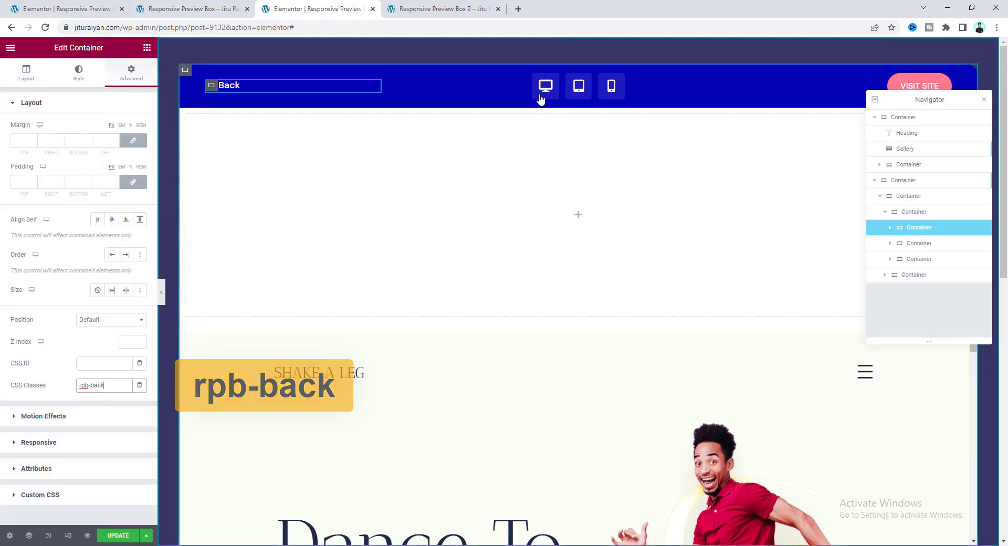
# Give the container holding the three device buttons the CSS class rpb-buttons.
pyautogui.click(388, 79)
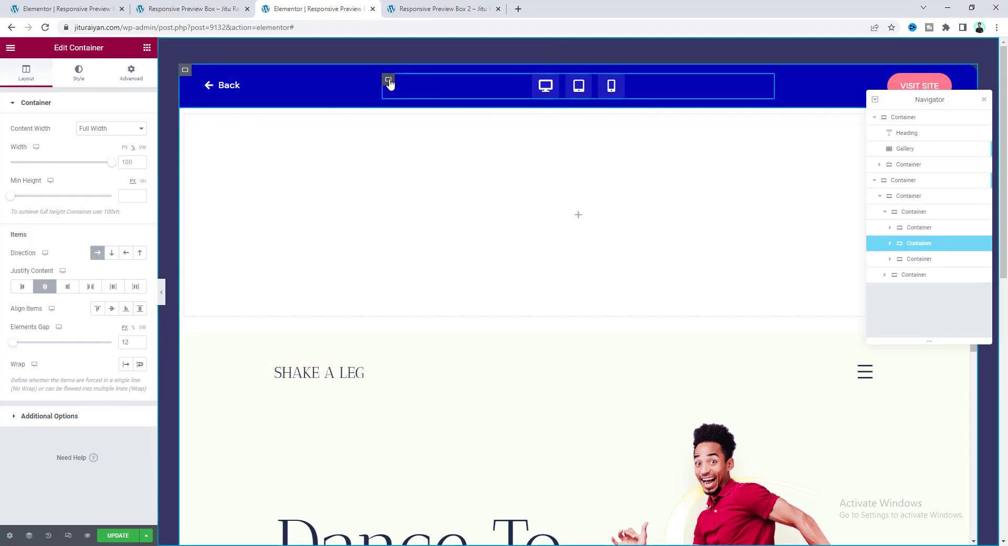
pyautogui.click(130, 72)
pyautogui.click(105, 385)
pyautogui.write('rpb-buttons')
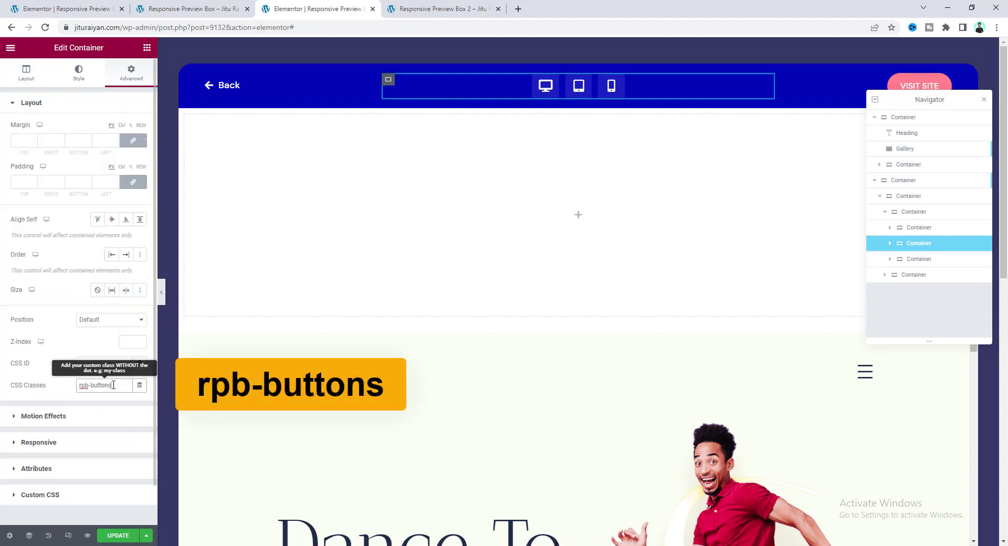
# Give the Visit Site button's container the CSS class rpb-site-link.
pyautogui.click(918, 259)
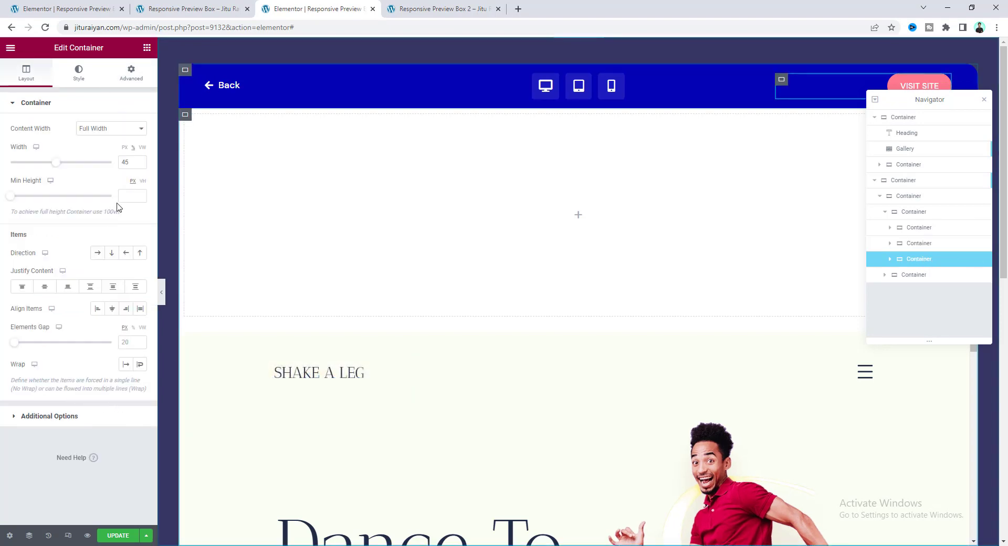
pyautogui.click(131, 72)
pyautogui.click(101, 385)
pyautogui.write('rpb-site-link')
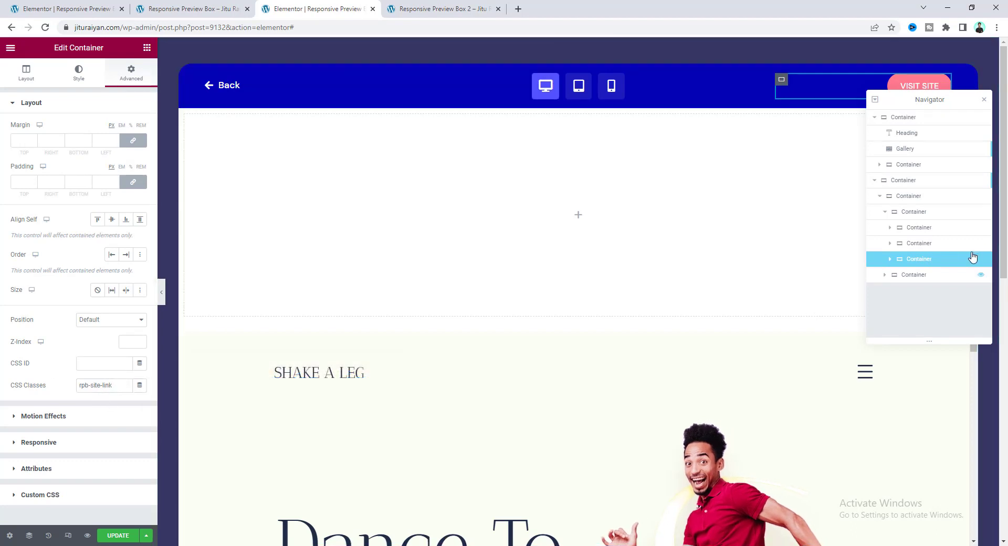
# Give the popup's whole header bar container the CSS class rpb-bar.
pyautogui.click(912, 213)
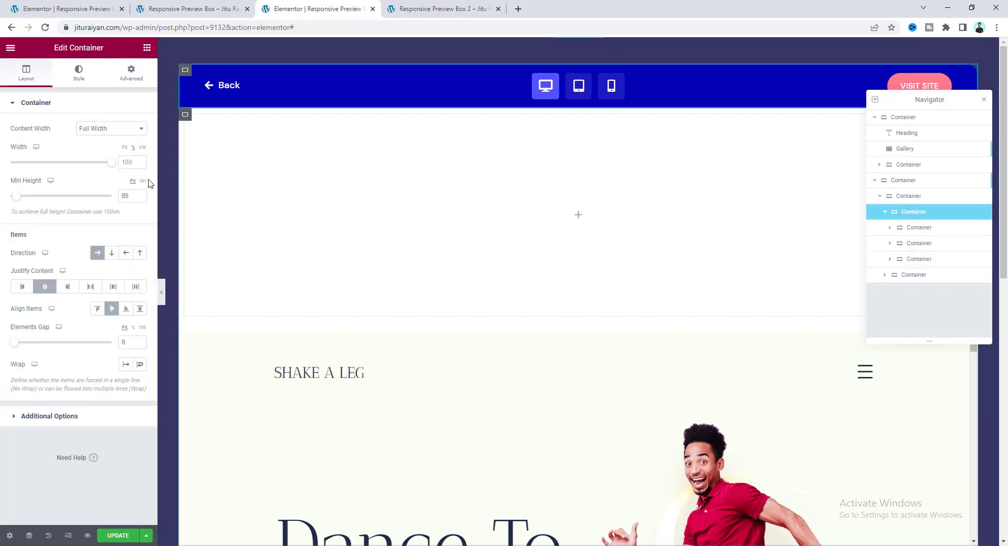
pyautogui.click(128, 76)
pyautogui.click(102, 385)
pyautogui.write('rpb-bar')
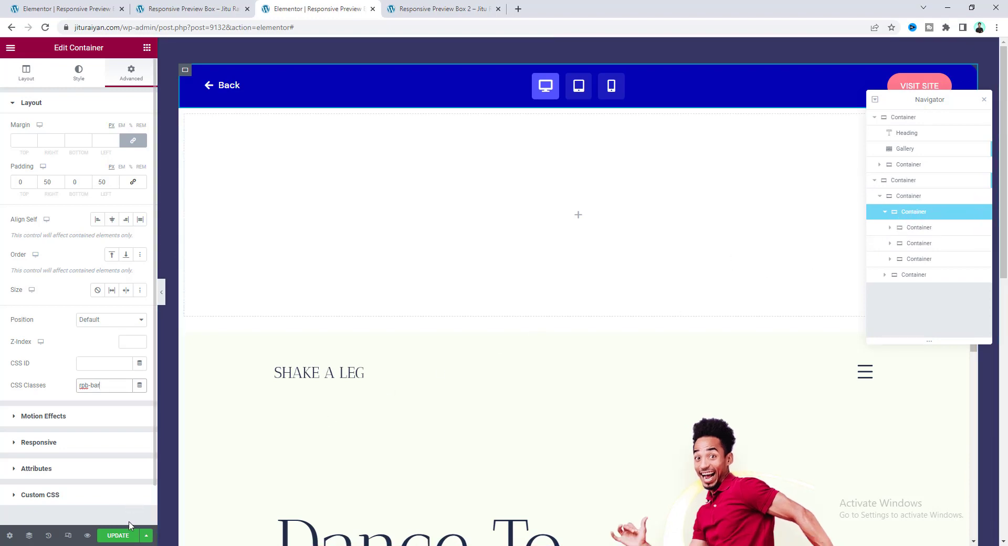
# Preview the updated page and test the Back link and the Visit Site button on the Artist Portfolio project.
pyautogui.click(87, 535)
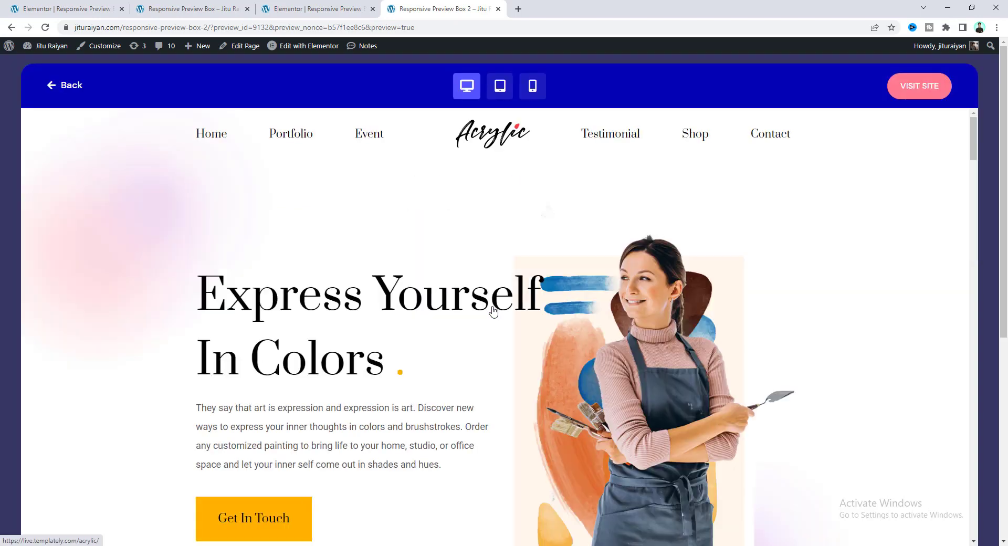
pyautogui.click(67, 85)
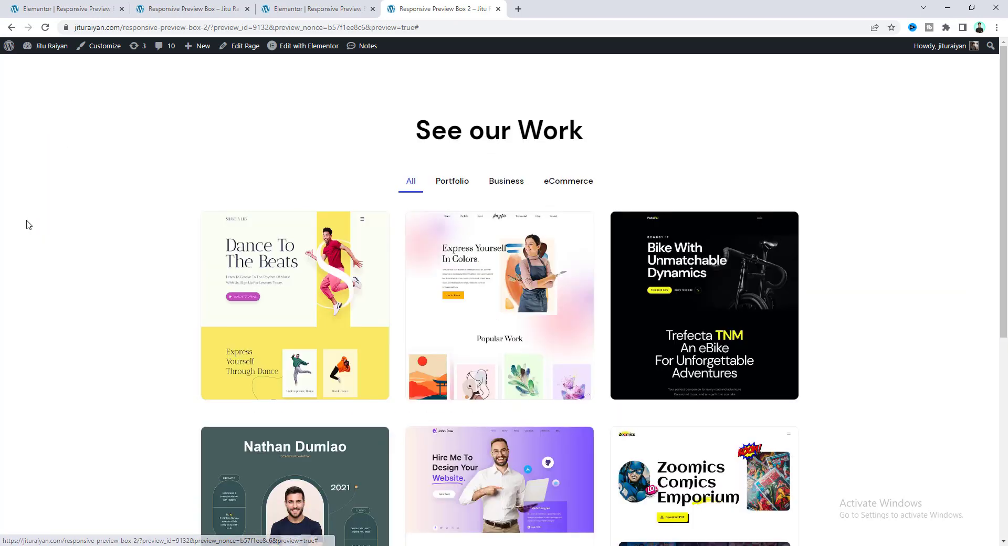
pyautogui.click(497, 317)
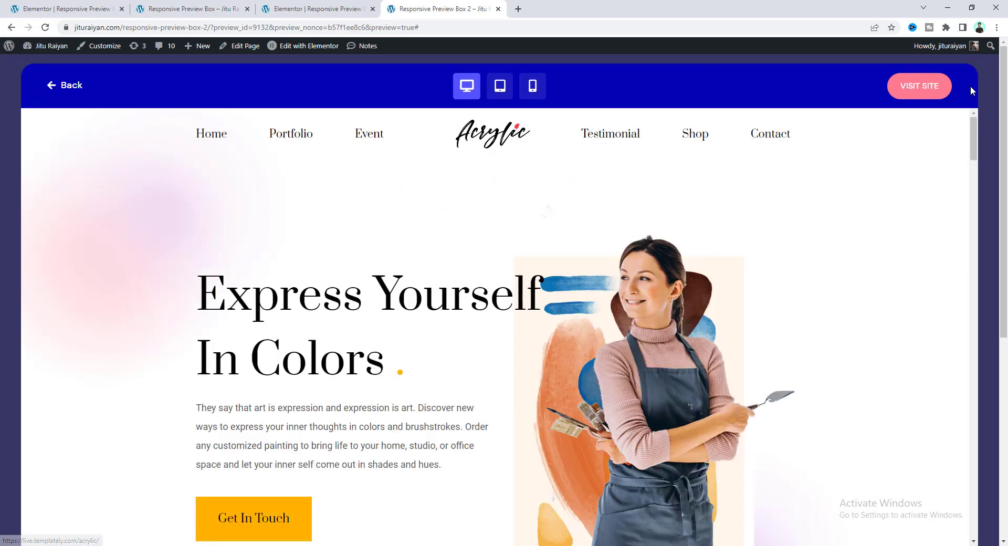
pyautogui.click(918, 92)
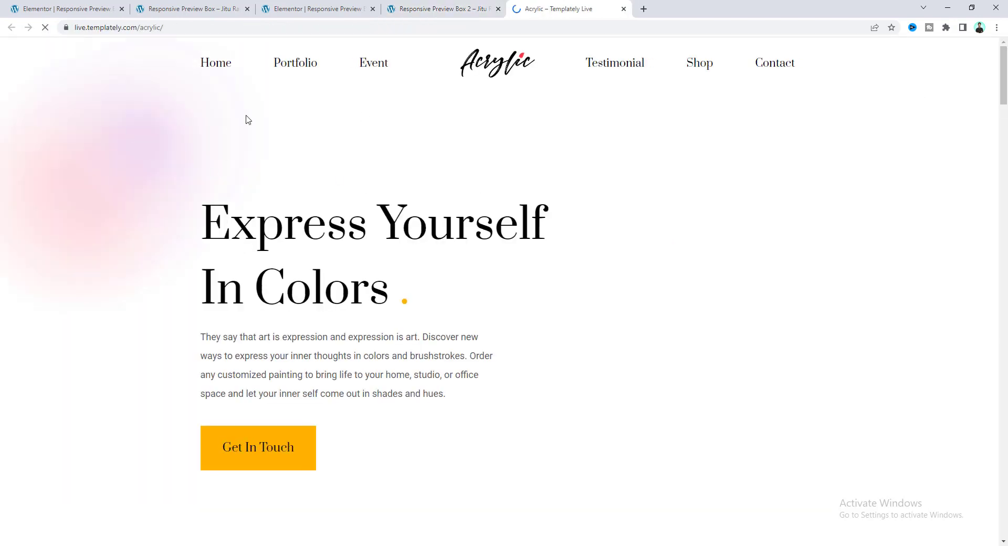
pyautogui.click(407, 8)
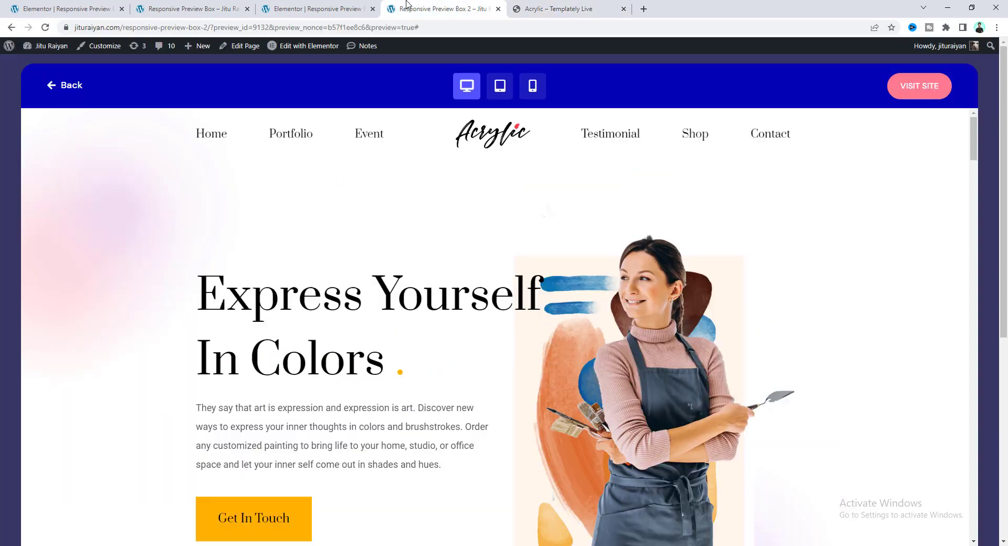
# Check how the Artist Portfolio popup is sized and positioned in tablet, mobile and desktop views.
pyautogui.click(489, 90)
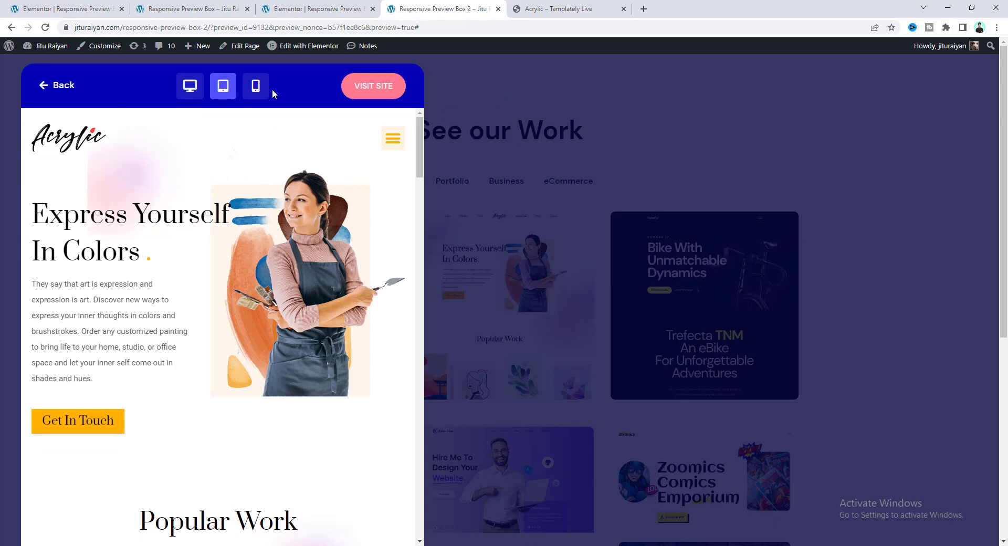
pyautogui.click(256, 87)
pyautogui.click(131, 86)
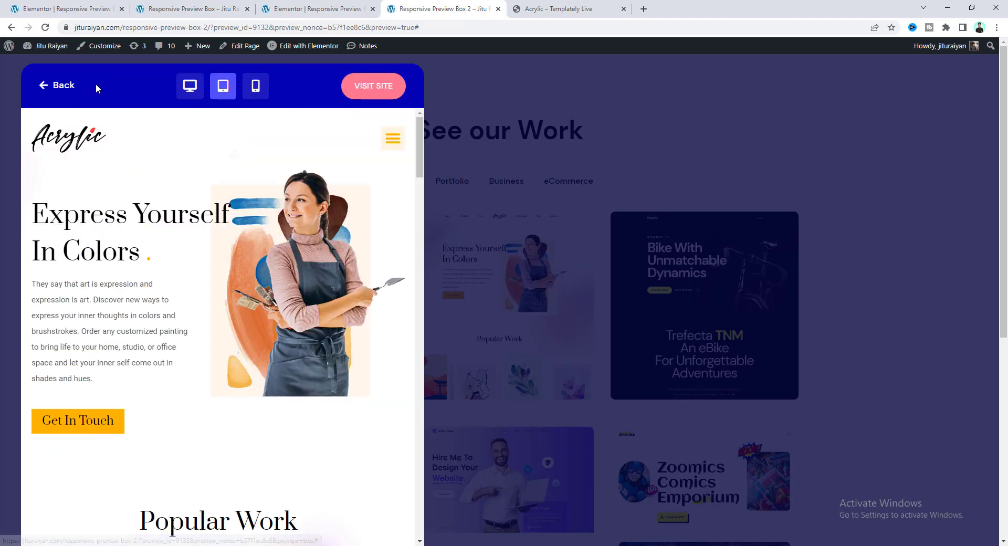
pyautogui.click(190, 86)
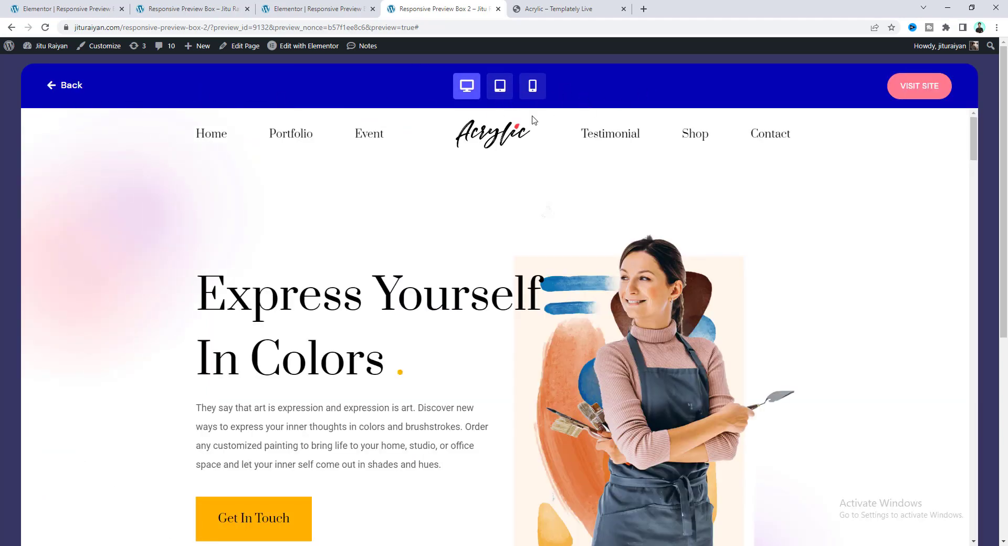
# Set the popup's outermost container to Center its items with Align Items, and preview the updated page.
pyautogui.click(315, 9)
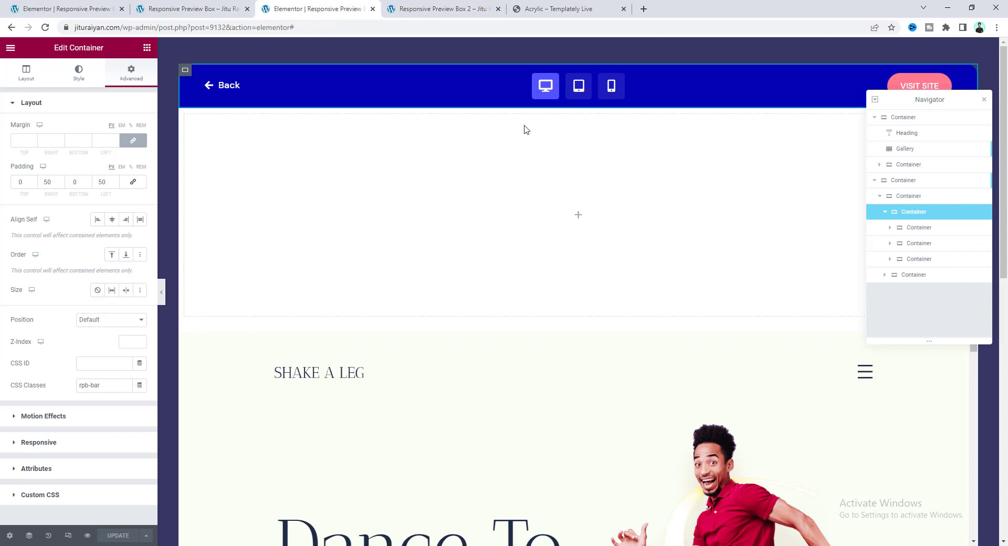
pyautogui.click(900, 182)
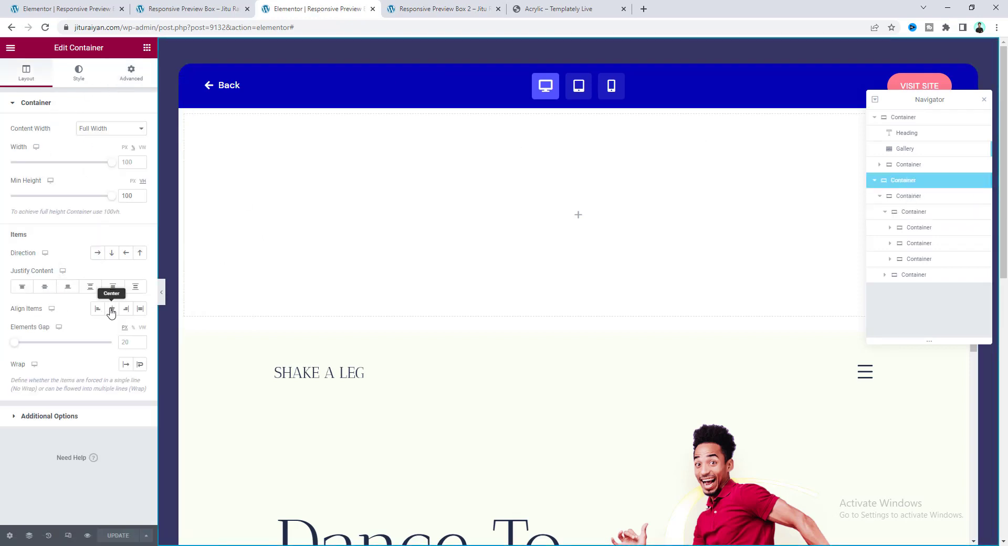
pyautogui.hotkey('ctrl', 'Tab')
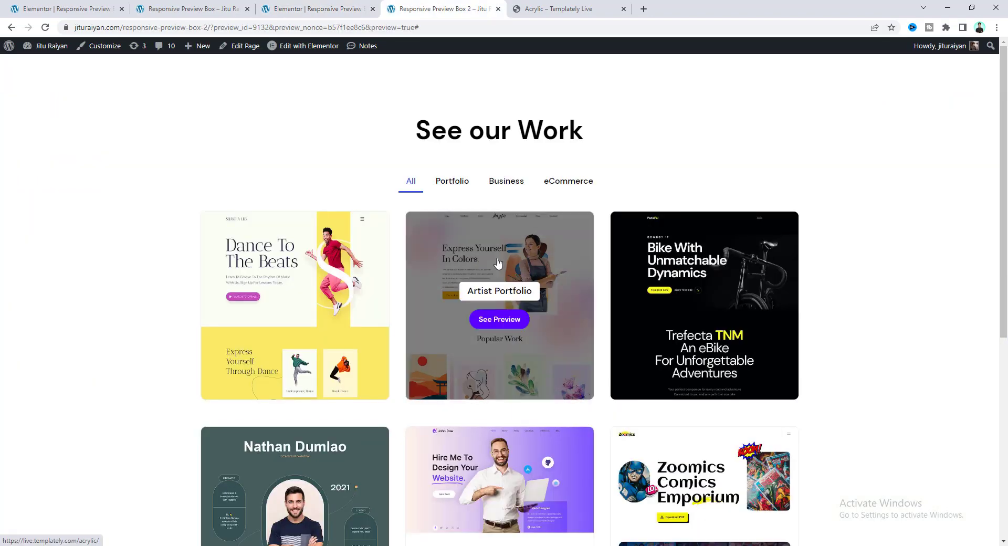
# Check the Artist Portfolio popup's position in tablet, mobile and desktop views, and close the popup.
pyautogui.click(498, 263)
pyautogui.click(500, 86)
pyautogui.click(533, 86)
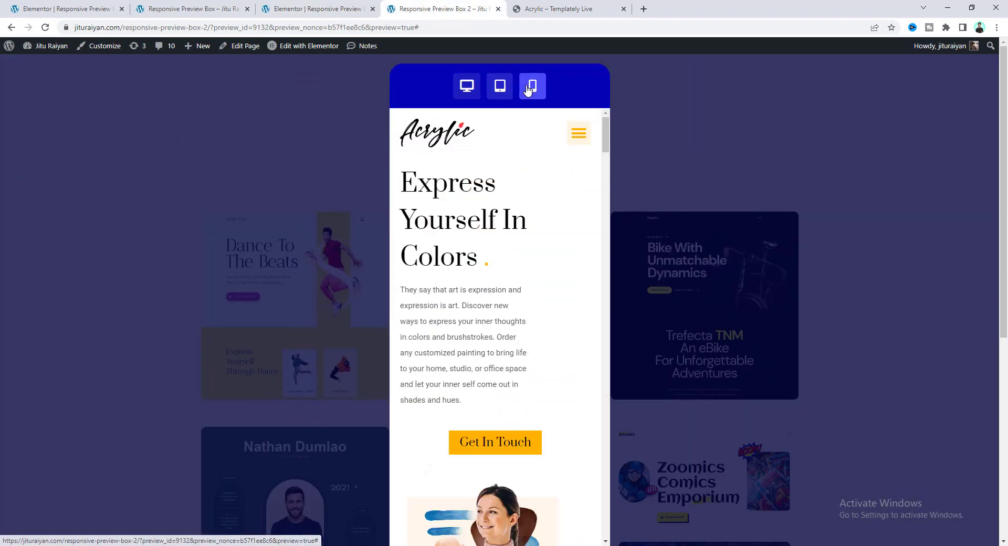
pyautogui.click(467, 85)
pyautogui.press('Escape')
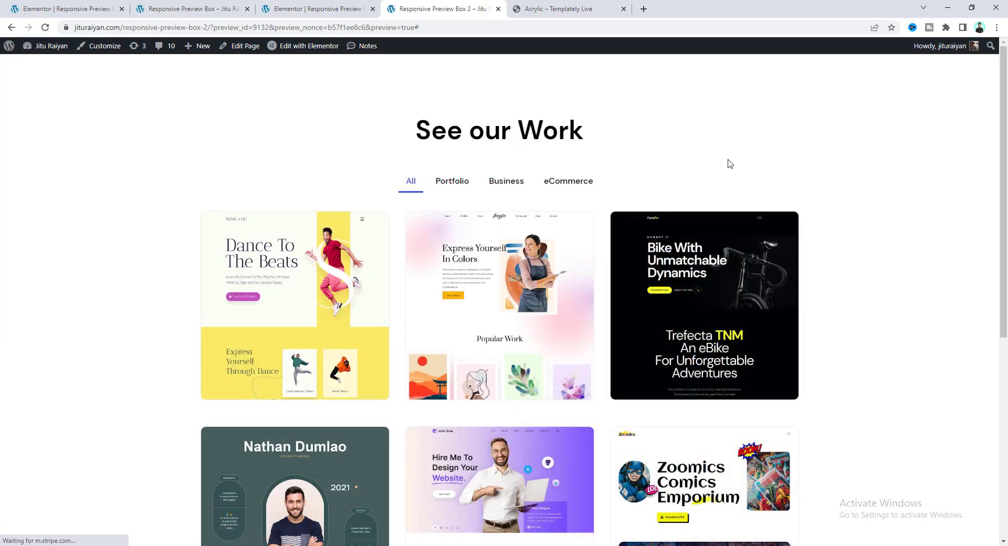
# Examine the gallery layout in the editor's responsive tablet mode, including at a wider canvas width, and return to the desktop view.
pyautogui.click(326, 7)
pyautogui.click(256, 47)
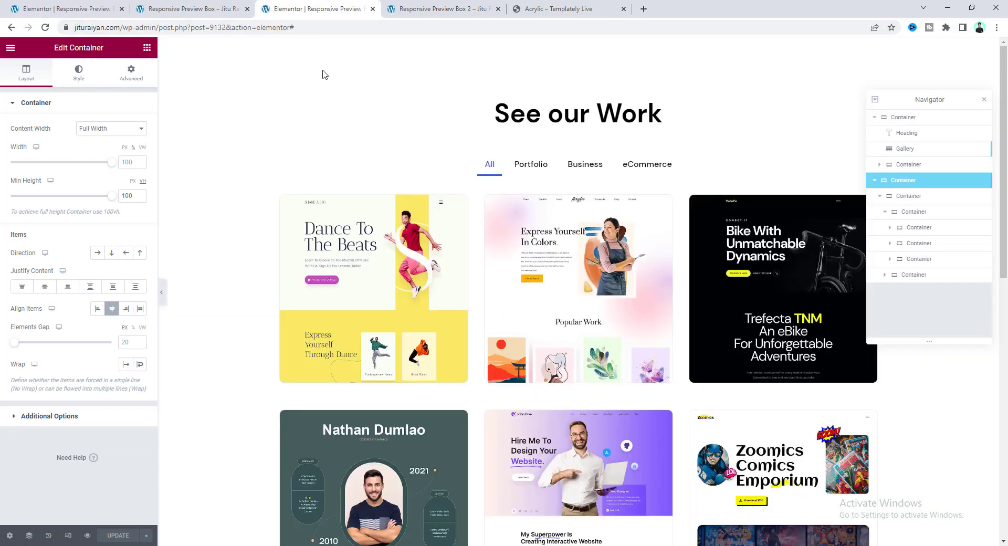
pyautogui.click(69, 536)
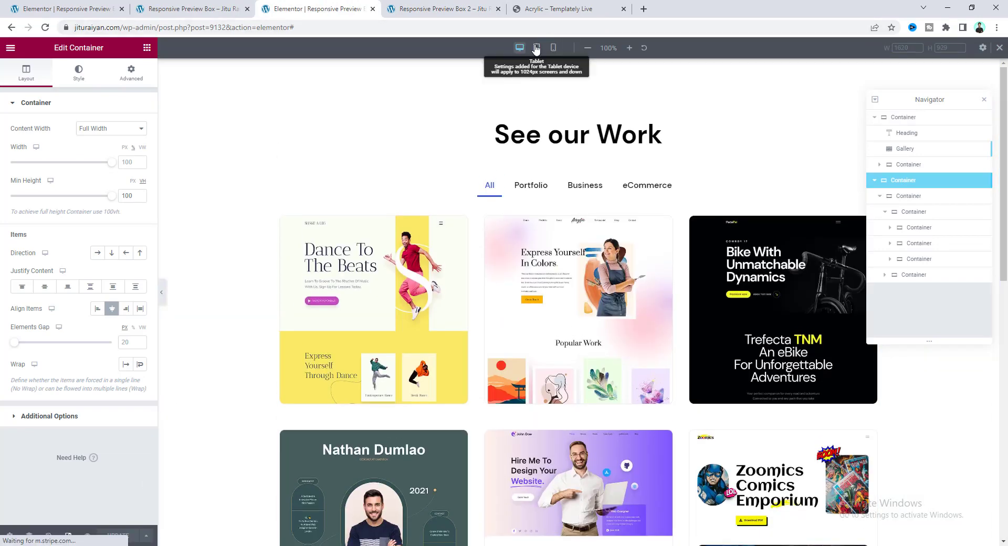
pyautogui.click(536, 47)
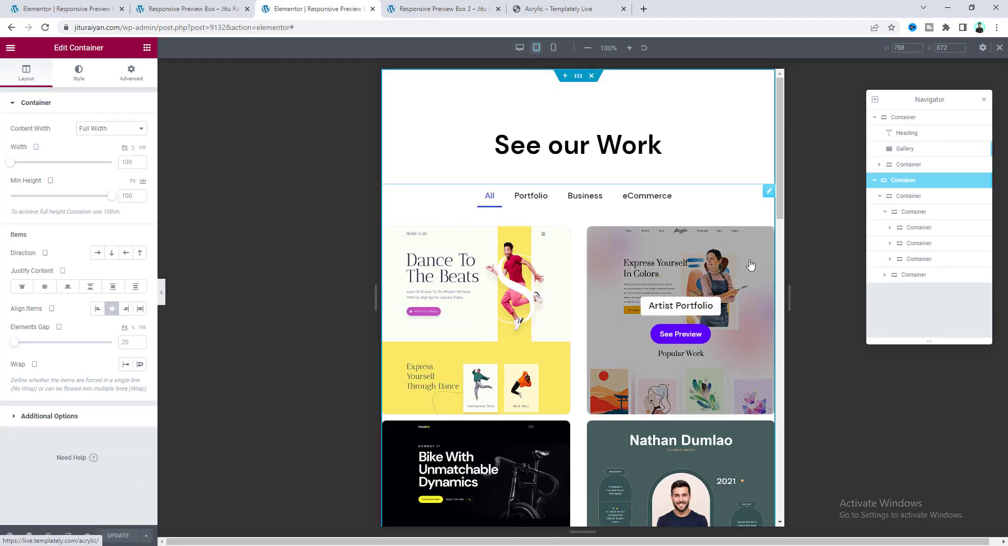
pyautogui.moveTo(791, 306); pyautogui.dragTo(827, 291)
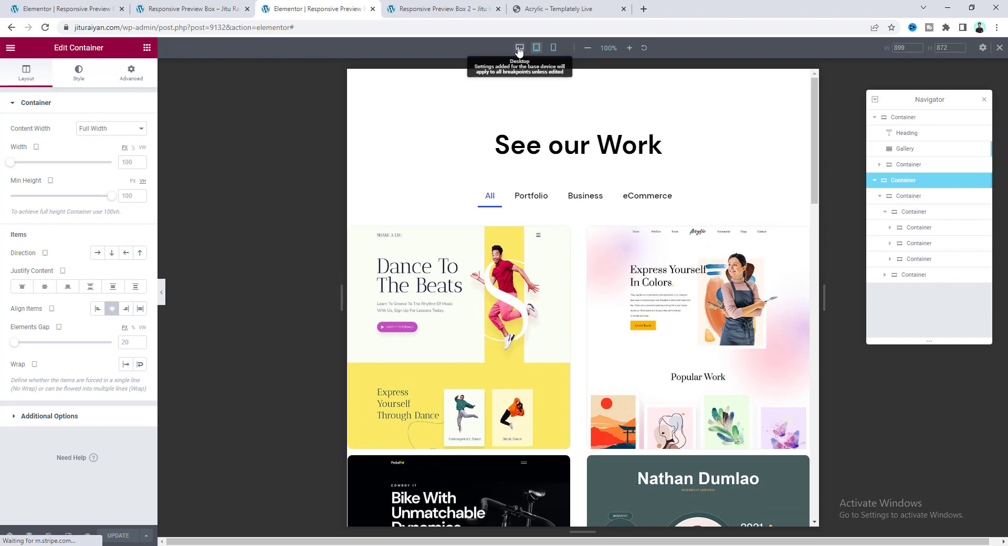
pyautogui.click(519, 48)
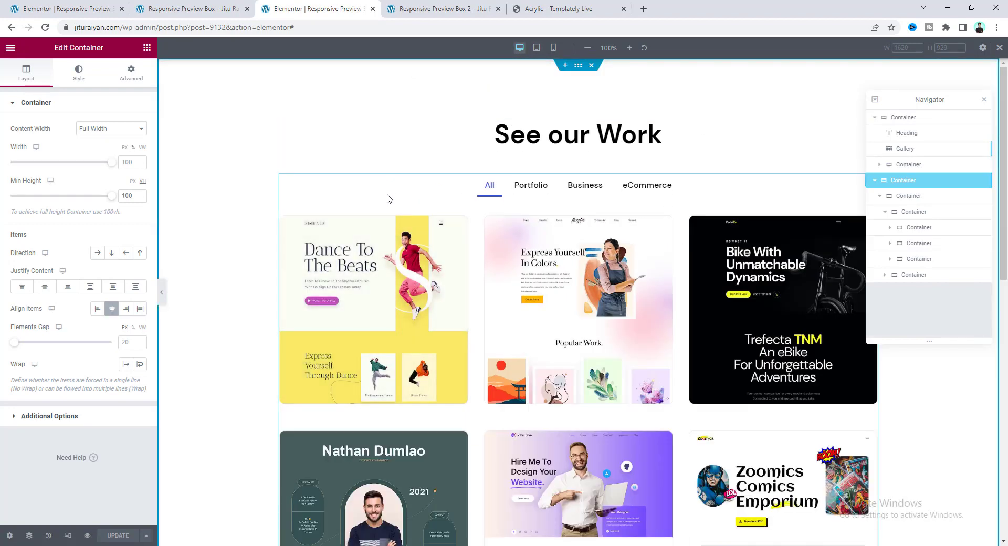
# Set the gallery's right and left padding to 30 px in the desktop view.
pyautogui.click(389, 198)
pyautogui.click(128, 76)
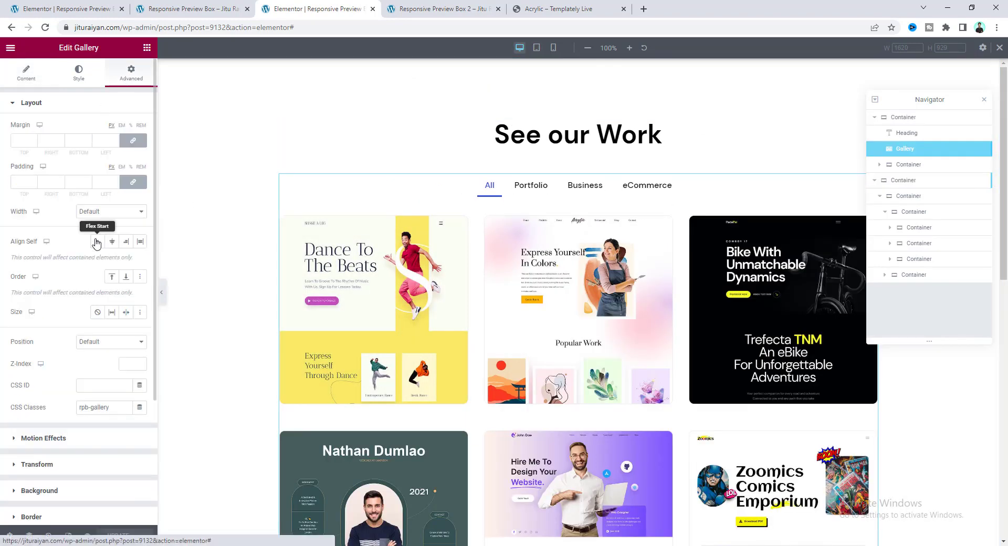
pyautogui.click(46, 182)
pyautogui.write('30')
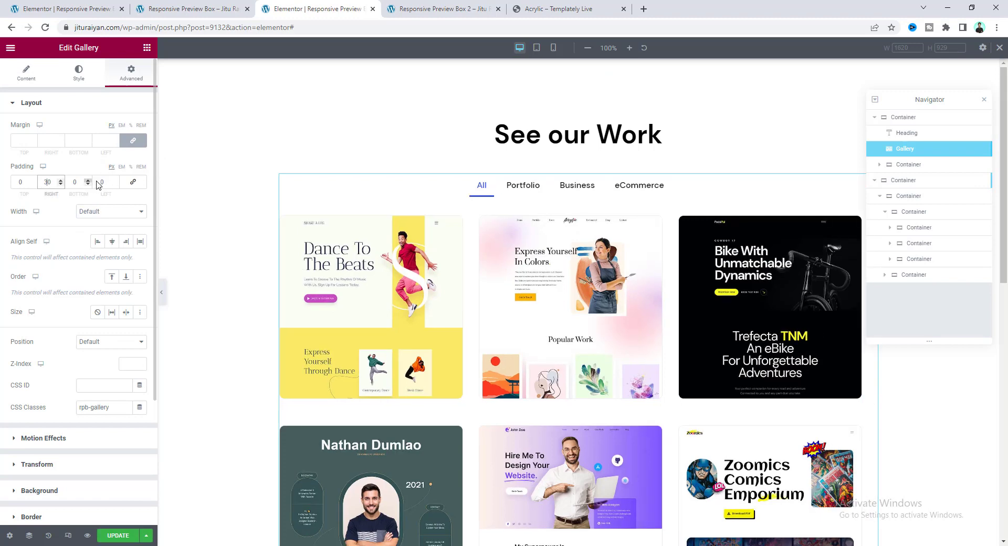
pyautogui.click(98, 181)
pyautogui.write('30')
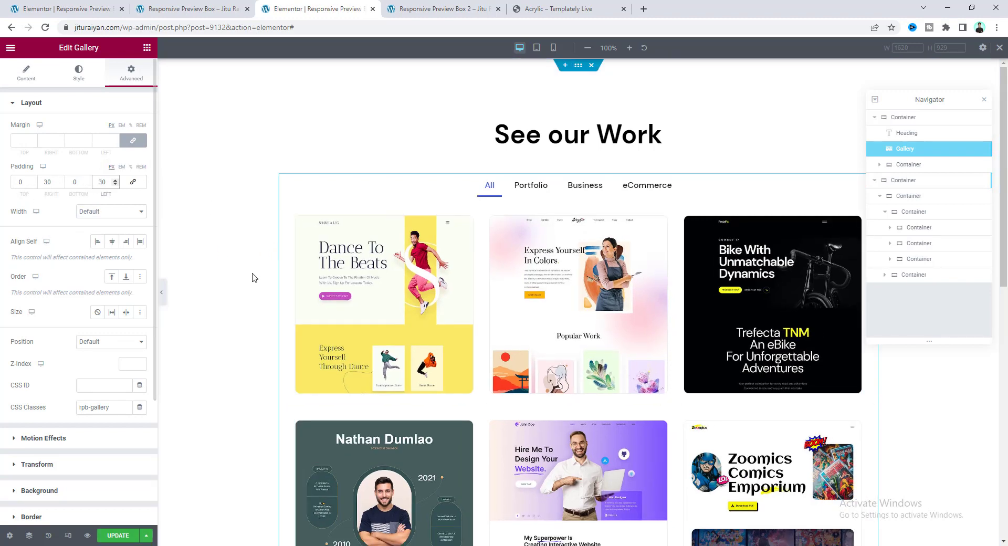
# Select the portfolio section's outer container and examine the gallery's side spacing in the tablet view.
pyautogui.click(579, 67)
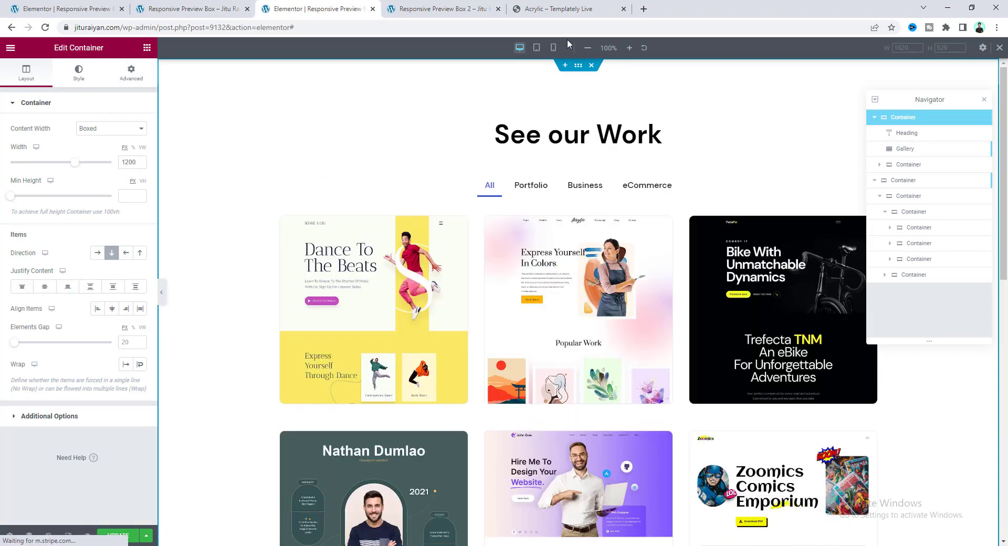
pyautogui.click(537, 48)
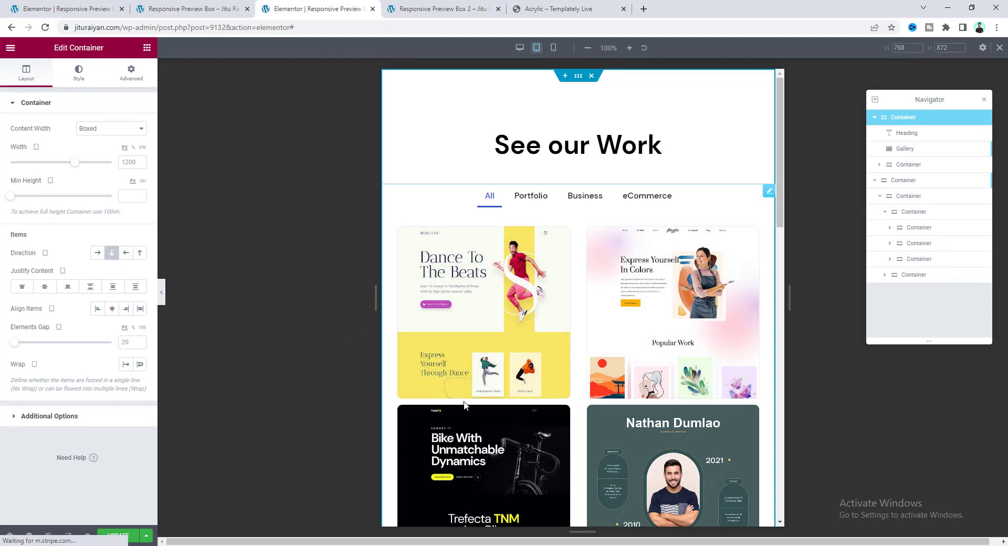
# Set the spacing between the gallery's images to 40 in the tablet view.
pyautogui.click(579, 353)
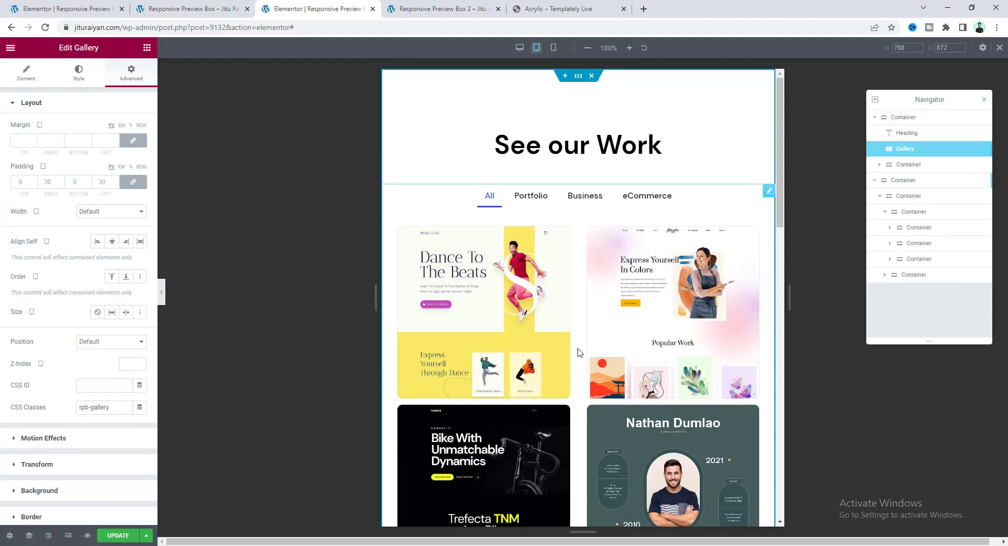
pyautogui.click(26, 72)
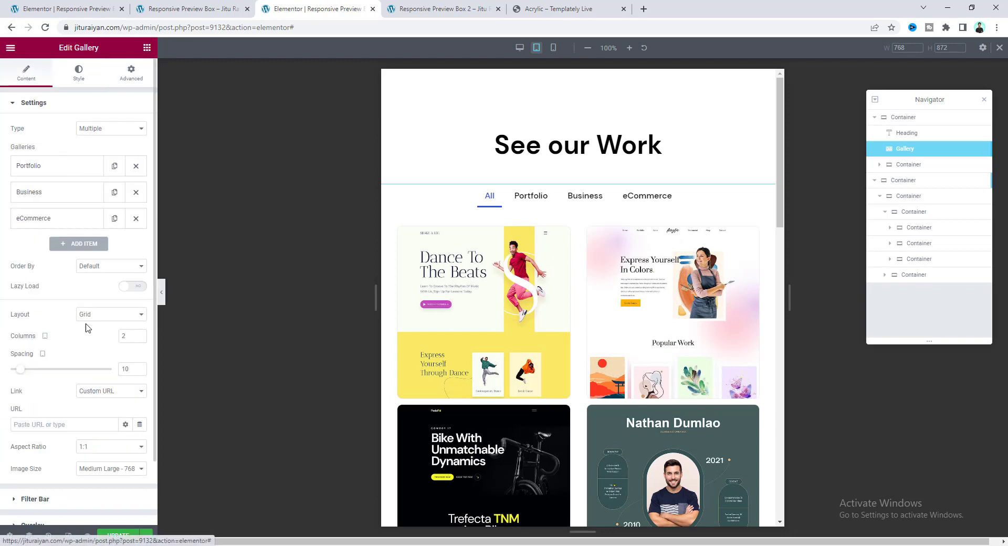
pyautogui.doubleClick(124, 369)
pyautogui.write('40')
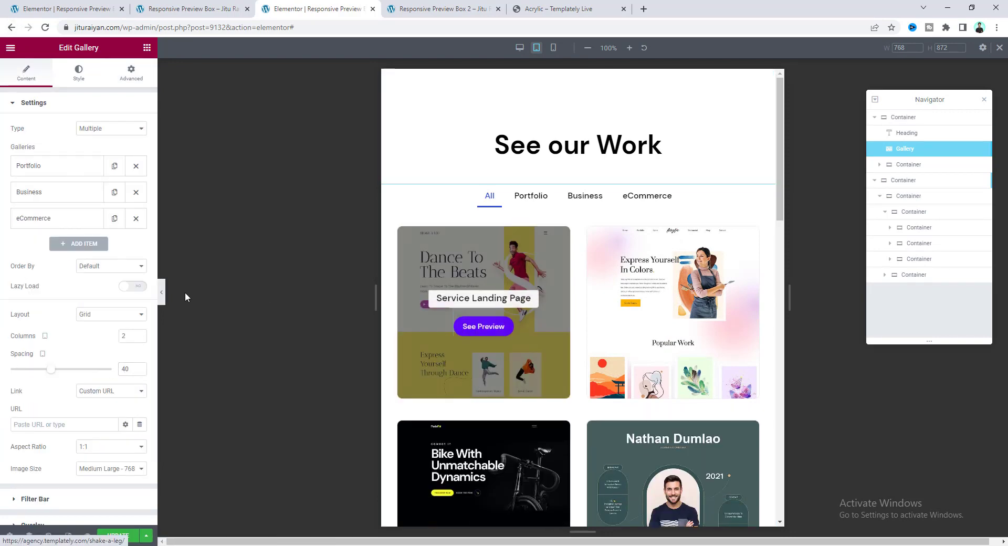
# Open the Service Landing Page preview and set the popup header bar's right and left padding to 35 px in the tablet view.
pyautogui.click(494, 327)
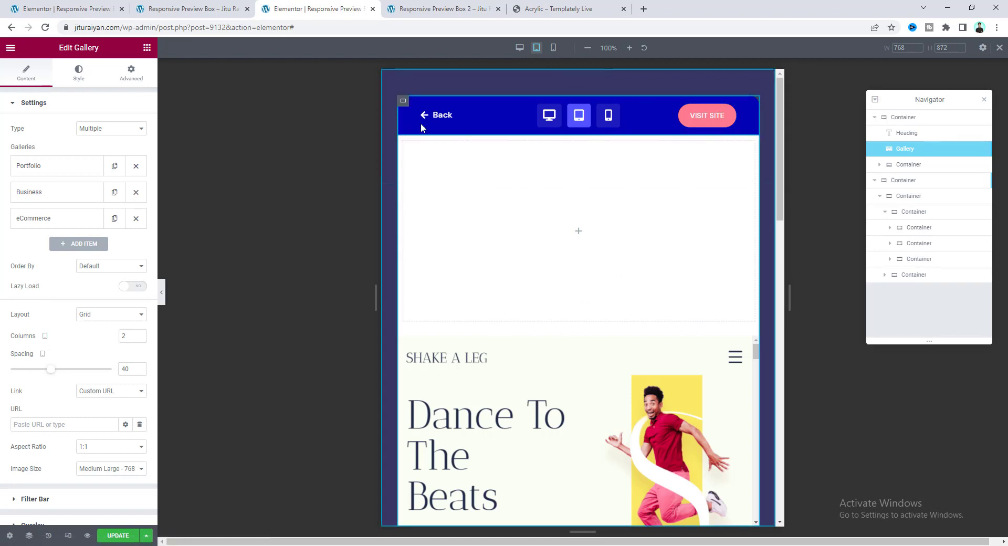
pyautogui.click(403, 103)
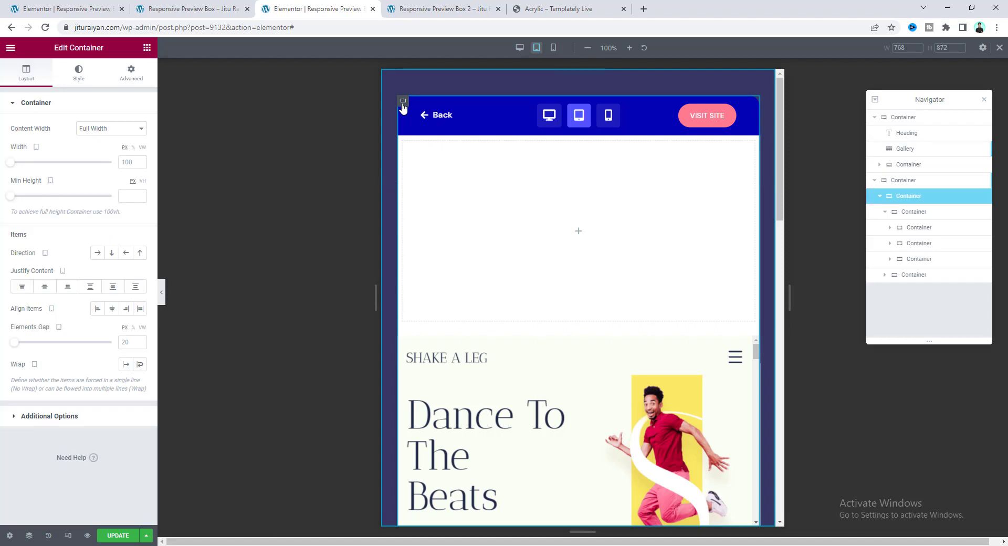
pyautogui.click(922, 213)
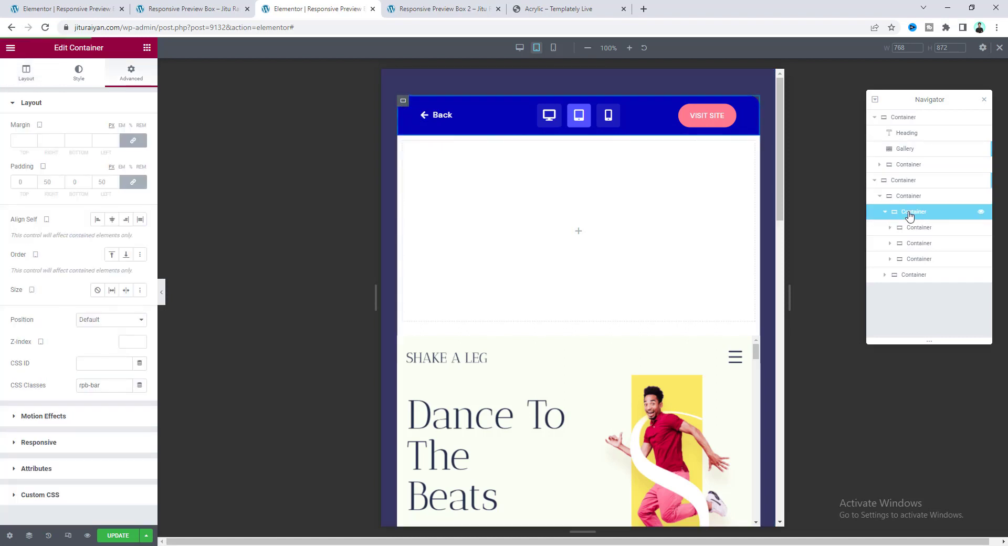
pyautogui.click(133, 182)
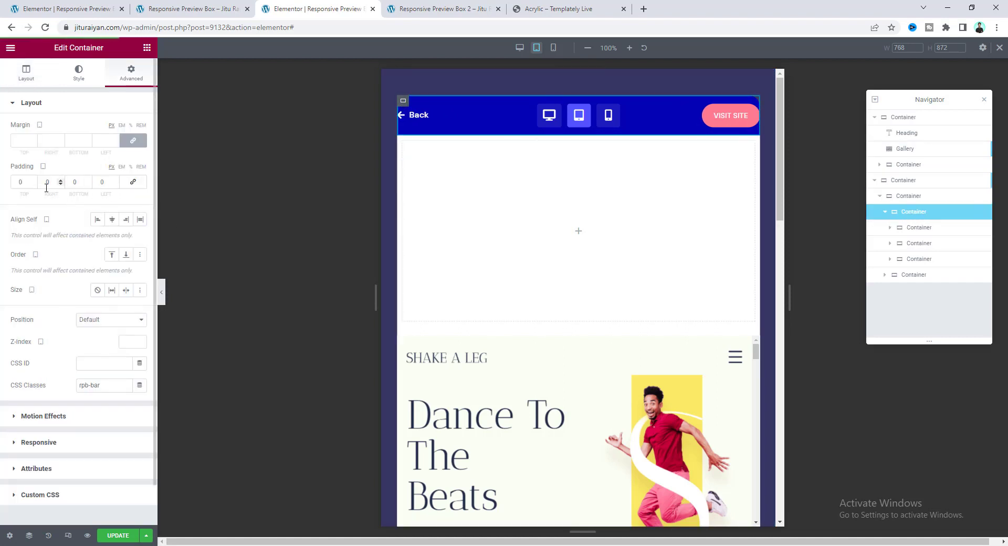
pyautogui.write('3535')
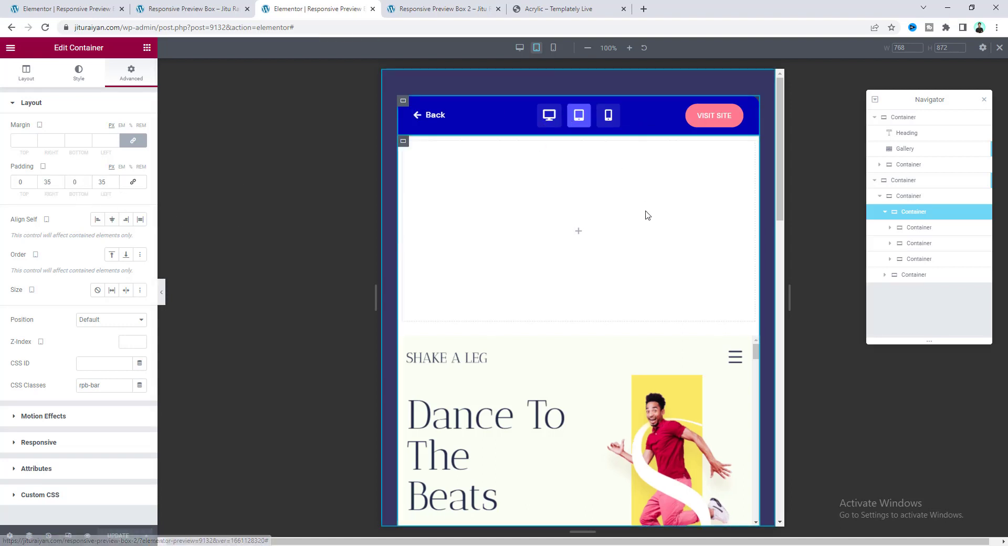
# Hide the popup header's desktop button on tablet and mobile, and check the header without the editing controls.
pyautogui.click(557, 115)
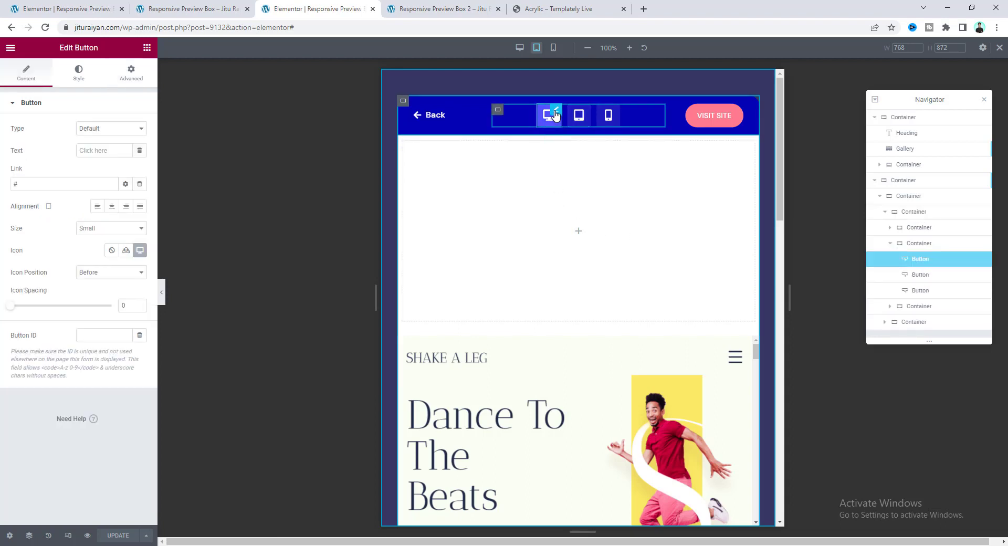
pyautogui.click(132, 74)
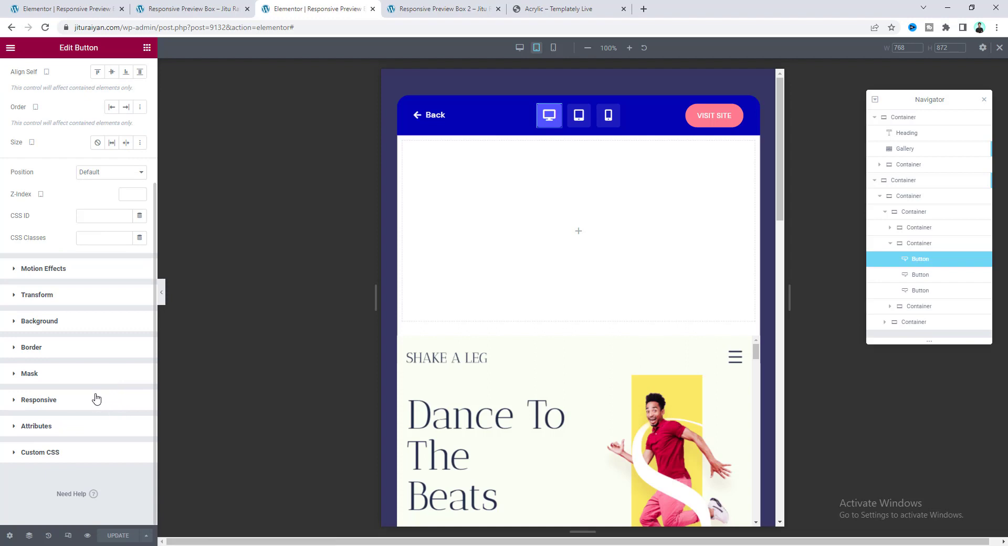
pyautogui.click(94, 398)
pyautogui.click(138, 329)
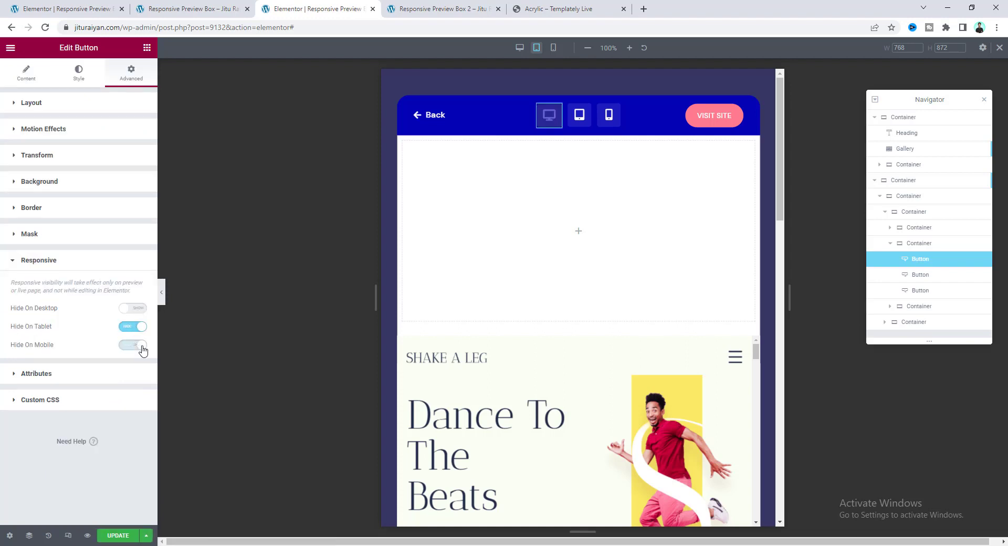
pyautogui.click(159, 297)
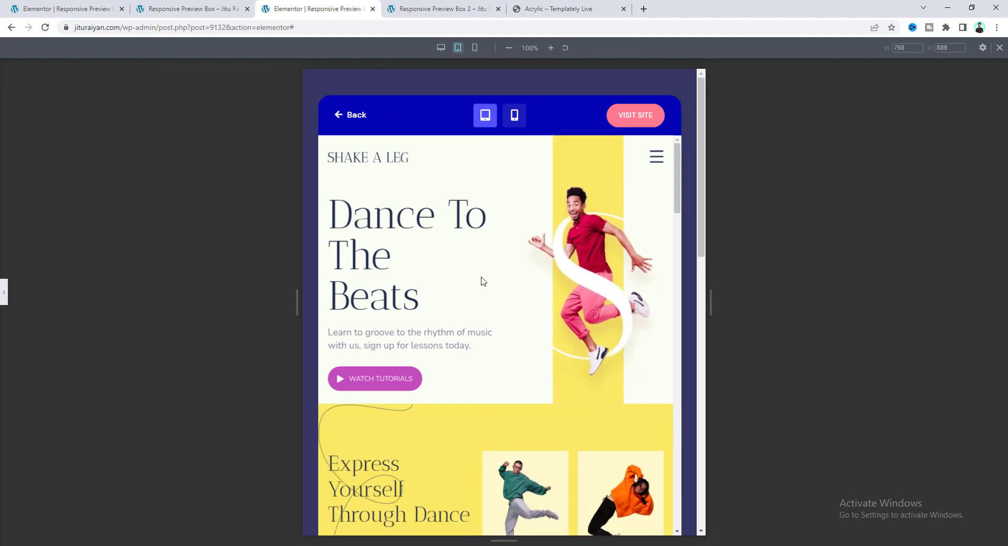
pyautogui.click(3, 294)
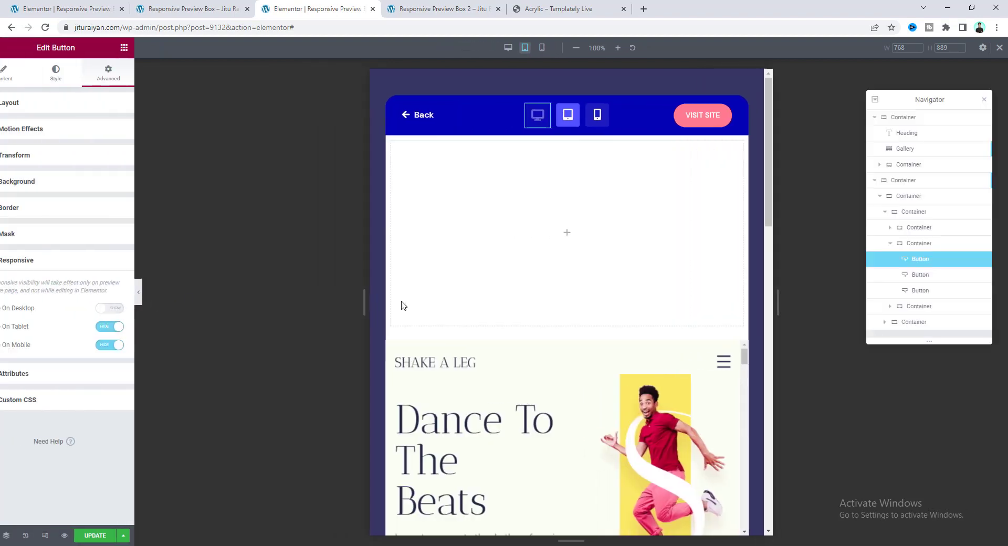
# Switch to the mobile view and set the gallery's image spacing to 30.
pyautogui.click(554, 49)
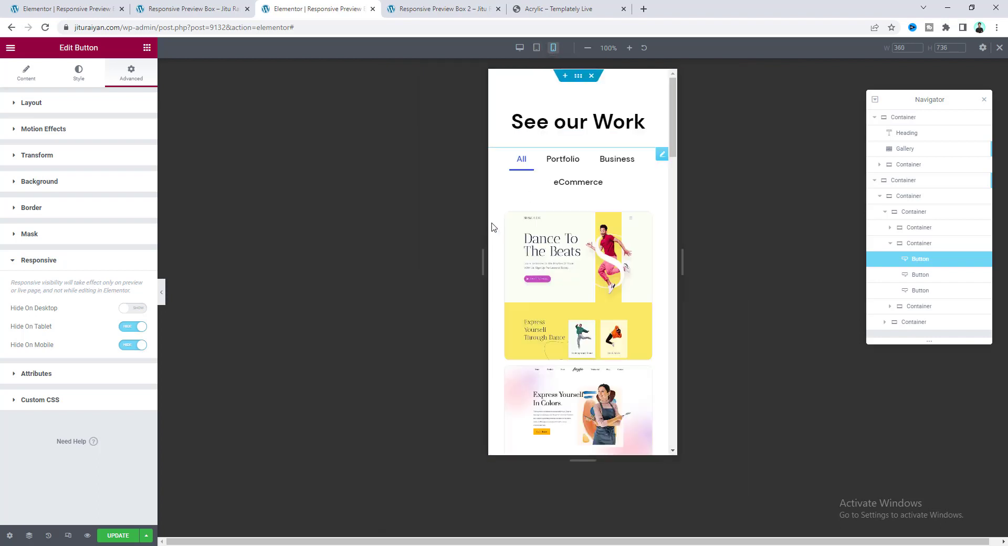
pyautogui.moveTo(606, 246)
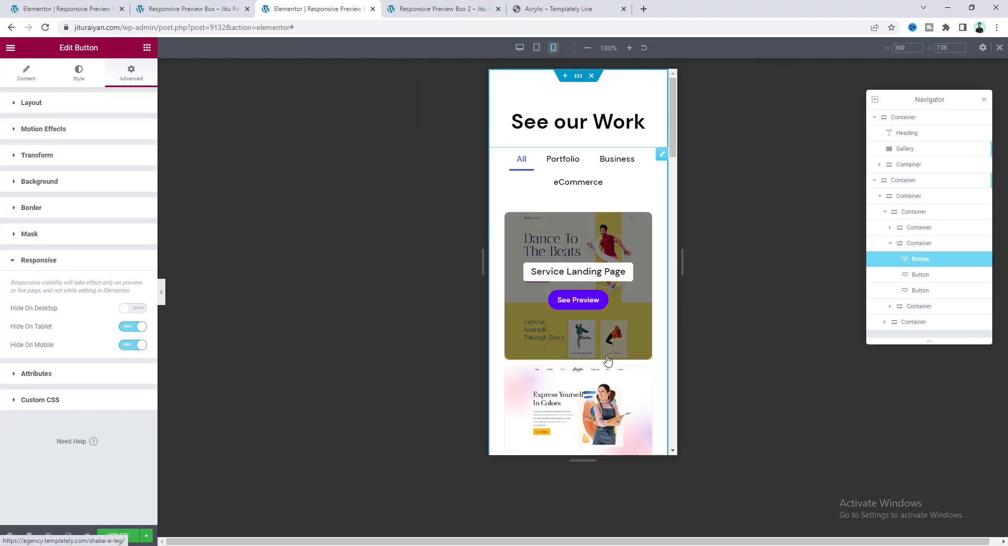
pyautogui.click(543, 202)
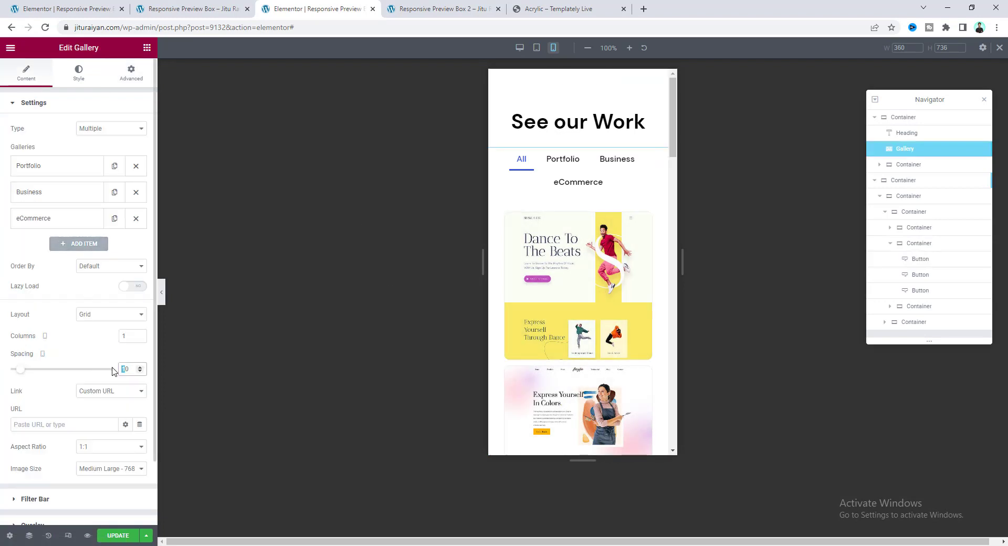
pyautogui.write('30')
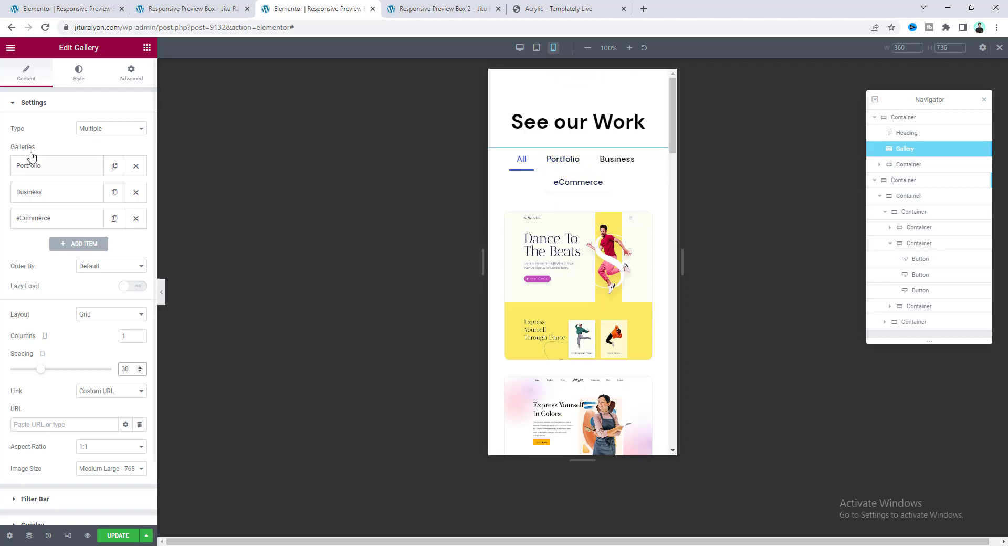
# Change the line-height unit of the gallery's filter bar typography to EM in the mobile view.
pyautogui.click(78, 78)
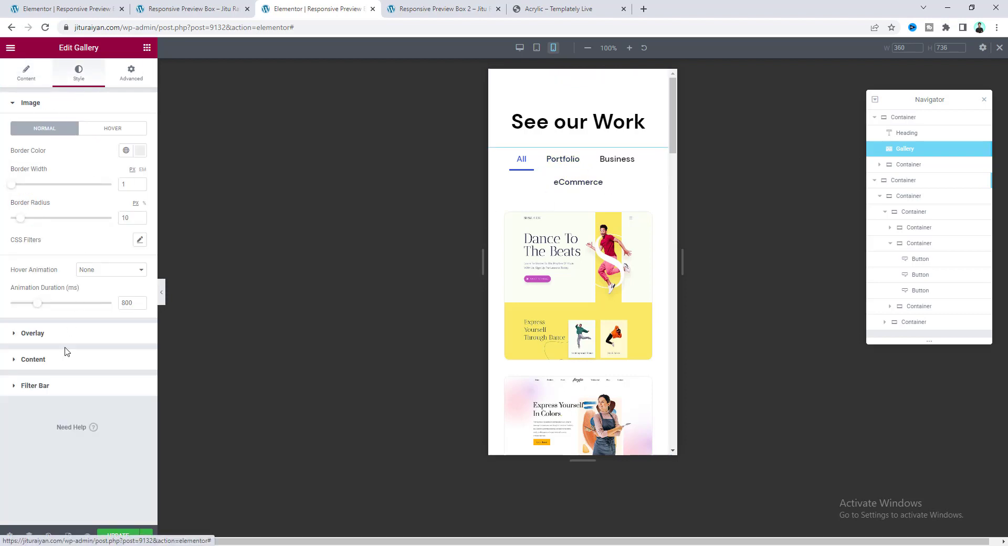
pyautogui.click(69, 385)
pyautogui.click(140, 273)
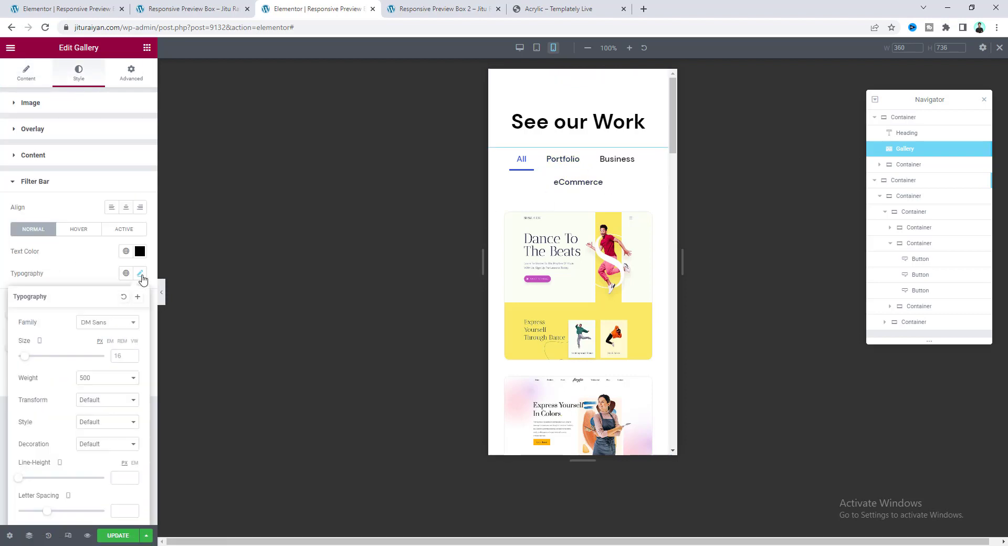
pyautogui.click(135, 463)
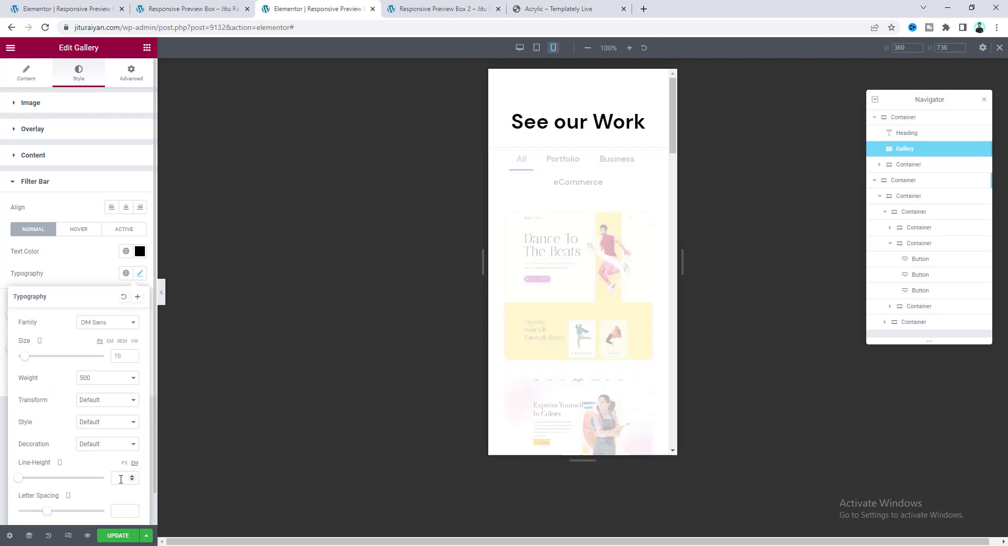
# Open the Service Landing Page popup and set the mobile width of the header's Back and Visit Site containers to 50% each.
pyautogui.click(586, 295)
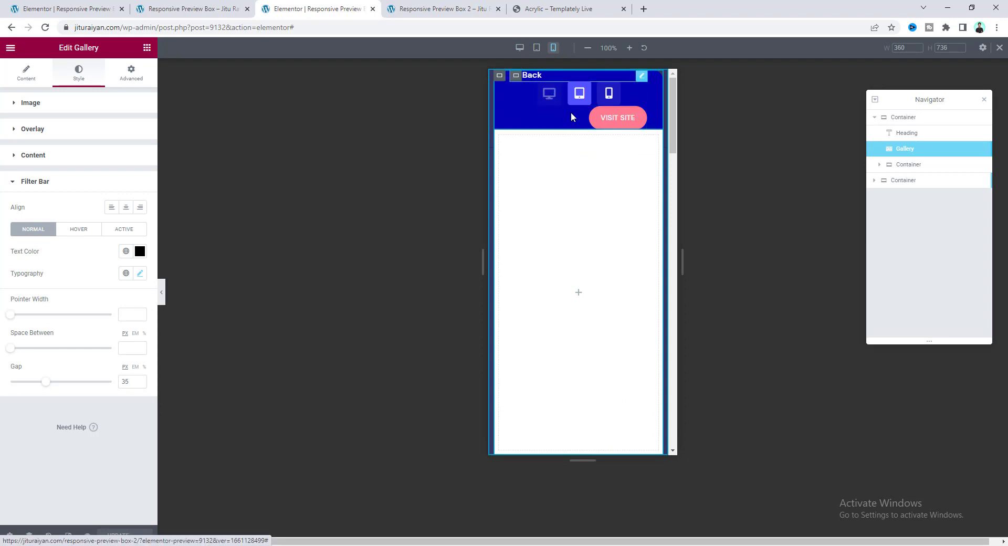
pyautogui.click(516, 76)
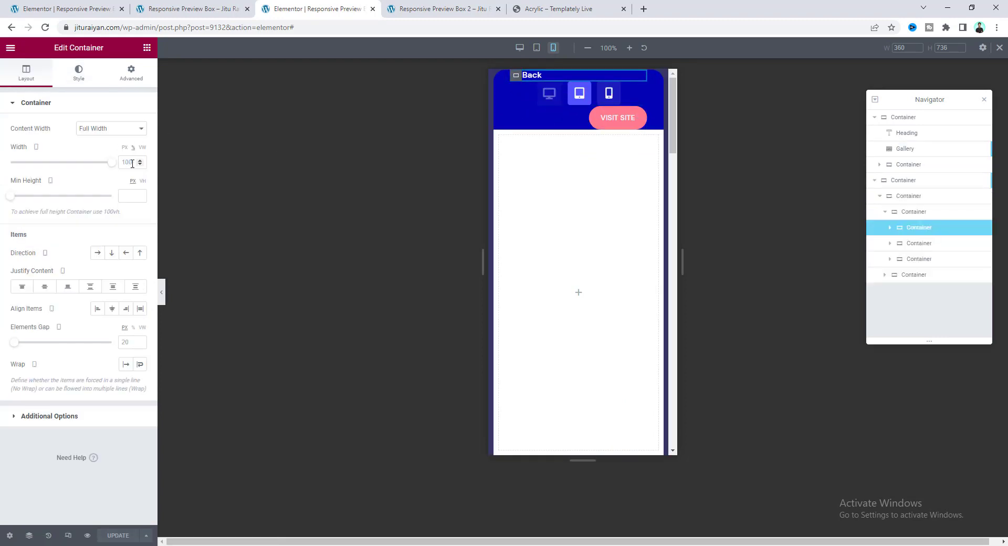
pyautogui.write('50')
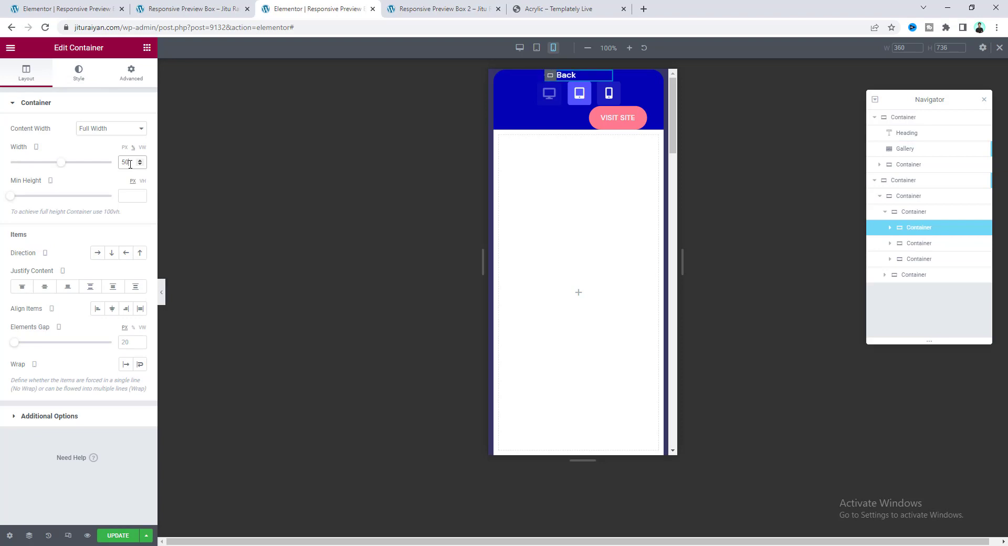
pyautogui.click(516, 112)
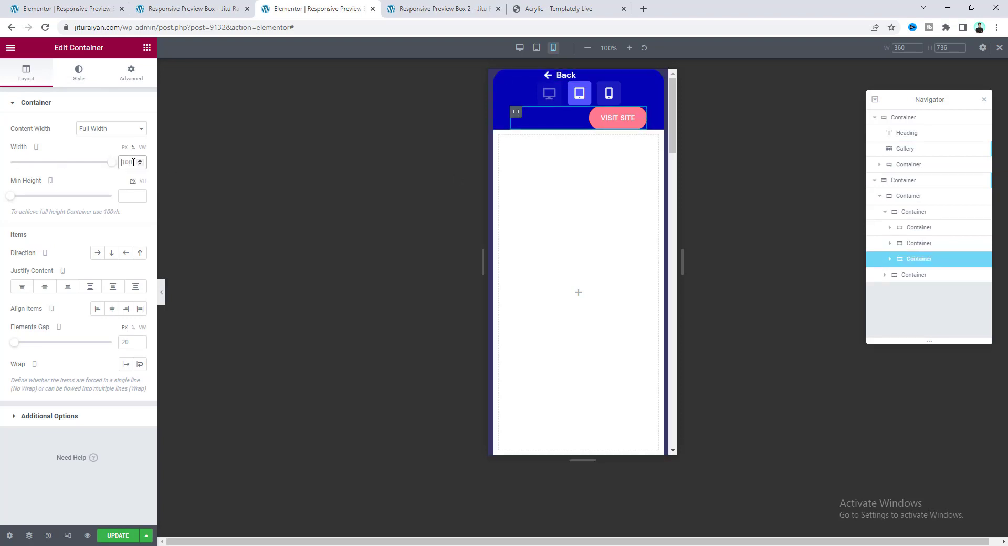
pyautogui.write('50')
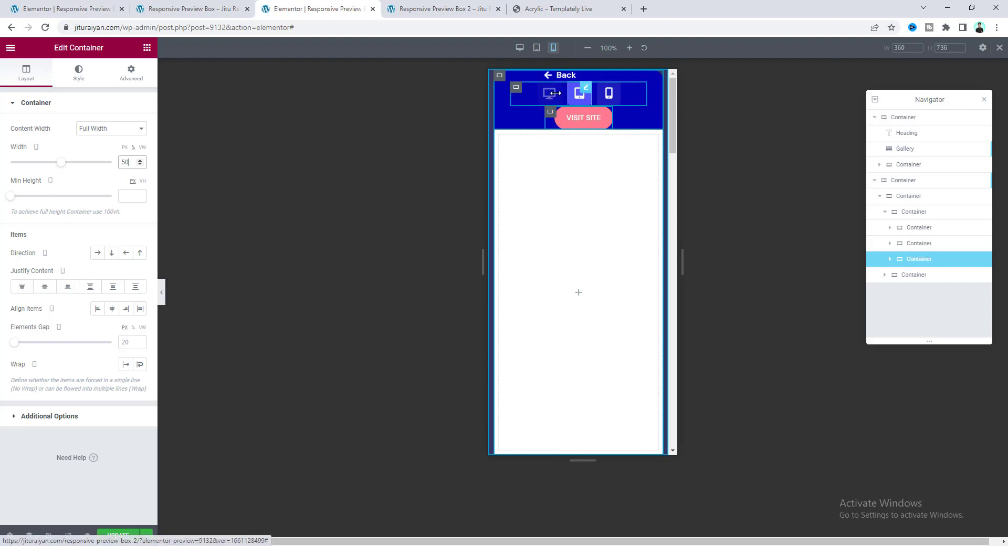
# Hide the device buttons container on mobile, order it at the end of the header bar, and check the result in preview.
pyautogui.click(519, 91)
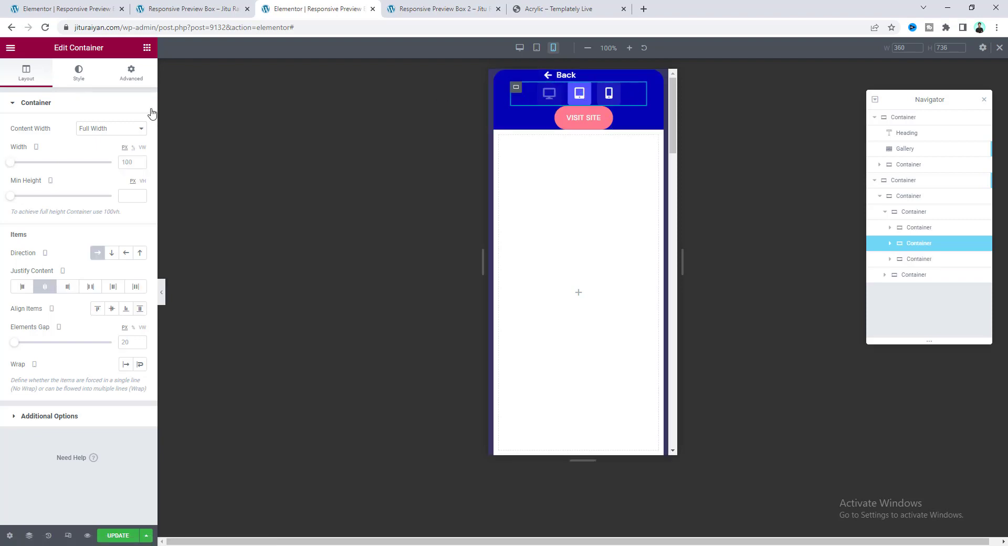
pyautogui.click(135, 81)
pyautogui.click(62, 446)
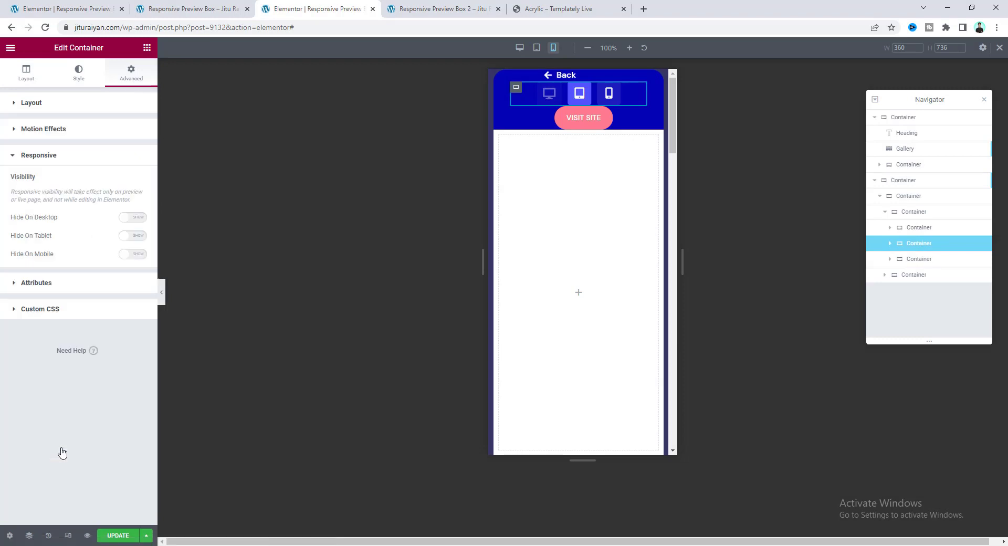
pyautogui.click(141, 254)
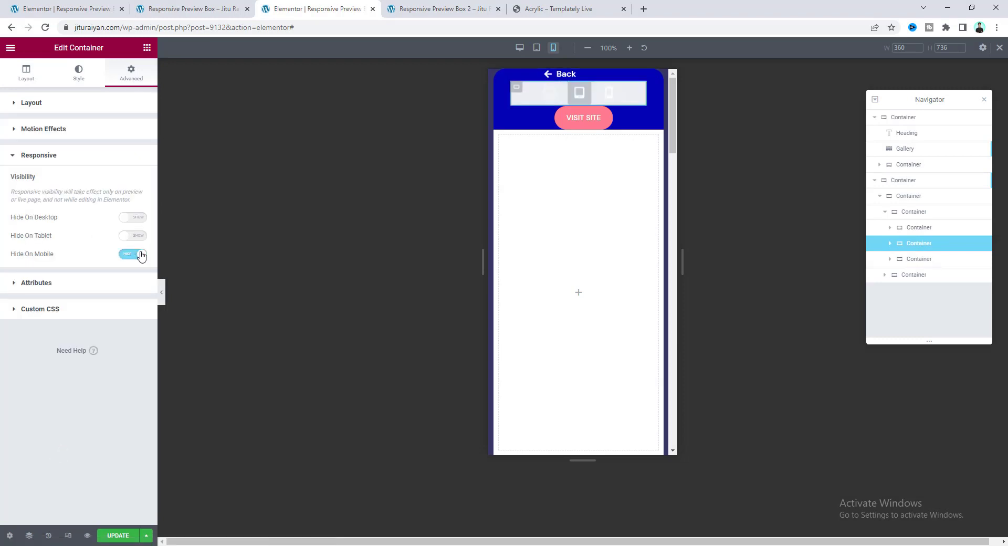
pyautogui.click(75, 114)
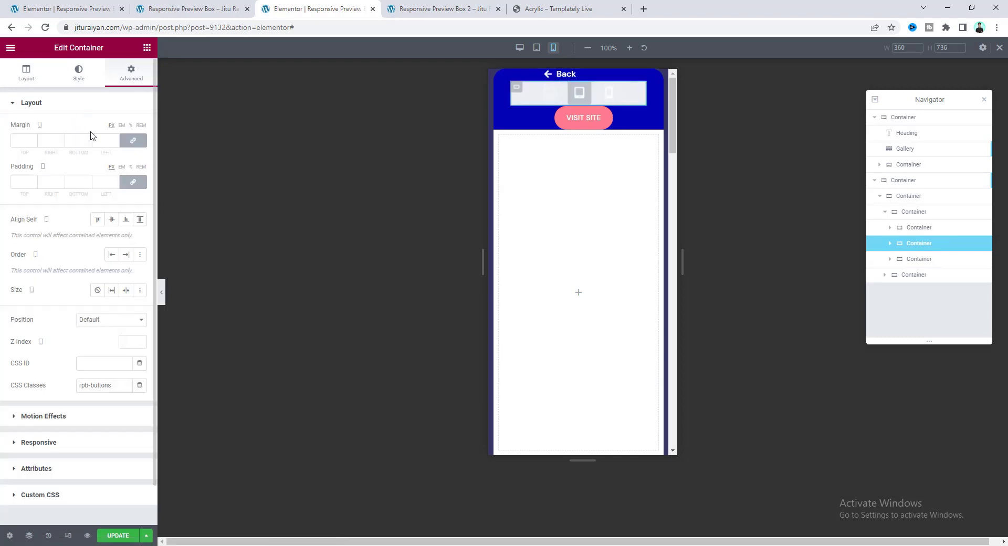
pyautogui.click(126, 255)
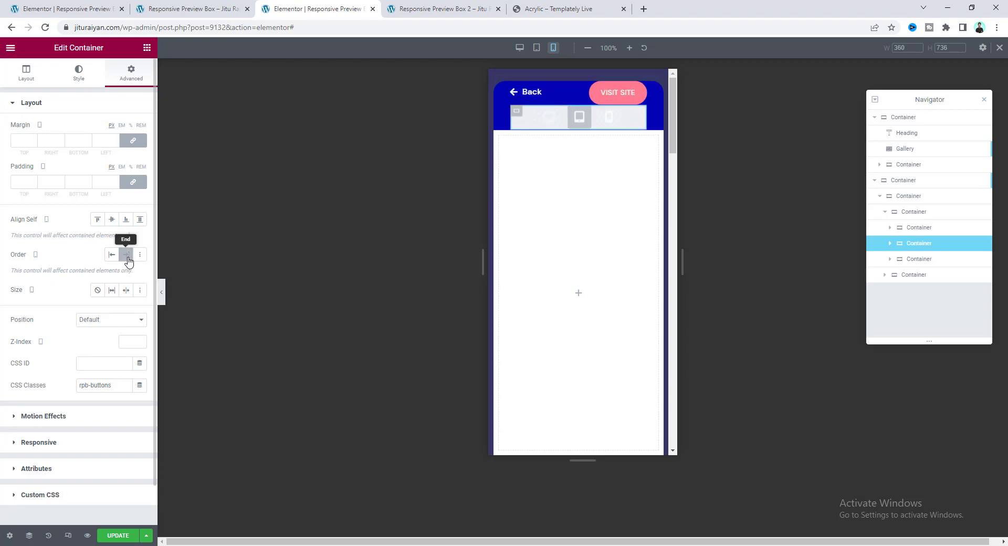
pyautogui.click(163, 298)
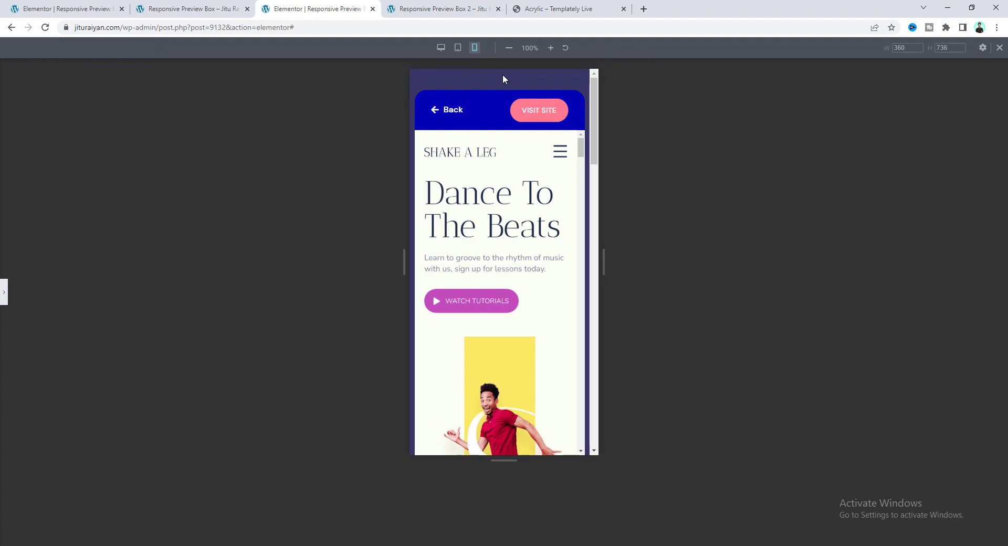
pyautogui.hotkey('ctrl', 'p')
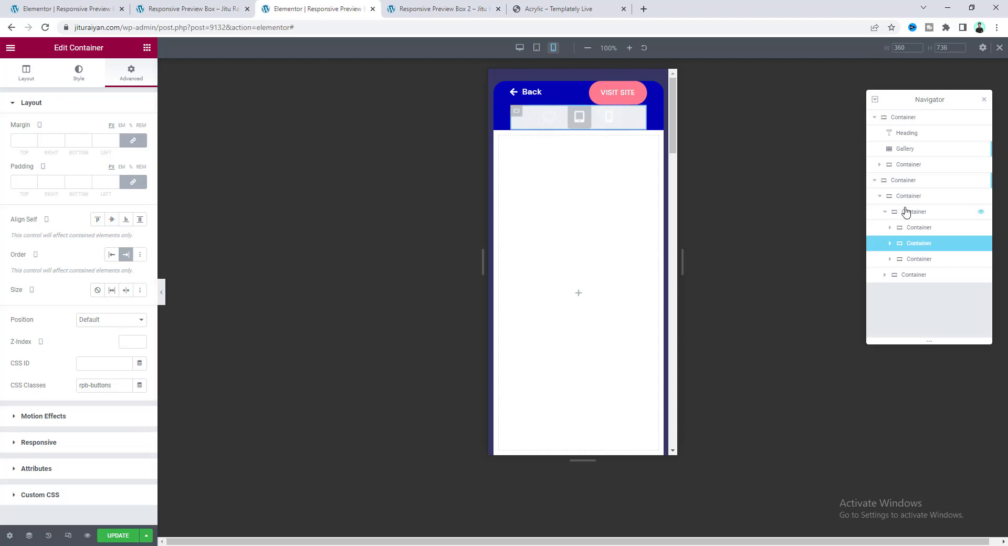
# Set the popup header bar's right and left padding to 30 px in the mobile view.
pyautogui.click(906, 212)
pyautogui.click(131, 74)
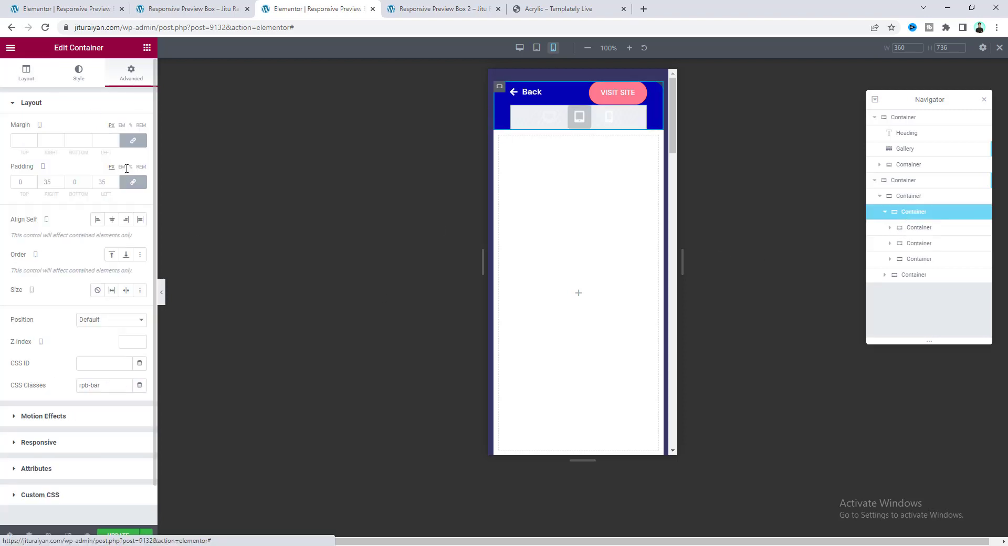
pyautogui.click(101, 181)
pyautogui.write('3')
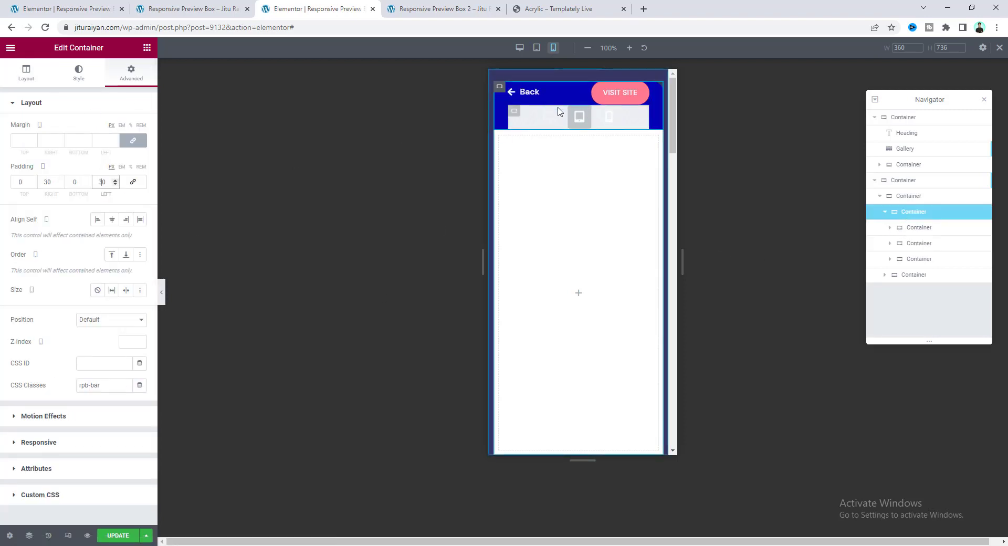
# Set the right padding of the popup's outermost container to 30 px in the mobile view.
pyautogui.click(895, 183)
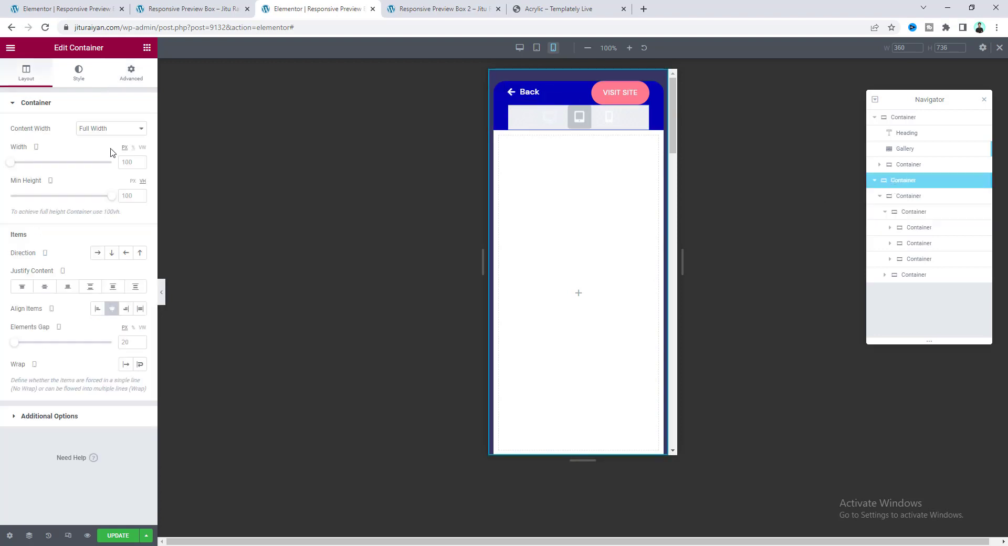
pyautogui.click(135, 77)
pyautogui.click(48, 182)
pyautogui.write('30')
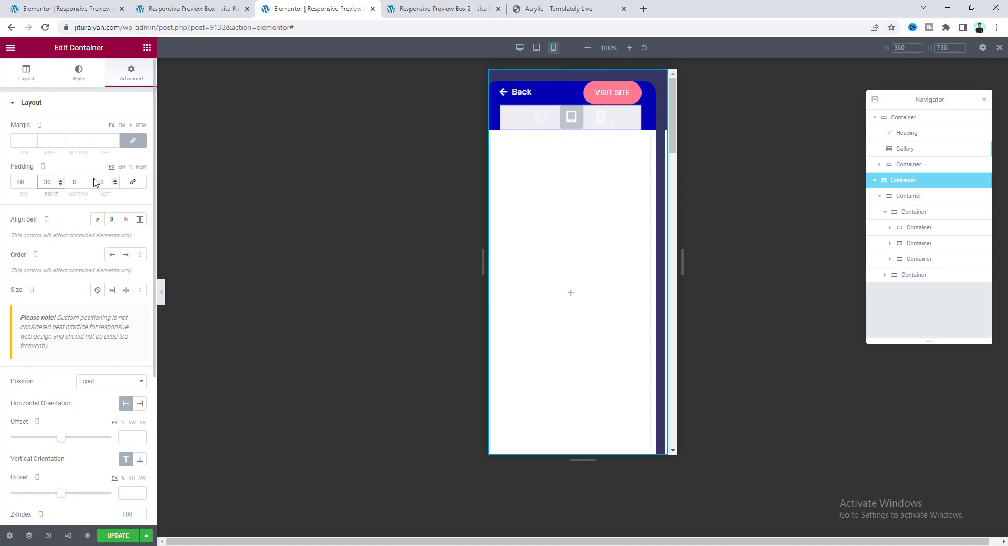
# Preview the page, open the Express Yourself In Colors popup at desktop width, and close it.
pyautogui.click(87, 535)
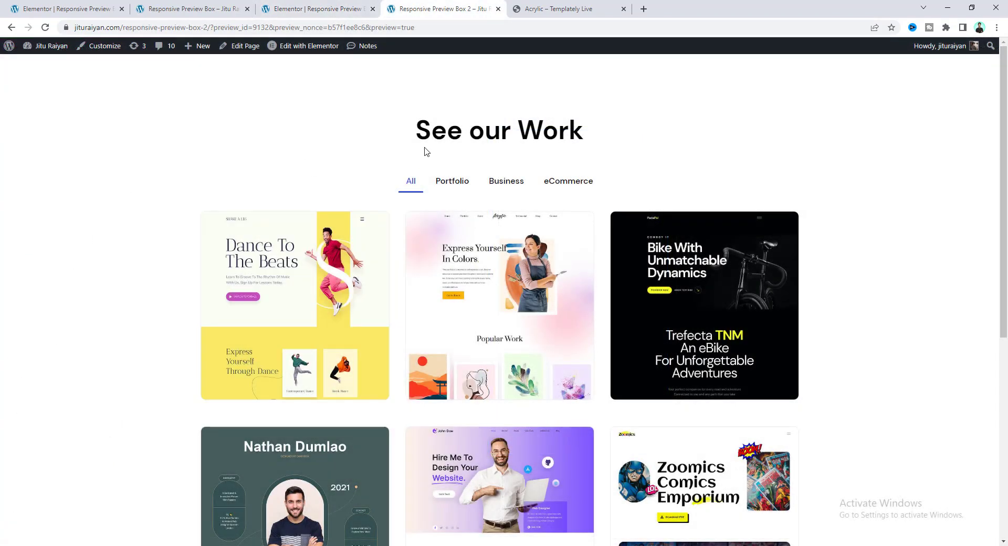
pyautogui.click(521, 300)
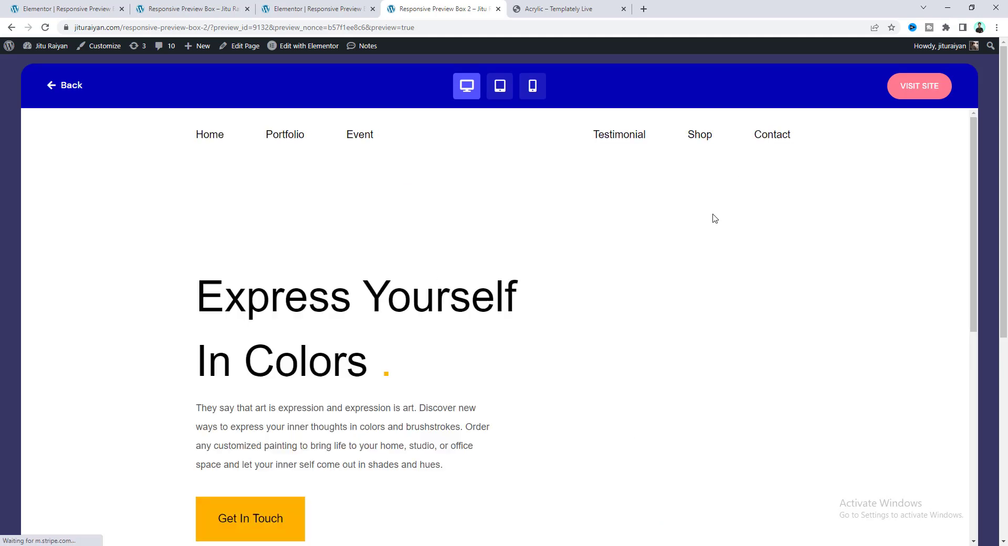
pyautogui.press('Escape')
# Narrow the browser window to tablet width, check the Service Landing Page popup's header, and maximize the window again.
pyautogui.click(976, 5)
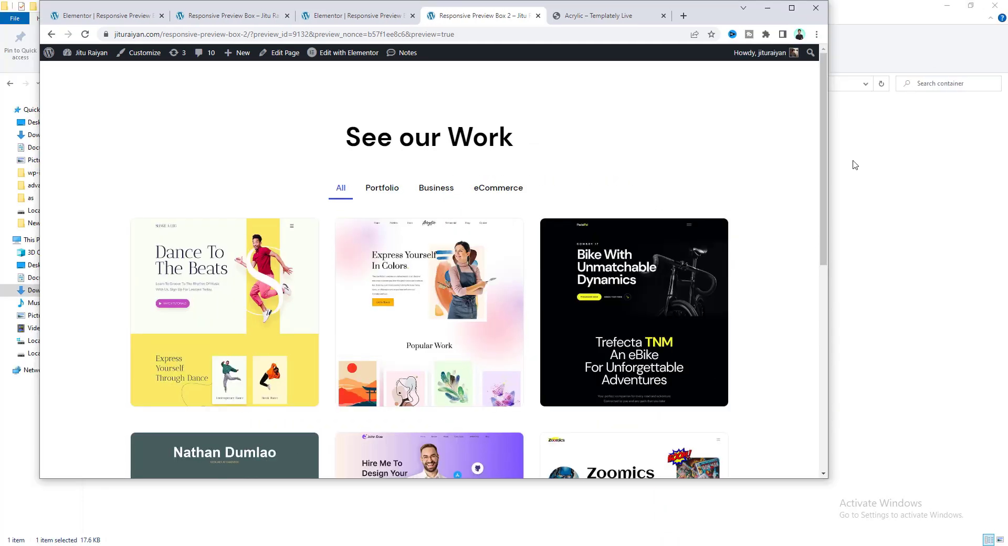
pyautogui.moveTo(850, 167); pyautogui.dragTo(491, 167)
pyautogui.click(192, 261)
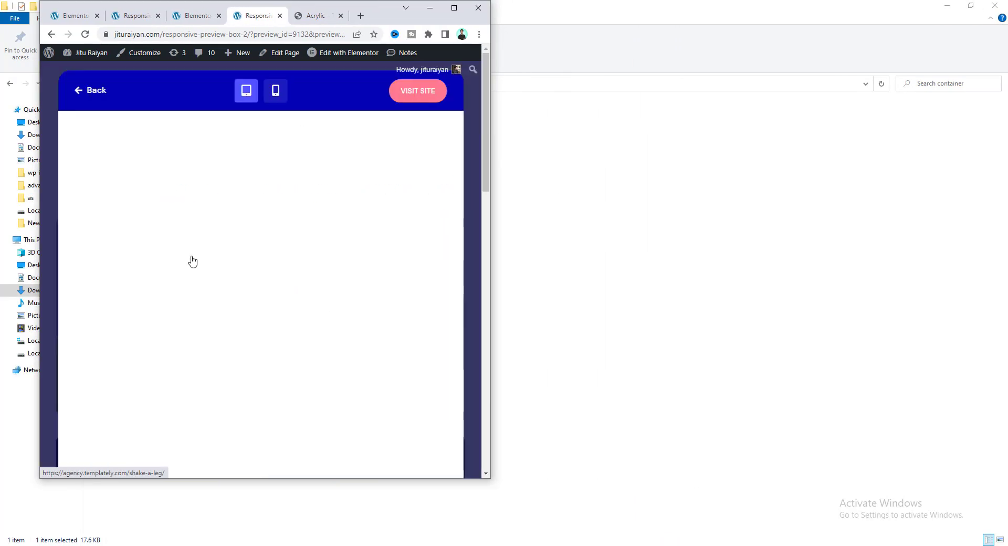
pyautogui.press('Escape')
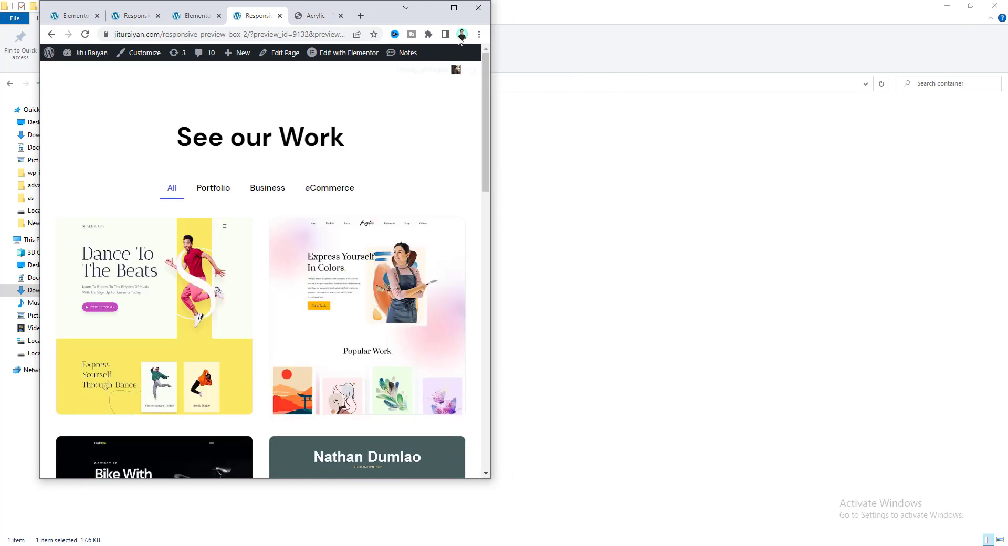
pyautogui.click(456, 12)
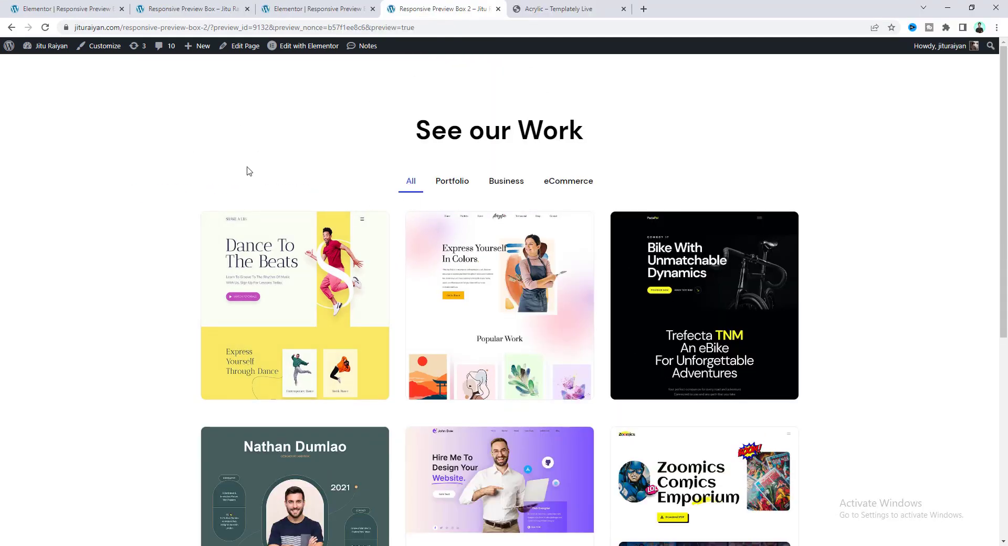
# Inspect the preview page and emulate a Responsive device with a width of 360 px.
pyautogui.rightClick(249, 168)
pyautogui.click(298, 324)
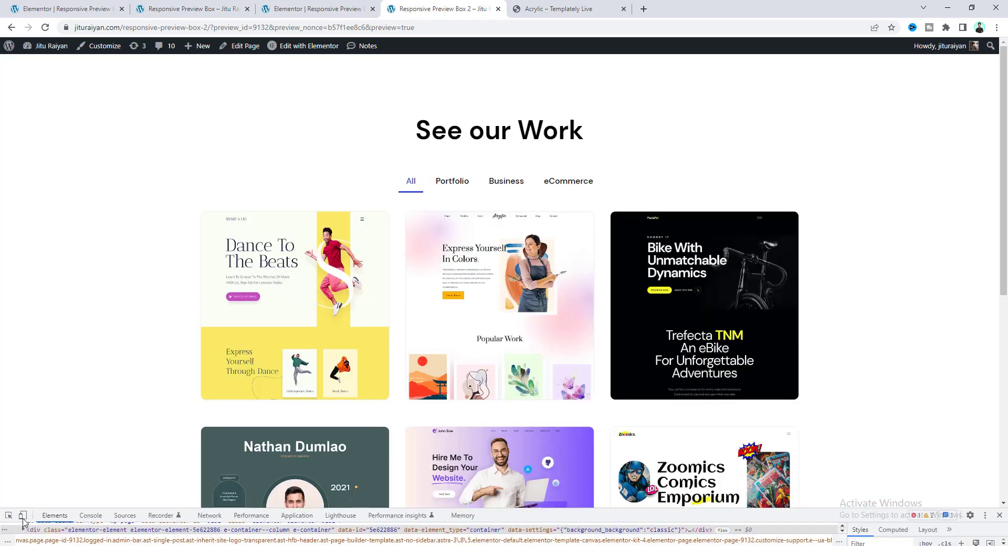
pyautogui.click(23, 517)
pyautogui.click(446, 46)
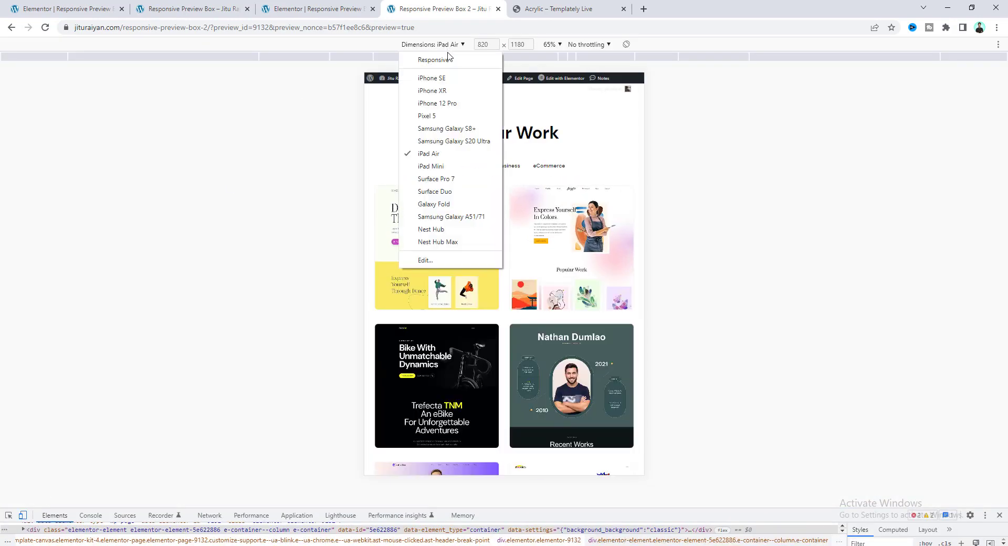
pyautogui.click(446, 57)
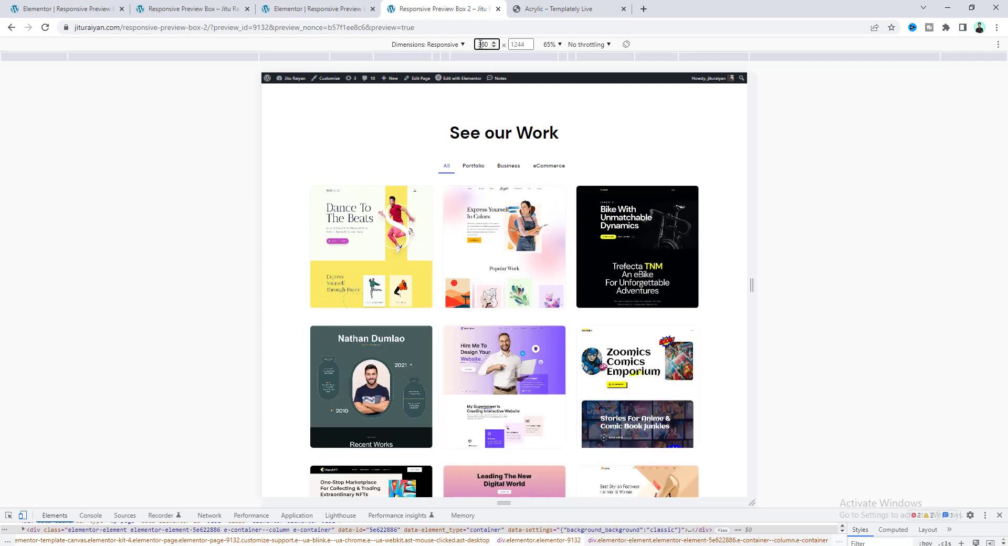
pyautogui.press('Return')
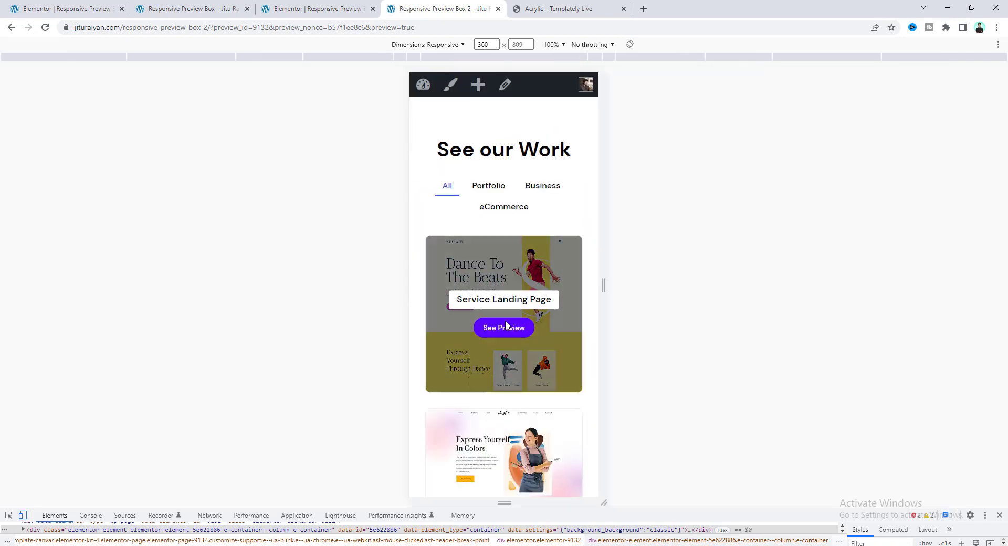
# Check the Service Landing Page popup at mobile width, examine the embedded site, and close the popup.
pyautogui.click(505, 321)
pyautogui.scroll(-5, 514, 281)
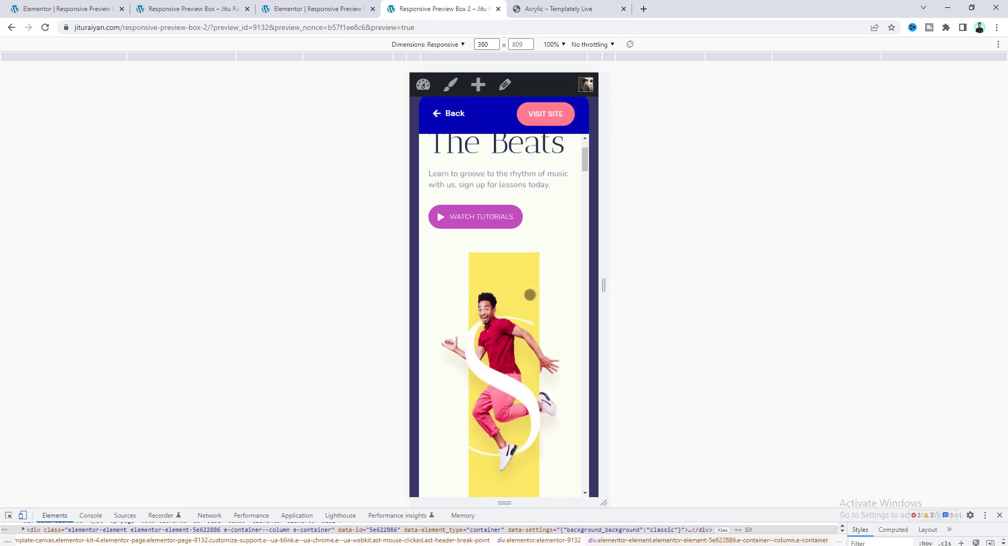
pyautogui.click(414, 257)
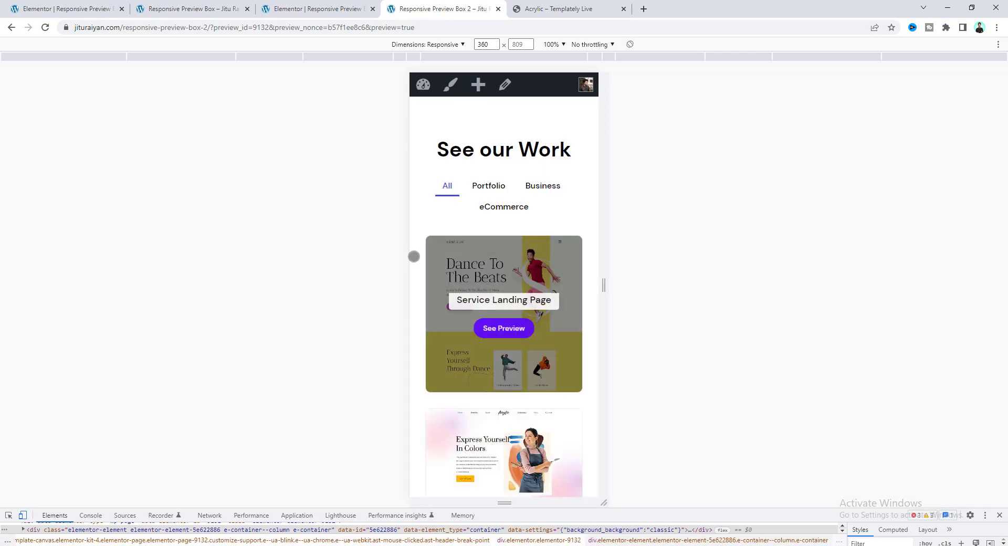
# Return to the desktop layout, check the Service Landing Page popup with its device buttons, and close it.
pyautogui.click(23, 516)
pyautogui.moveTo(314, 263)
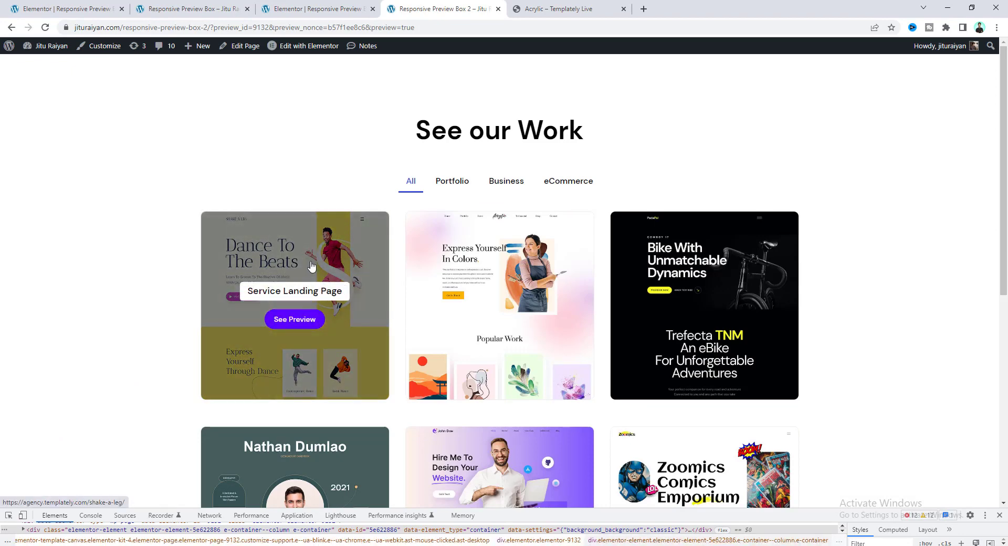
pyautogui.click(305, 279)
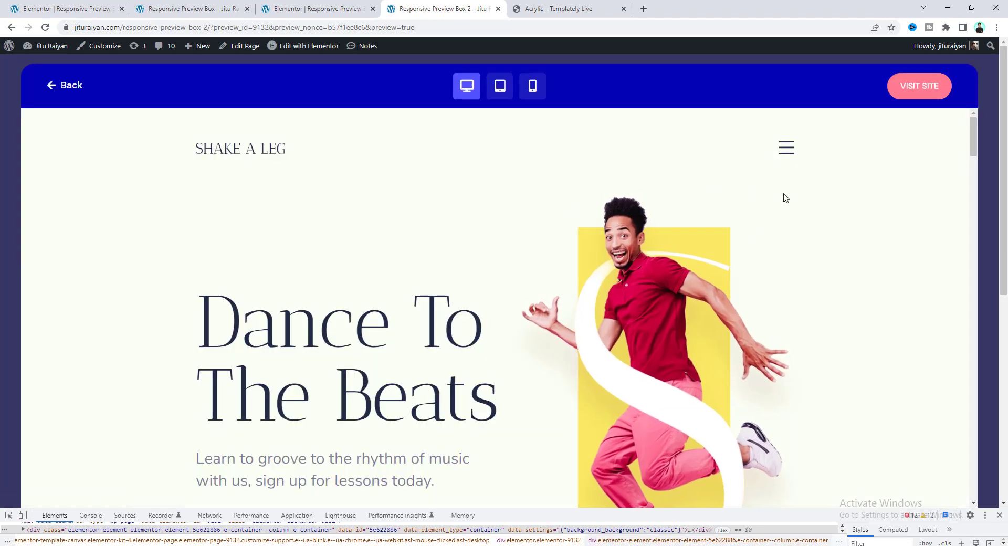
pyautogui.click(2, 344)
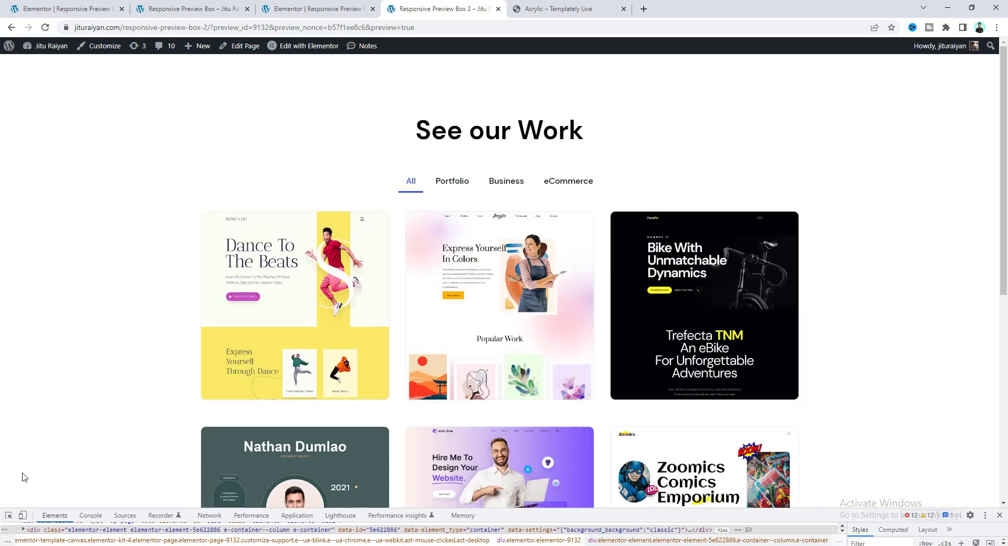
# Emulate the 360 px device again, open and close the Service Landing Page popup, and reveal the item's overlay.
pyautogui.click(23, 515)
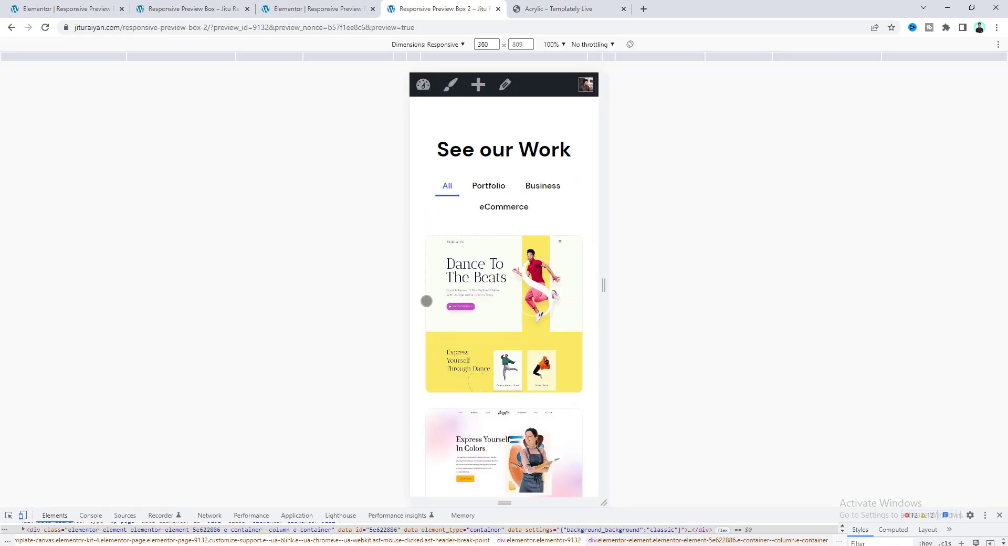
pyautogui.click(516, 257)
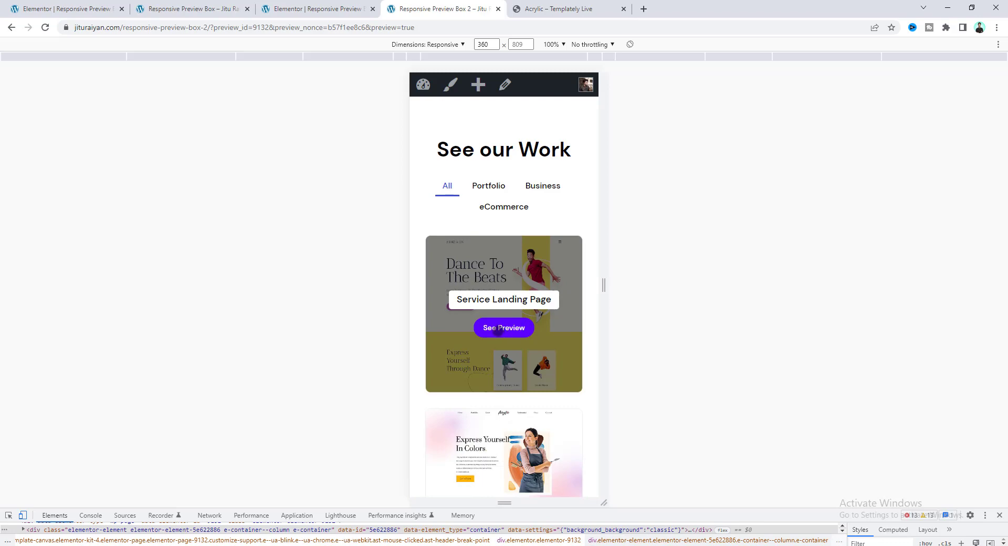
pyautogui.click(498, 330)
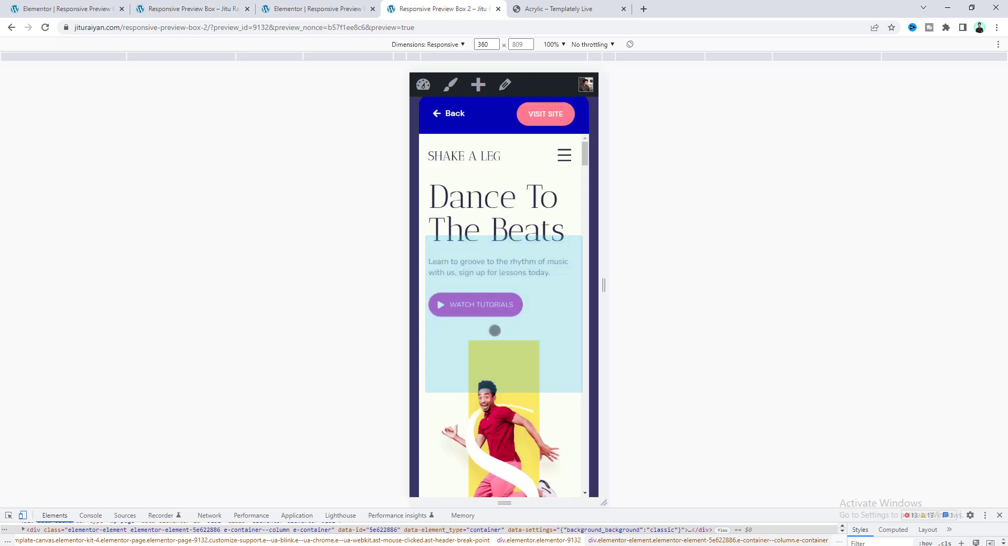
pyautogui.click(591, 280)
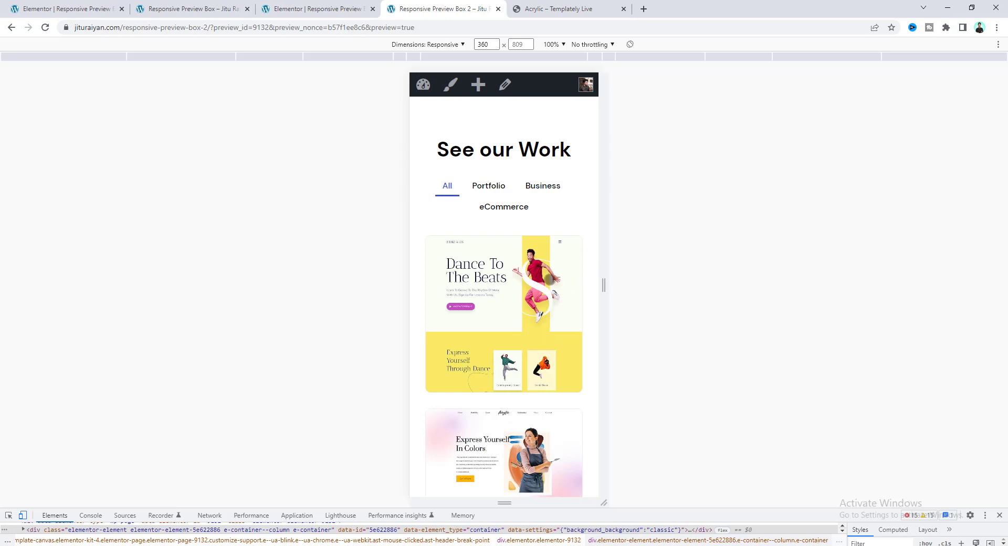
pyautogui.click(550, 278)
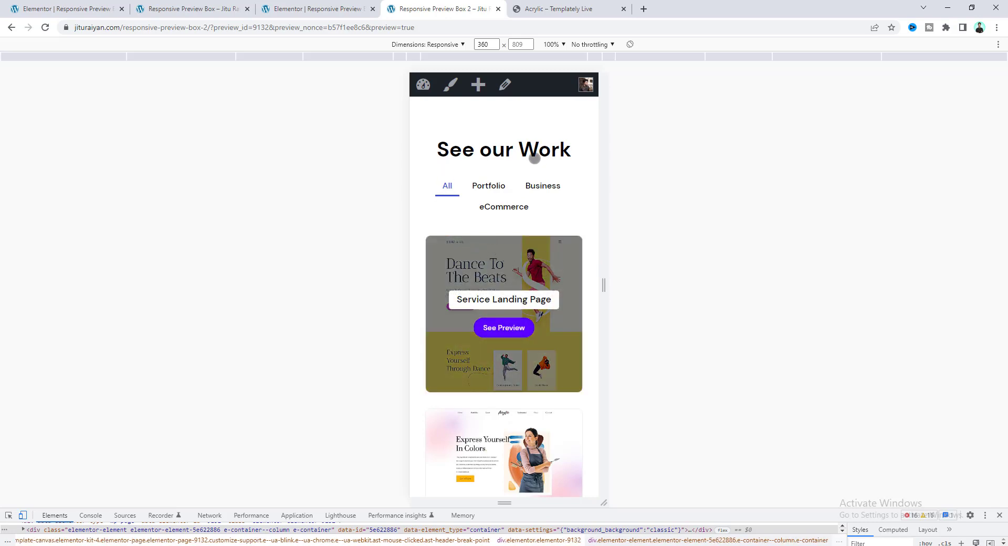